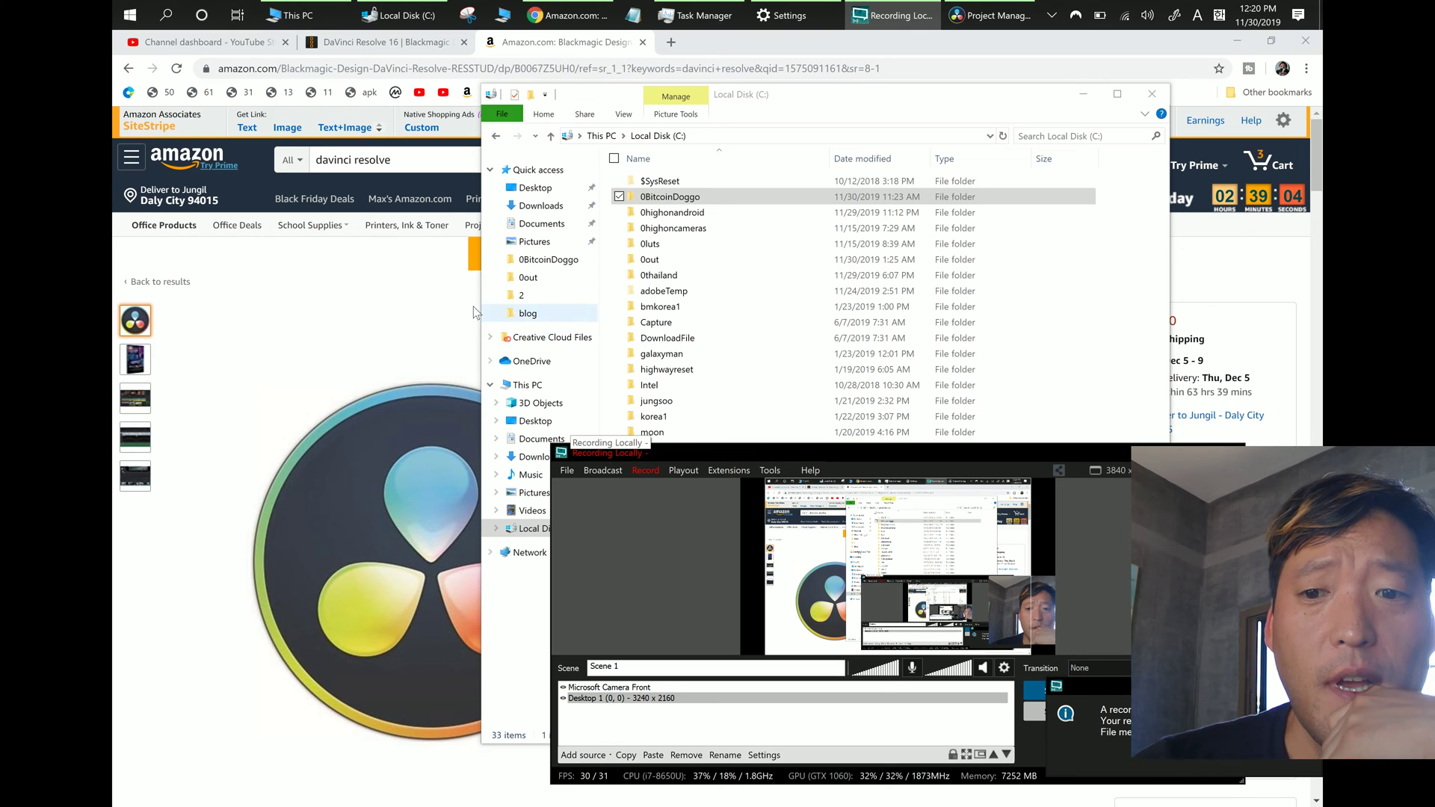
Step: Review the DaVinci Resolve 16 product page in the browser, down to the free and Studio download options
left_click(417, 290)
left_click(370, 45)
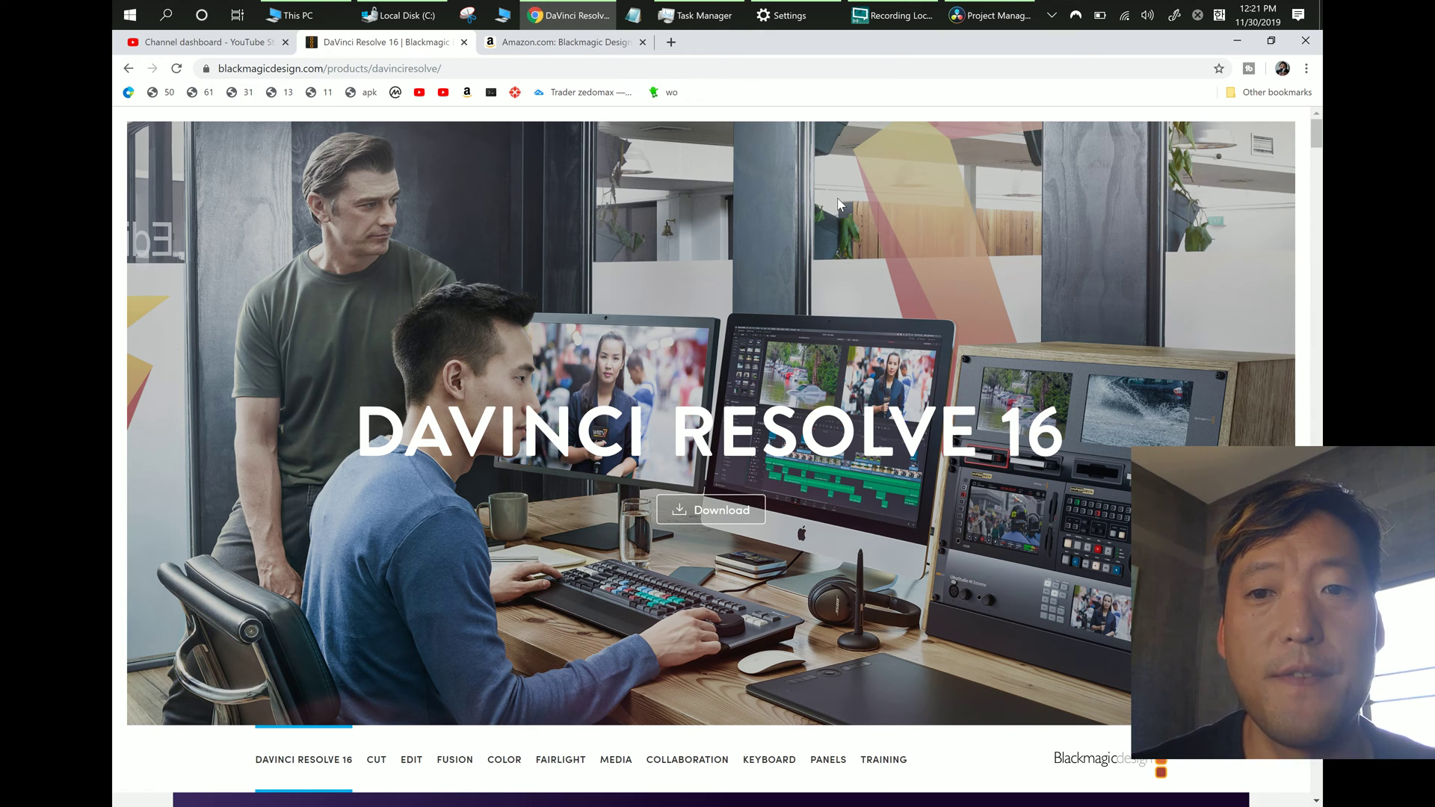
scroll(841, 376, "down", 1)
scroll(843, 380, "down", 15)
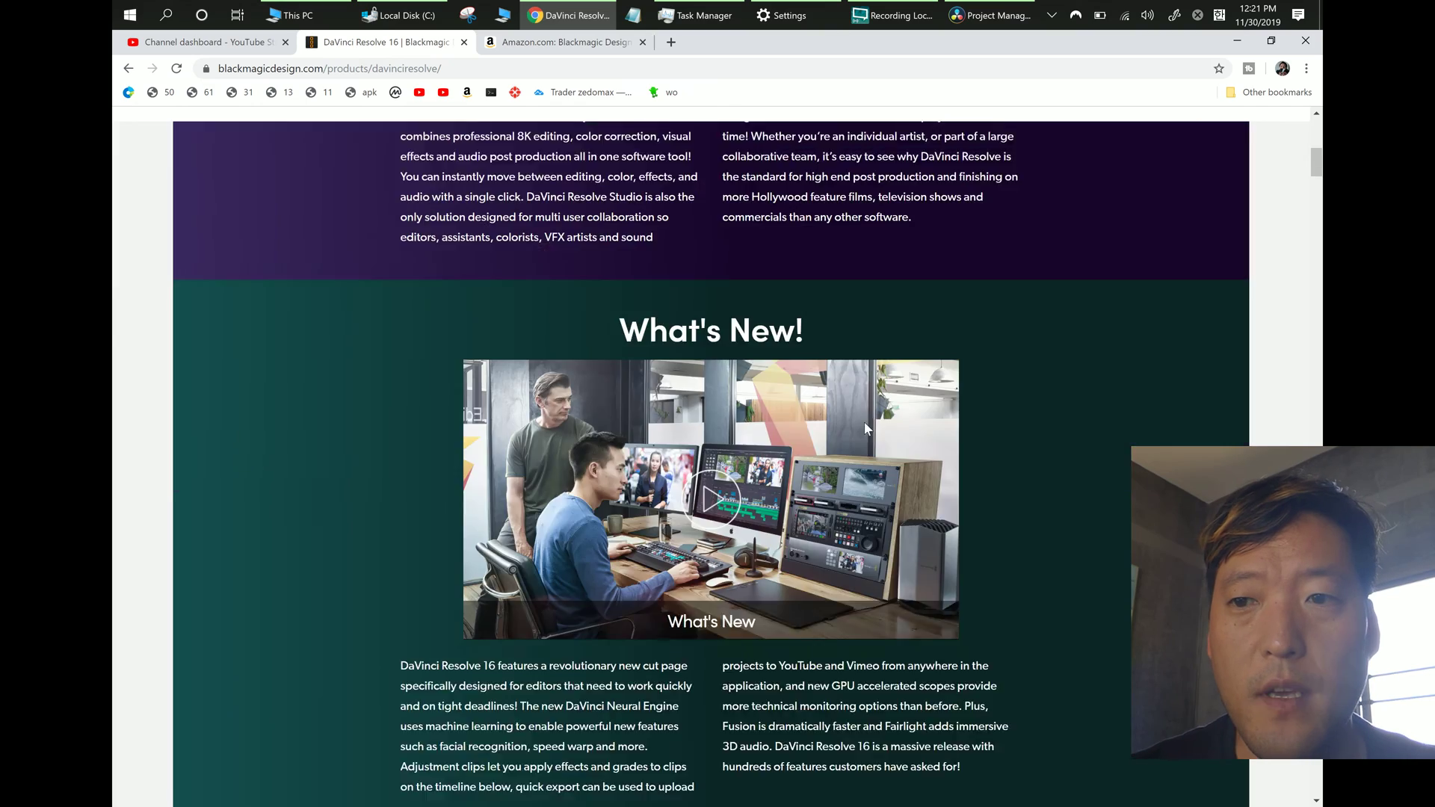
scroll(893, 430, "down", 15)
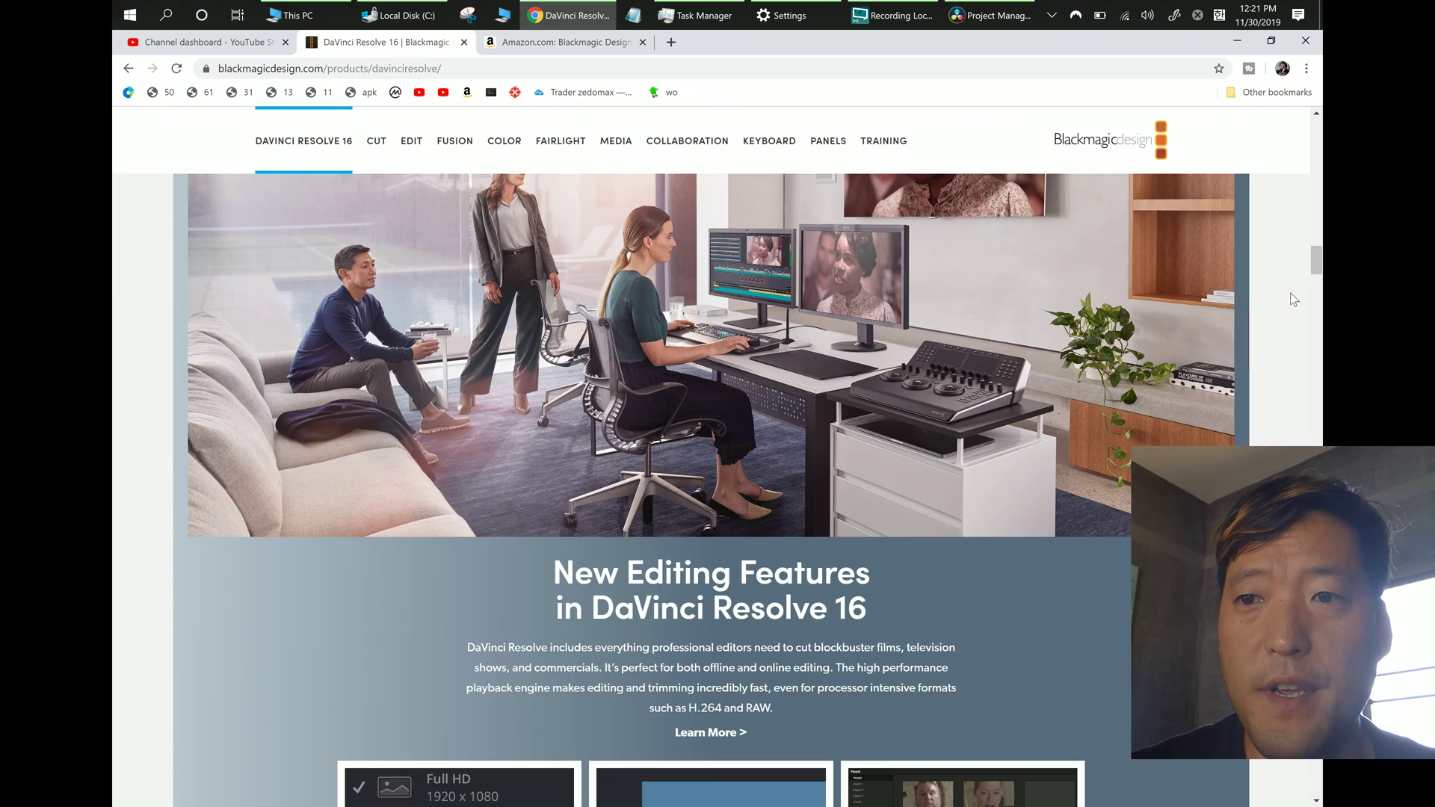
left_click_drag(1317, 259, 1319, 800)
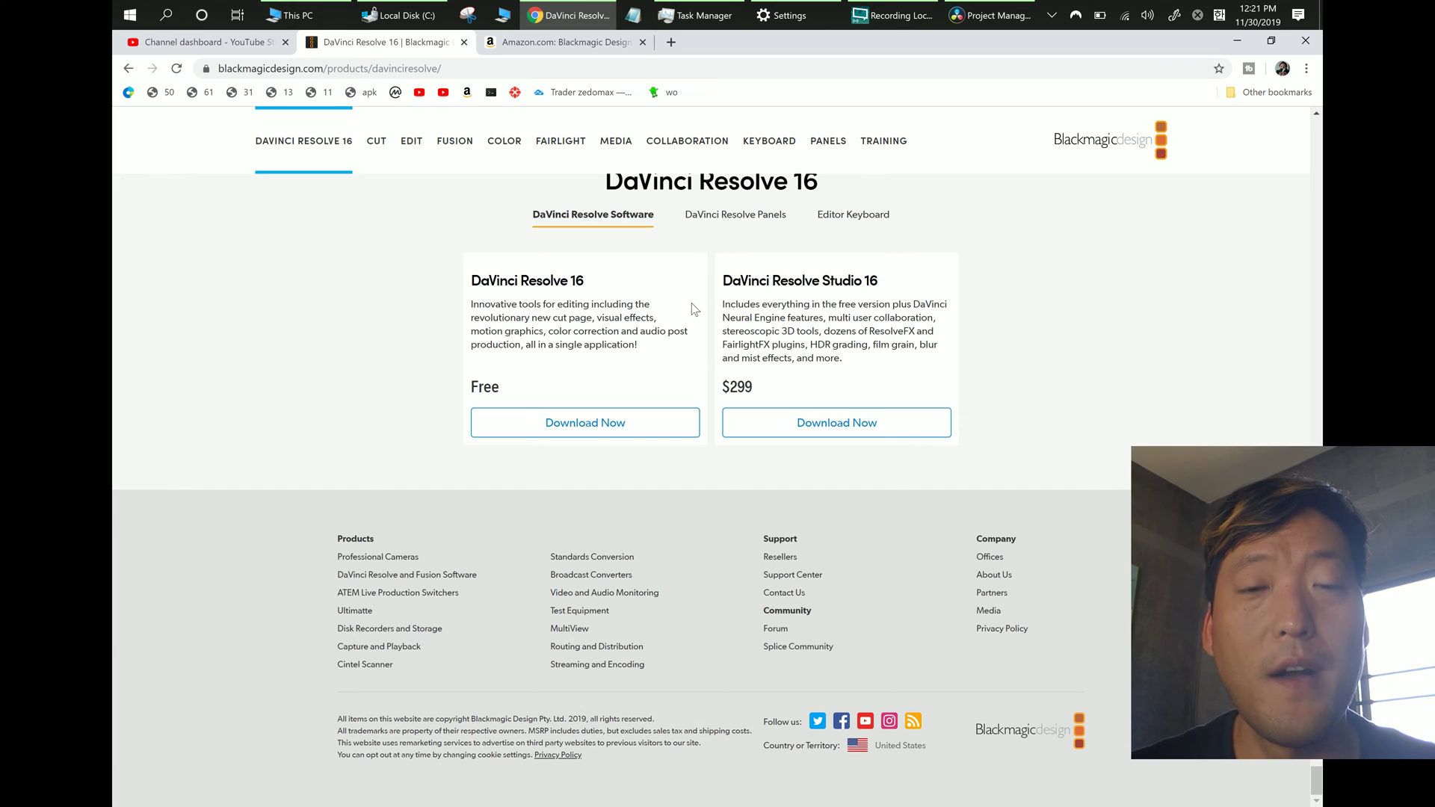
scroll(707, 334, "up", 2)
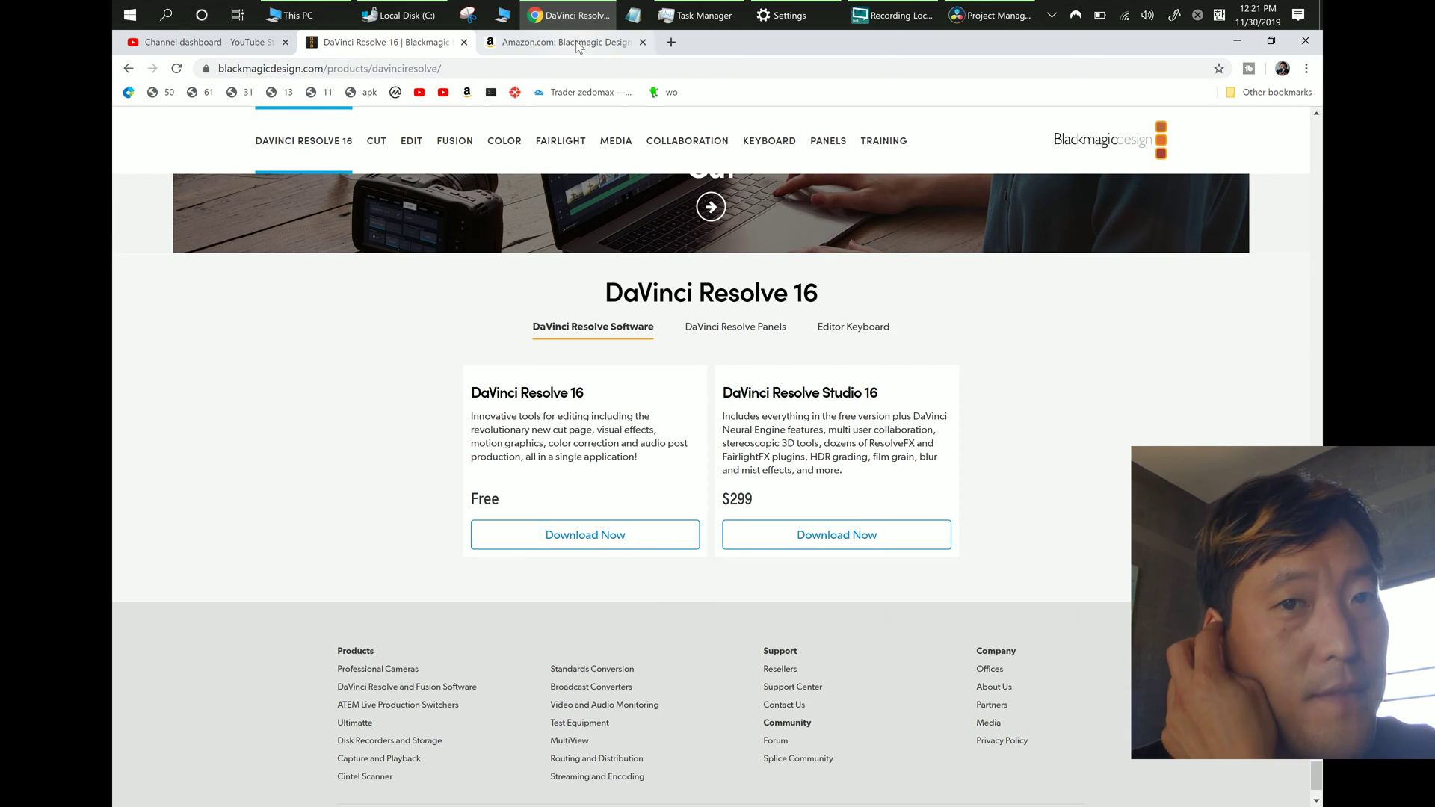
Step: Check the Amazon listing for DaVinci Resolve Studio and return to the Blackmagic Design product page
left_click(578, 47)
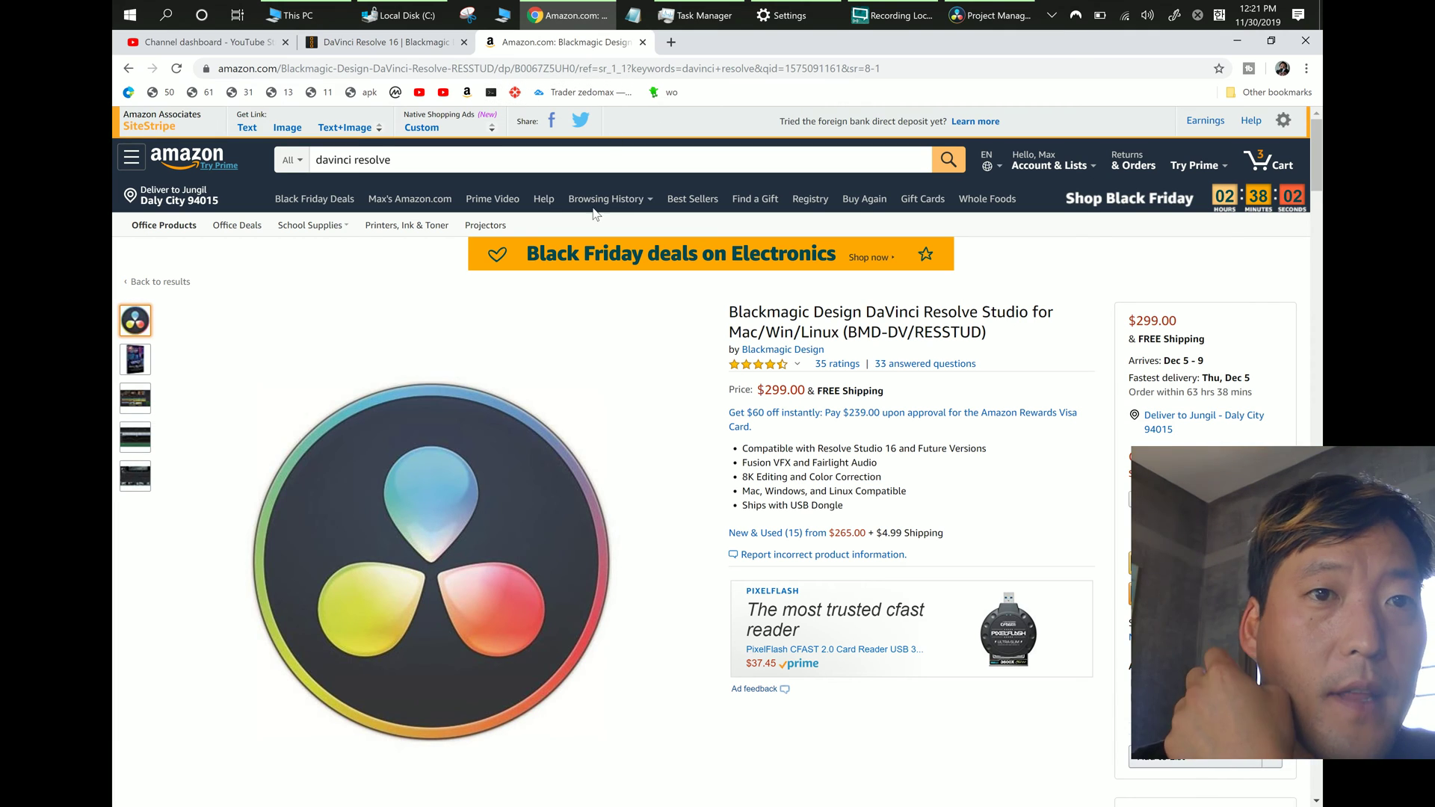
scroll(523, 209, "down", 1)
left_click(396, 46)
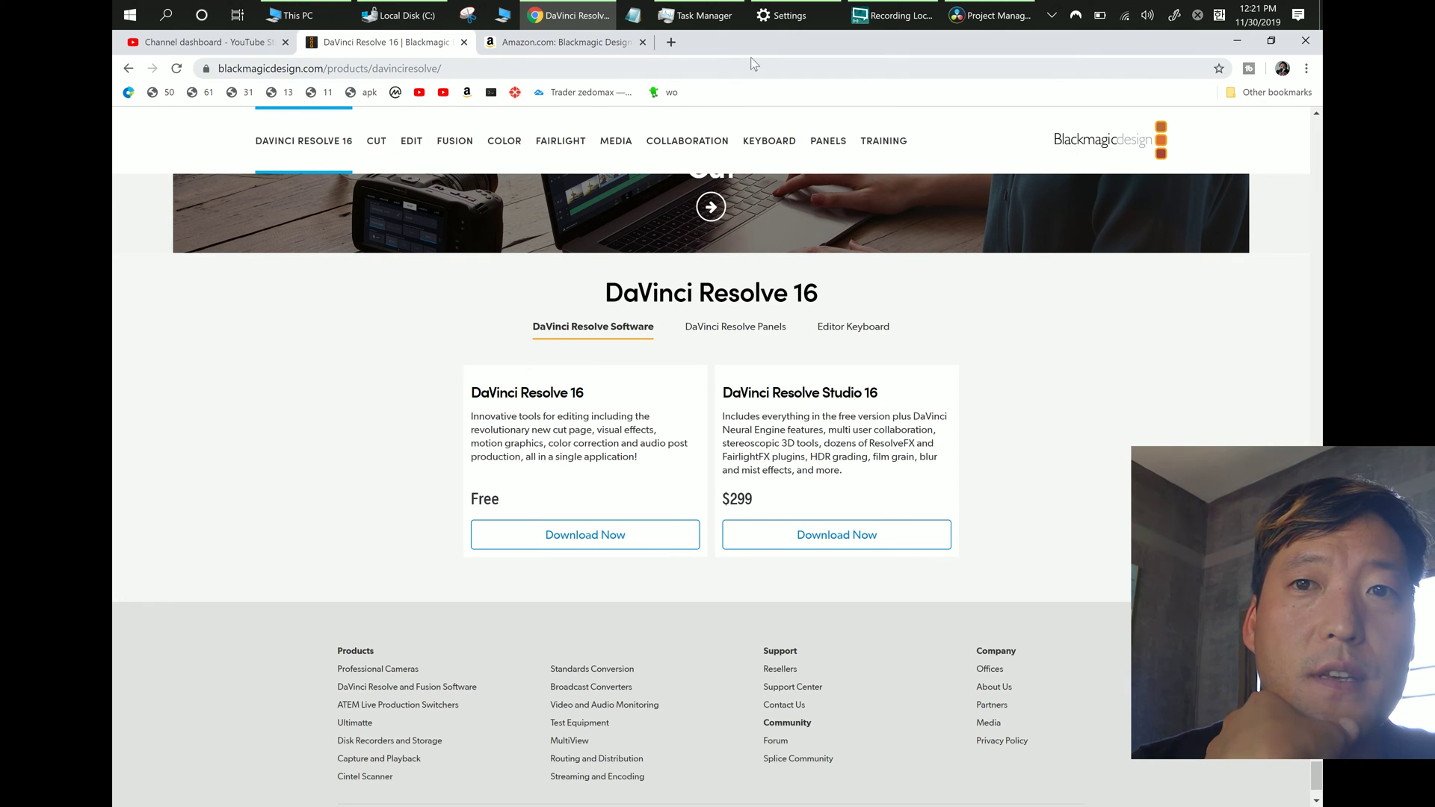
Step: Switch to DaVinci Resolve and create a new project named newproject in the local database
mouse_move(984, 17)
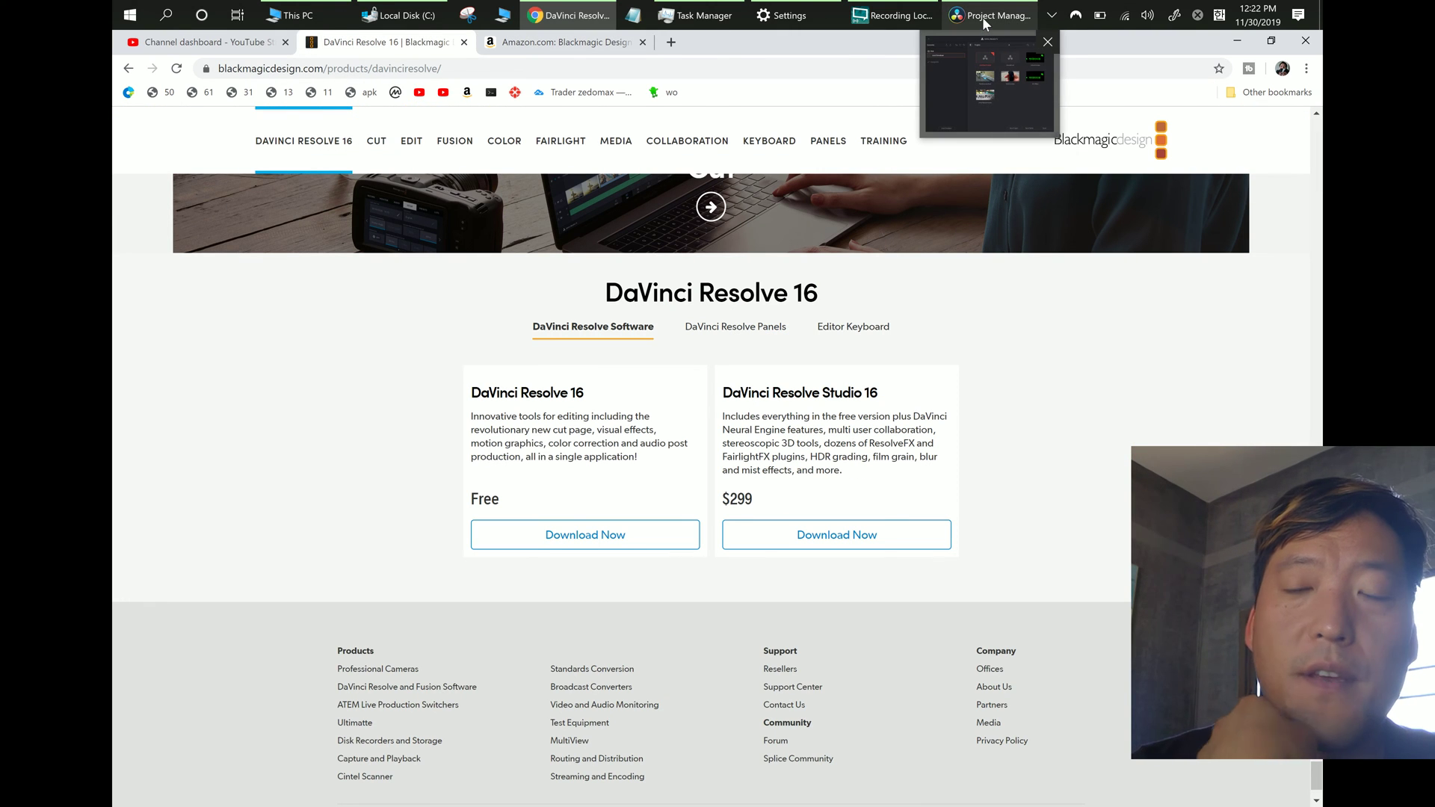
left_click(982, 16)
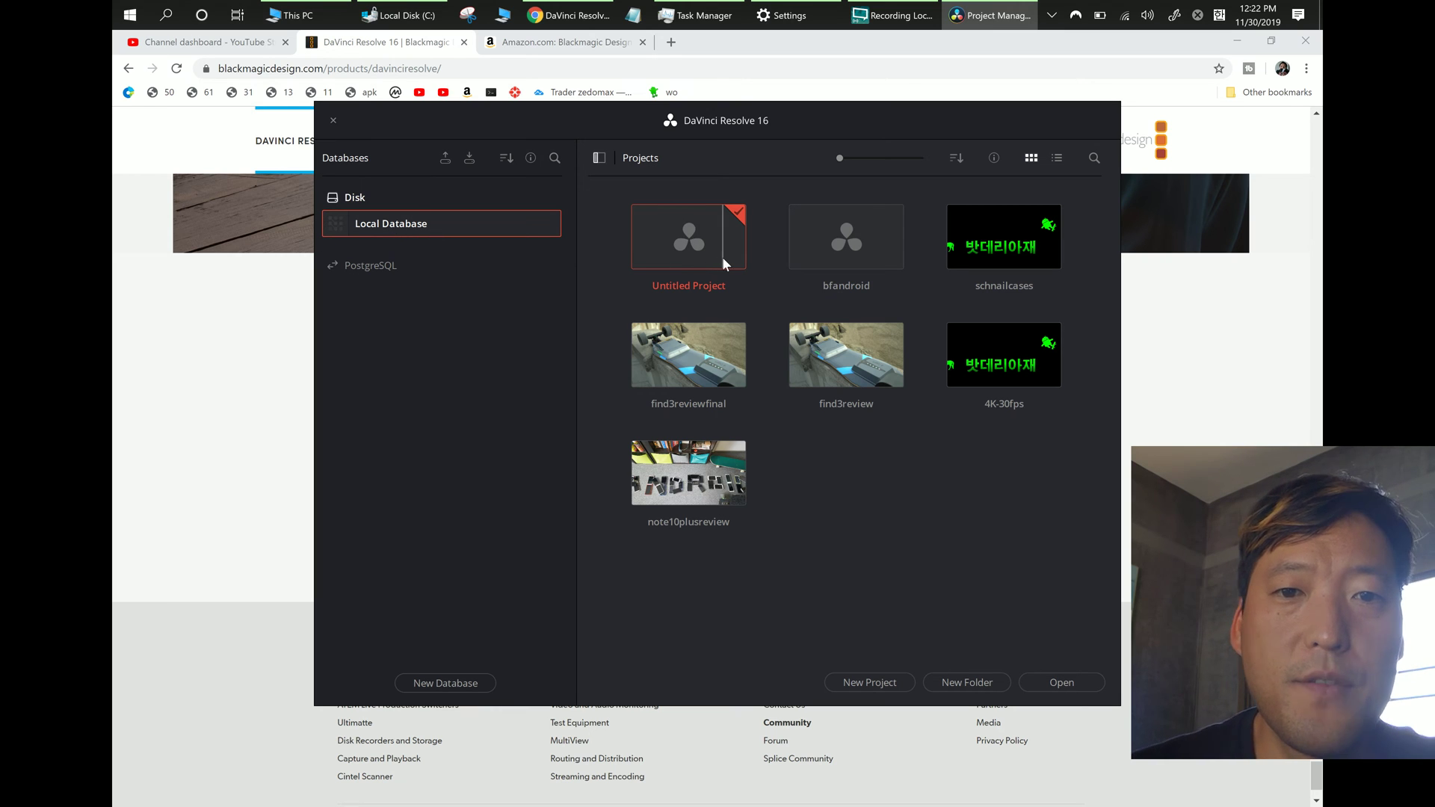
left_click(850, 684)
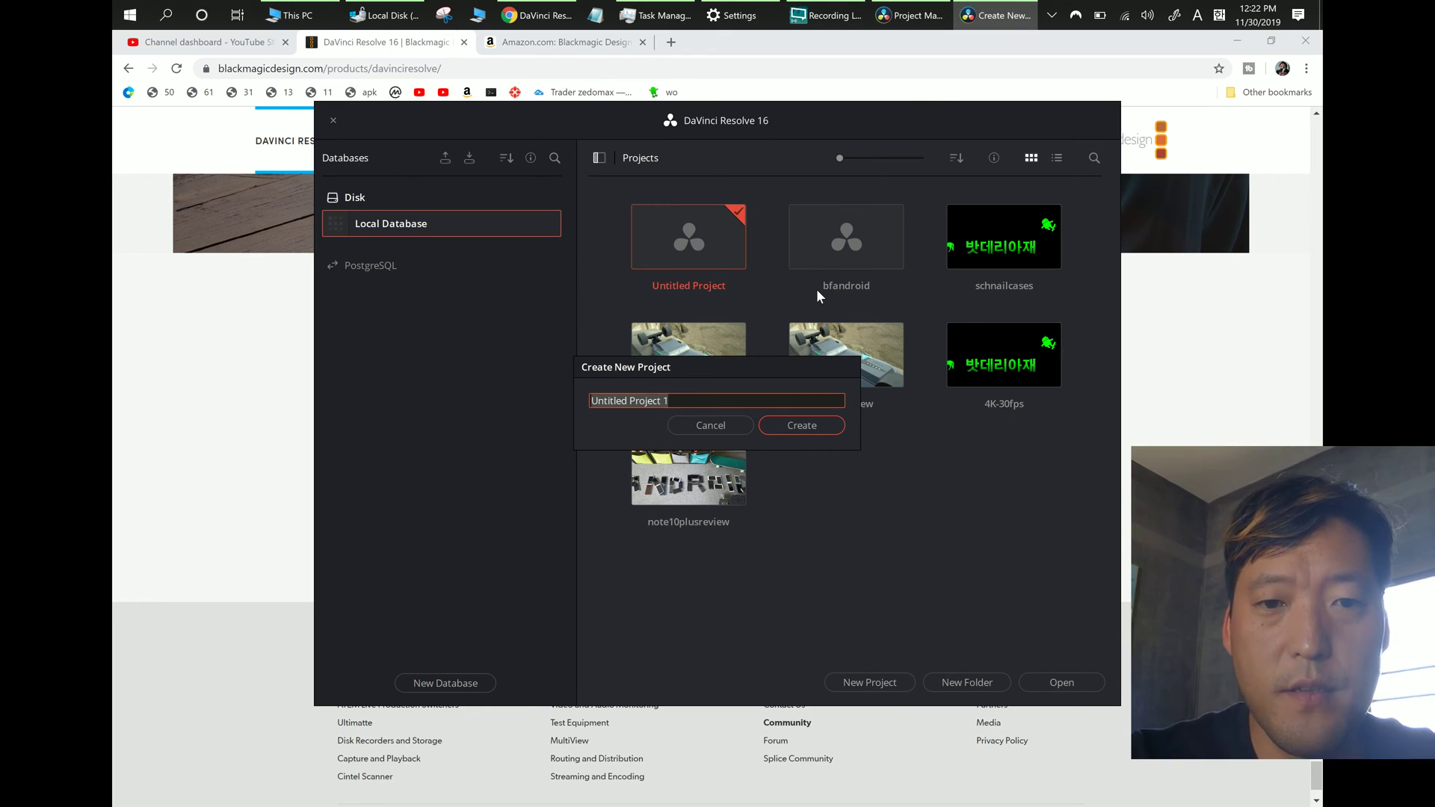
type("newproject")
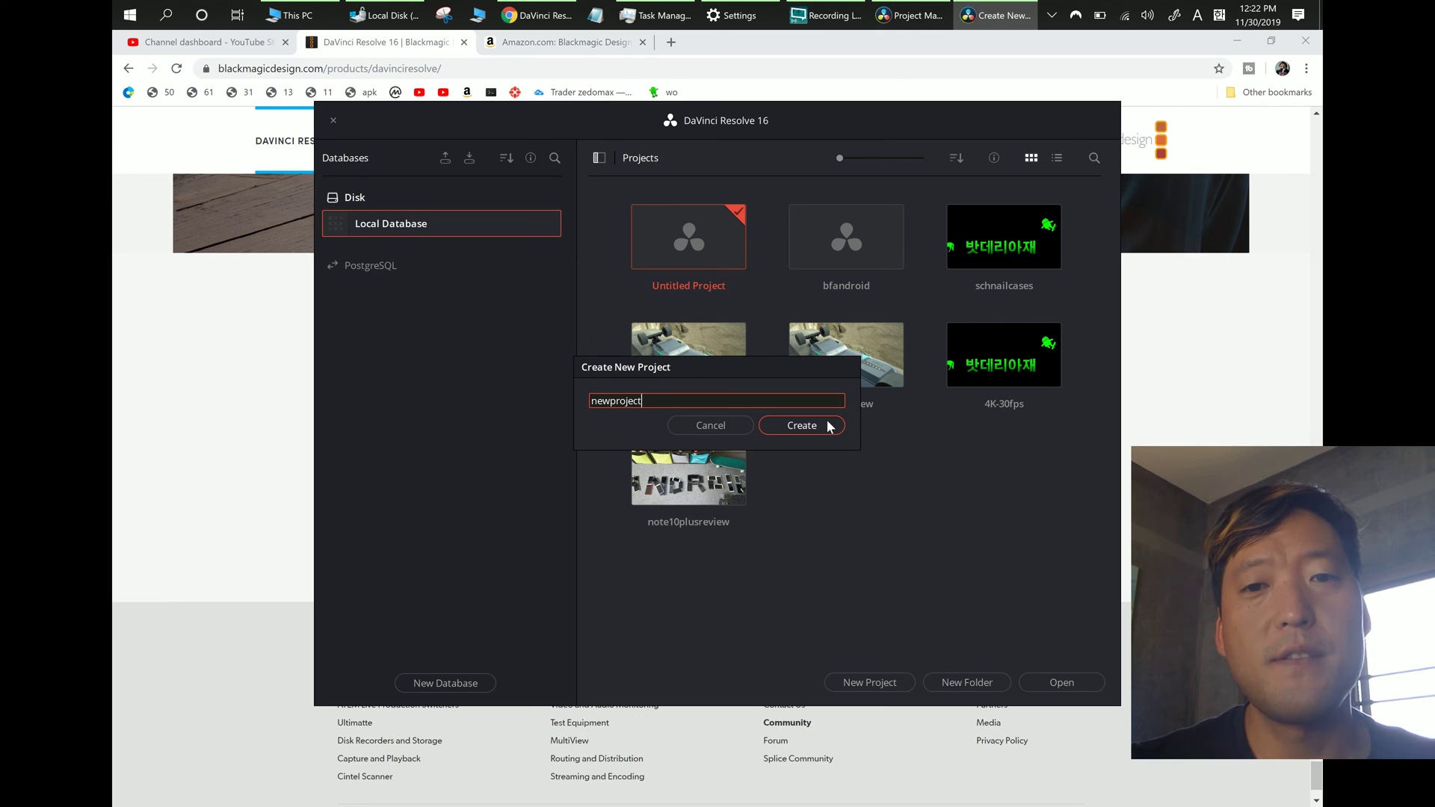
left_click(802, 425)
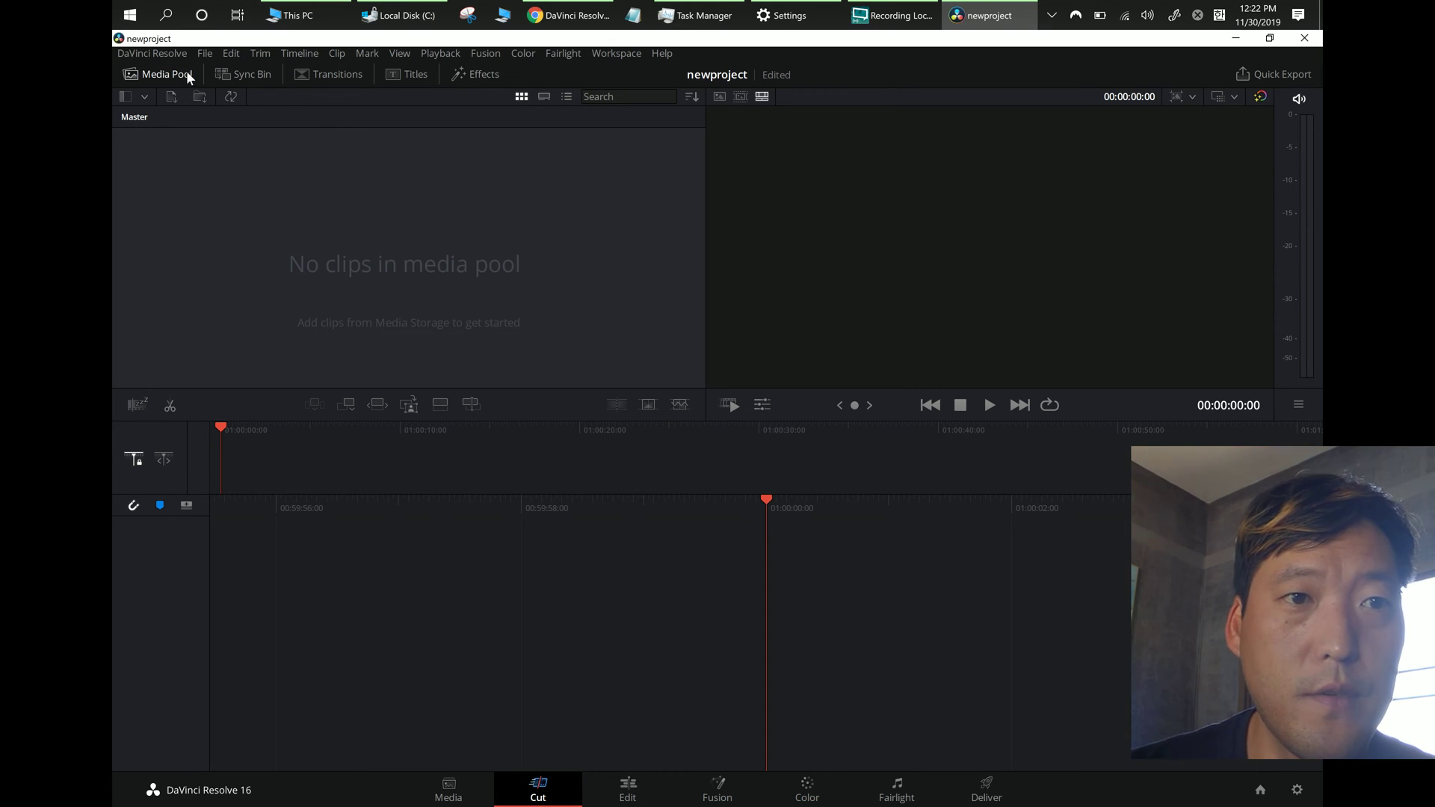
left_click(204, 53)
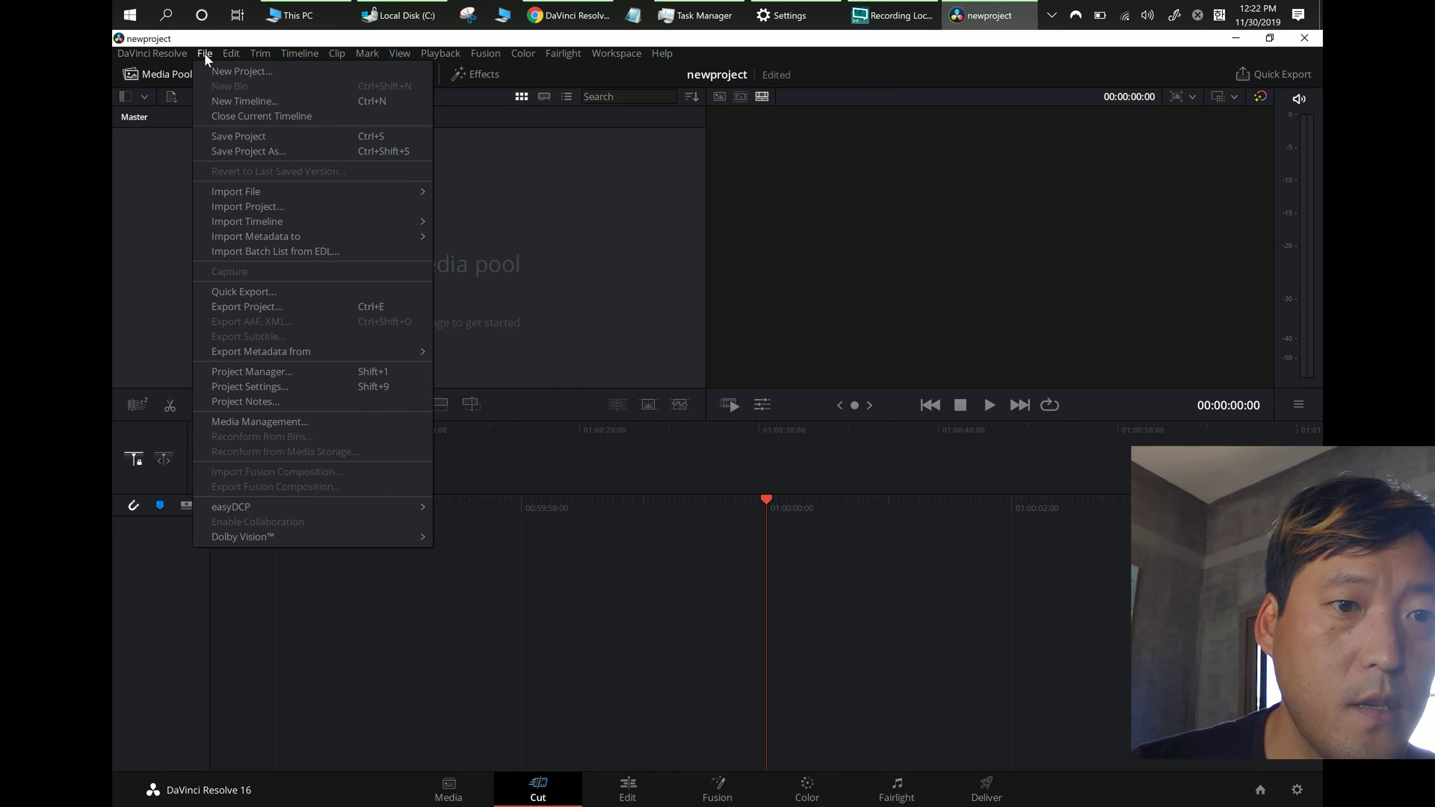
mouse_move(228, 54)
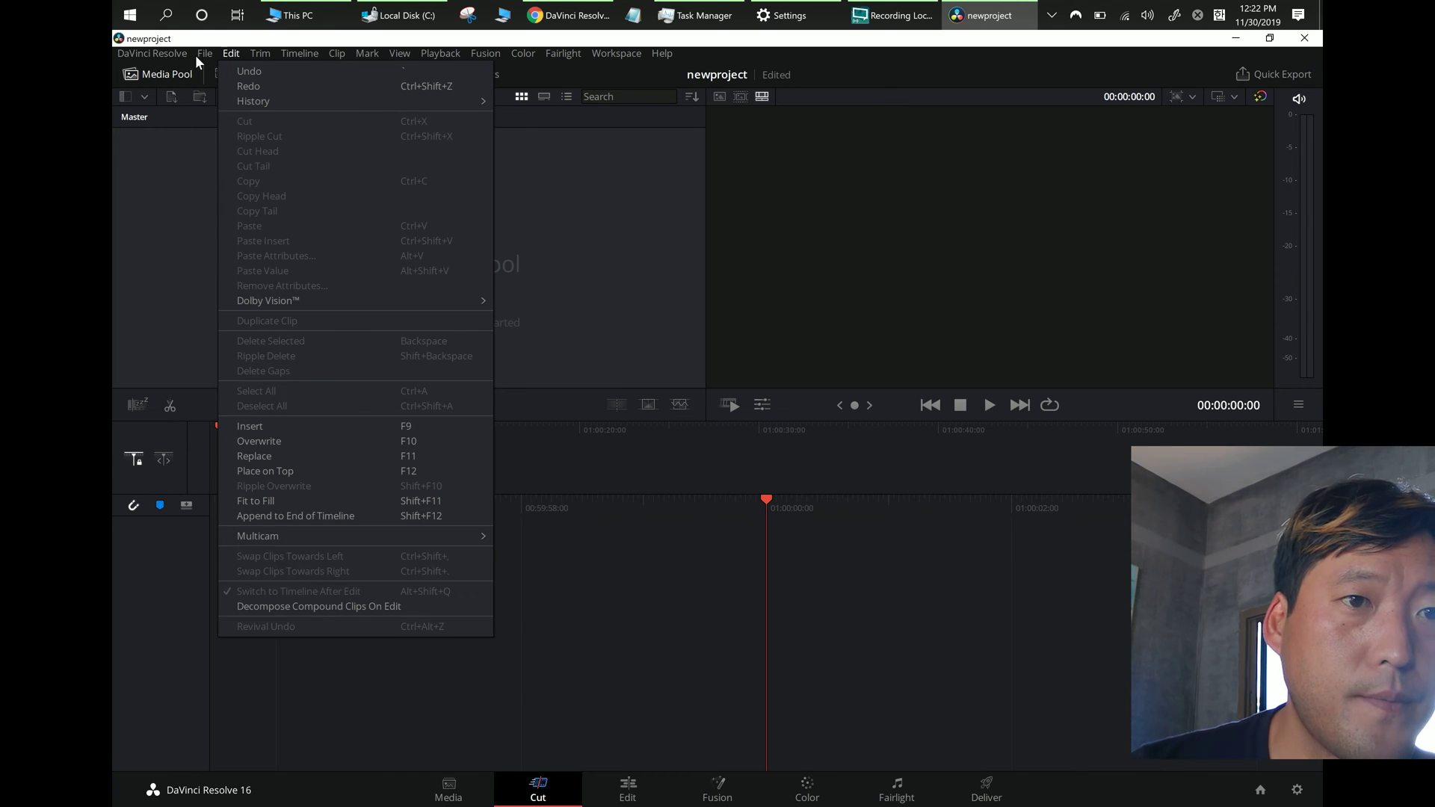
left_click(621, 632)
Step: Create a bin named video1 under Master in the media pool of the Media page
left_click(475, 790)
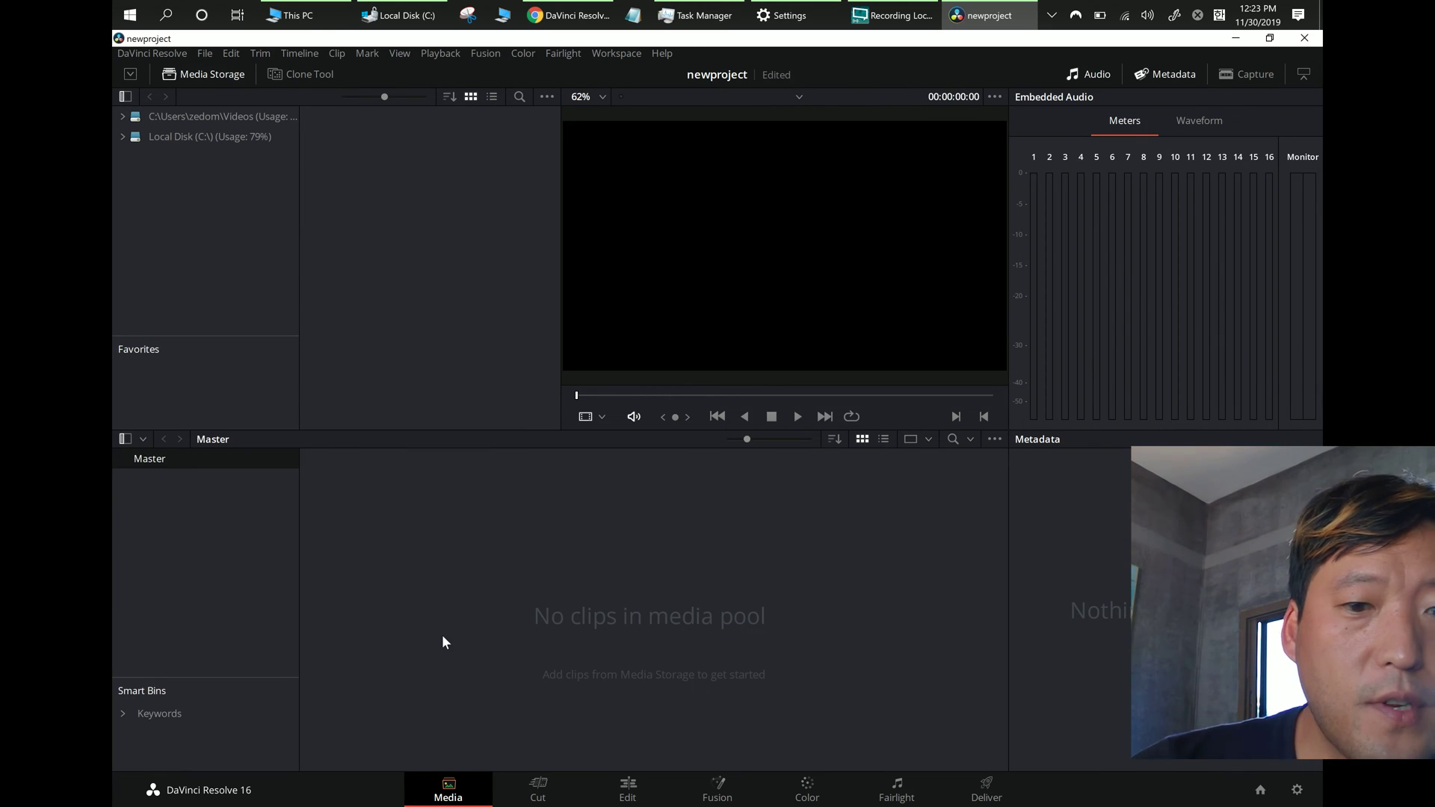
right_click(200, 493)
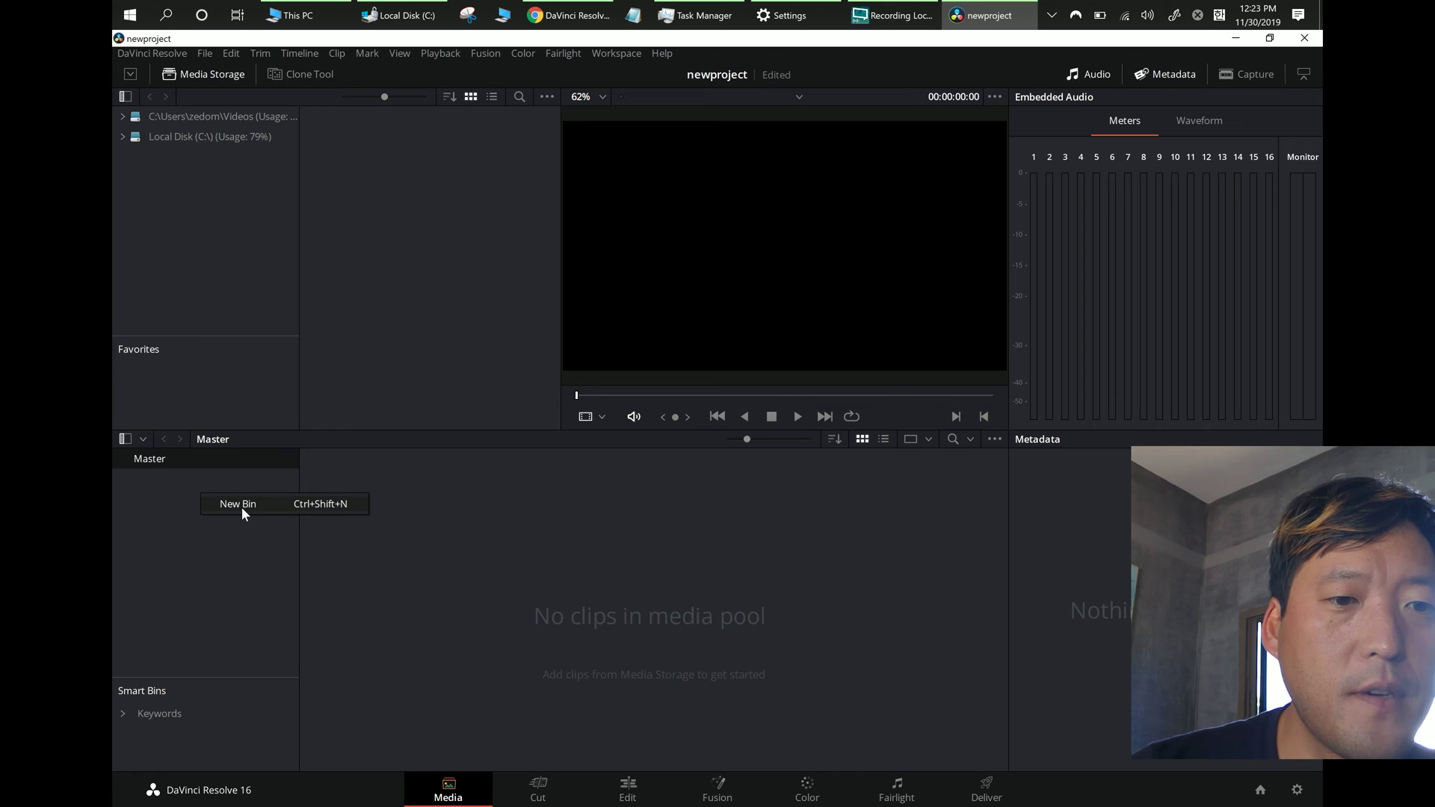
right_click(175, 522)
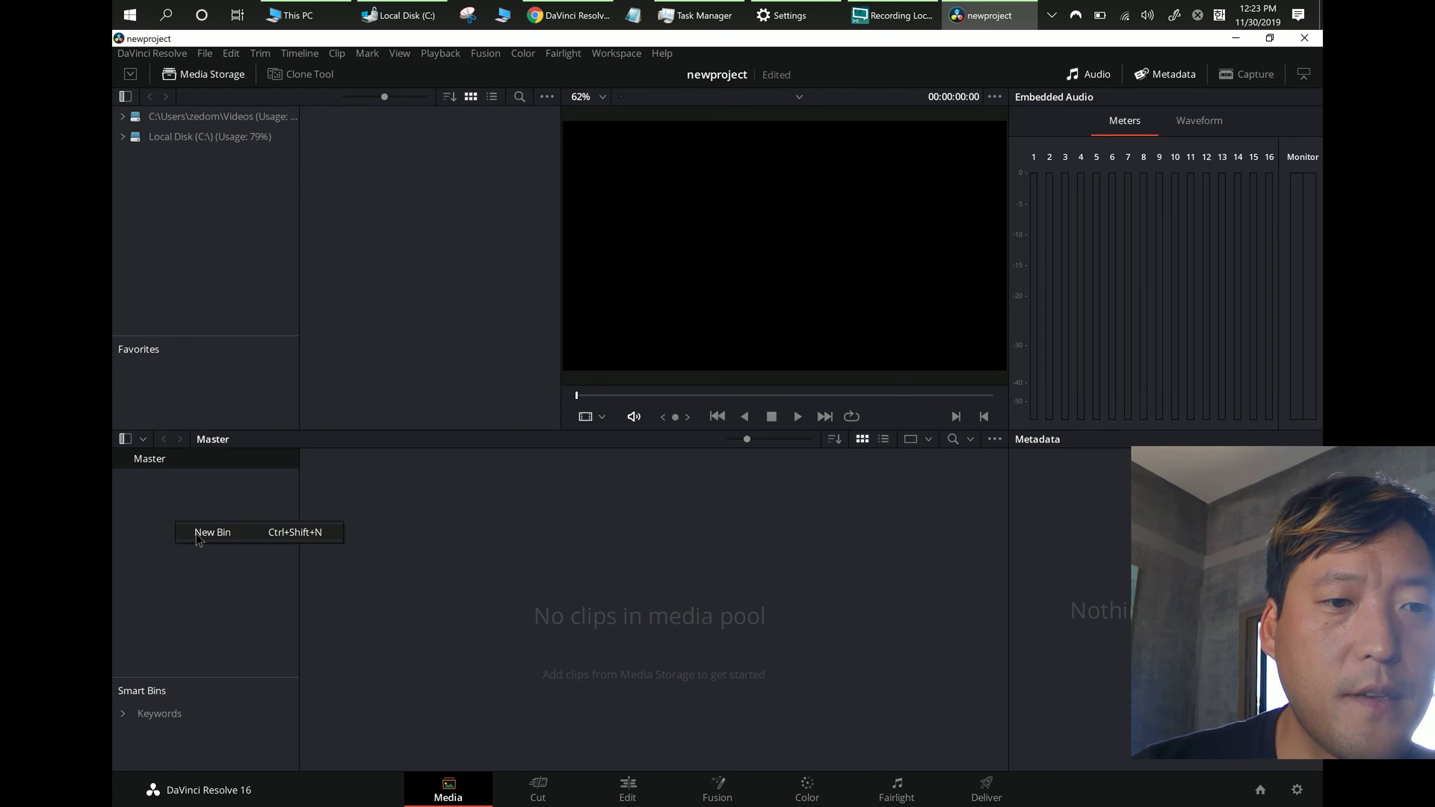
left_click(198, 535)
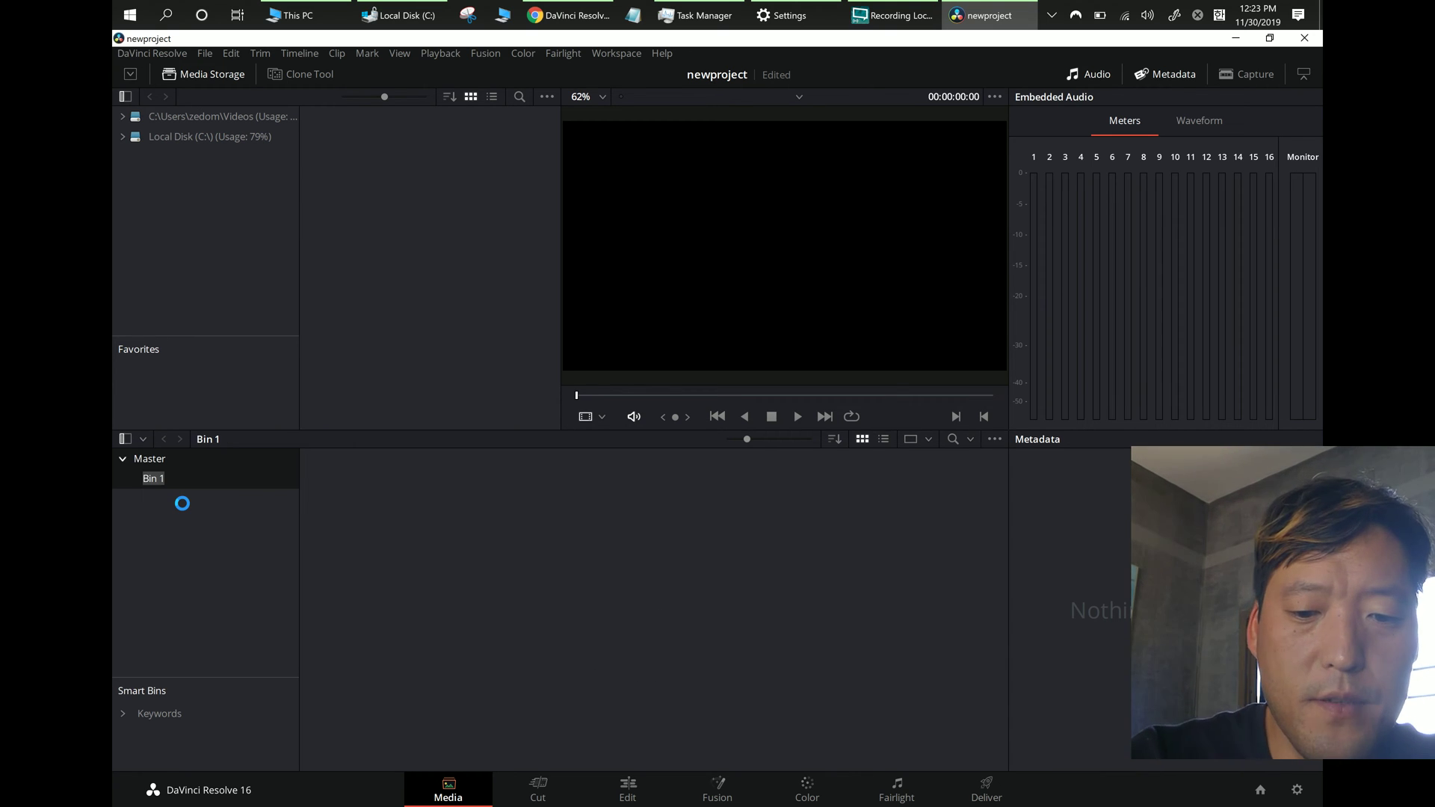
type("video")
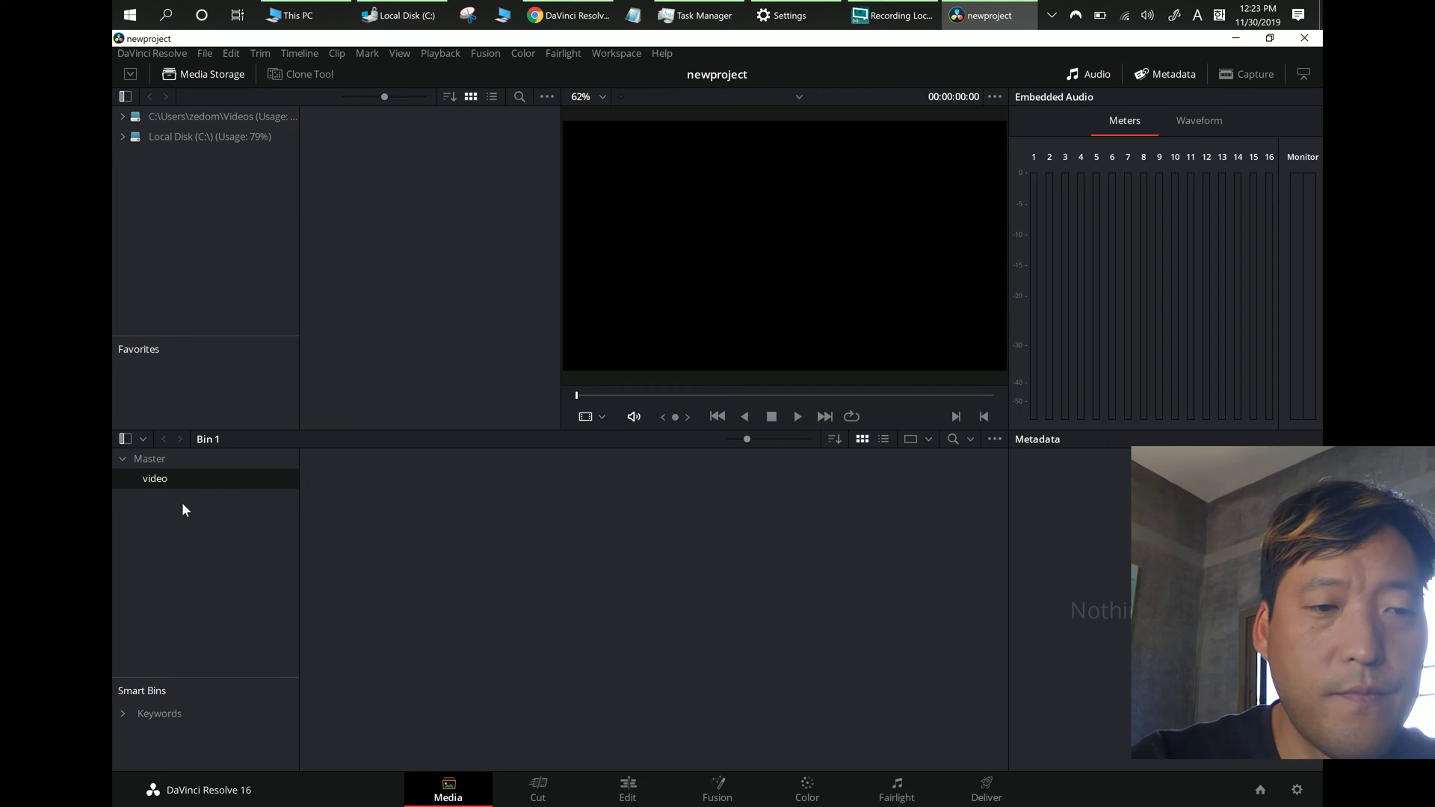
type("1")
key("Return")
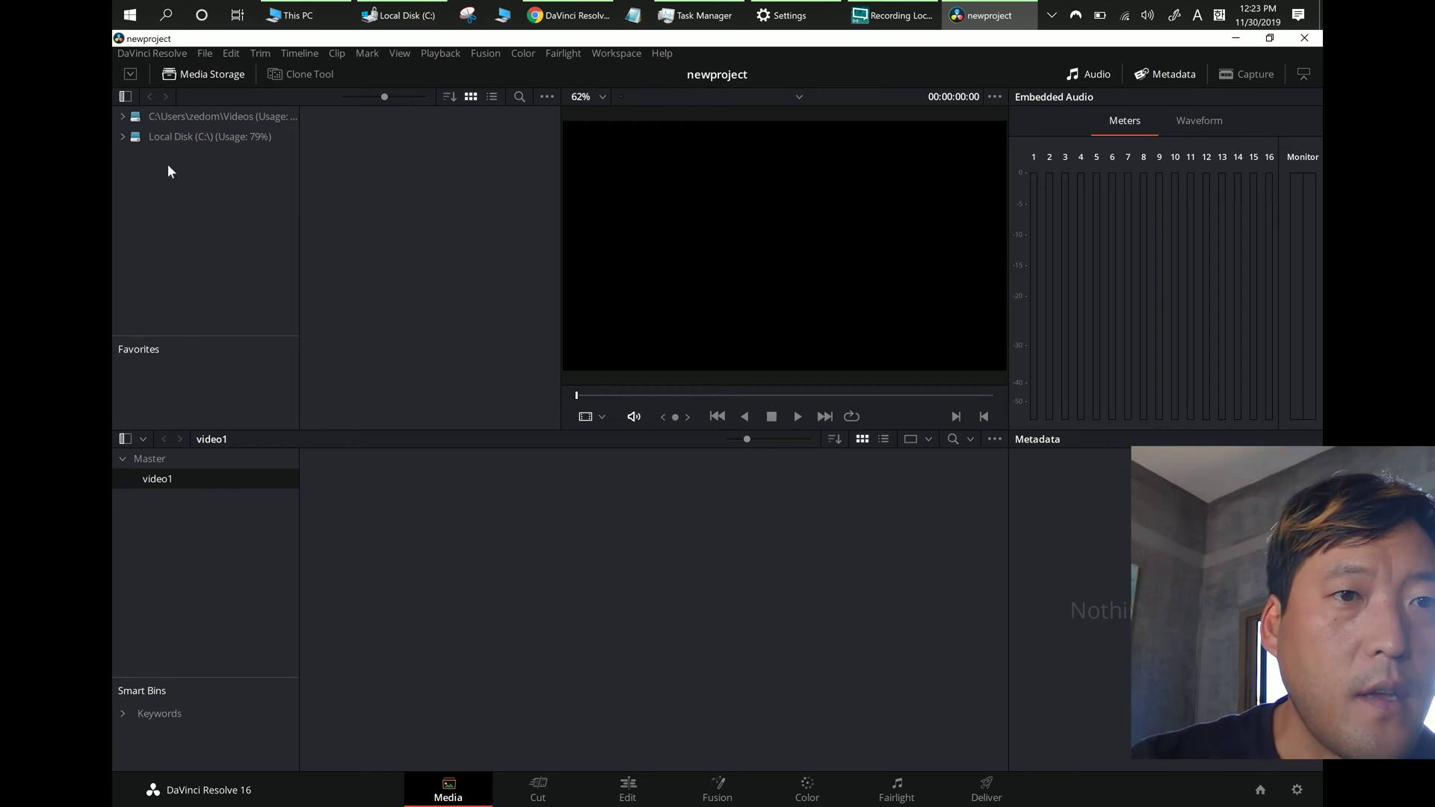
Step: Switch to File Explorer, open the bfandroid folder inside C:\0highonandroid, and shift the window to uncover Resolve's media pool
left_click(404, 15)
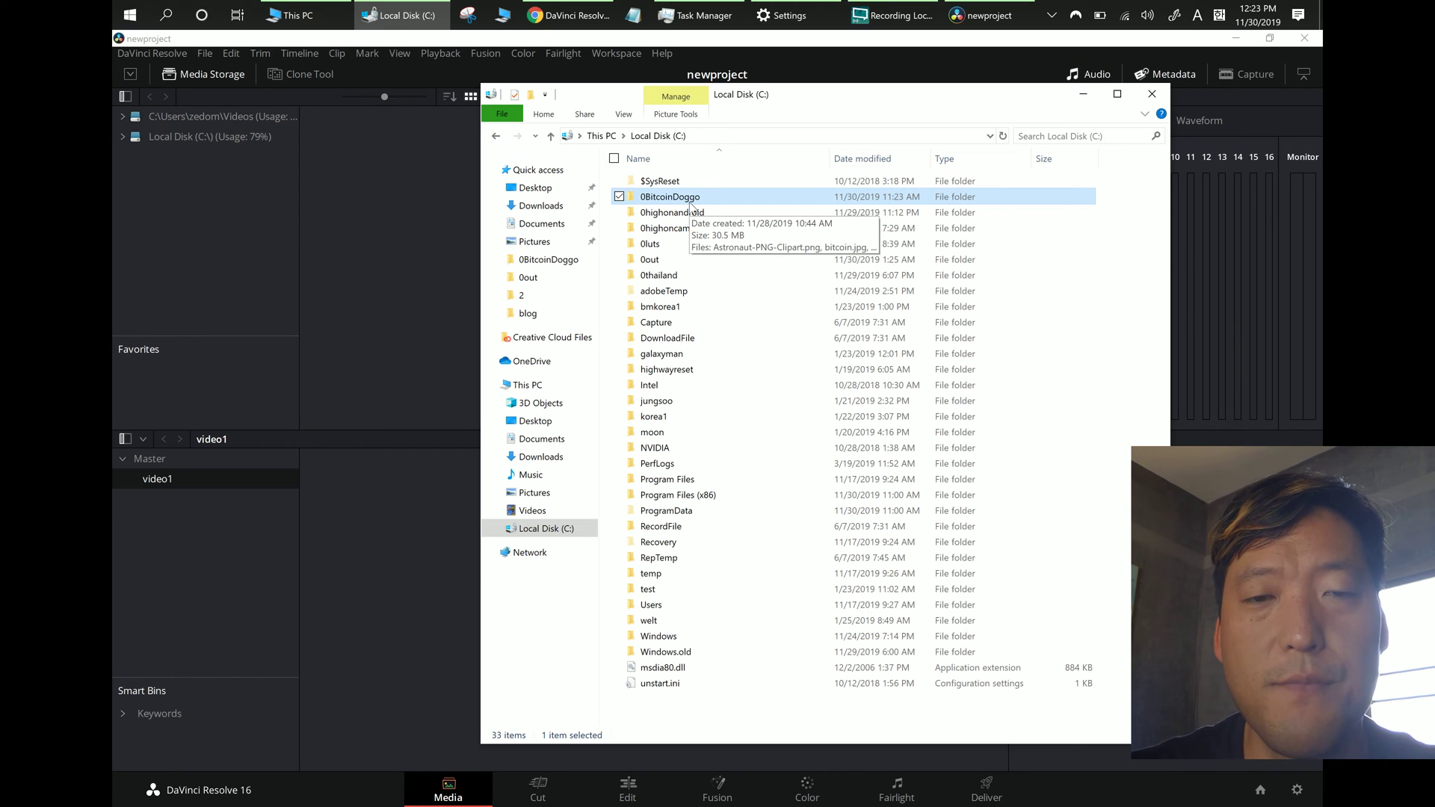
double_click(675, 199)
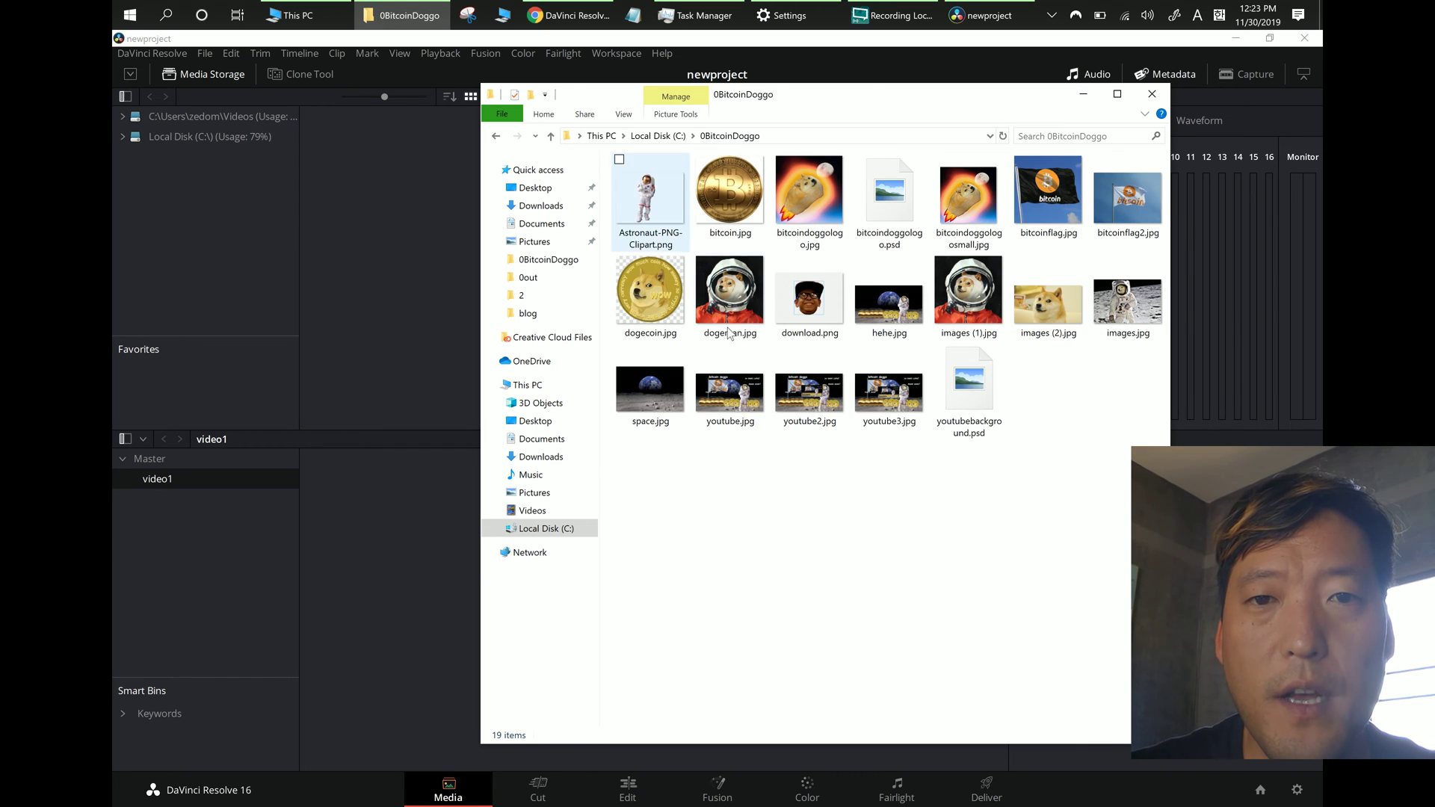
left_click(658, 135)
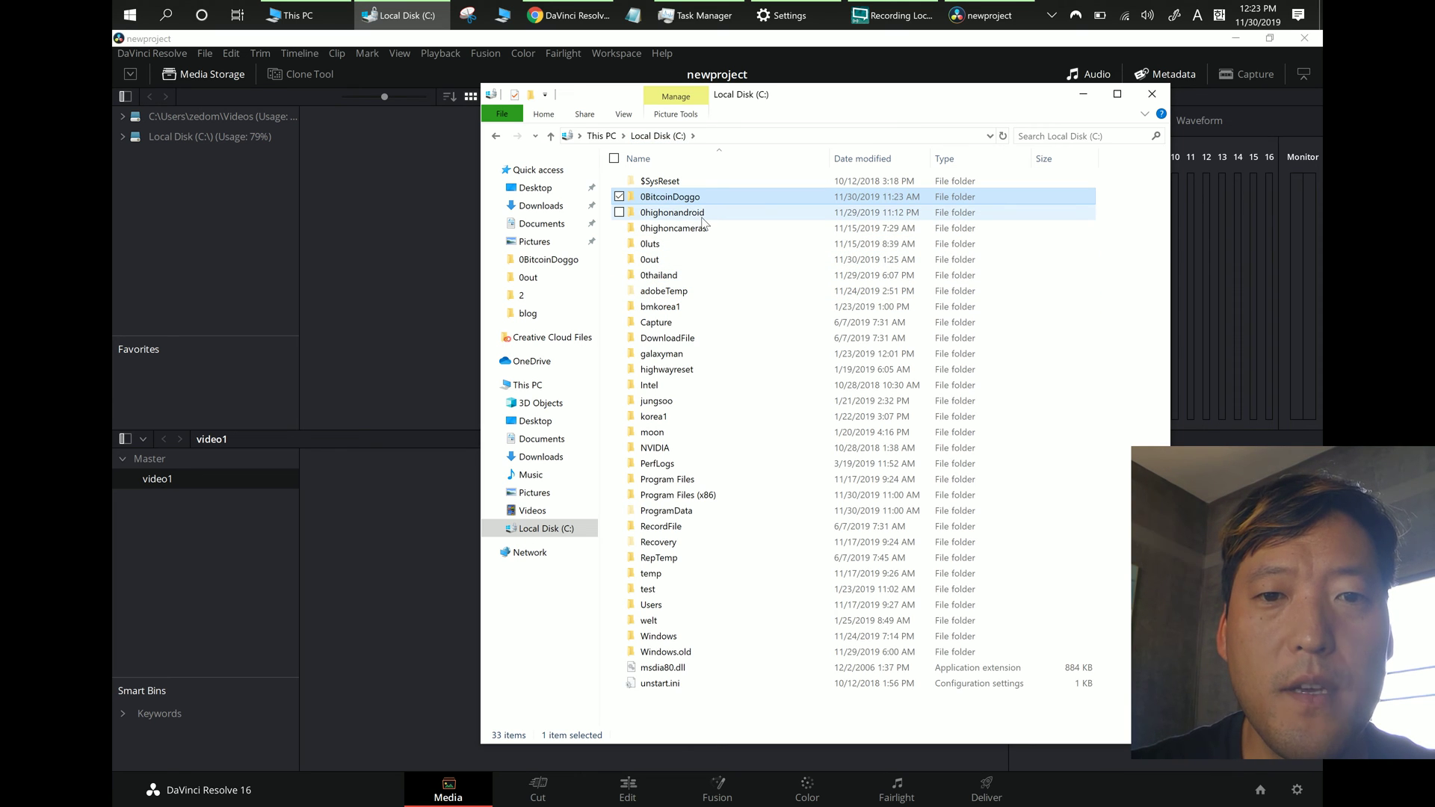
left_click(703, 219)
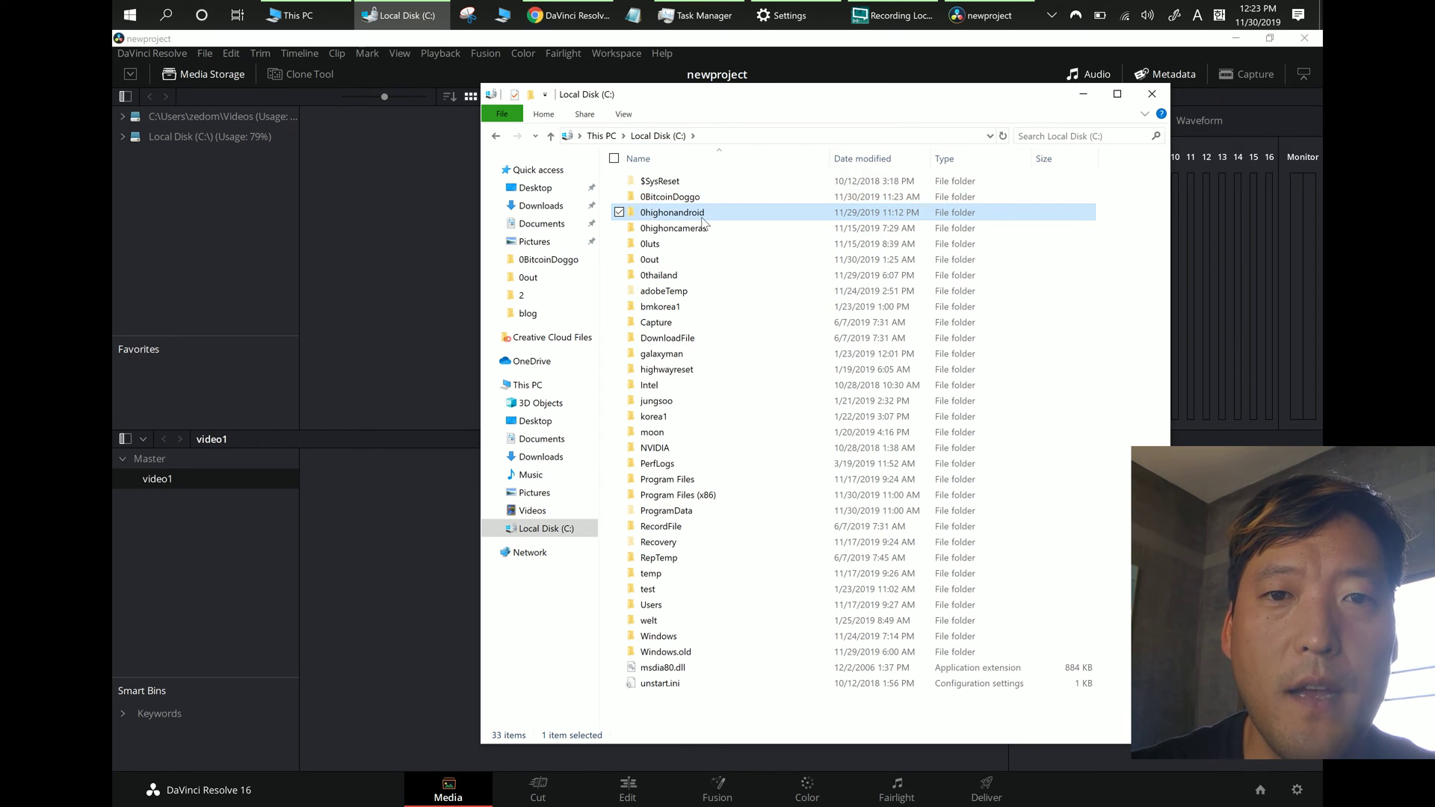
double_click(703, 213)
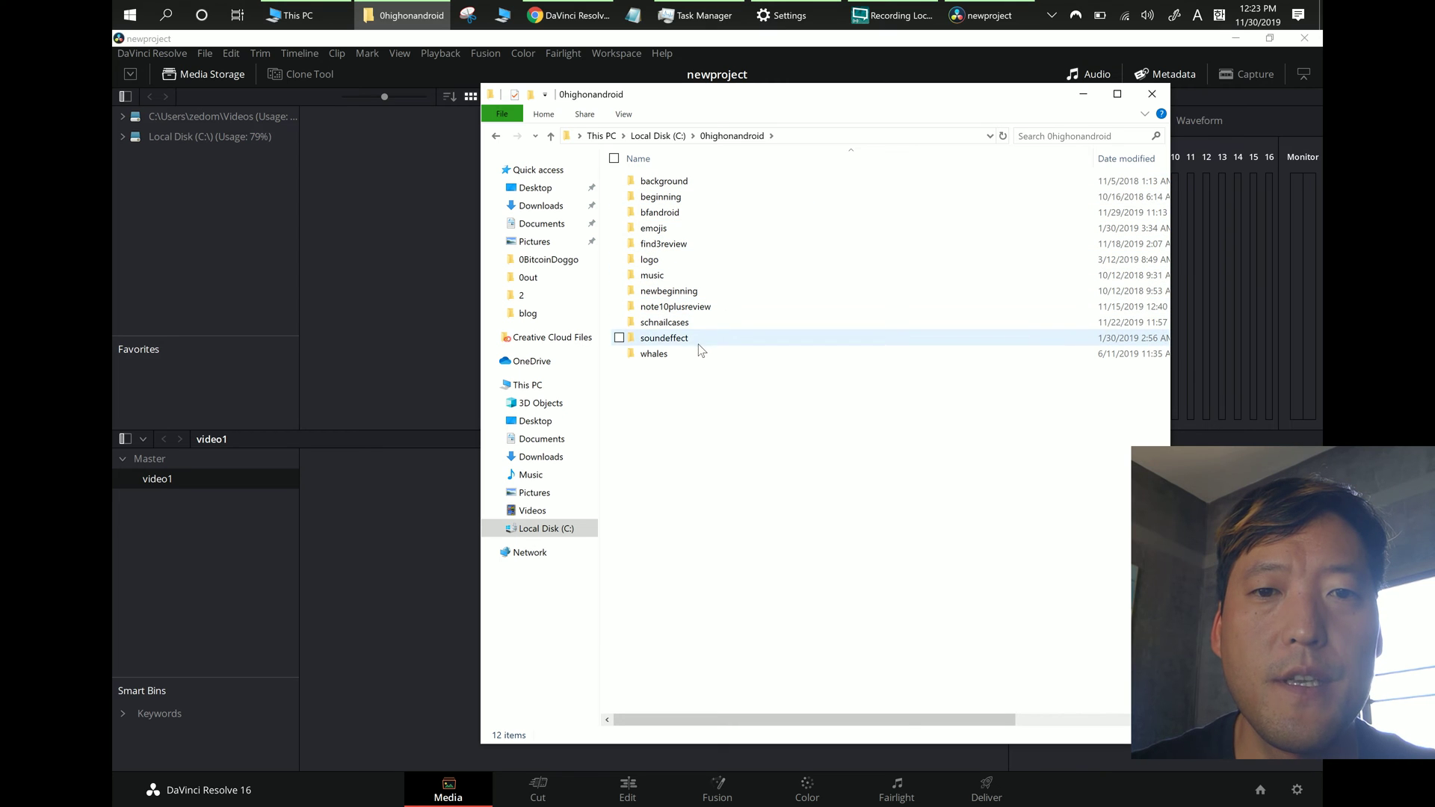
double_click(662, 216)
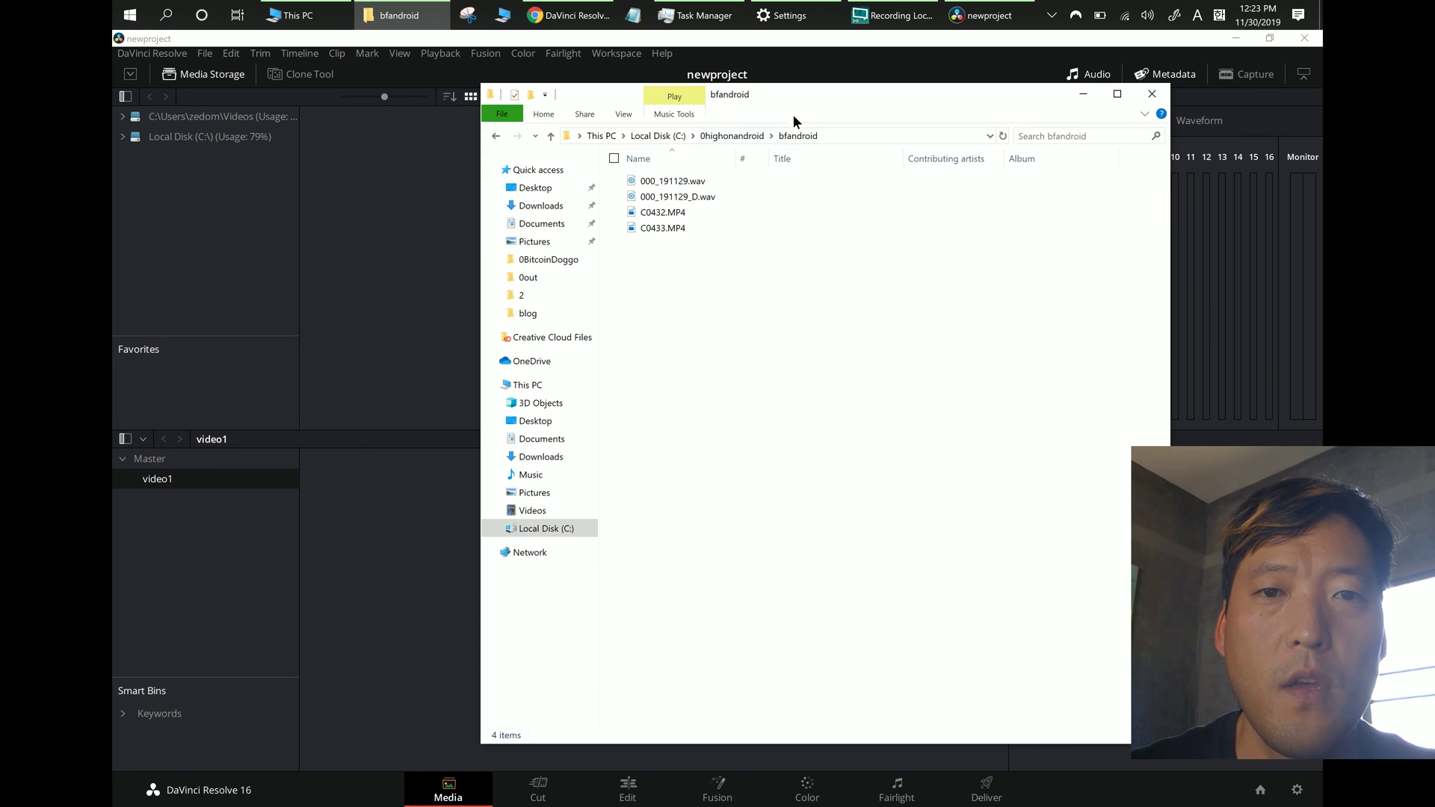
left_click_drag(842, 91, 904, 107)
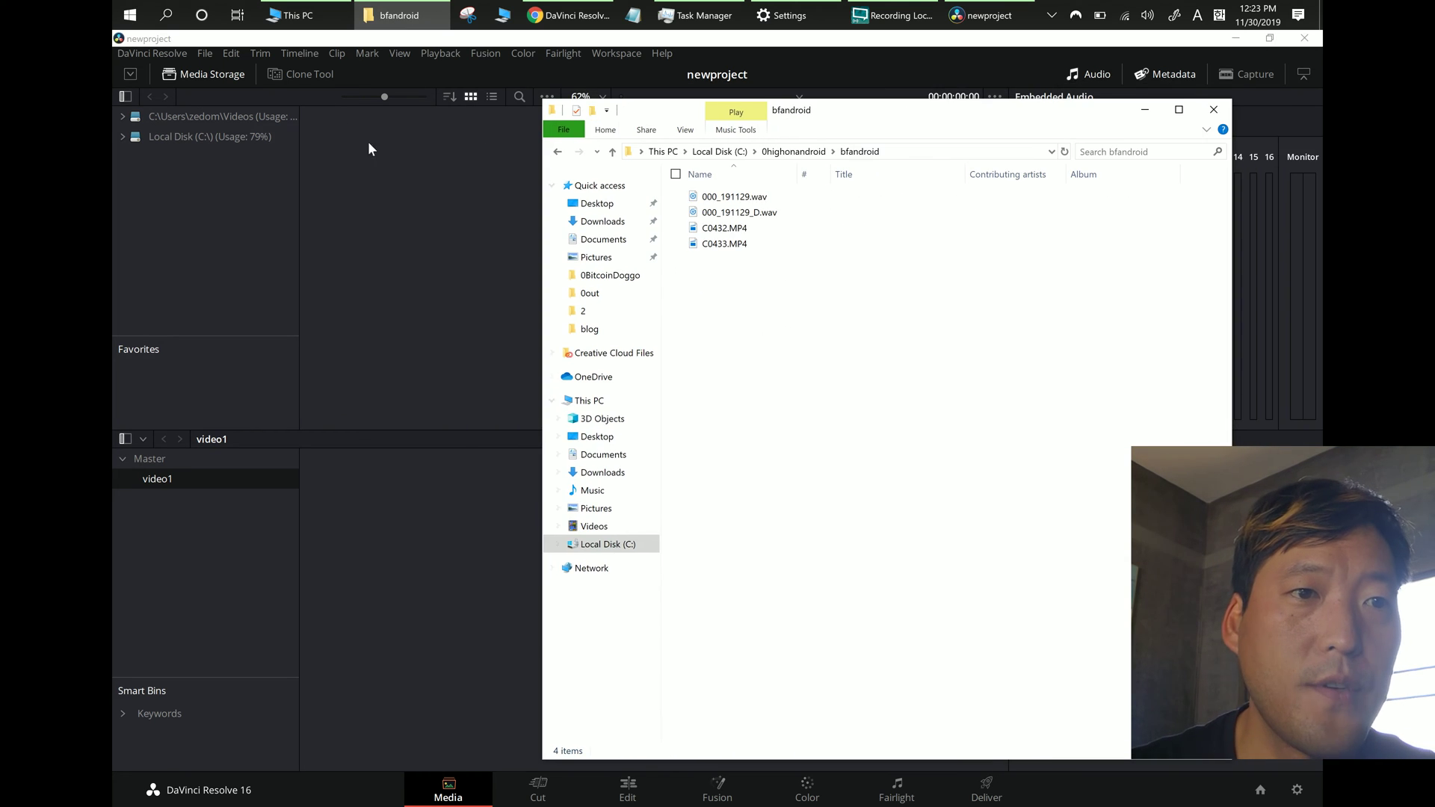
Step: Expand Local Disk (C:) in Resolve's media storage and return to the bfandroid folder in File Explorer
left_click(269, 140)
left_click(120, 136)
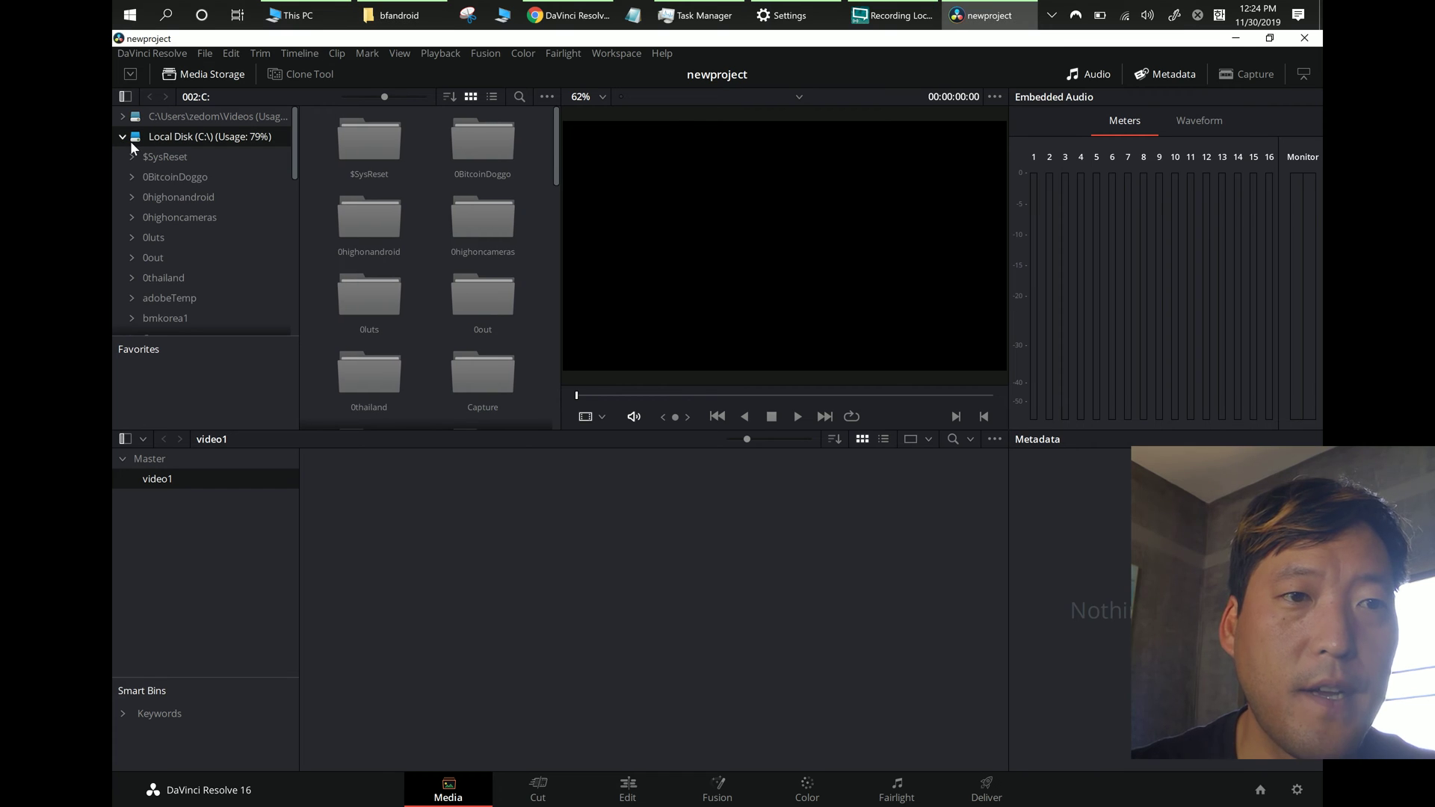
key("alt+Tab")
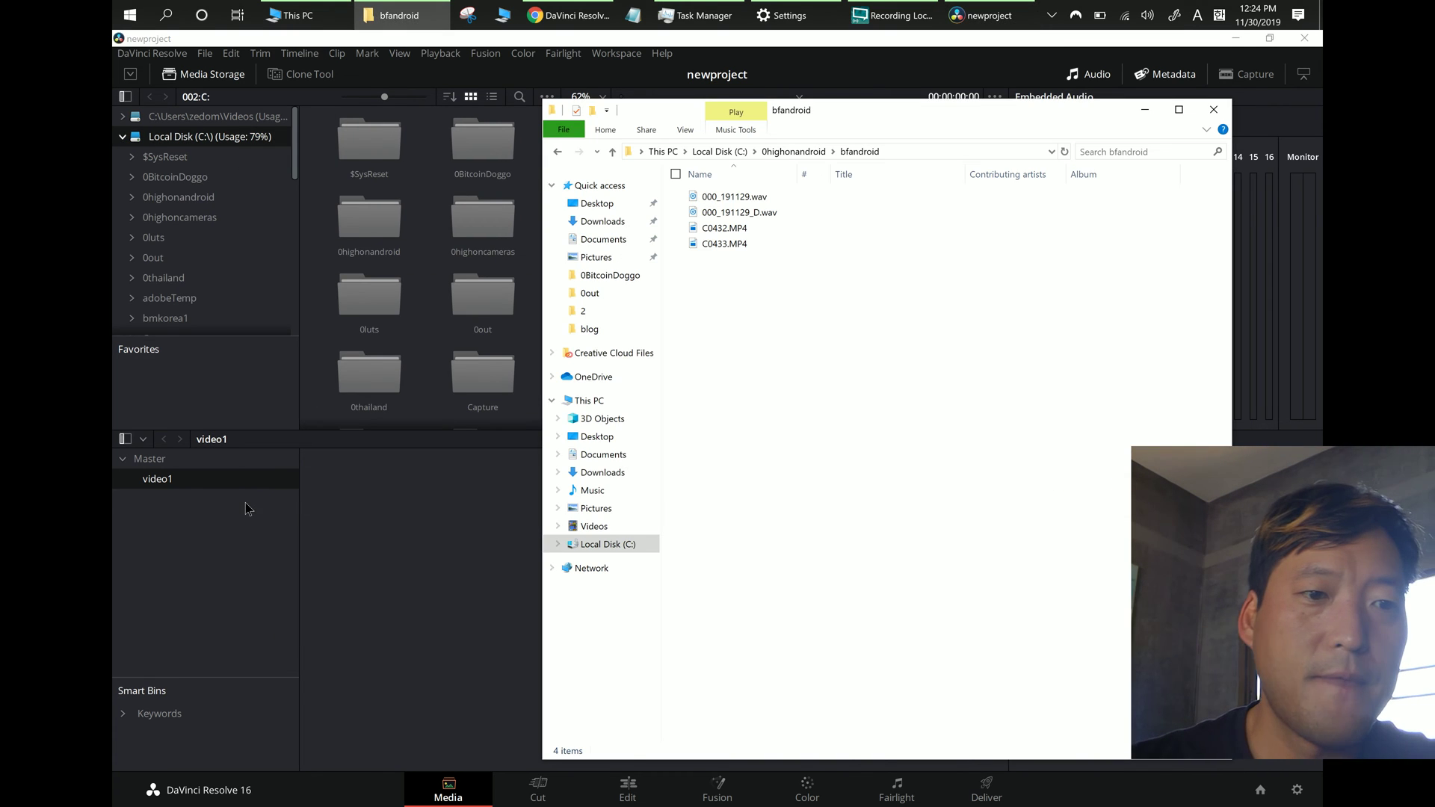
Step: Import the clip C0433.MP4 from the bfandroid folder into the video1 bin, keeping the project's frame rate
left_click(171, 486)
key("alt+Tab")
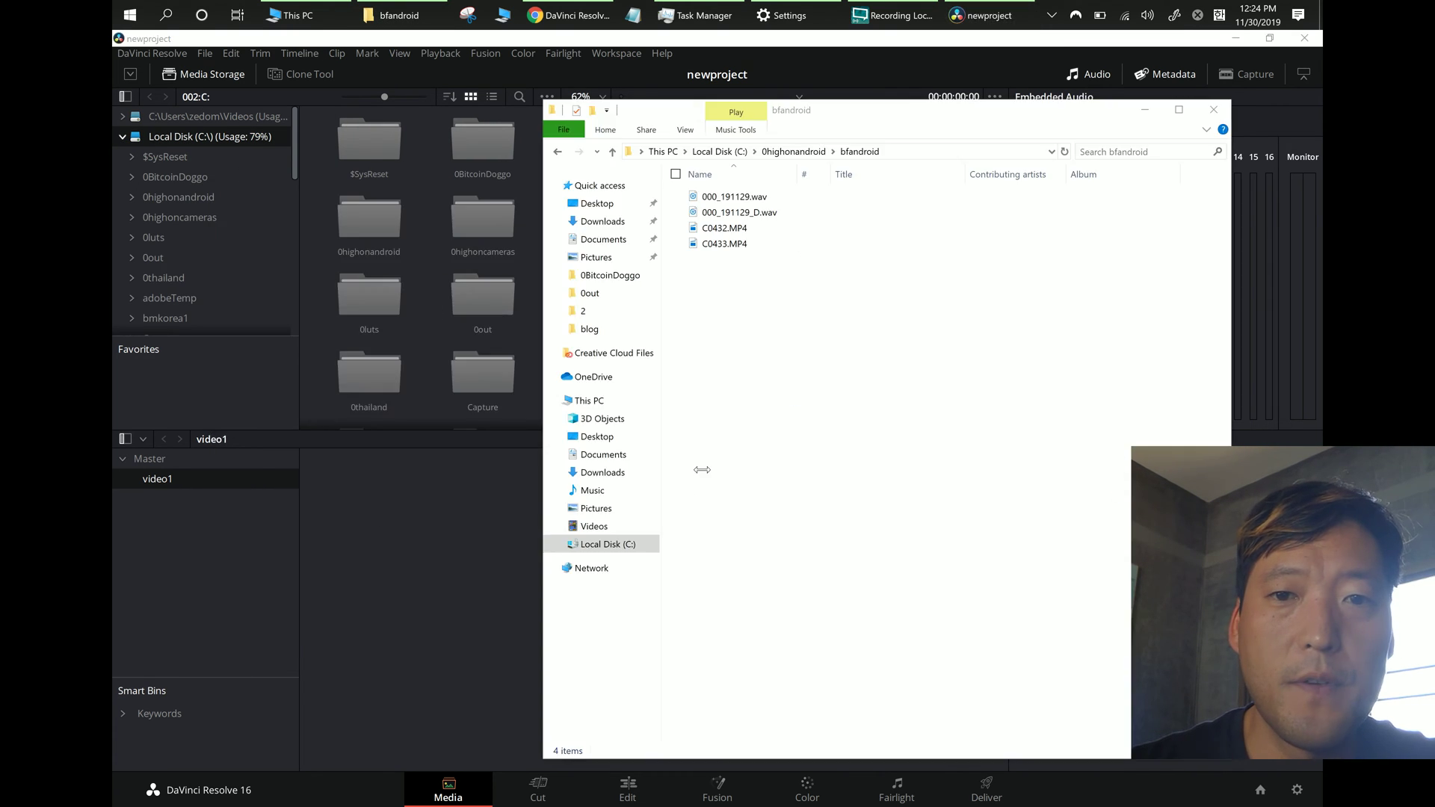
left_click(724, 244)
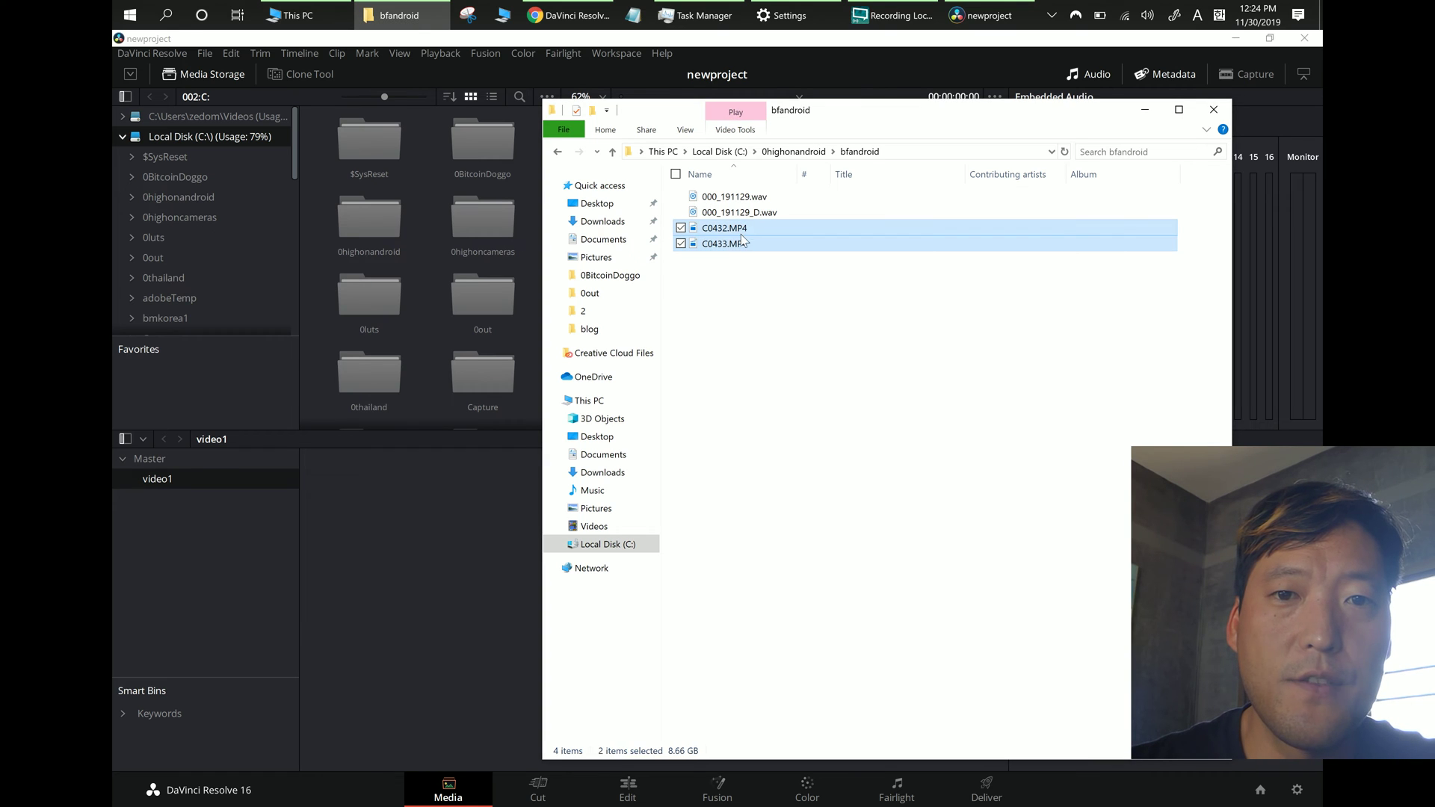
left_click_drag(737, 243, 462, 555)
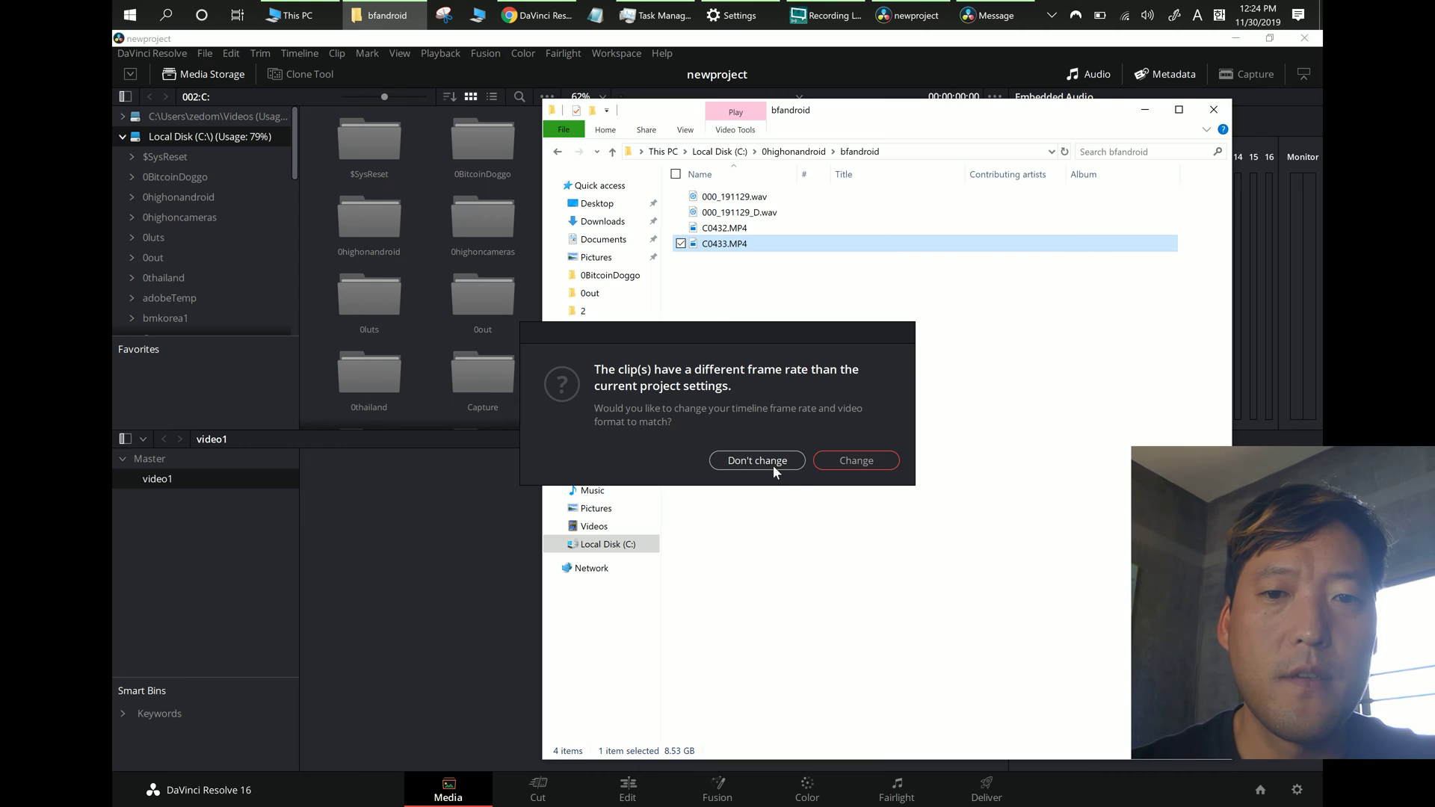
left_click(747, 461)
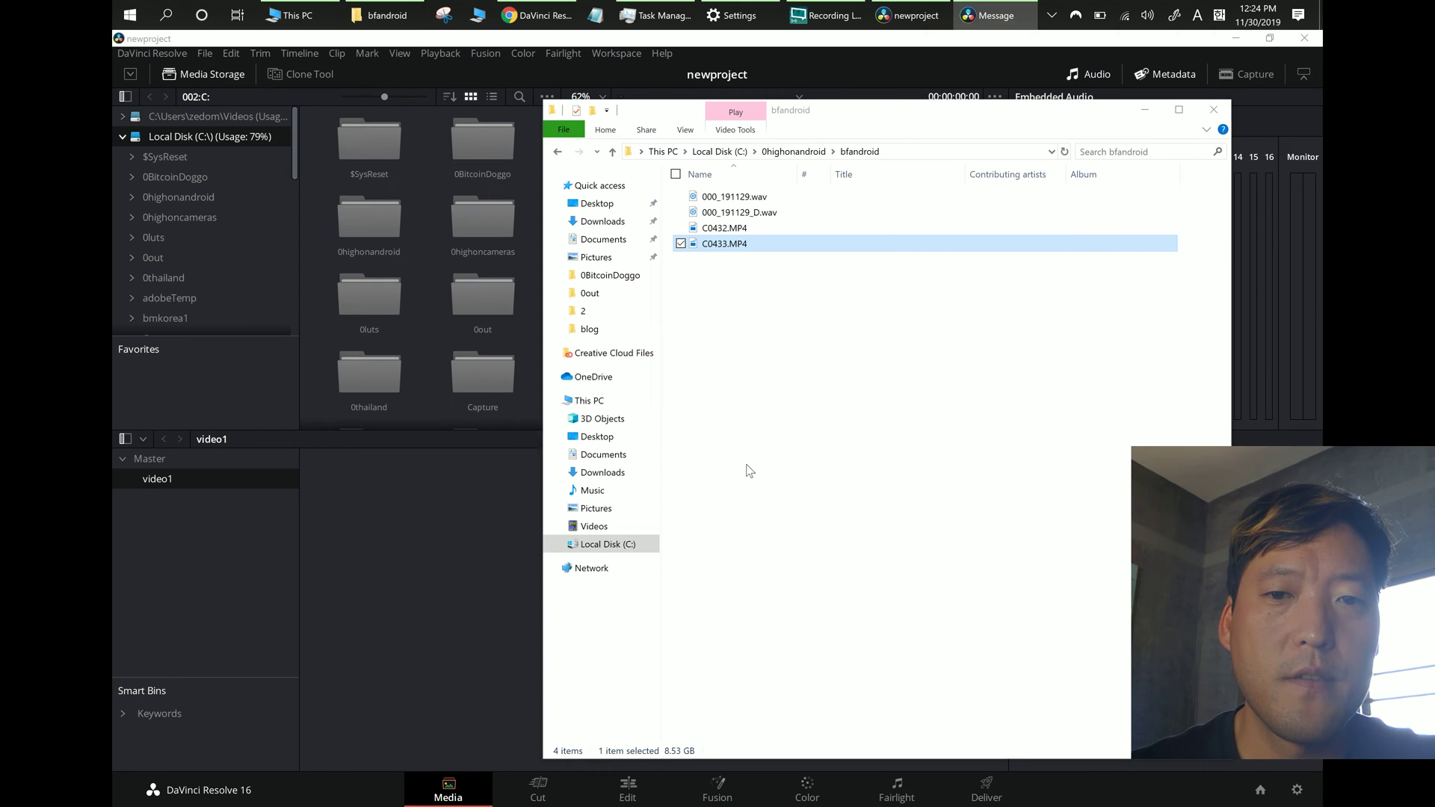
left_click(469, 635)
Step: Set the project's timeline resolution to 3840 x 2160 Ultra HD in the master project settings
left_click(198, 56)
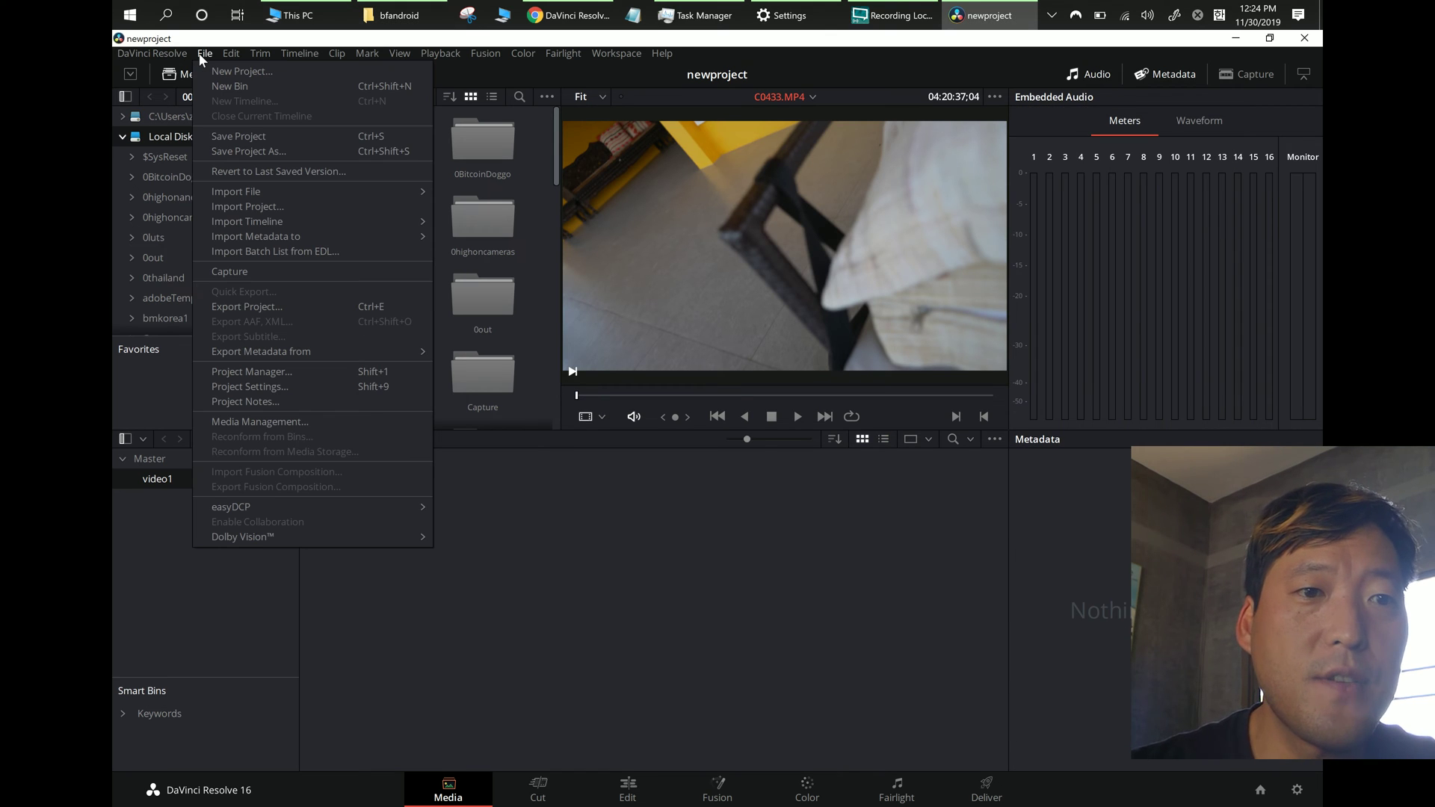
left_click(320, 387)
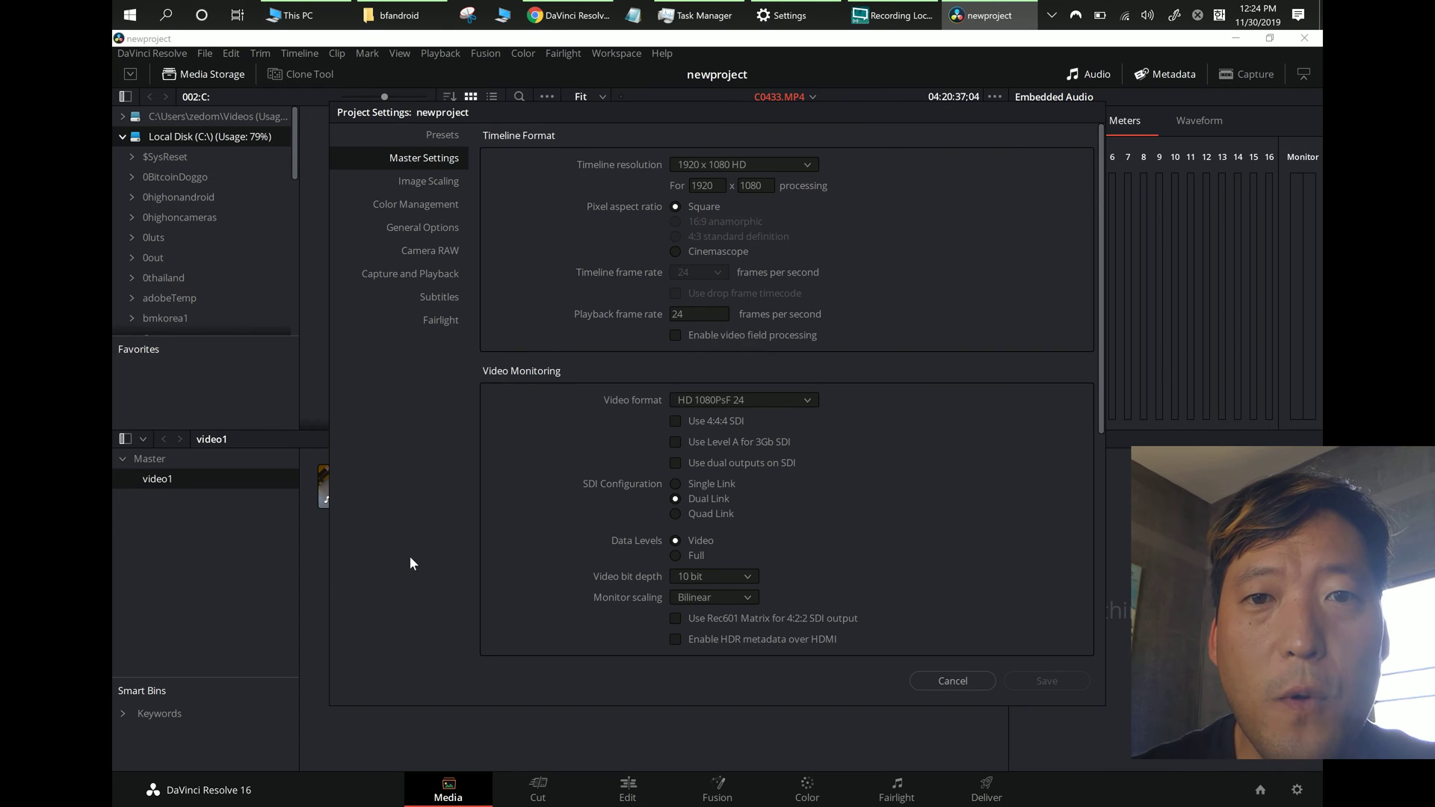
left_click(797, 165)
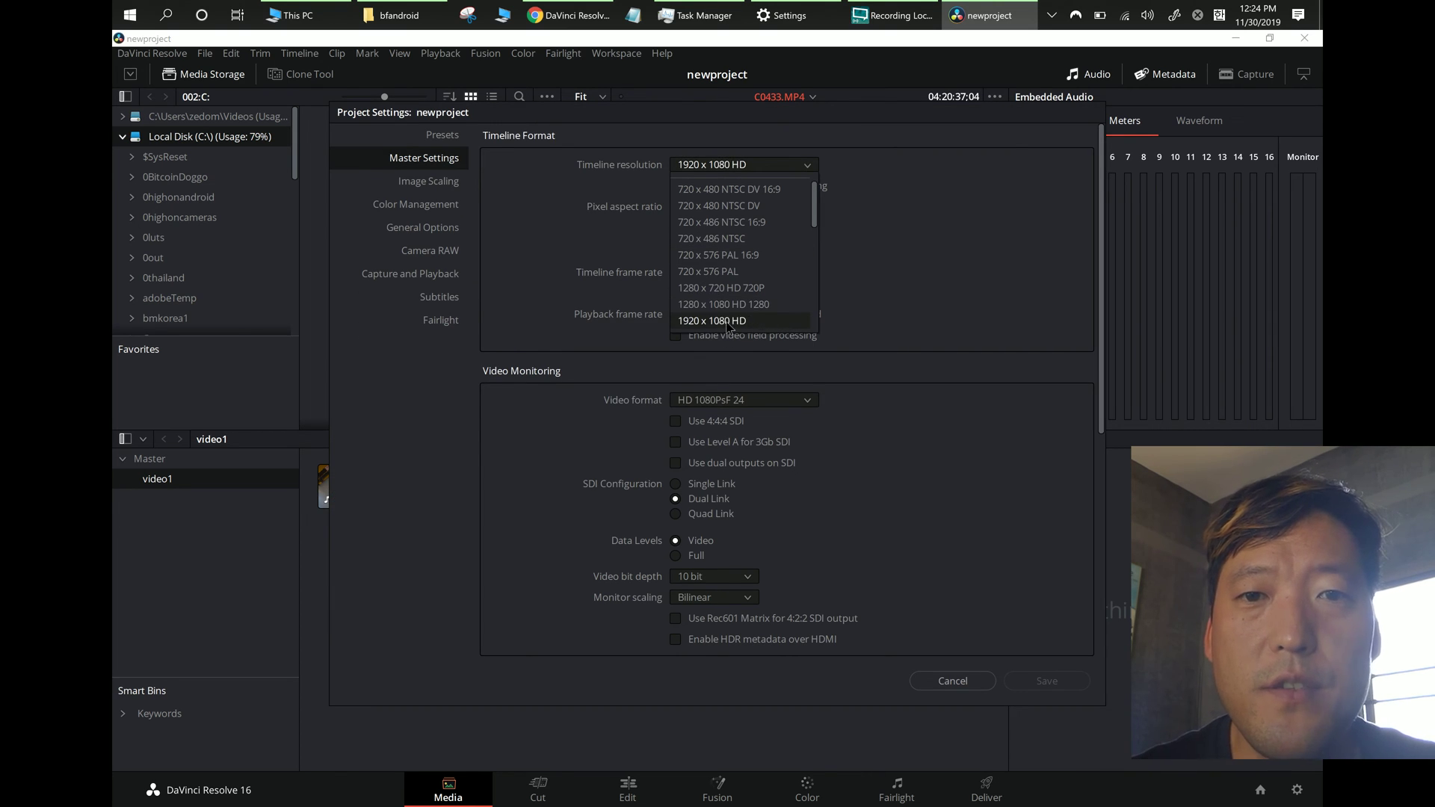
left_click(765, 321)
left_click(813, 163)
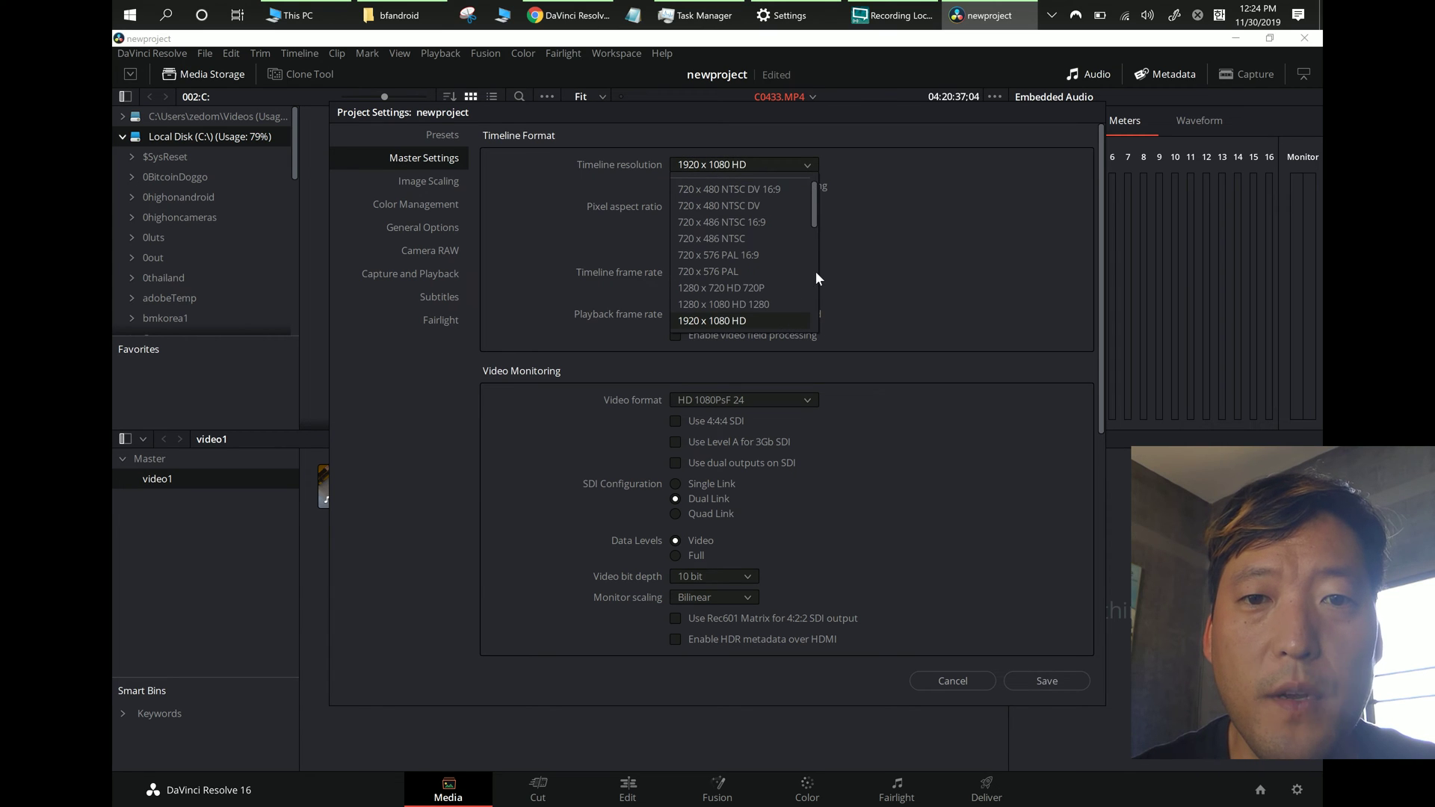
scroll(813, 272, "down", 1)
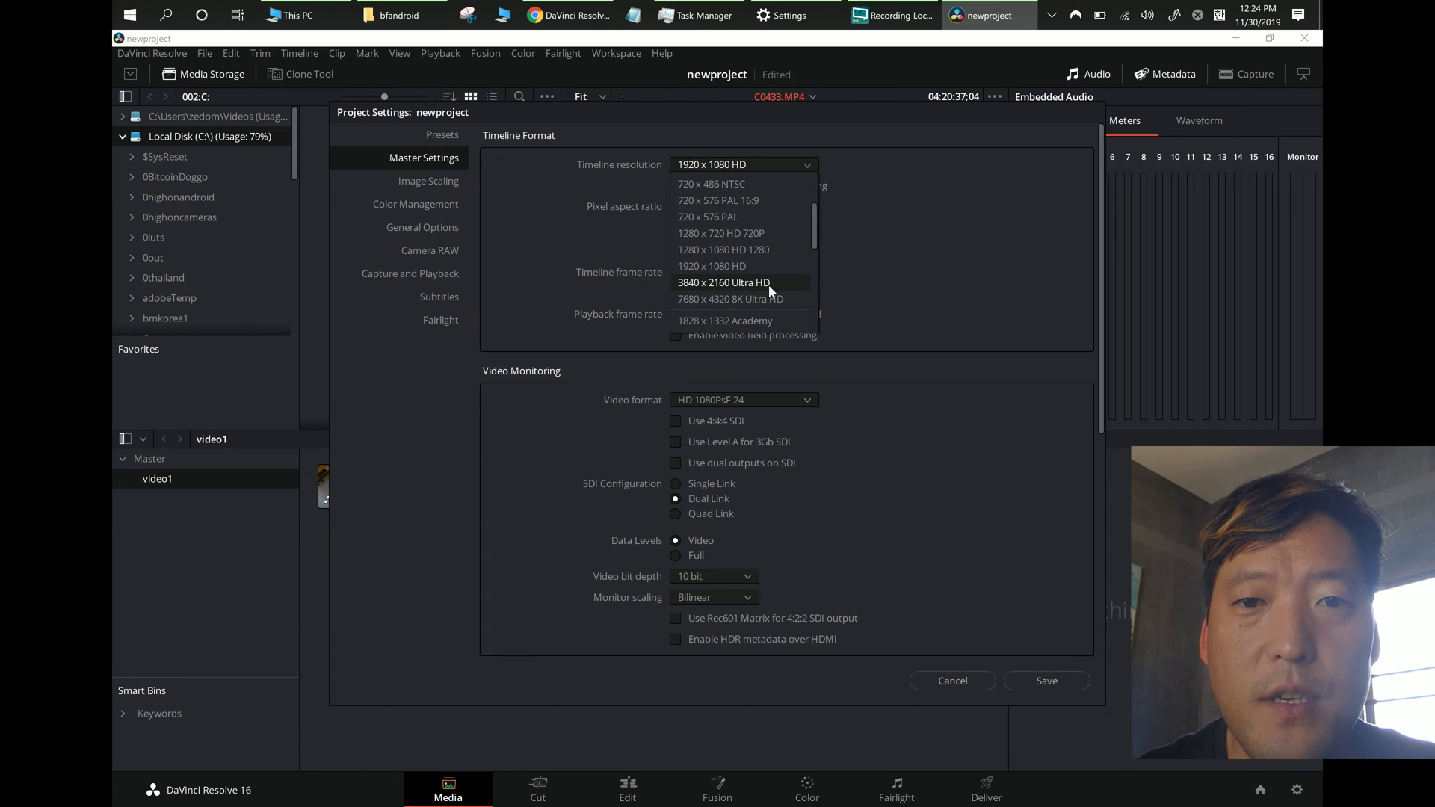
left_click(769, 285)
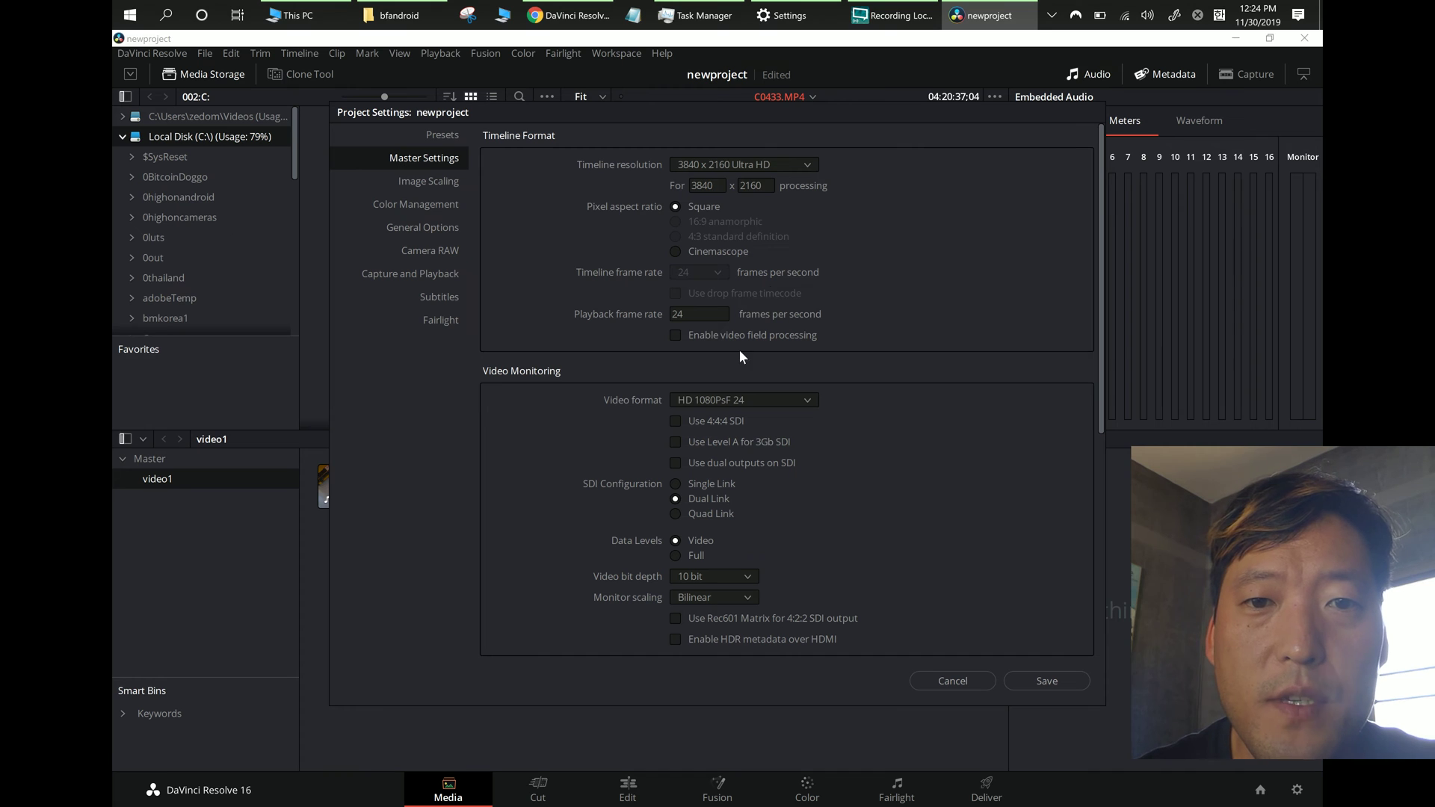
Step: Set the playback frame rate to 30 frames per second and save the project settings
double_click(680, 314)
type("30")
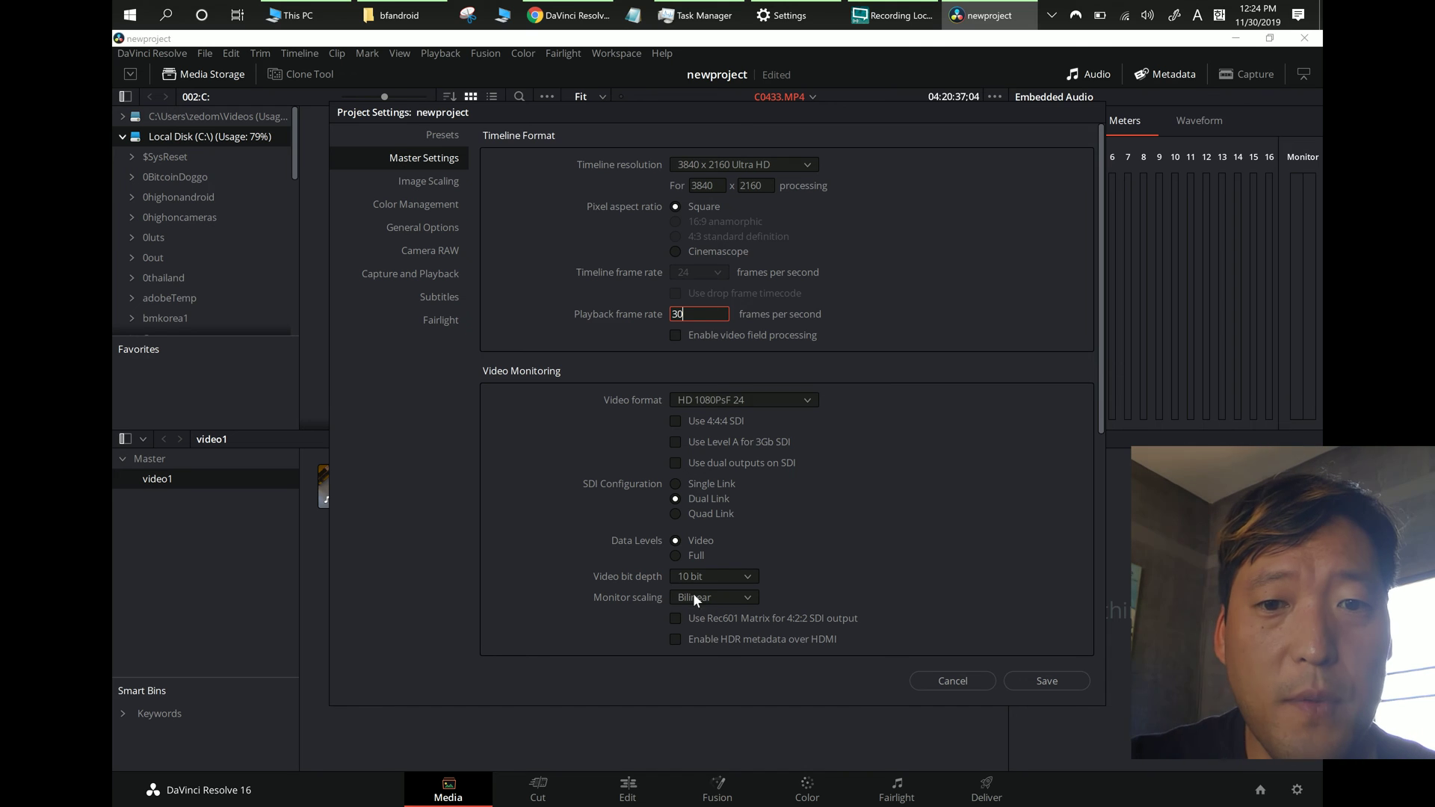
left_click(1052, 682)
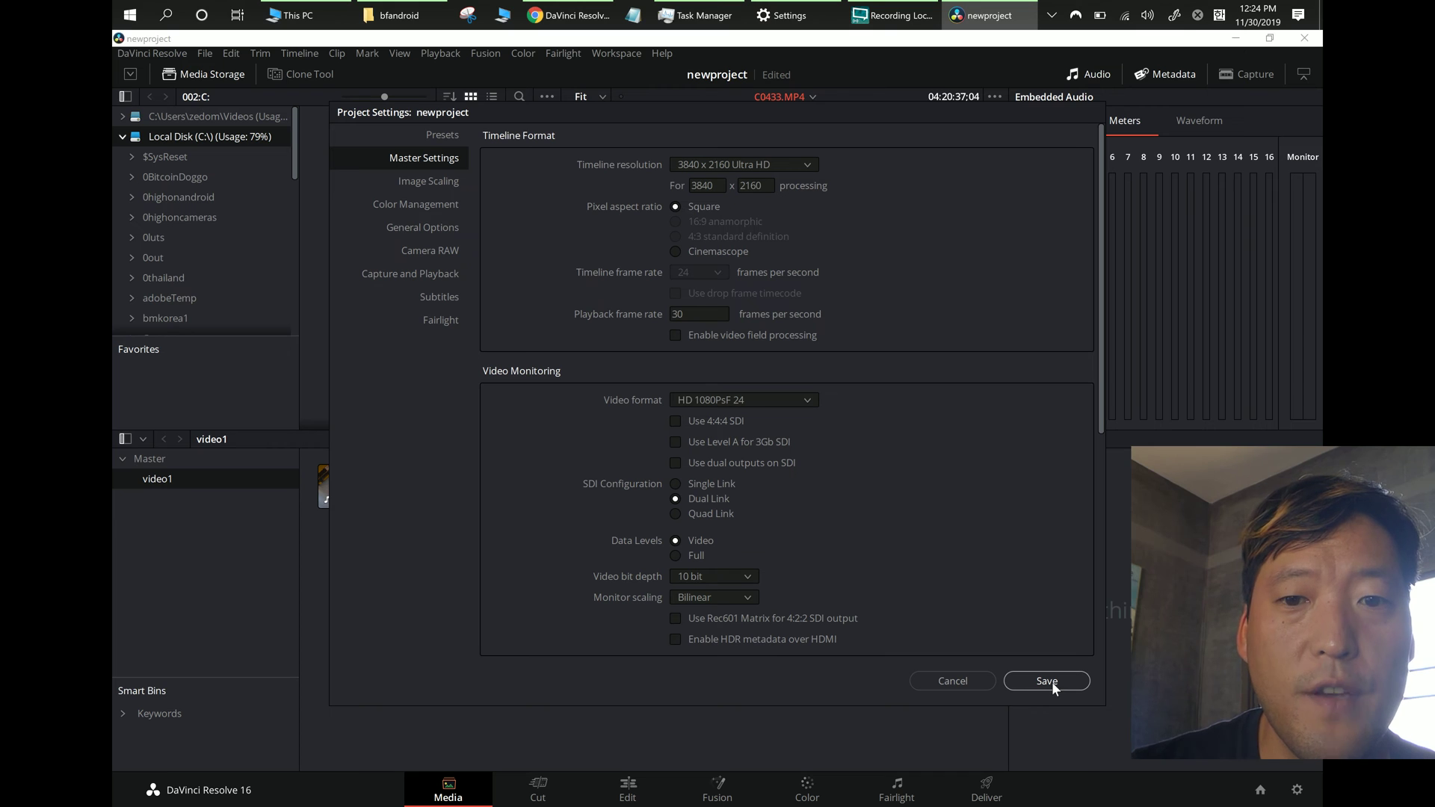
left_click(1049, 683)
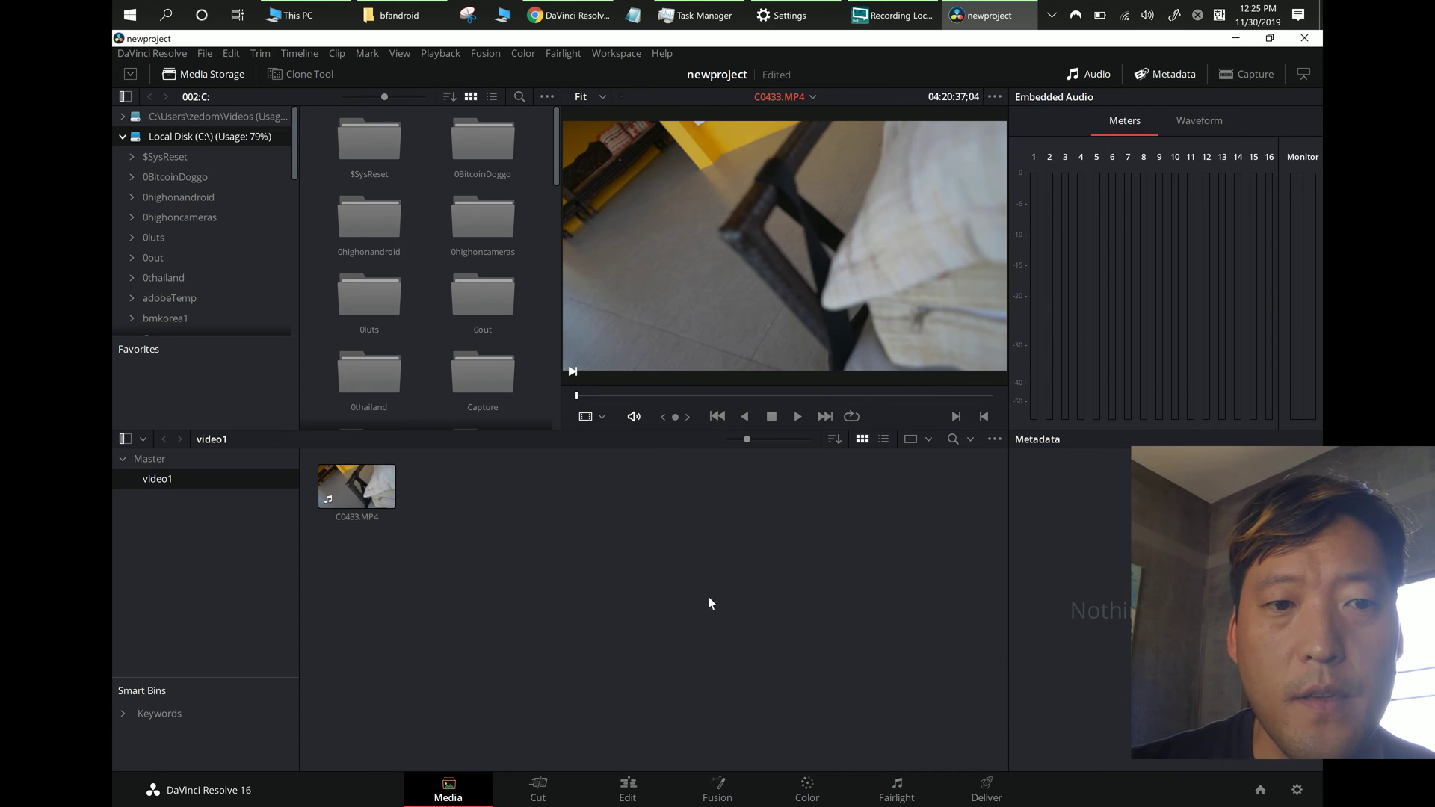
Step: Create a second bin named video2 under Master in the media pool
left_click(370, 499)
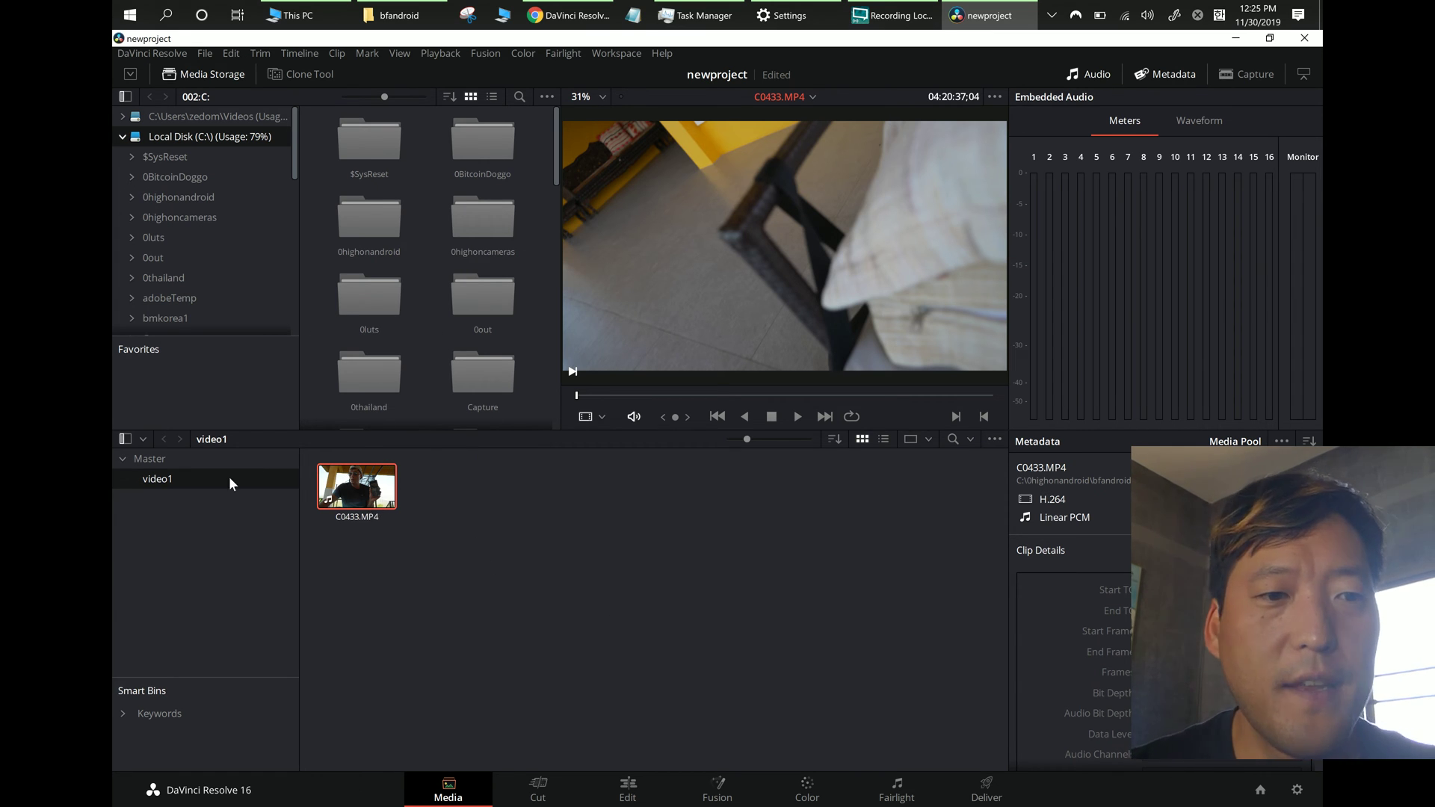
right_click(232, 528)
left_click(251, 540)
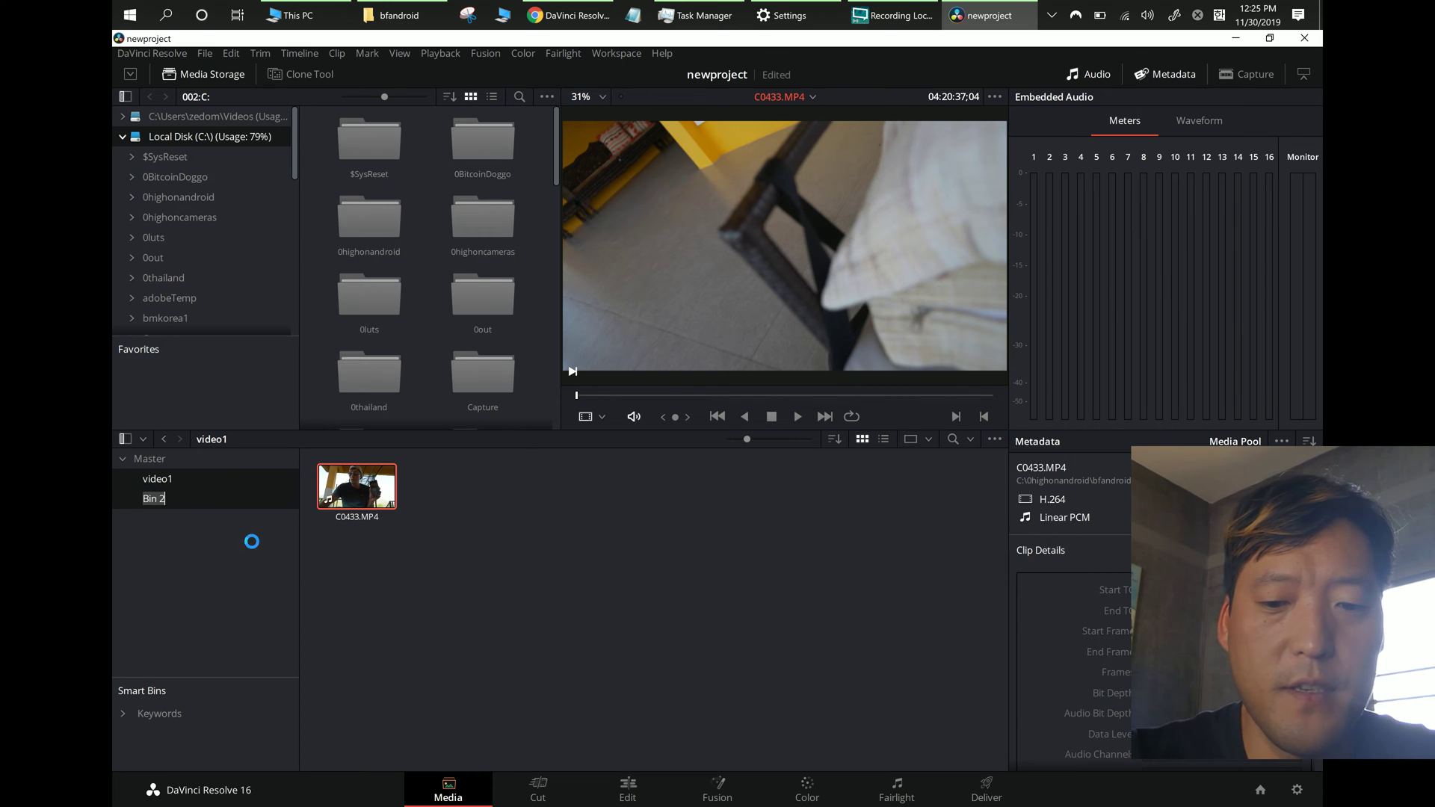
type("video2")
key("Return")
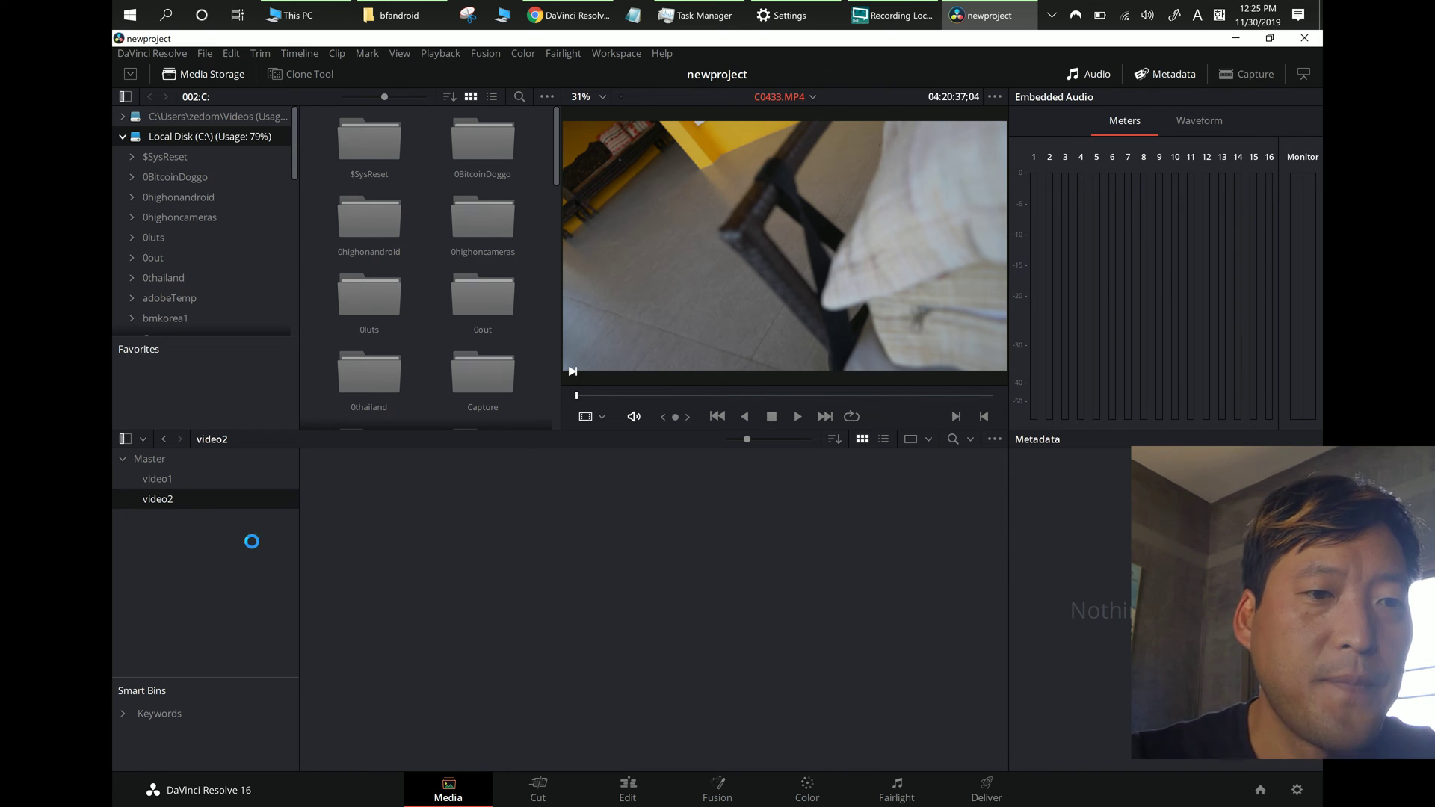
left_click(240, 478)
left_click(246, 502)
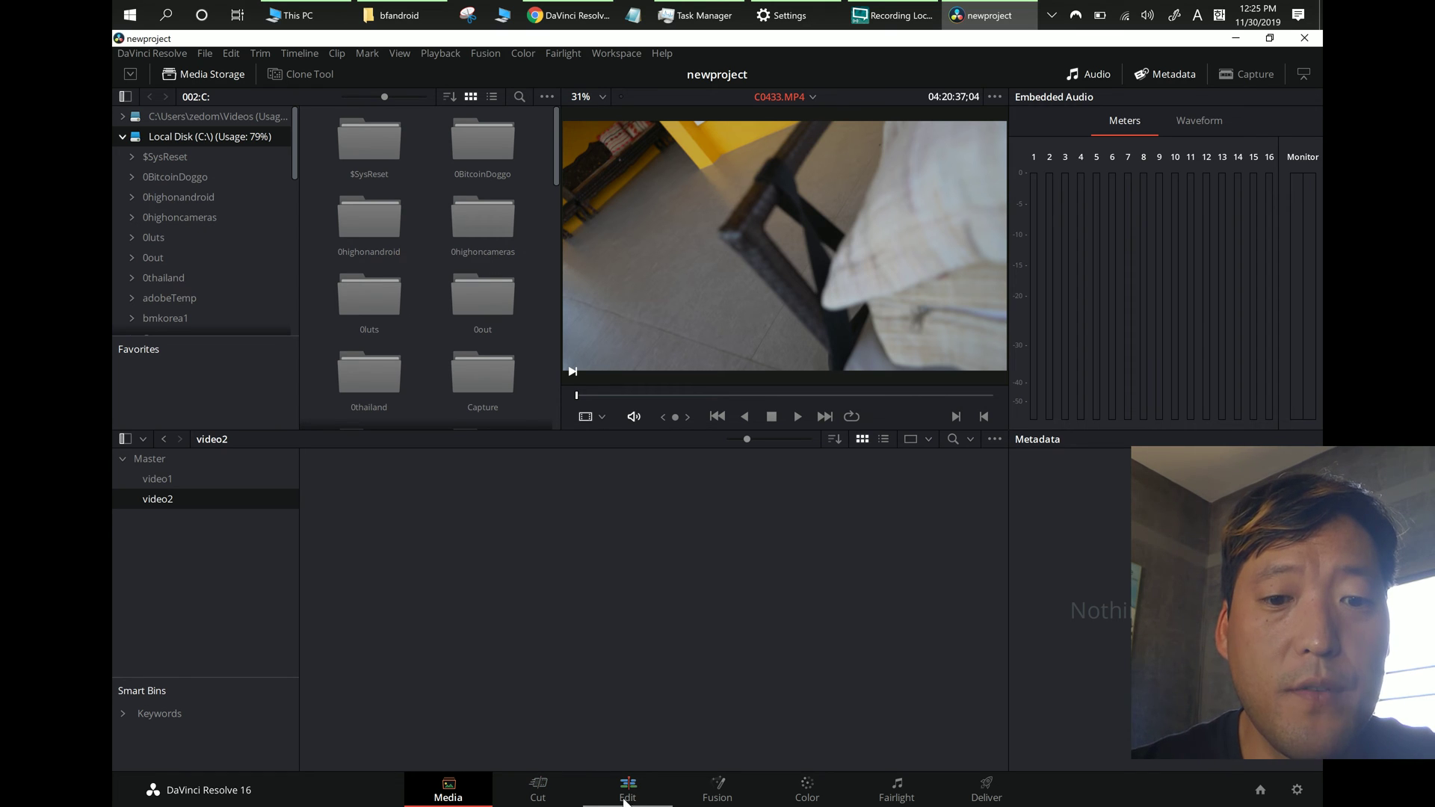
Step: Switch to the Edit page and open the video1 bin in the media pool
left_click(647, 789)
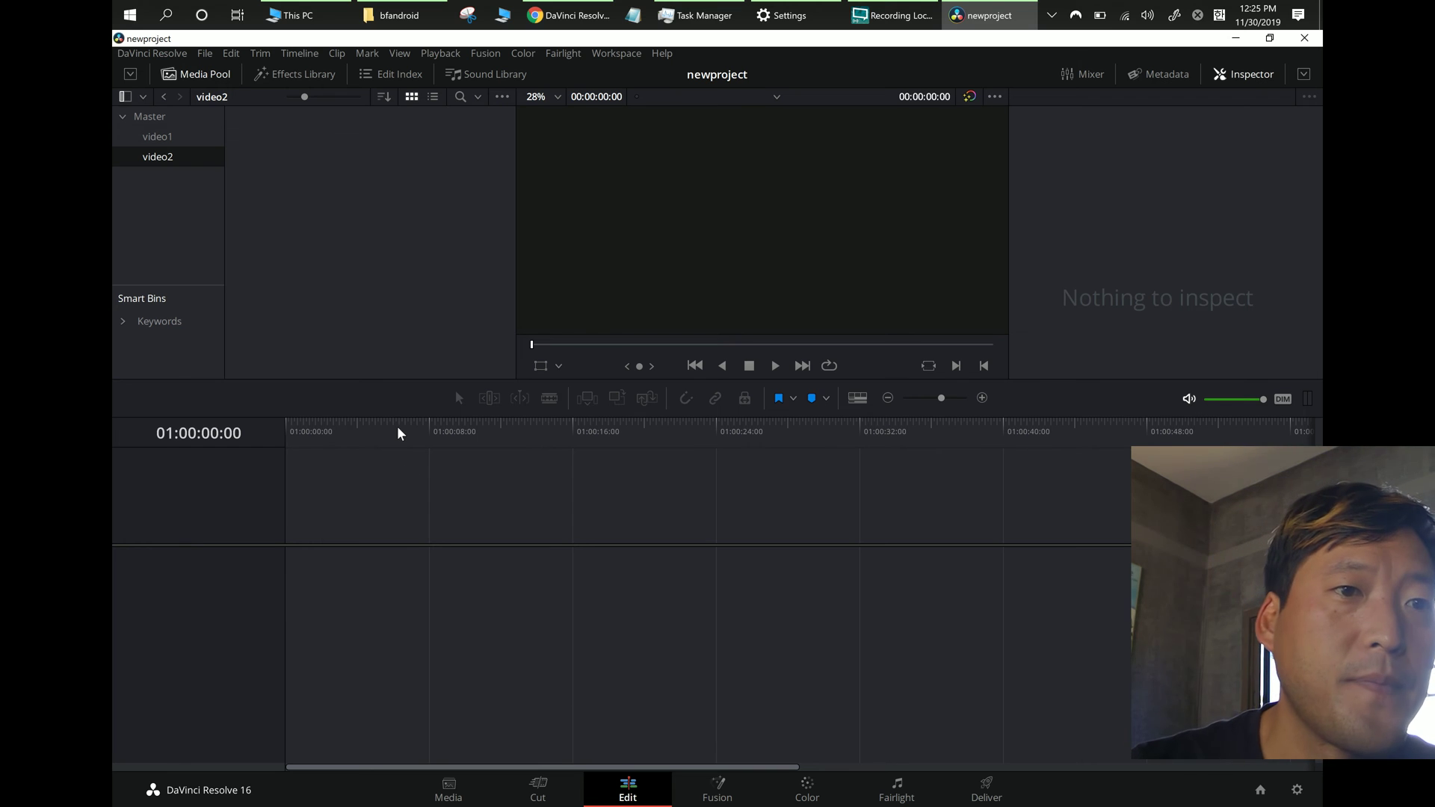
left_click(202, 76)
left_click(206, 77)
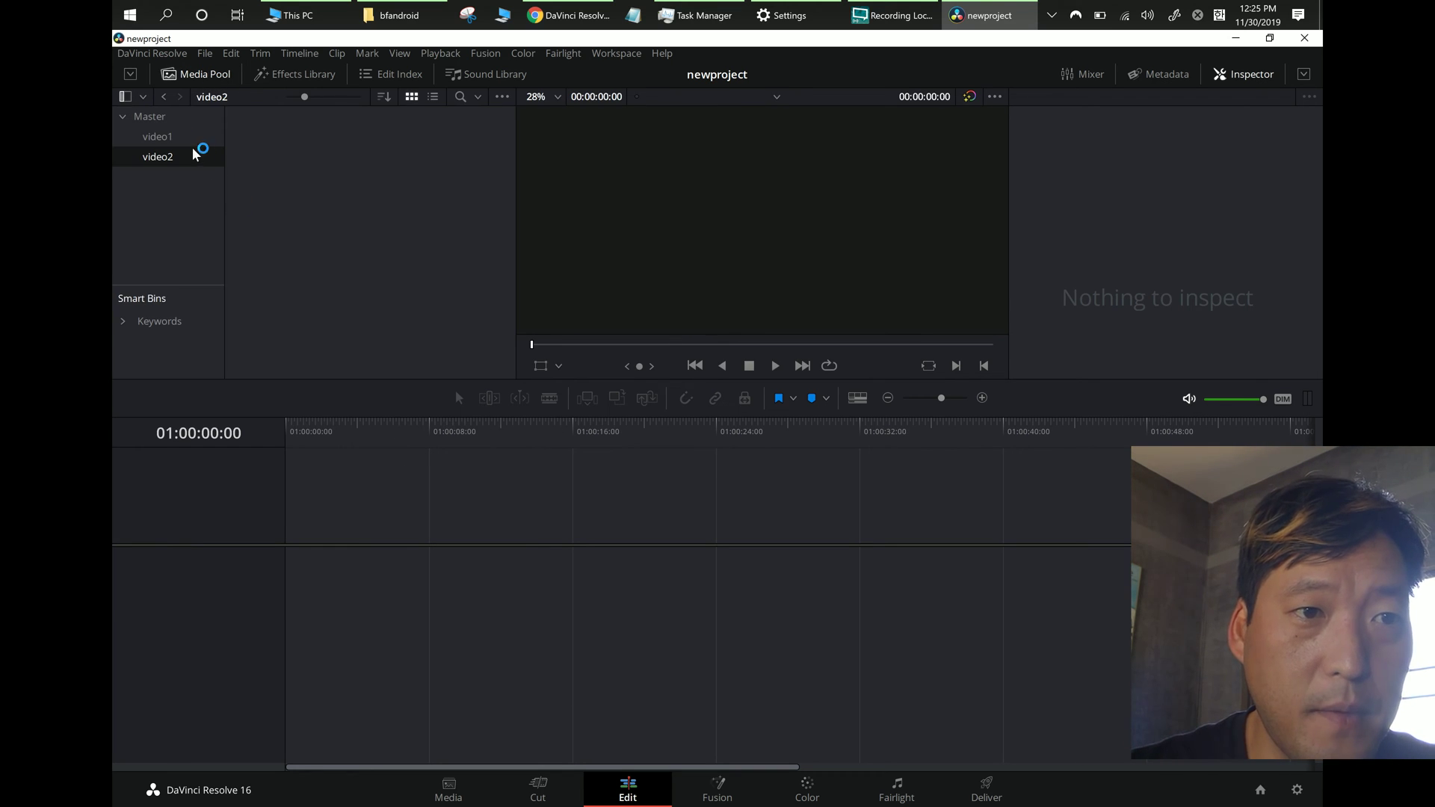
left_click(174, 137)
Step: Hide and redisplay the media pool, and place the clip C0433.MP4 from the video1 bin on a new timeline
left_click(206, 75)
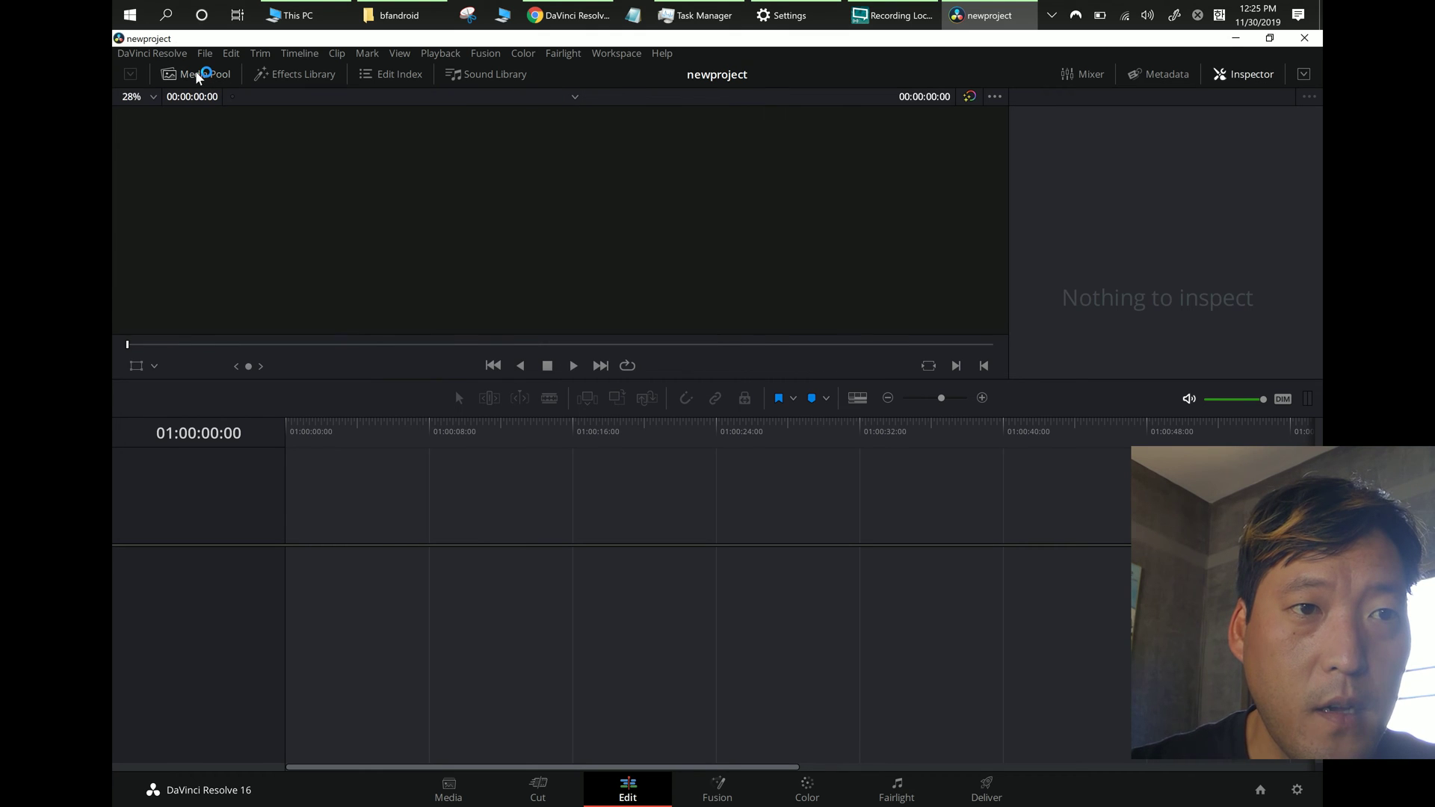
left_click(200, 73)
left_click(193, 72)
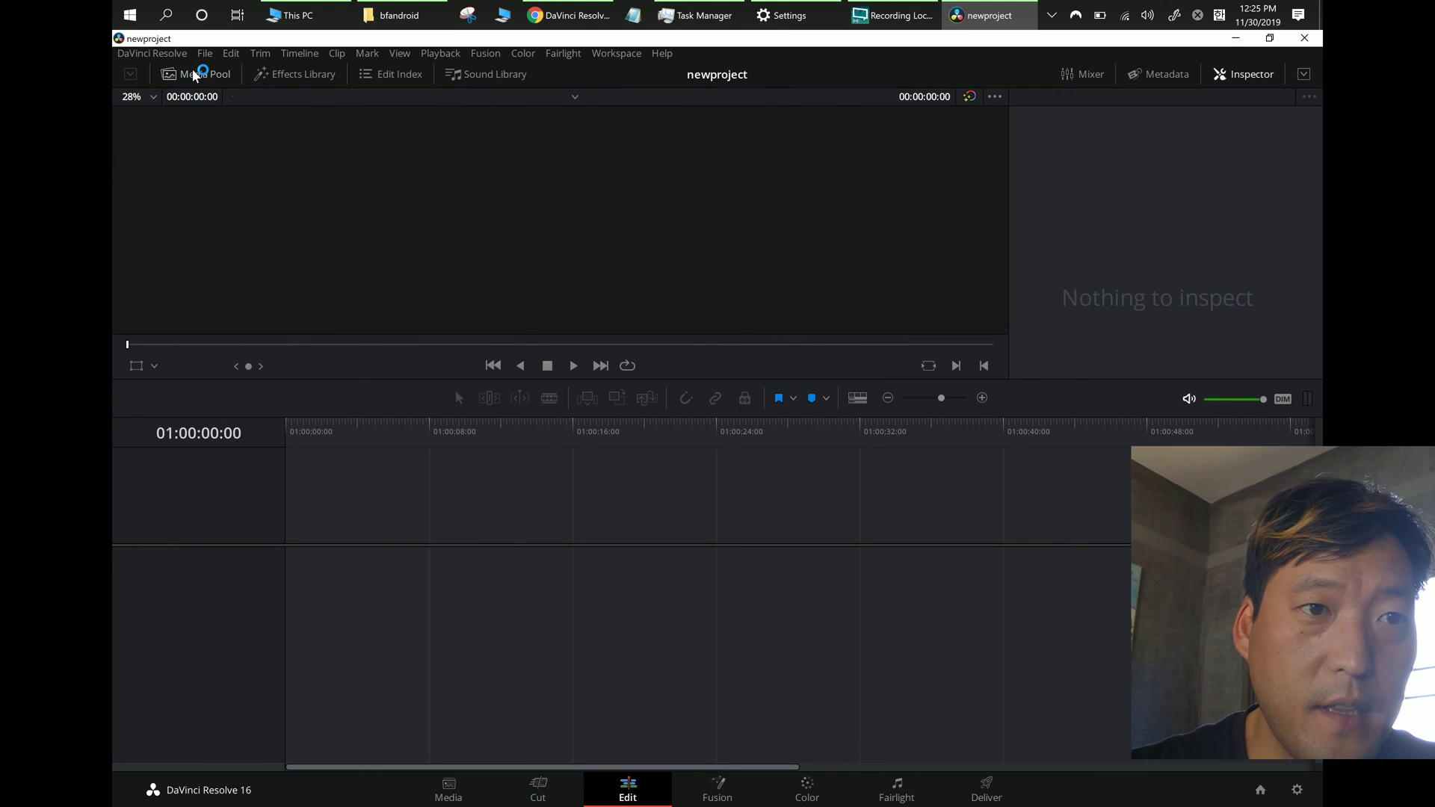
left_click(194, 75)
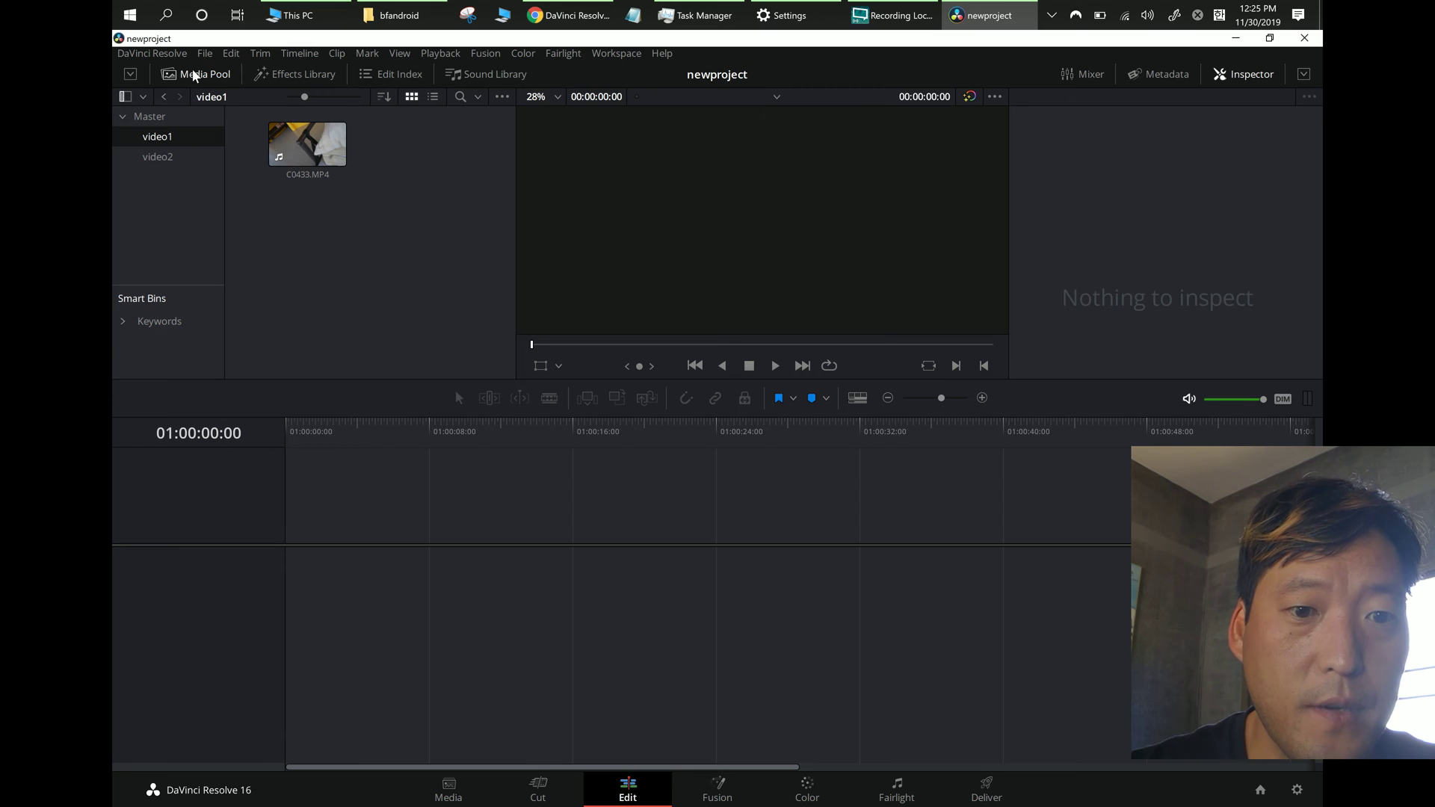
left_click(194, 74)
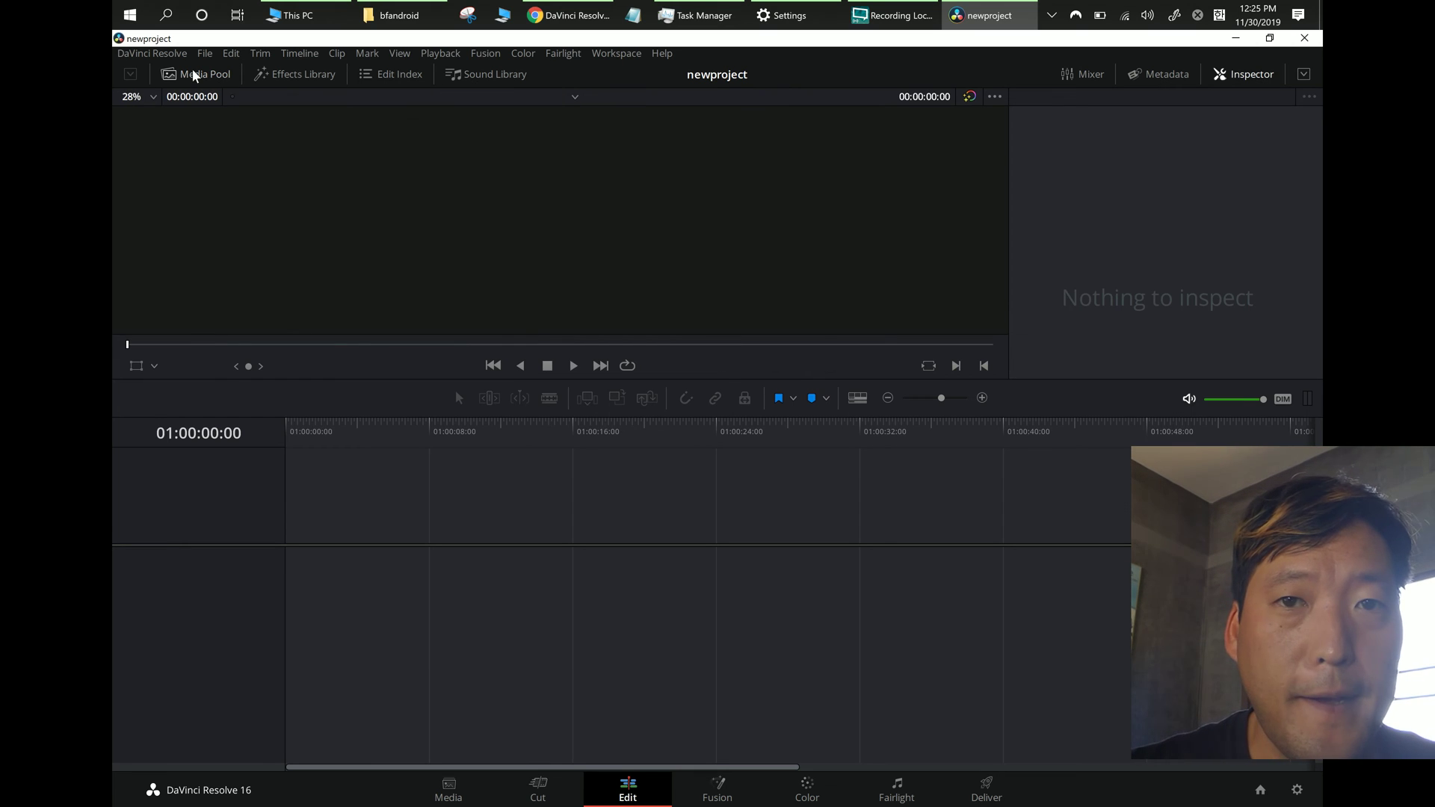
left_click(194, 74)
left_click_drag(302, 143, 497, 549)
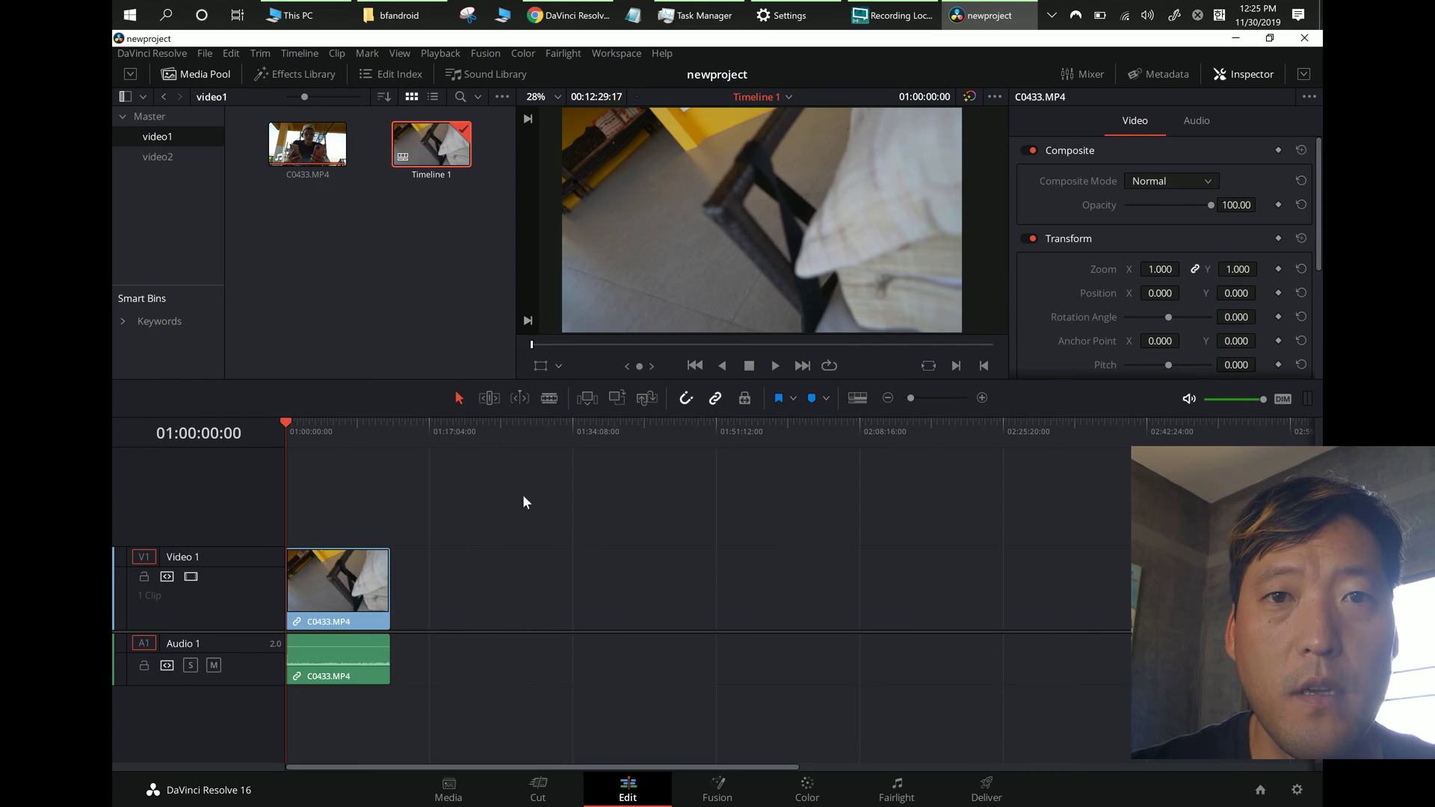
Step: Set the playback render cache mode to Smart
left_click(449, 54)
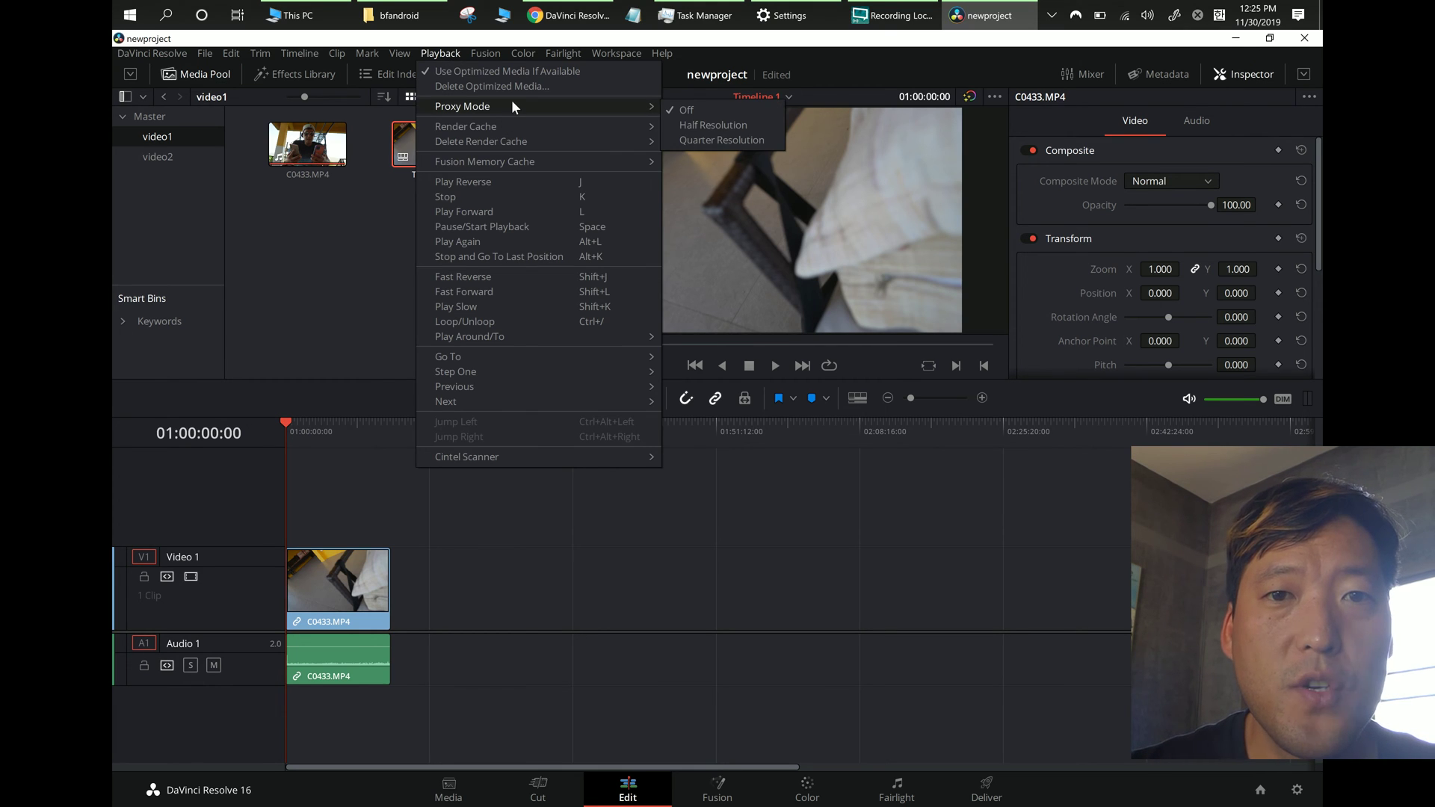
mouse_move(559, 122)
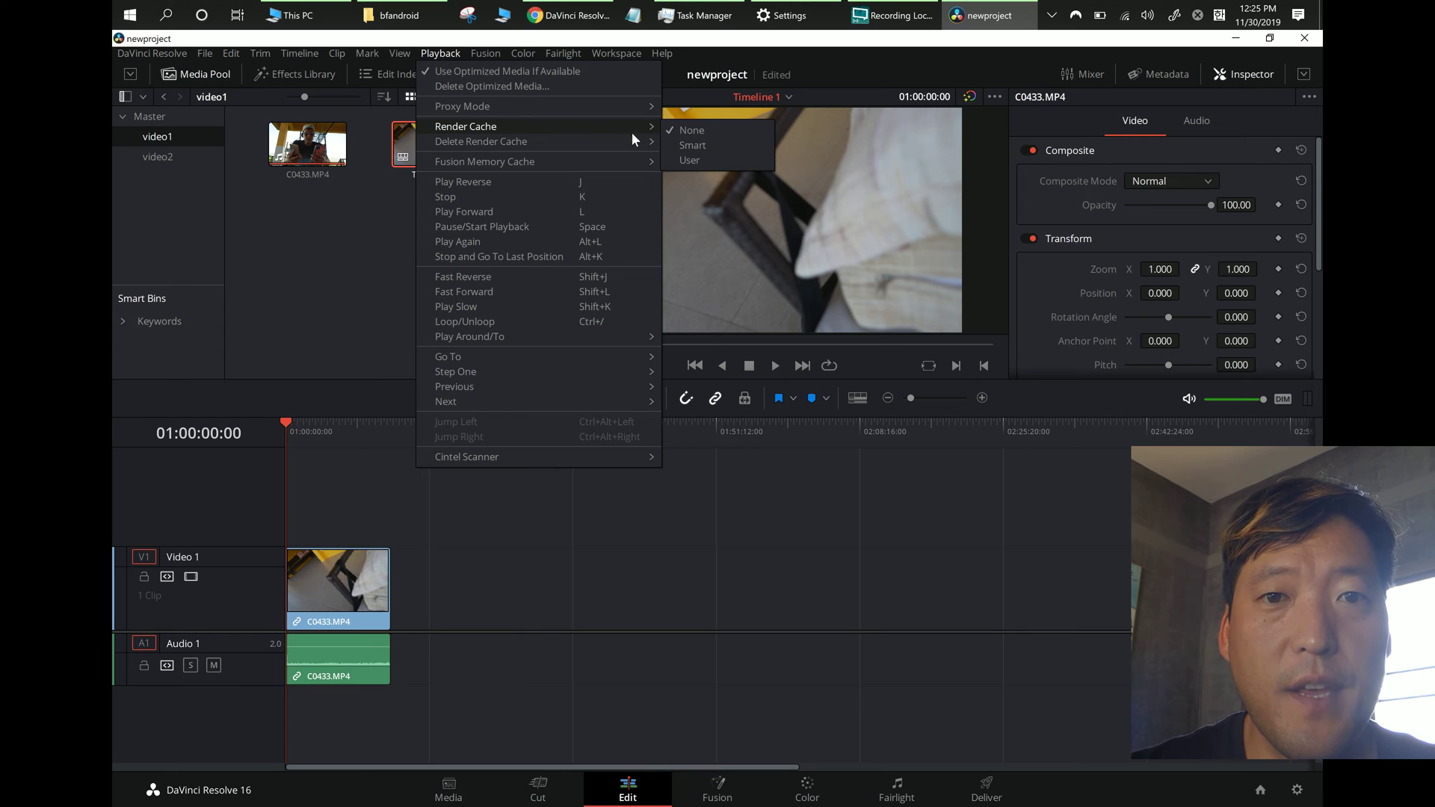
left_click(691, 145)
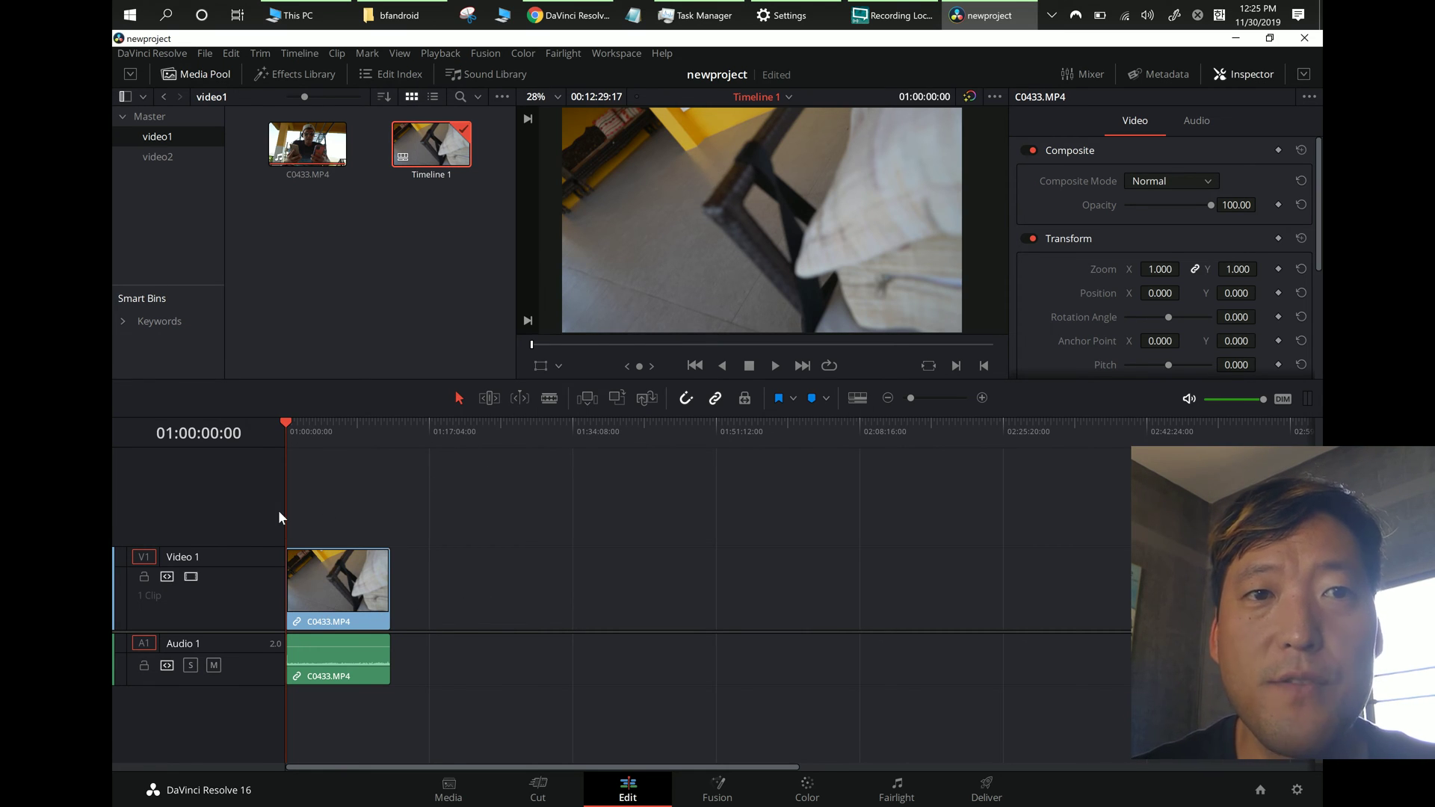
Step: Switch to File Explorer, examine the CacheClip folder inside Videos, and return to DaVinci Resolve
left_click(310, 20)
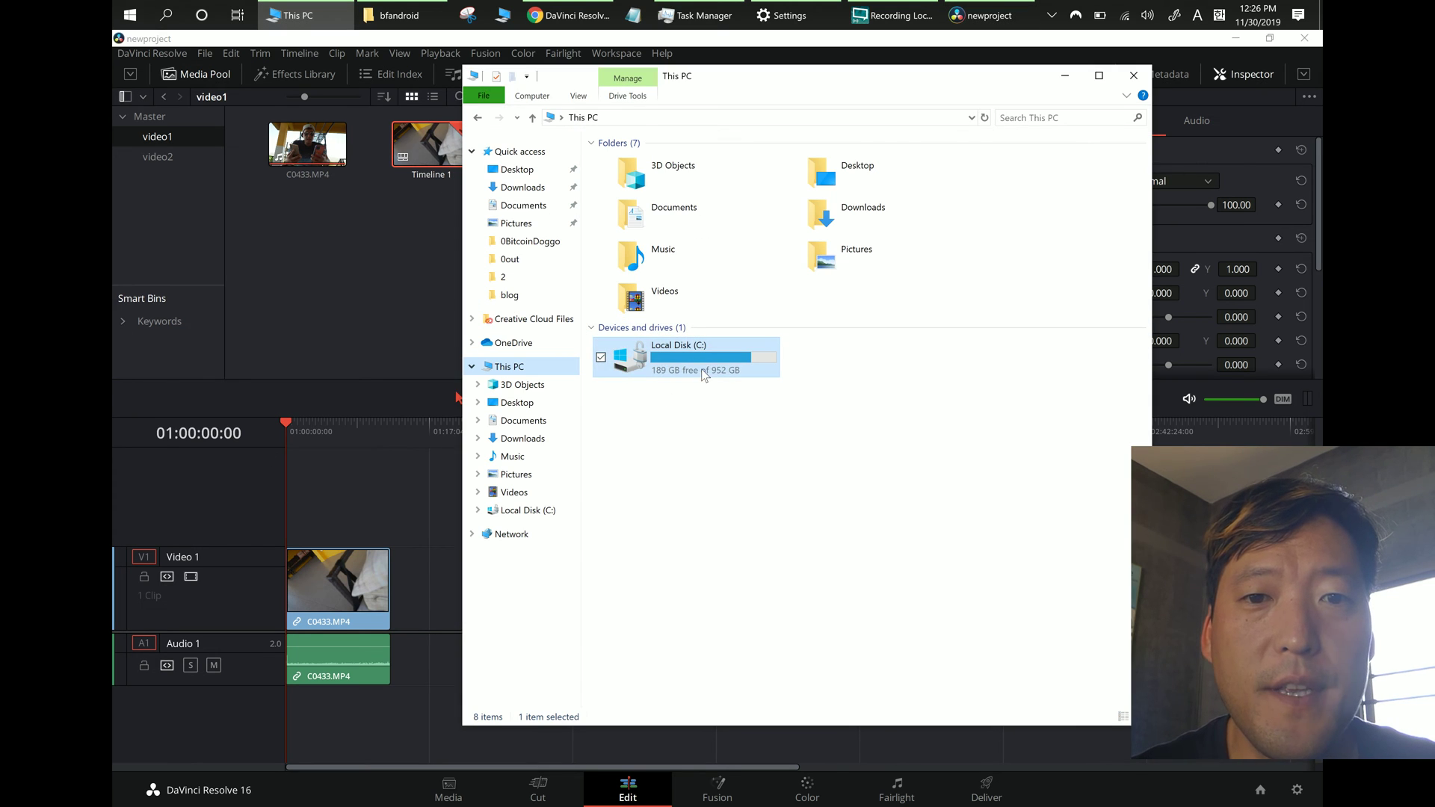
left_click(684, 296)
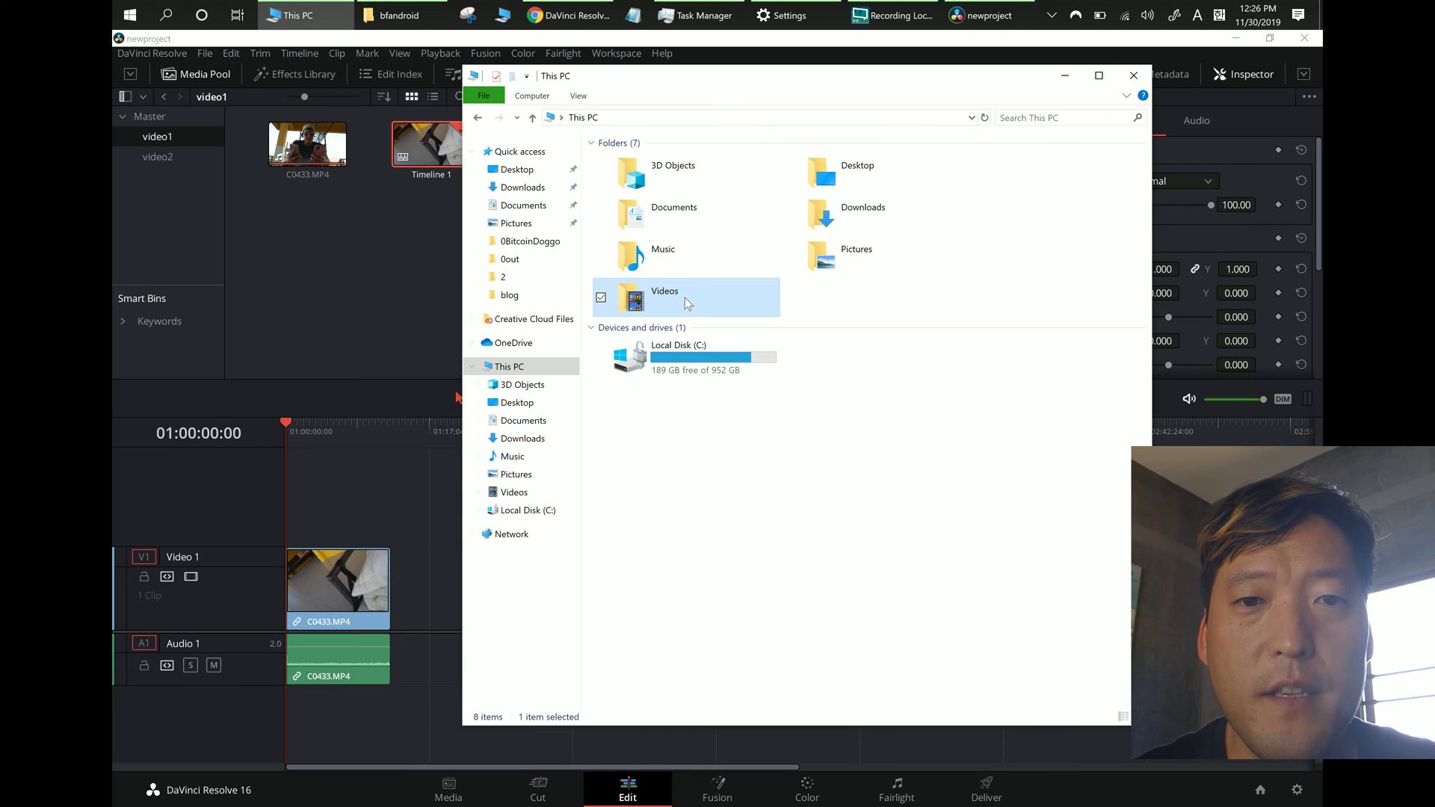
double_click(685, 297)
left_click(791, 200)
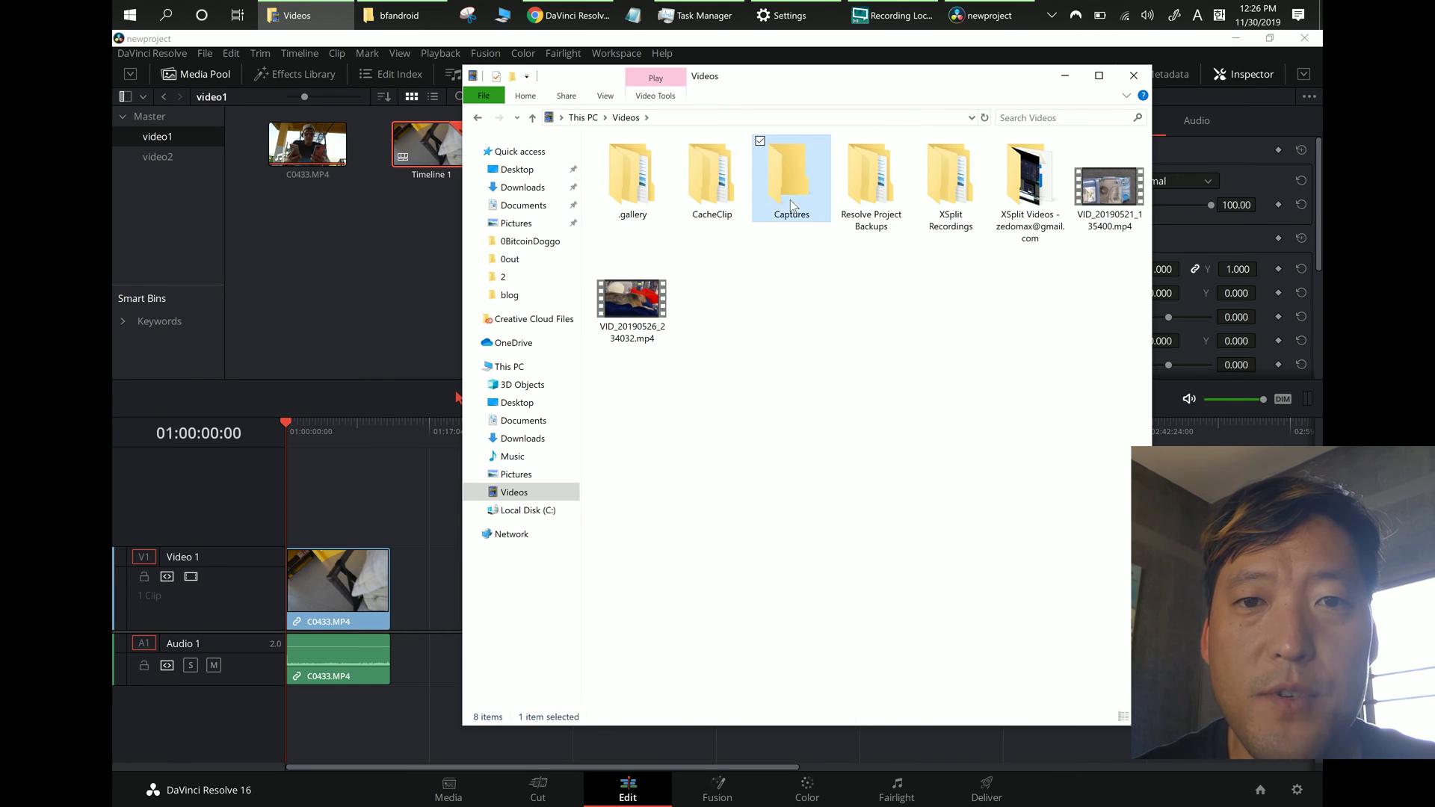
double_click(791, 200)
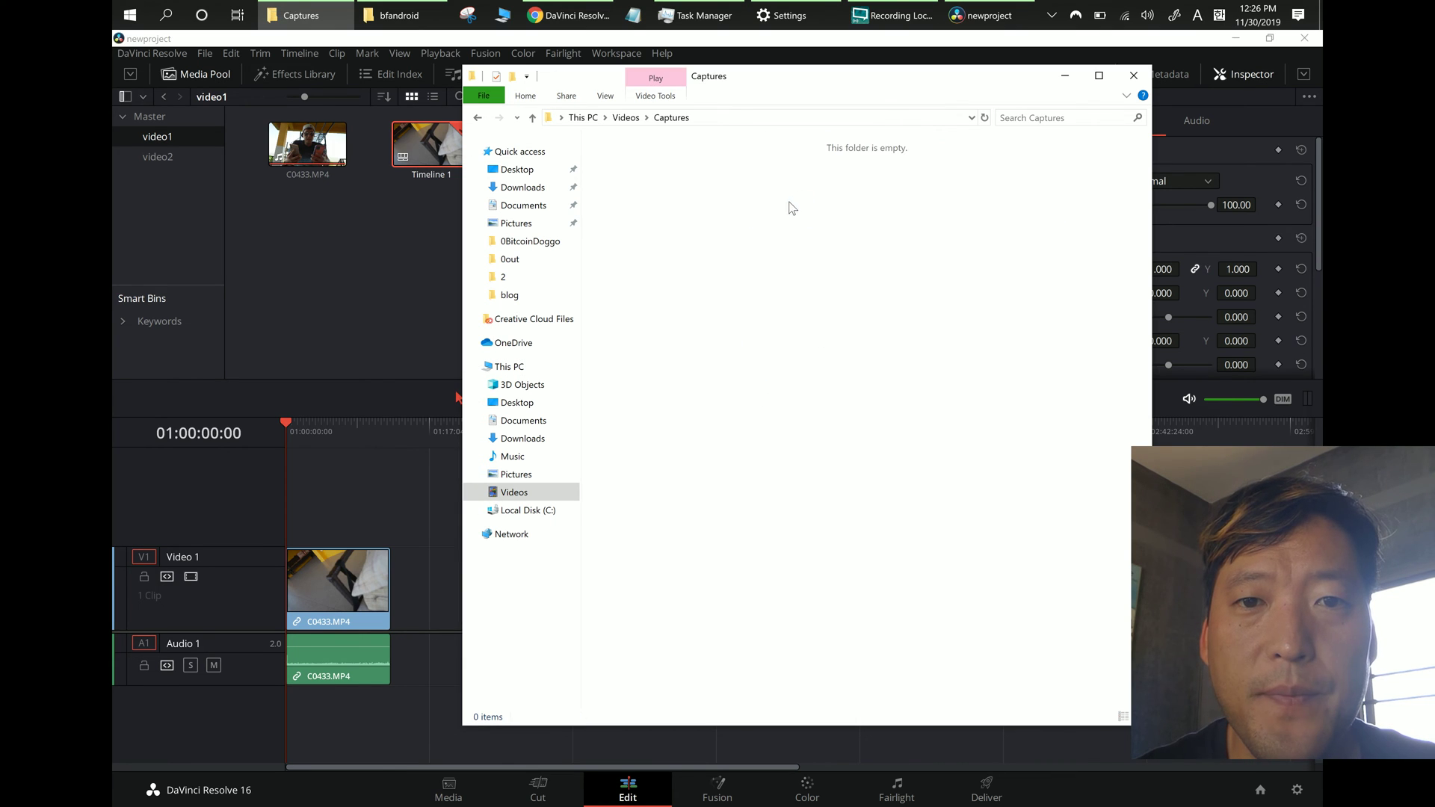
left_click(626, 118)
left_click(728, 180)
double_click(729, 179)
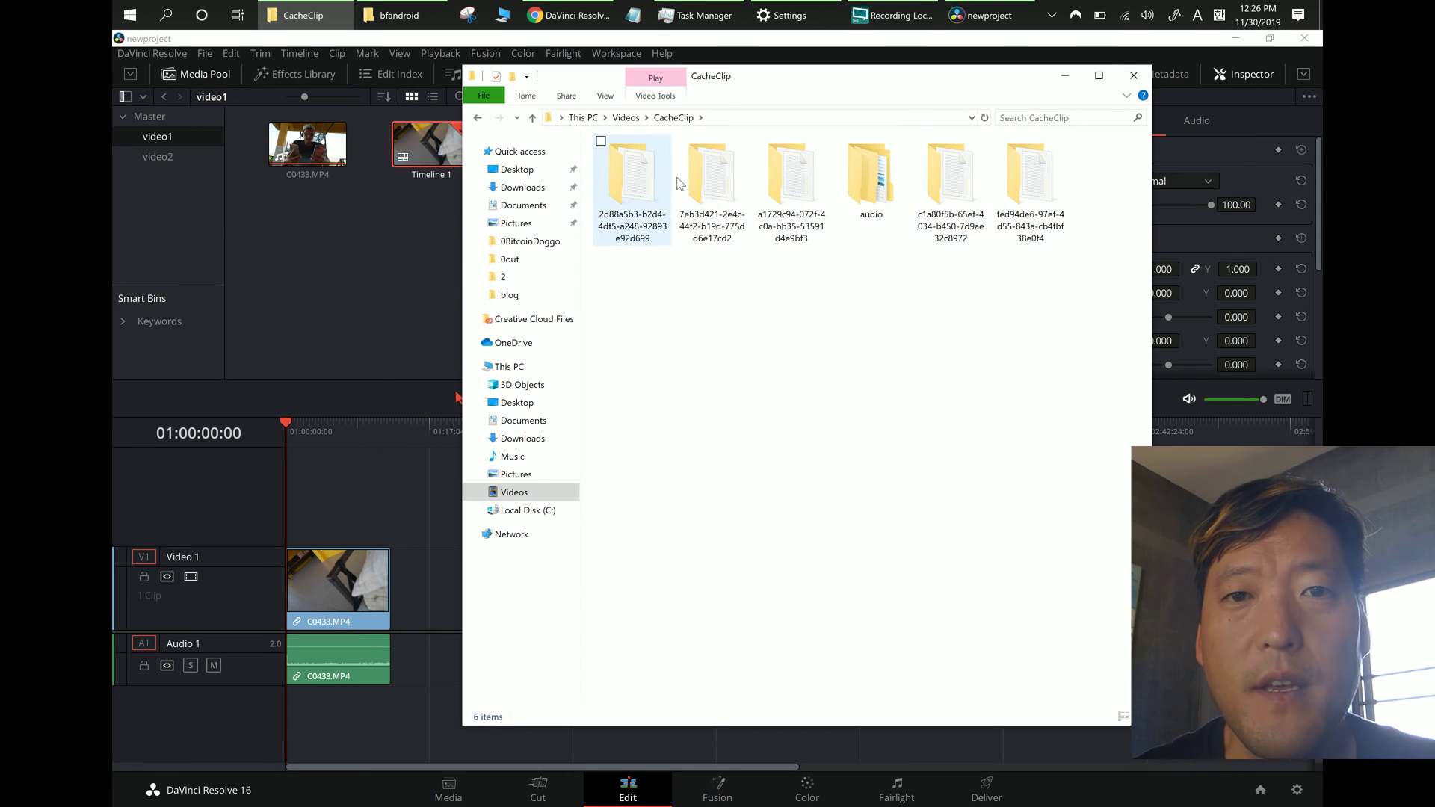
left_click(722, 47)
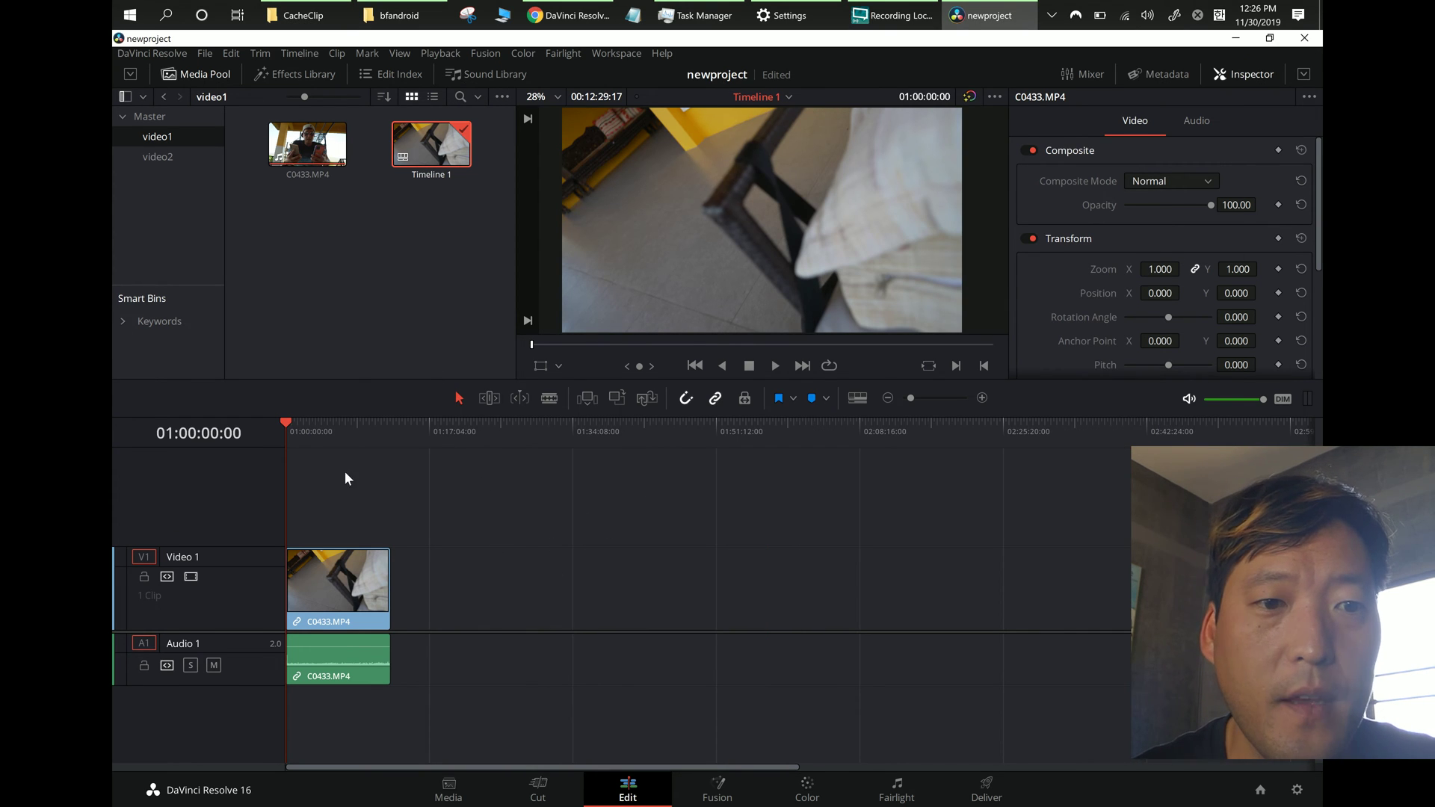
Step: Play the timeline from its start, move the playhead to about 01:03:06:16, and play a short stretch from there
key("space")
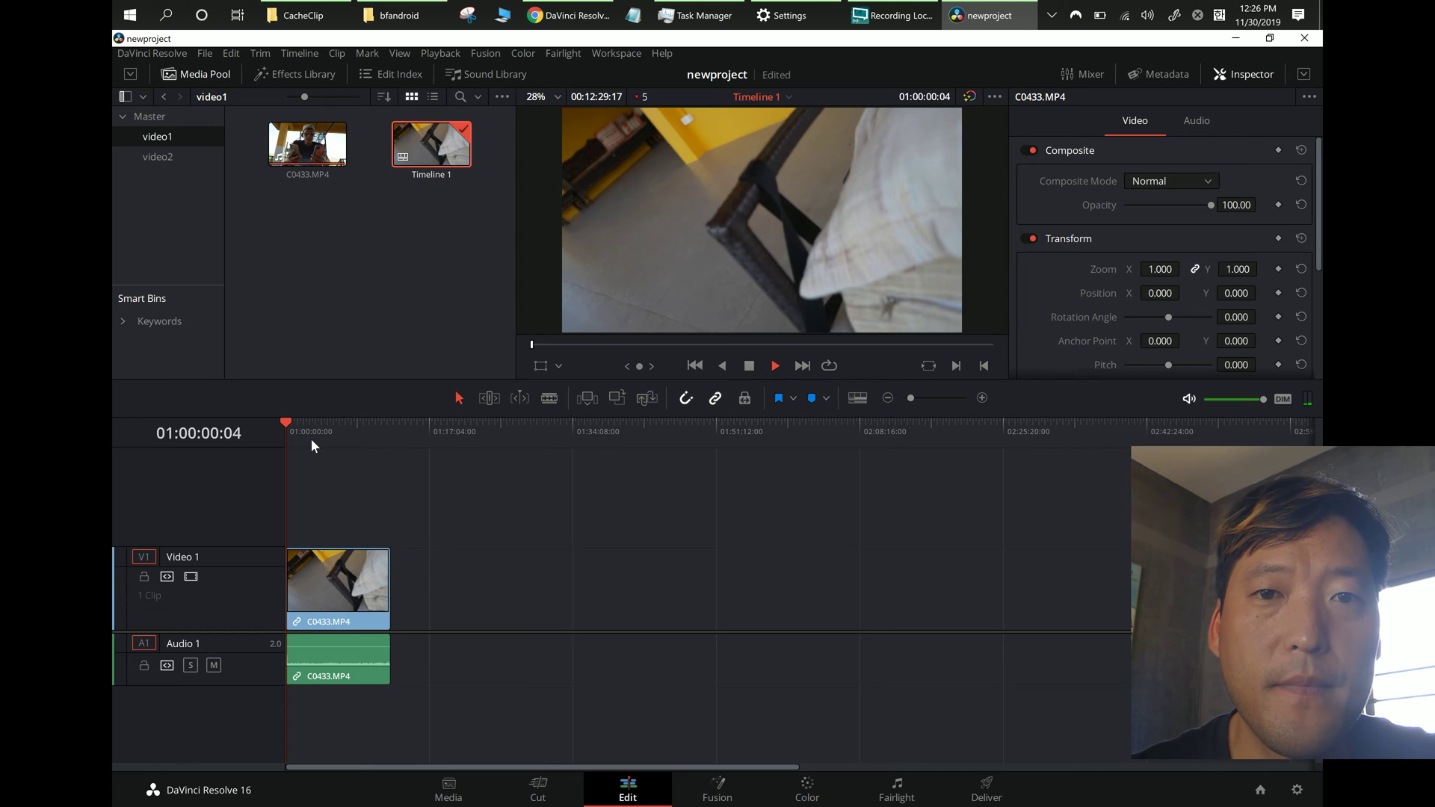
left_click(312, 446)
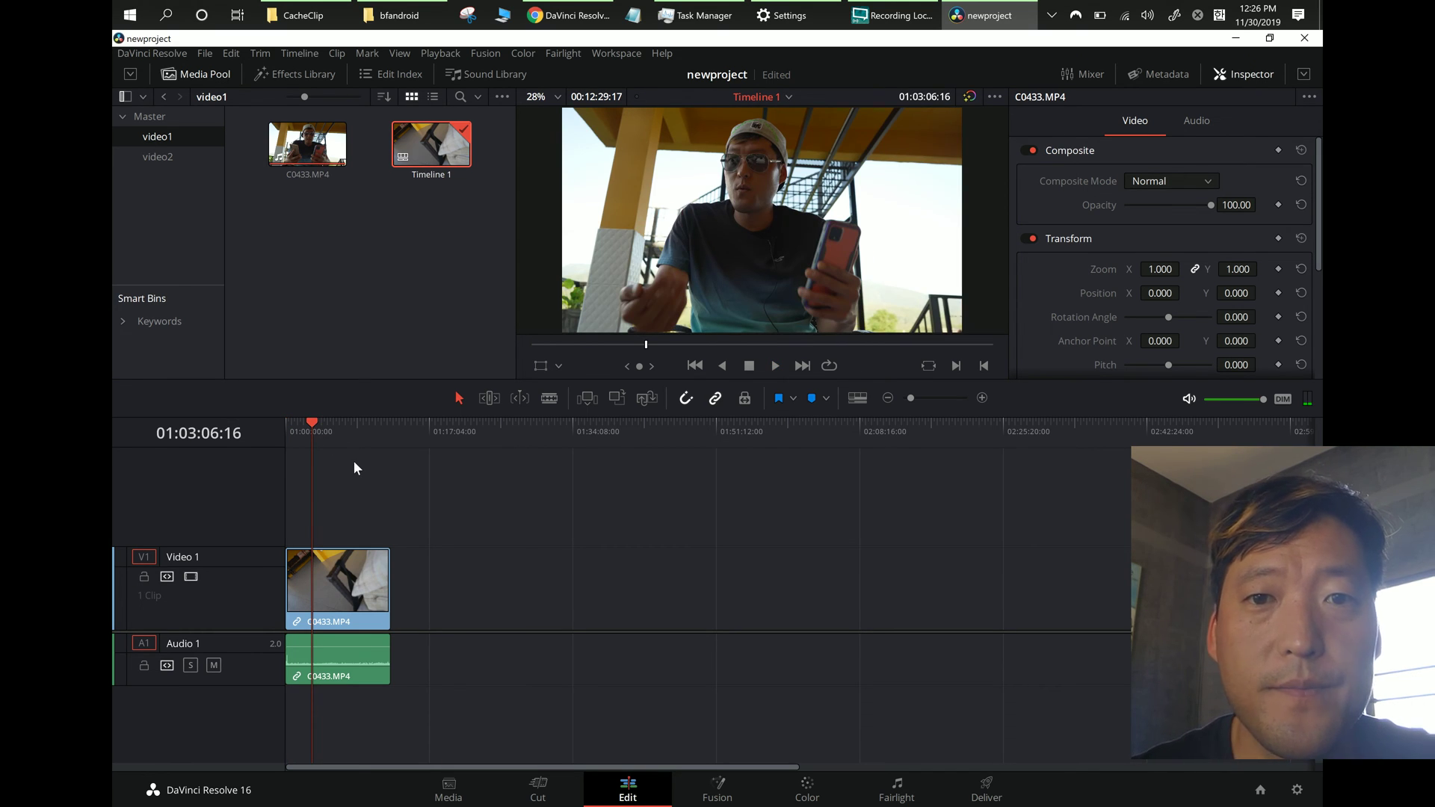
key("space")
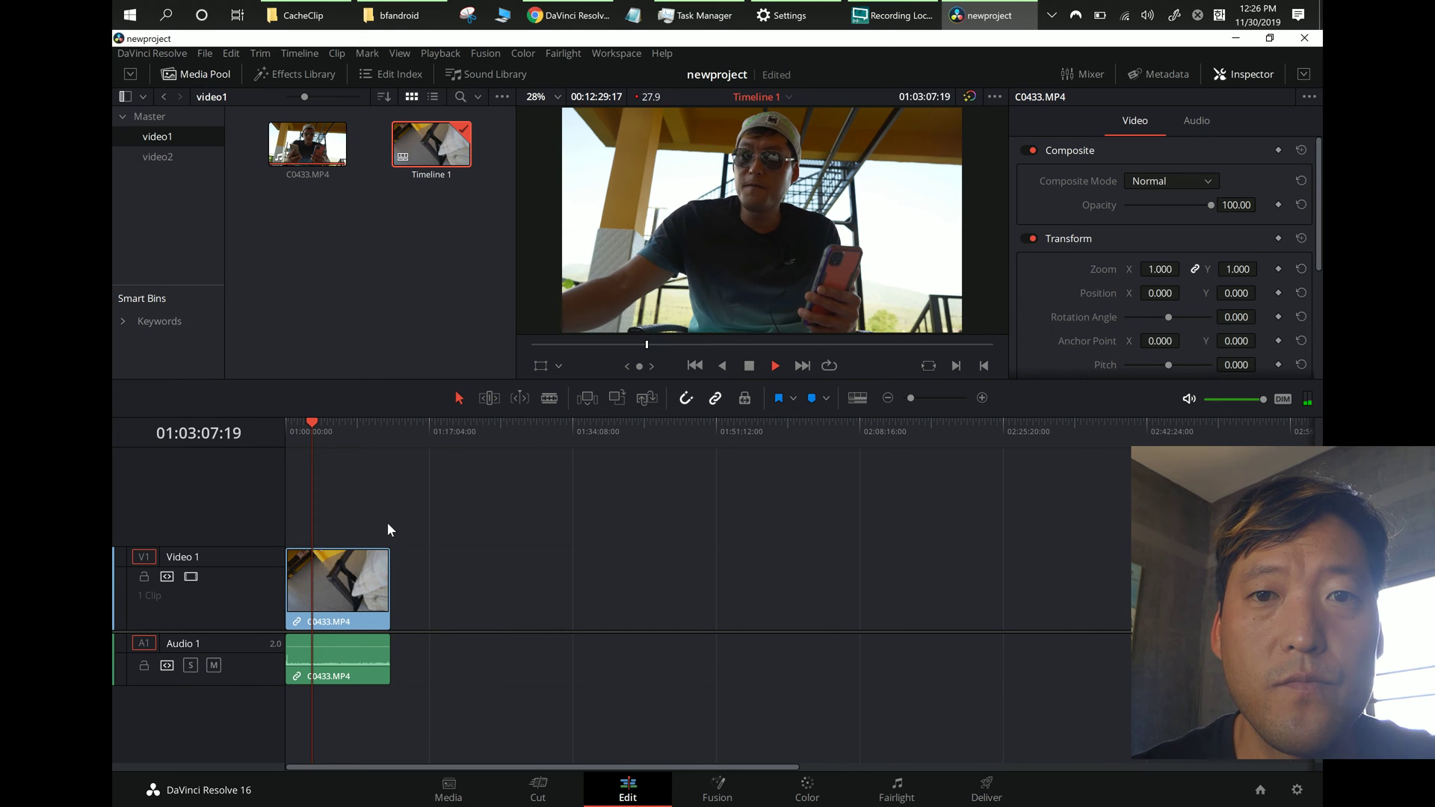
key("space")
Step: Raise the volume of the C0433.MP4 audio clip on track Audio 1
key("ctrl+equal")
key("ctrl+equal")
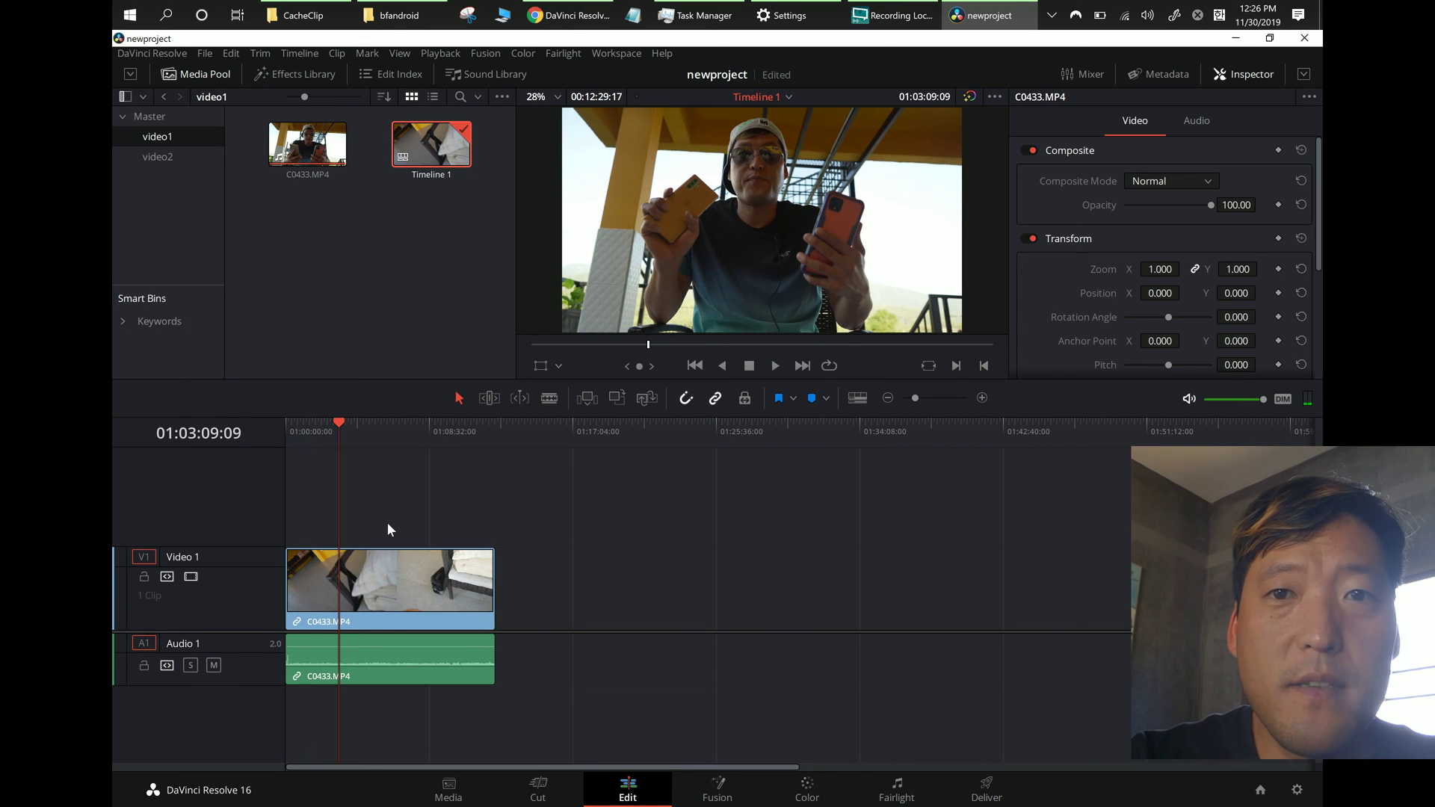
key("ctrl+equal")
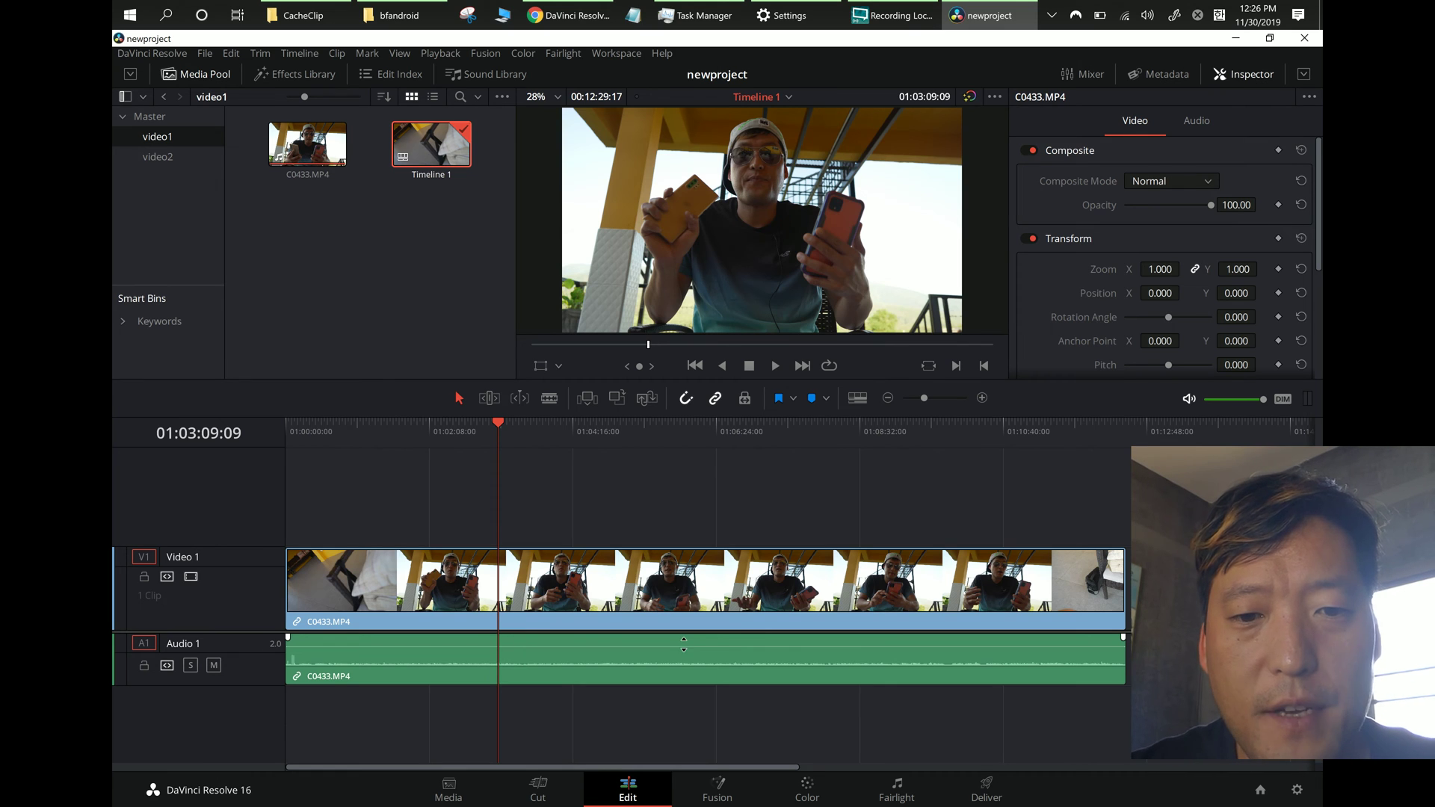
left_click_drag(684, 644, 694, 638)
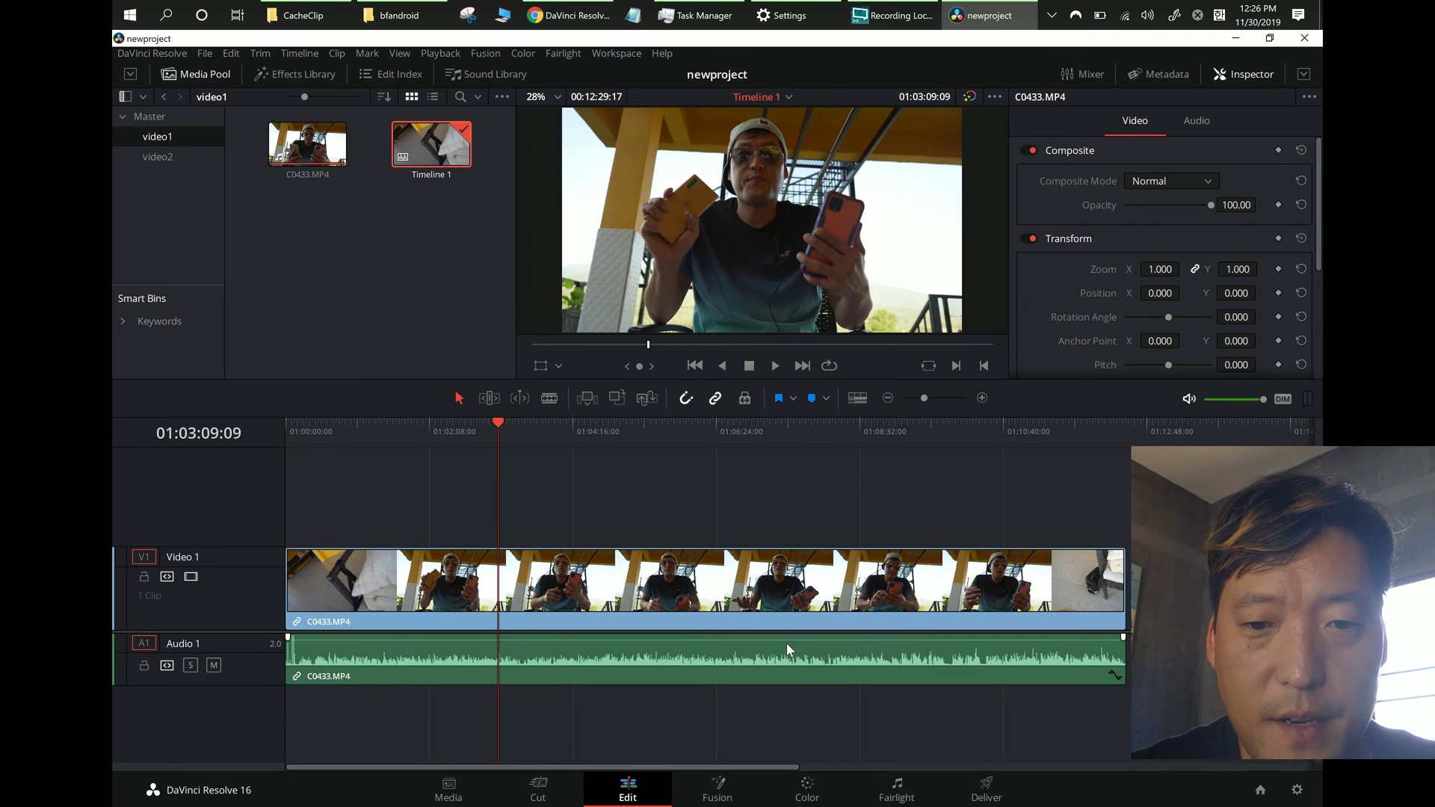
Step: Raise the volume of the C0433.MP4 audio clip further and play a short stretch to check it
mouse_move(786, 640)
left_mouse_down()
mouse_move(791, 628)
mouse_move(787, 639)
left_mouse_up()
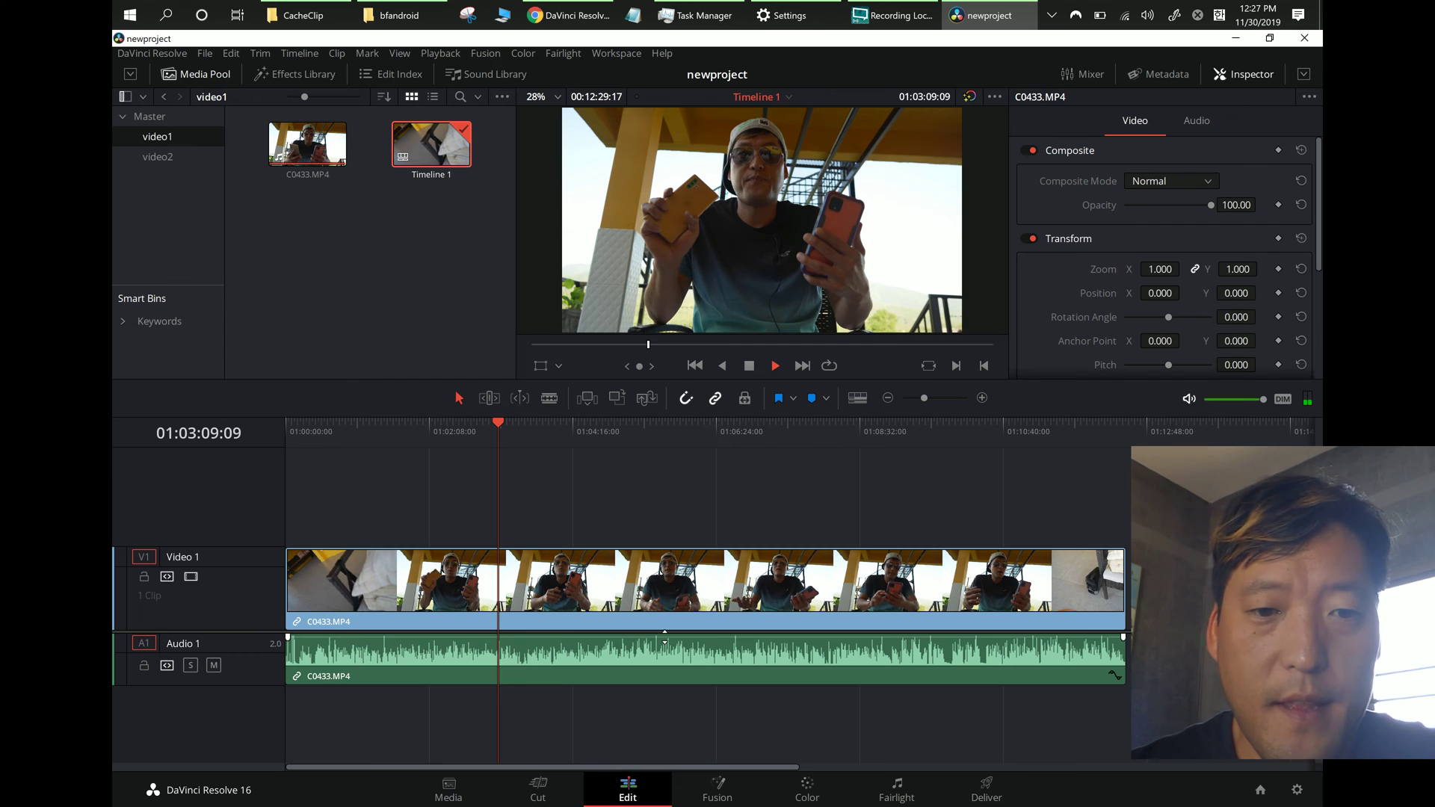
key("space")
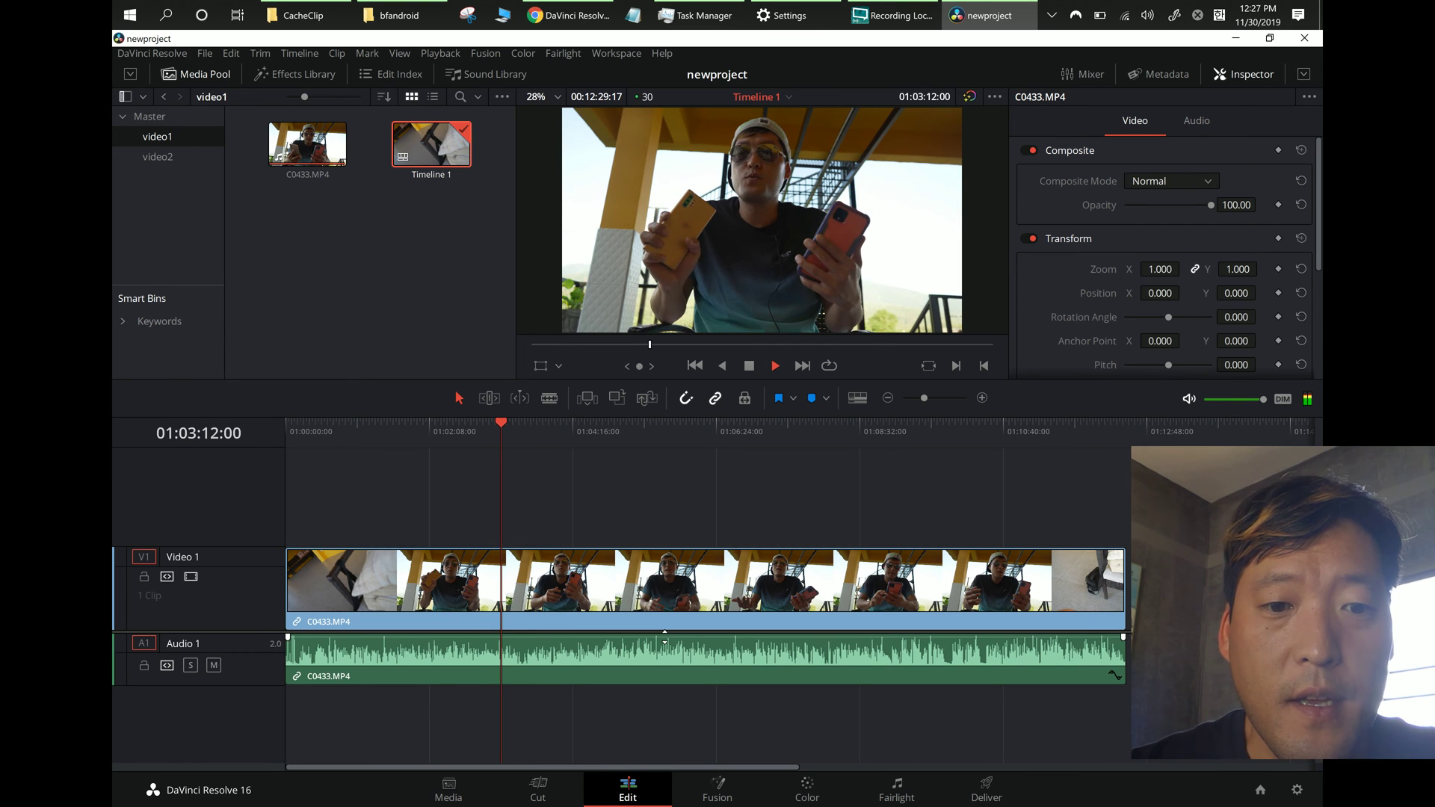
key("space")
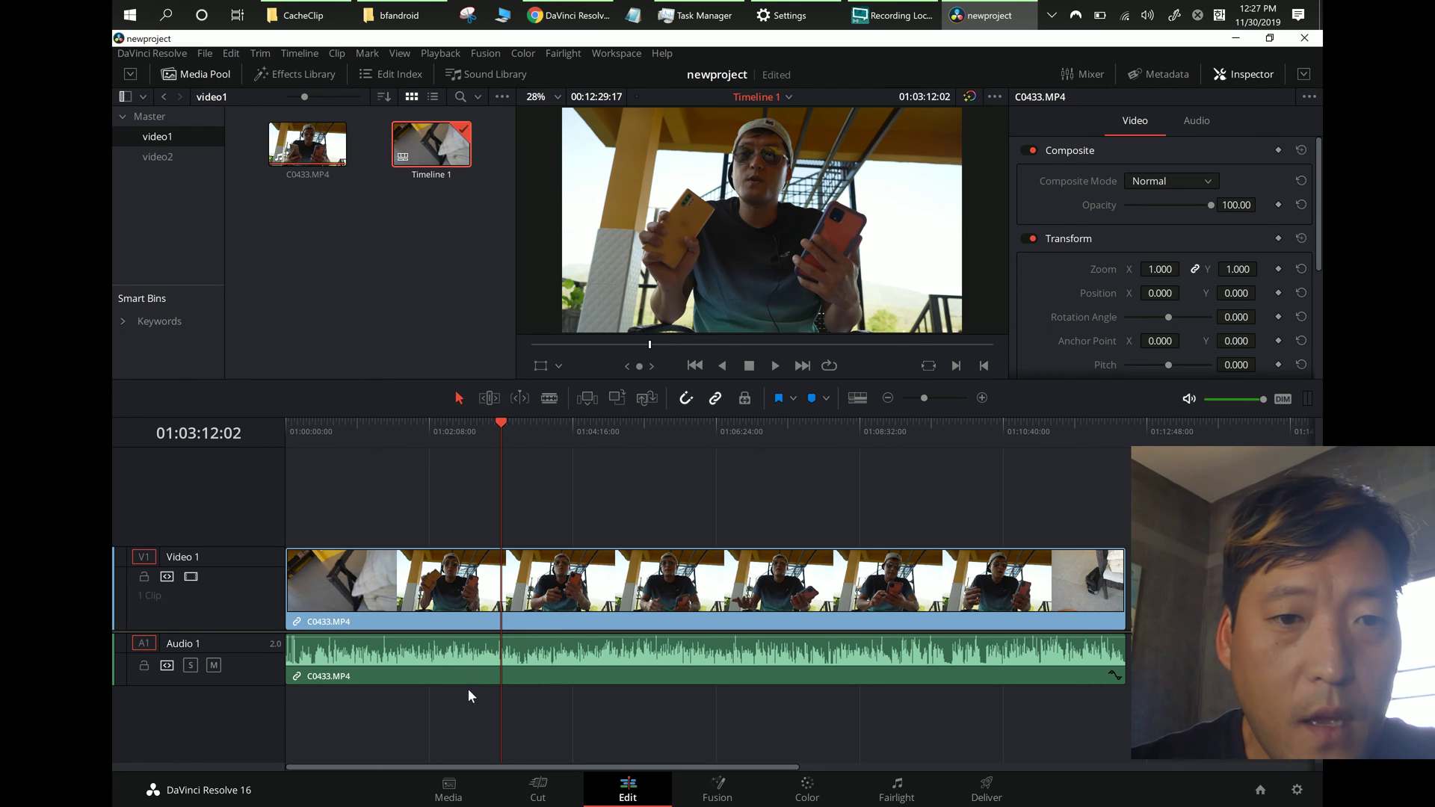
Step: Switch to Blade edit mode and zoom the timeline in and out around the playhead
left_click(551, 405)
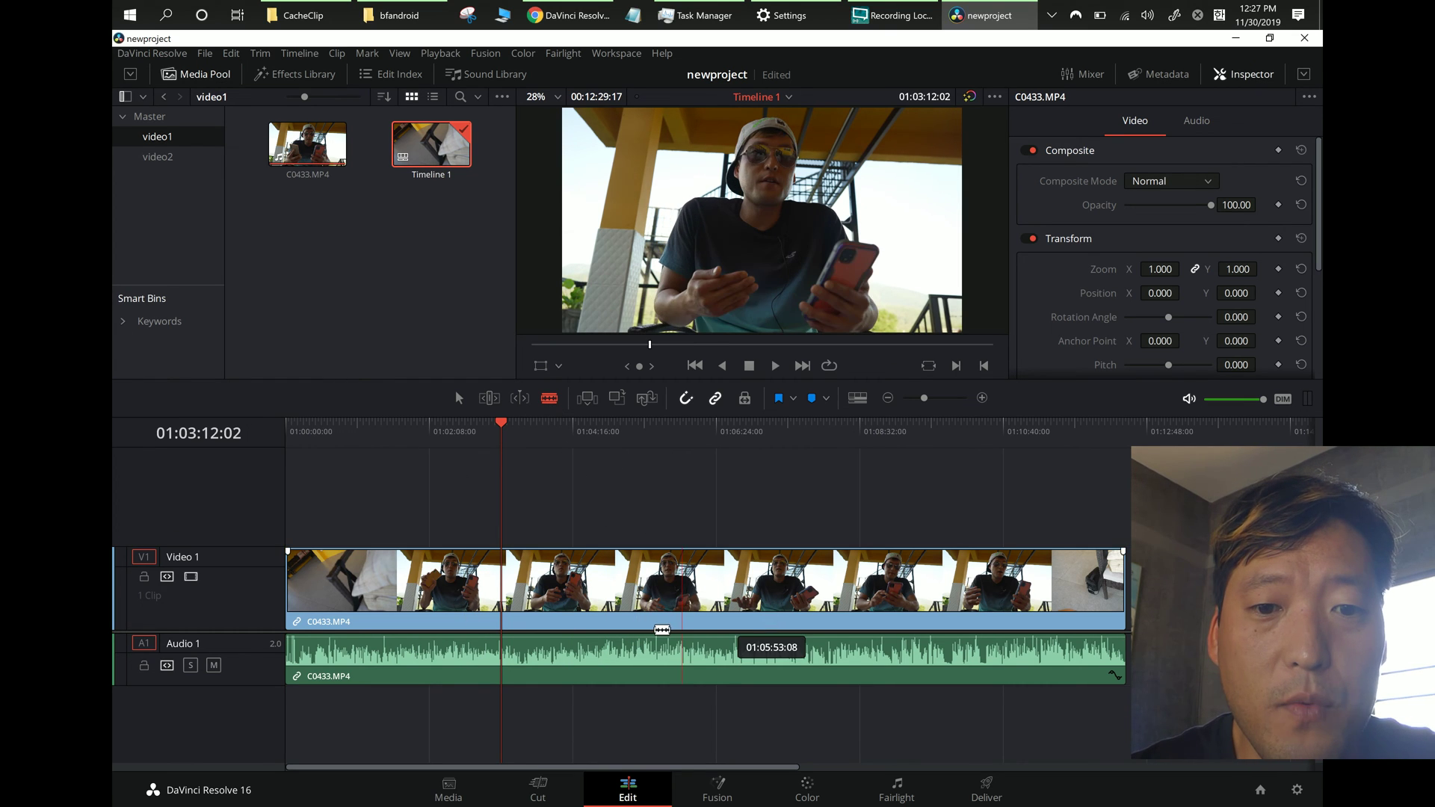
key("ctrl+equal")
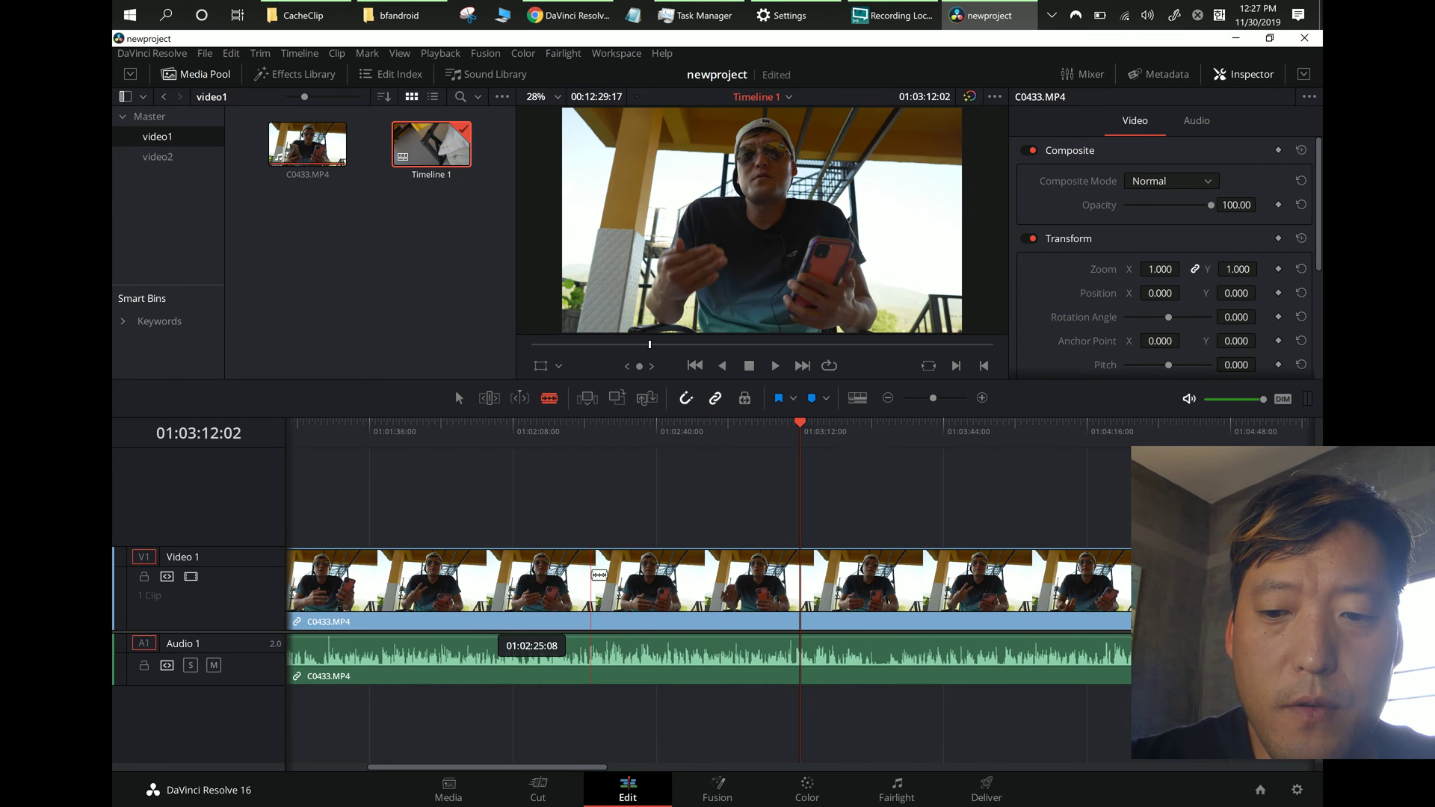
key("ctrl+equal")
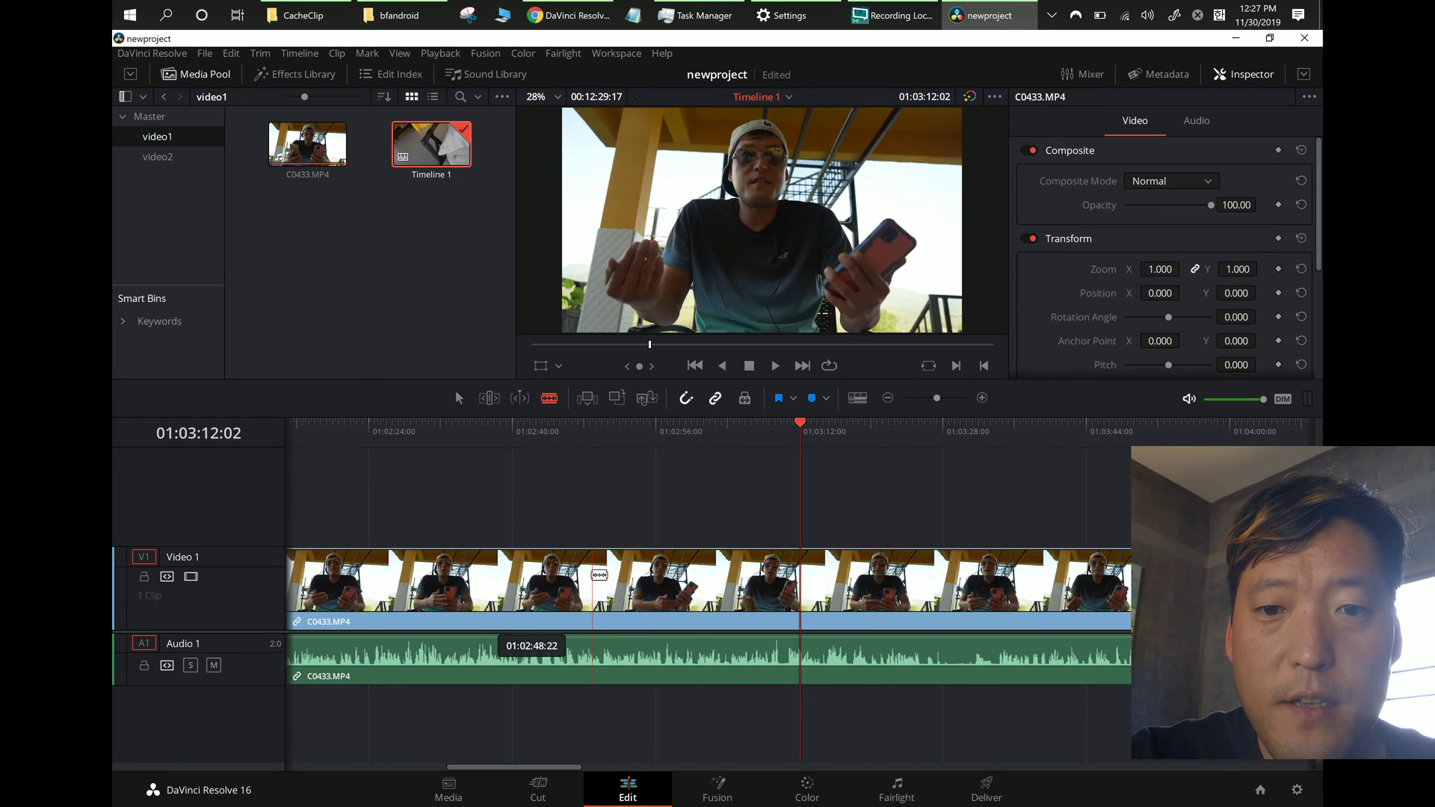
key("ctrl+minus")
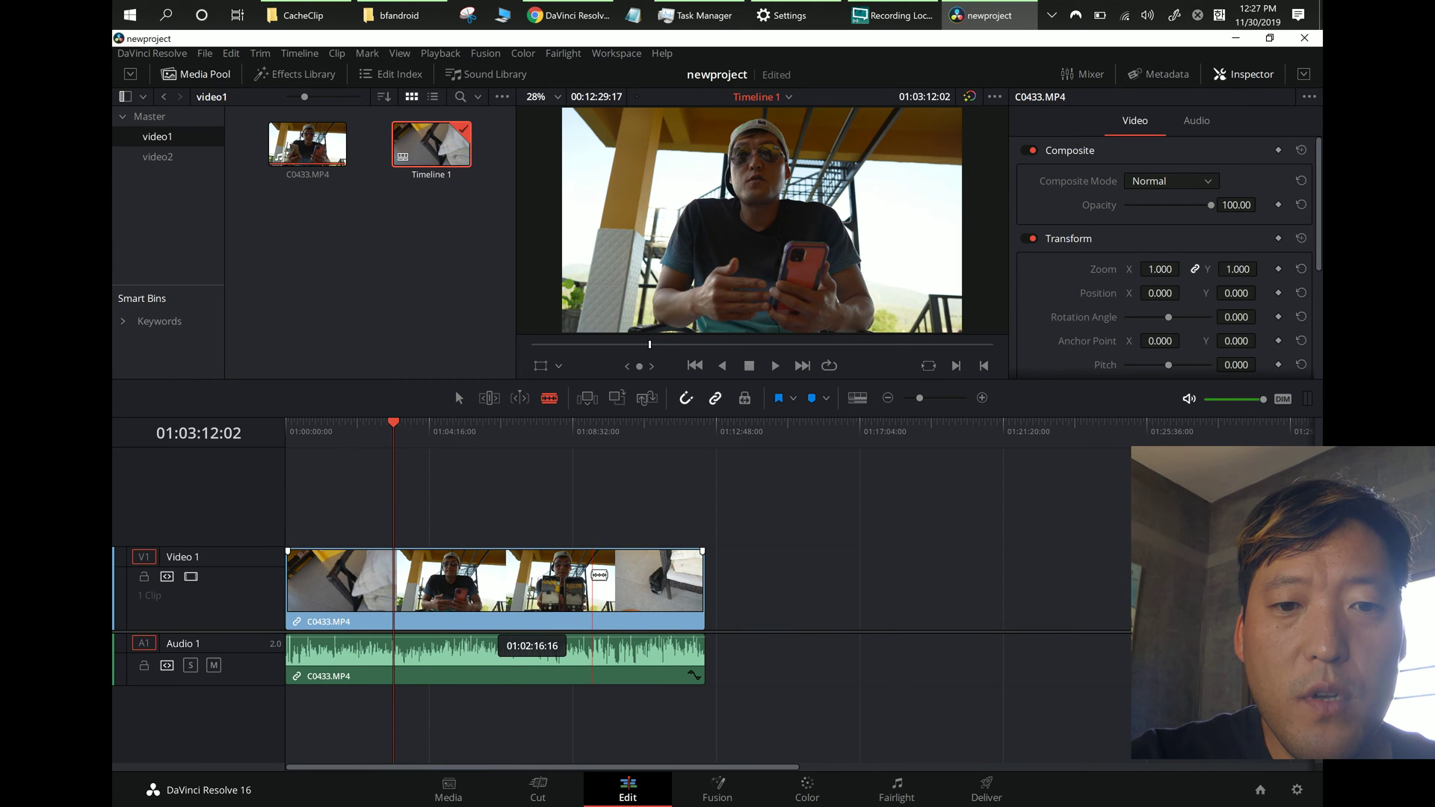
key("ctrl+equal")
key("ctrl+minus")
key("ctrl+minus")
key("ctrl+equal")
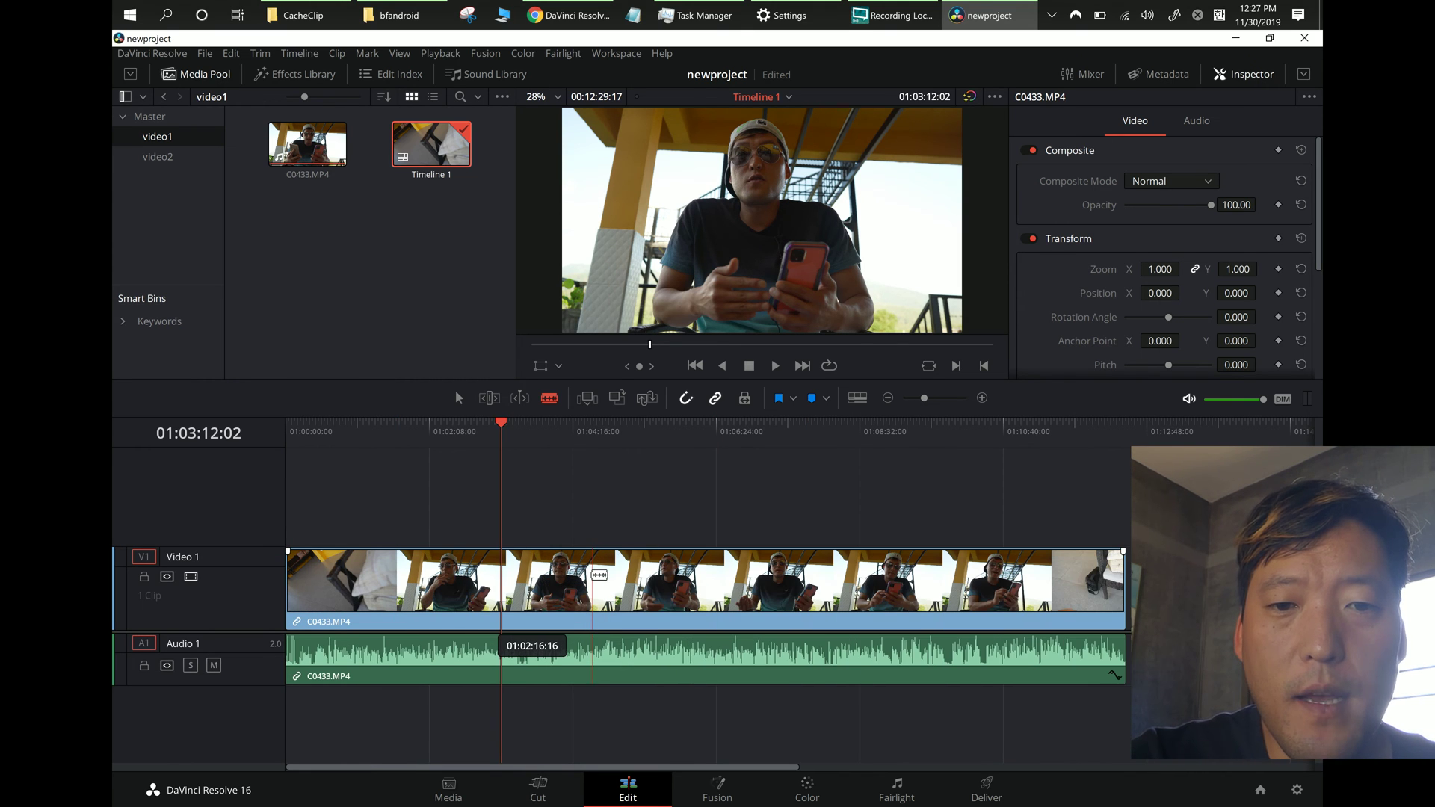
key("ctrl+equal")
key("ctrl+equal")
key("ctrl+minus")
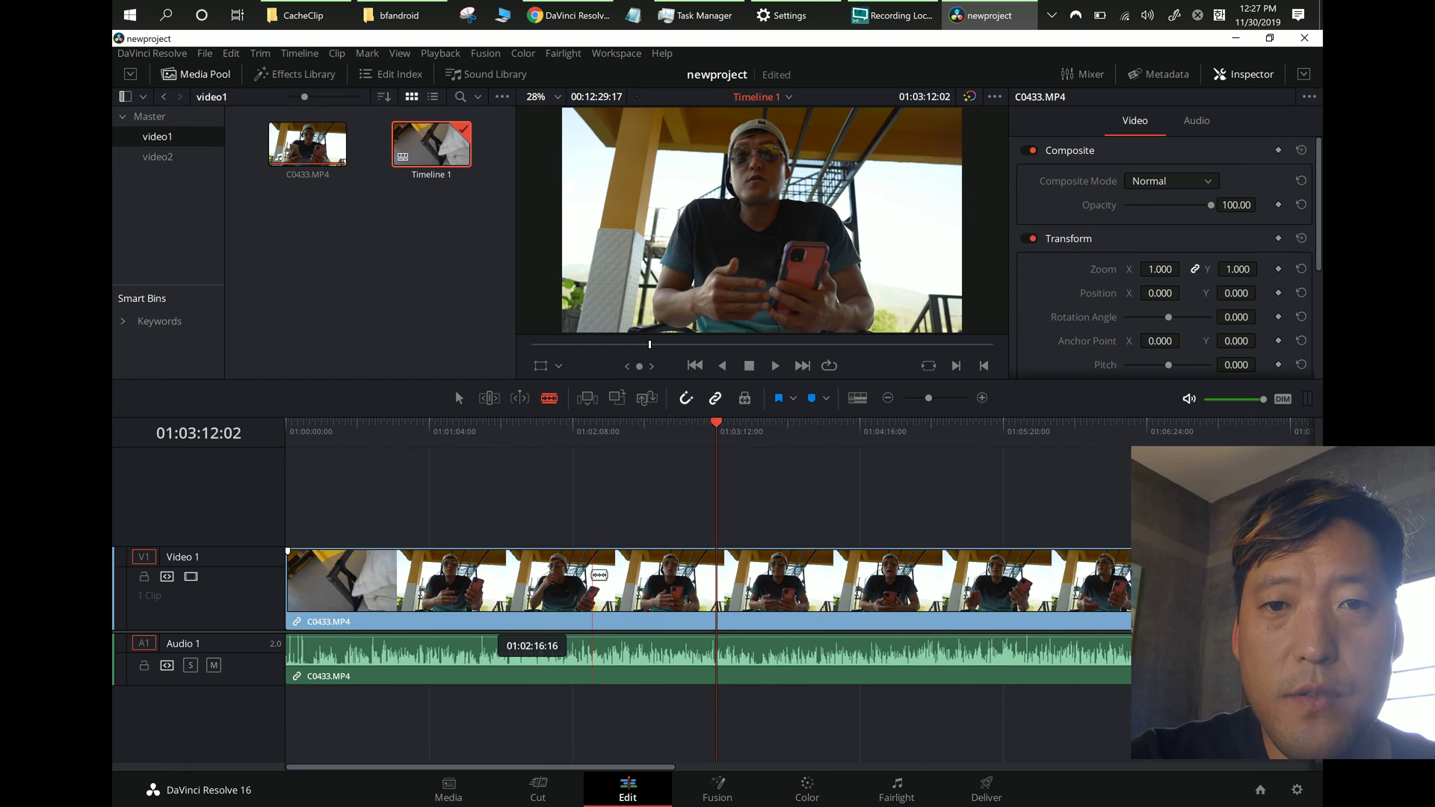
key("ctrl+minus")
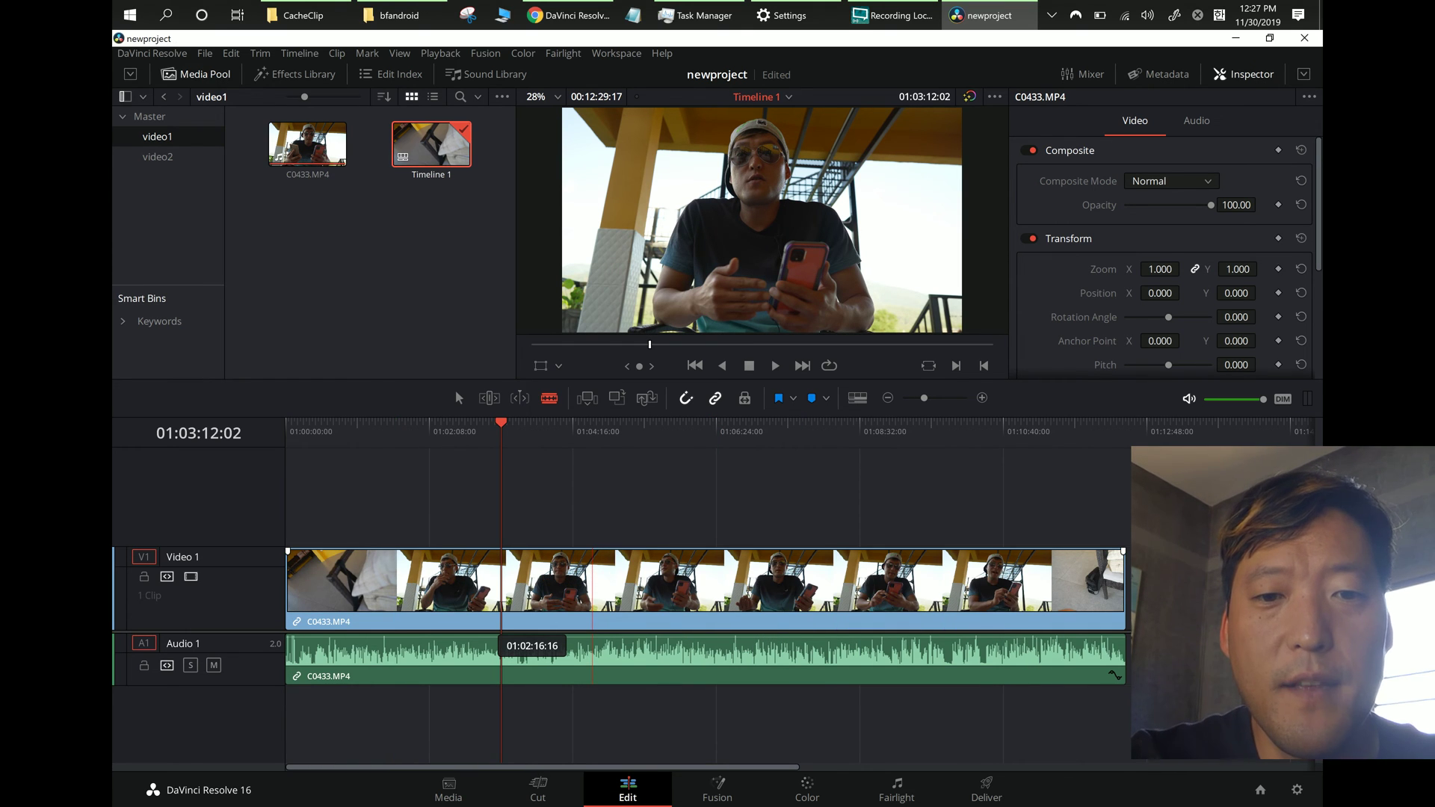
Step: Try splitting the C0433.MP4 clip near the middle of its length, undo the split, and look at the undo command
left_click(680, 591)
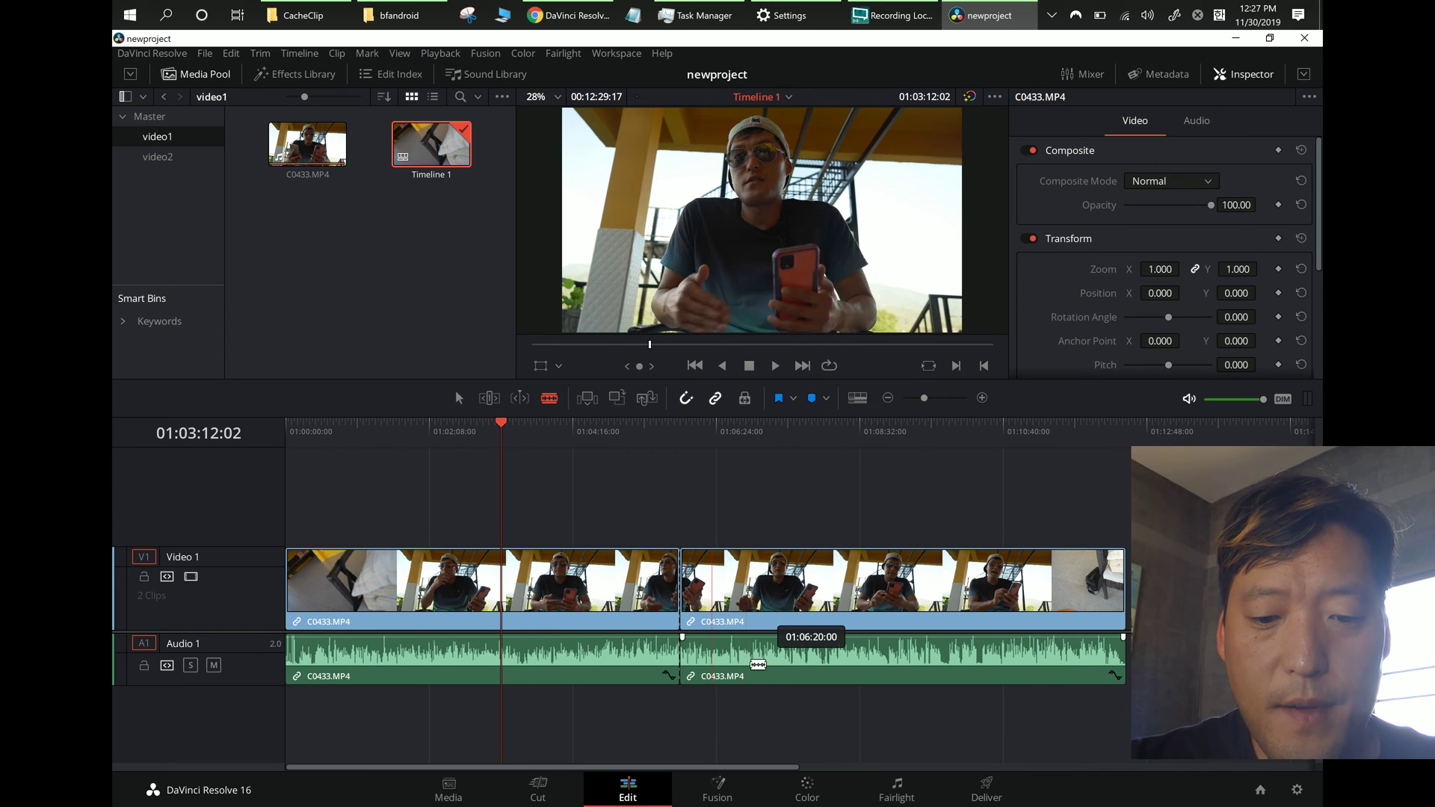
key("ctrl+z")
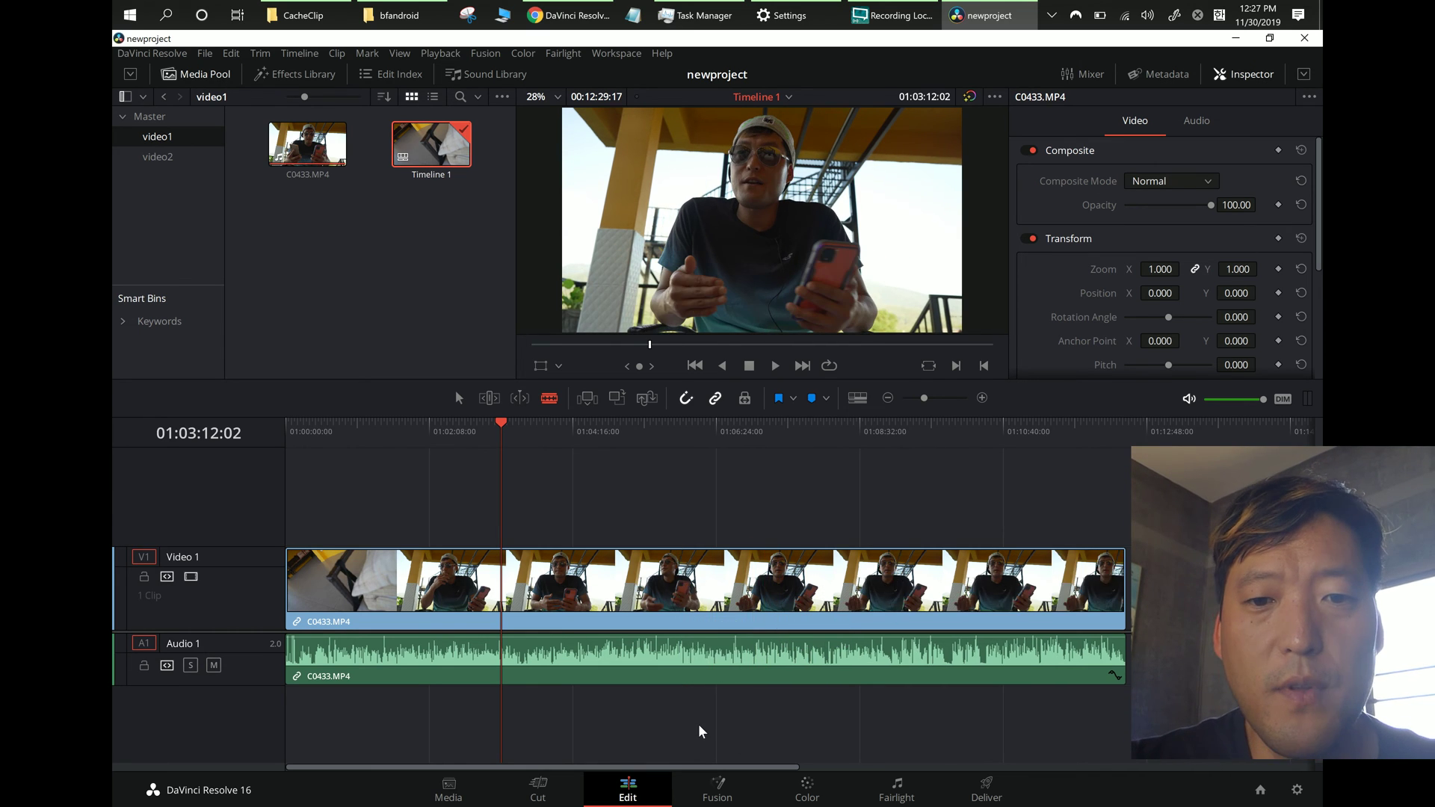
left_click(236, 54)
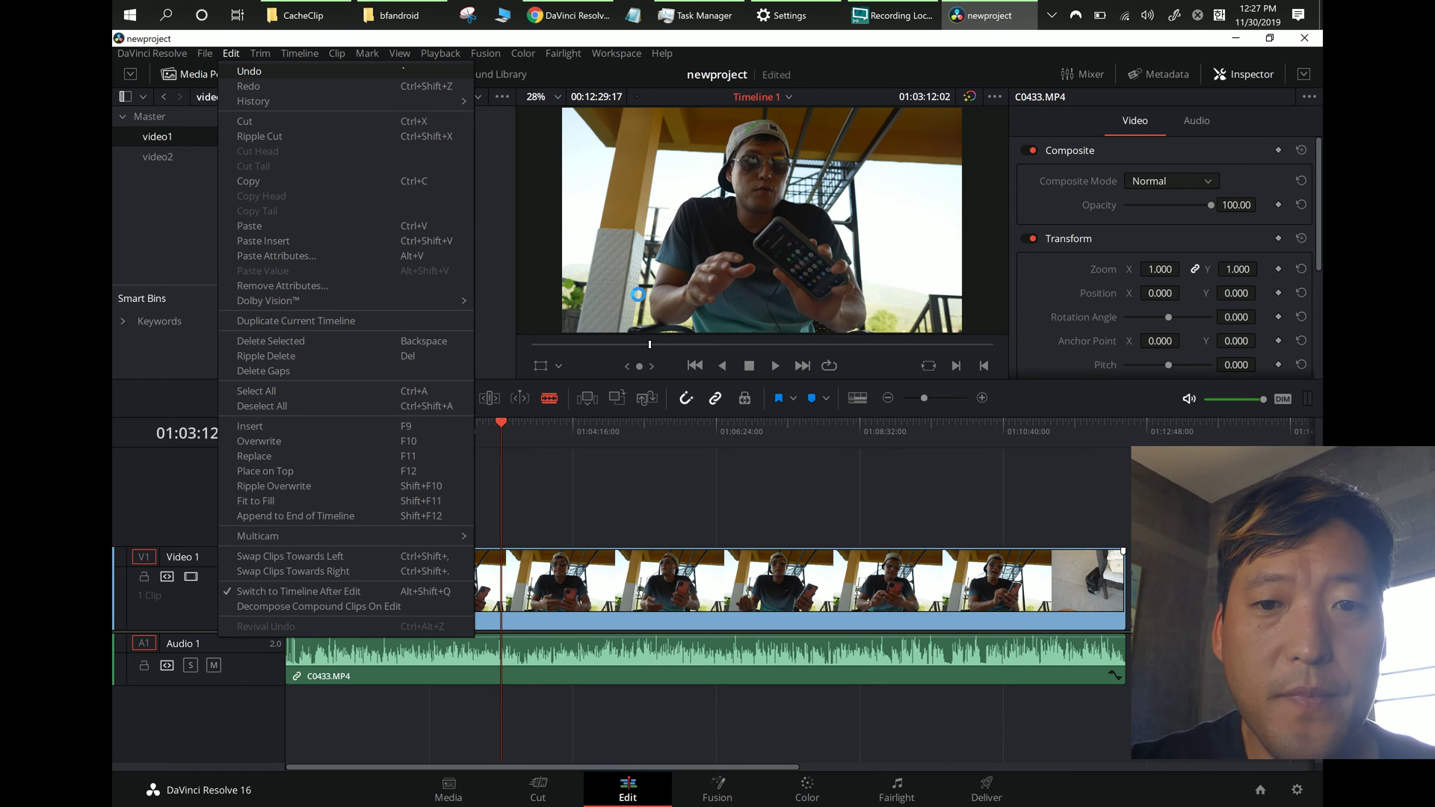
left_click(734, 487)
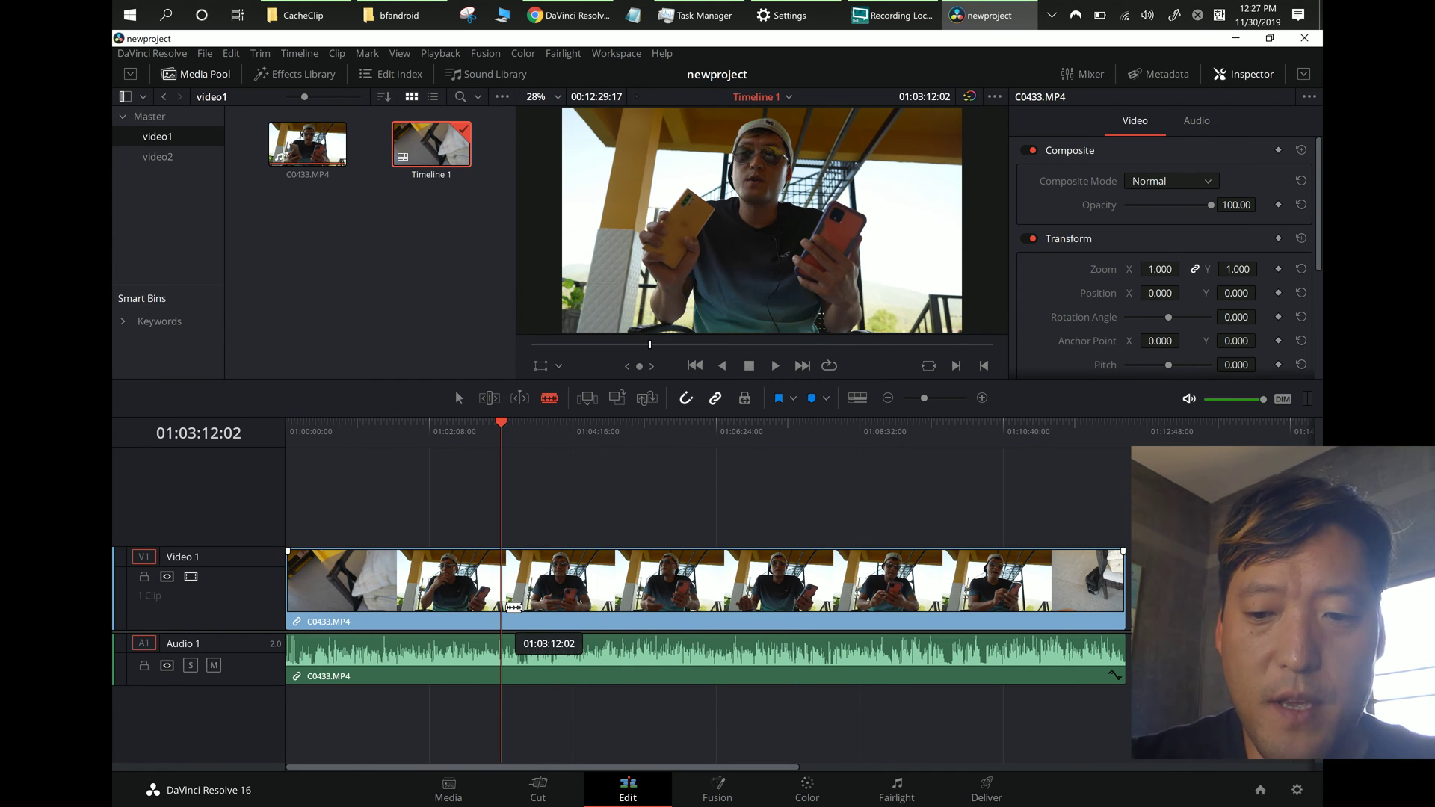
Step: Play on from 01:03:12:02 to about 01:03:14:11 and split the C0433.MP4 clip at the playhead
key("ctrl+equal")
key("space")
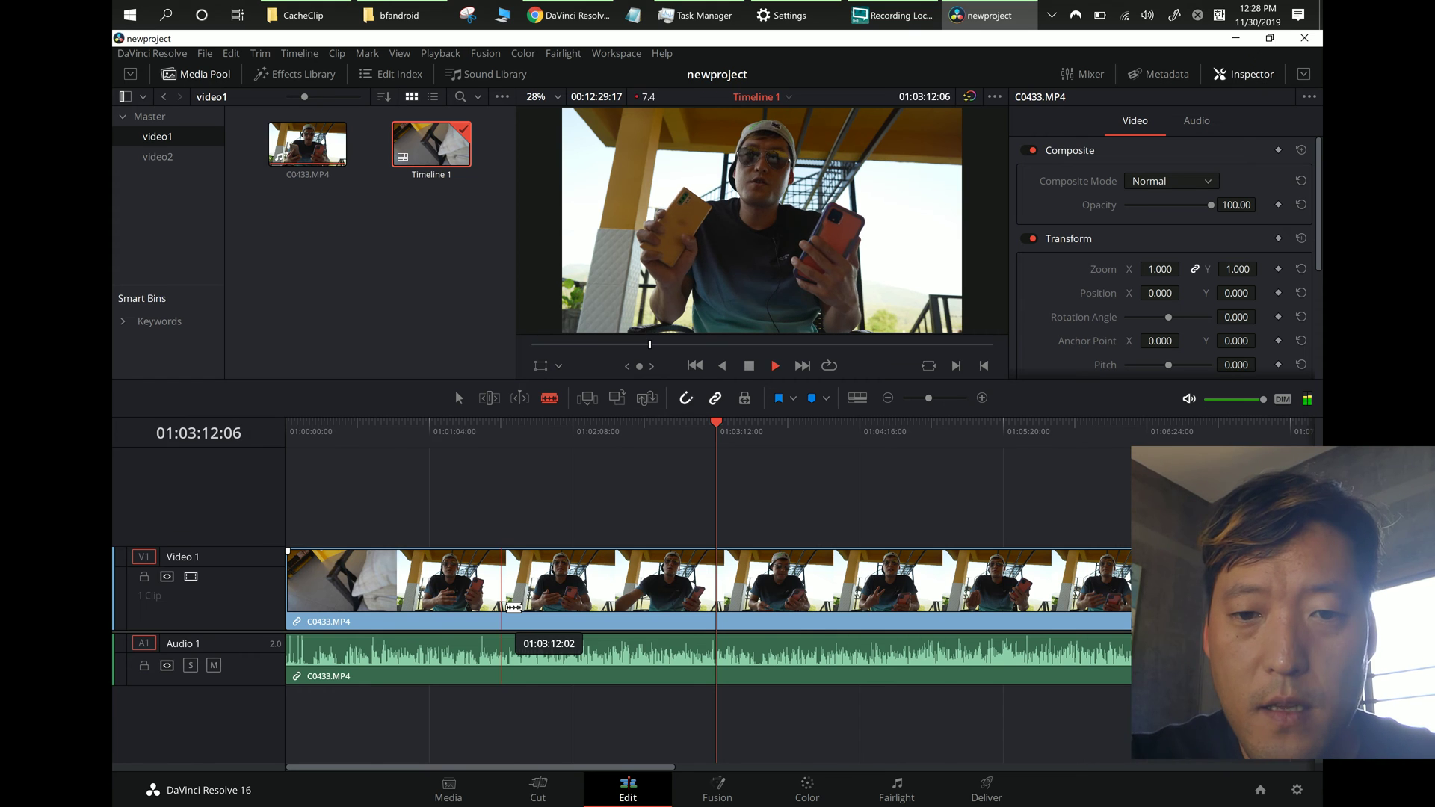
key("ctrl+equal")
key("space")
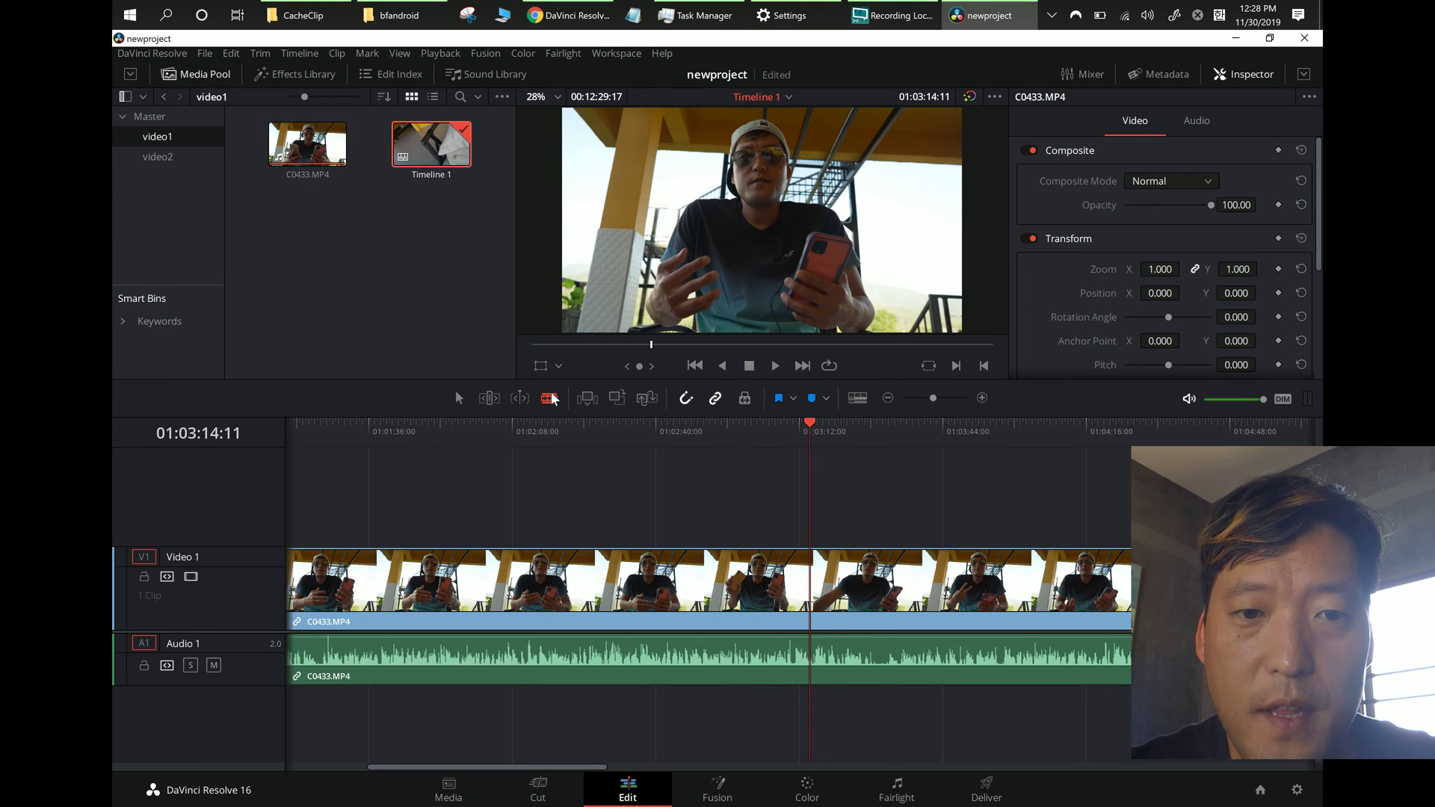
left_click(821, 586)
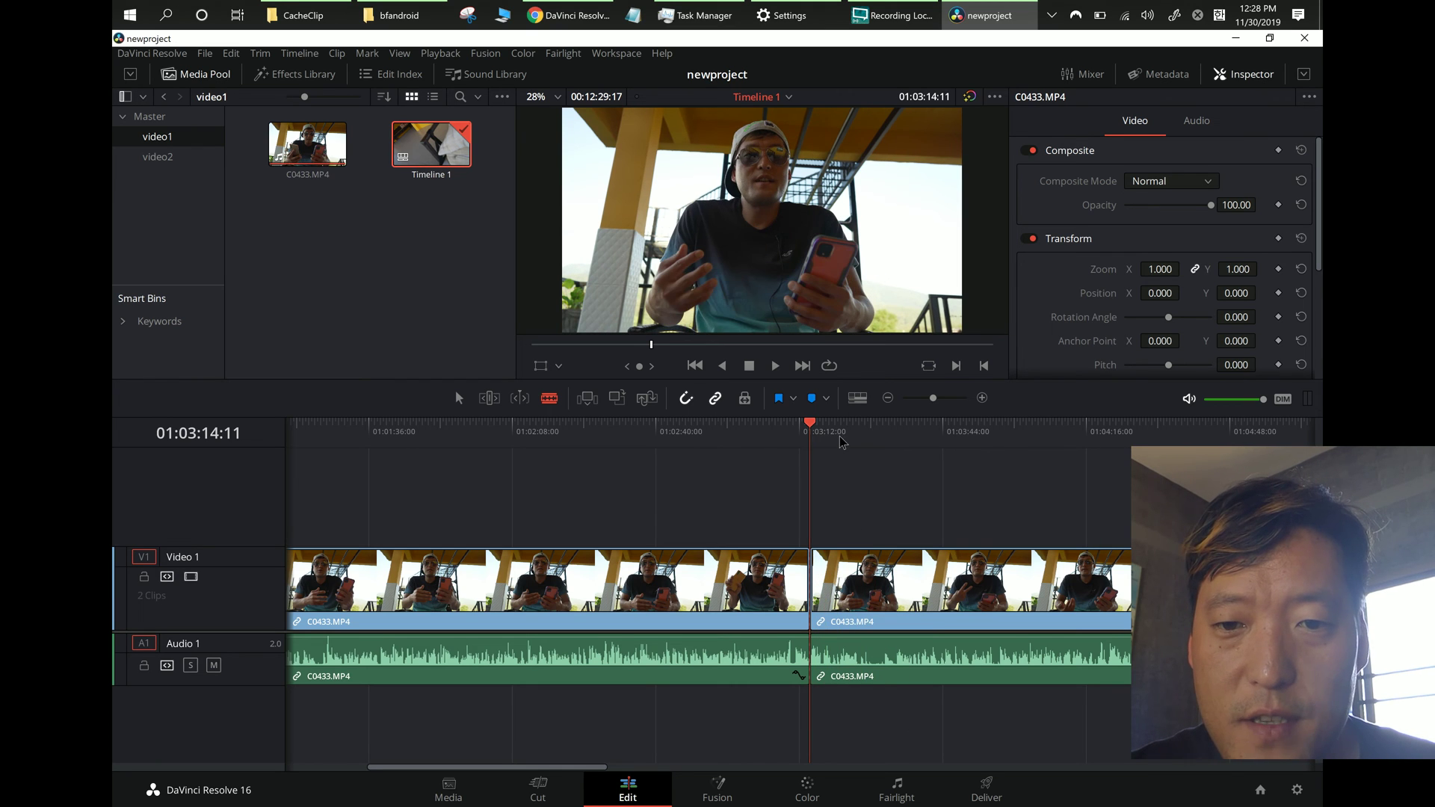
Step: Move the playhead to about 01:03:30:20 and split the C0433.MP4 clip there
left_click_drag(848, 435, 894, 441)
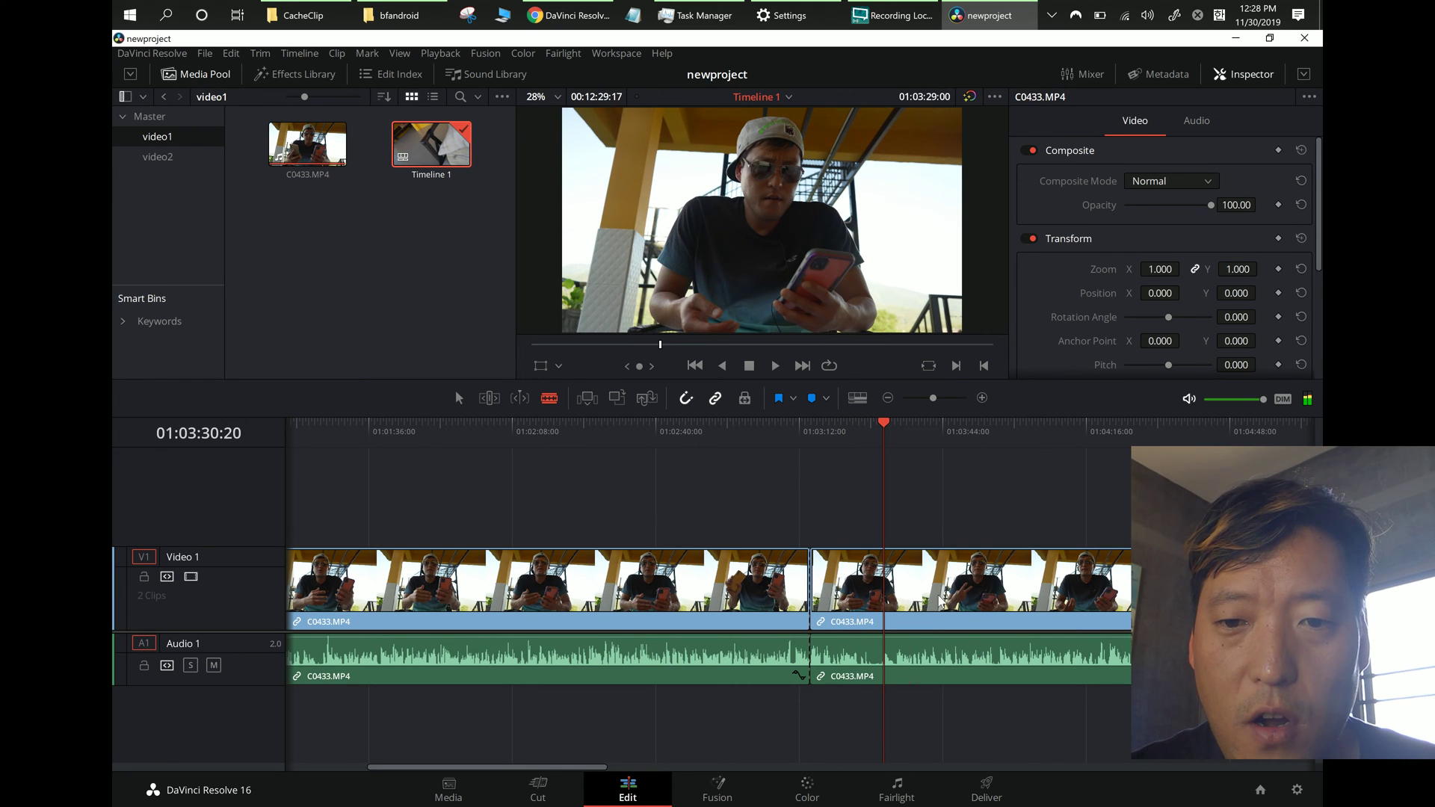
left_click(912, 658)
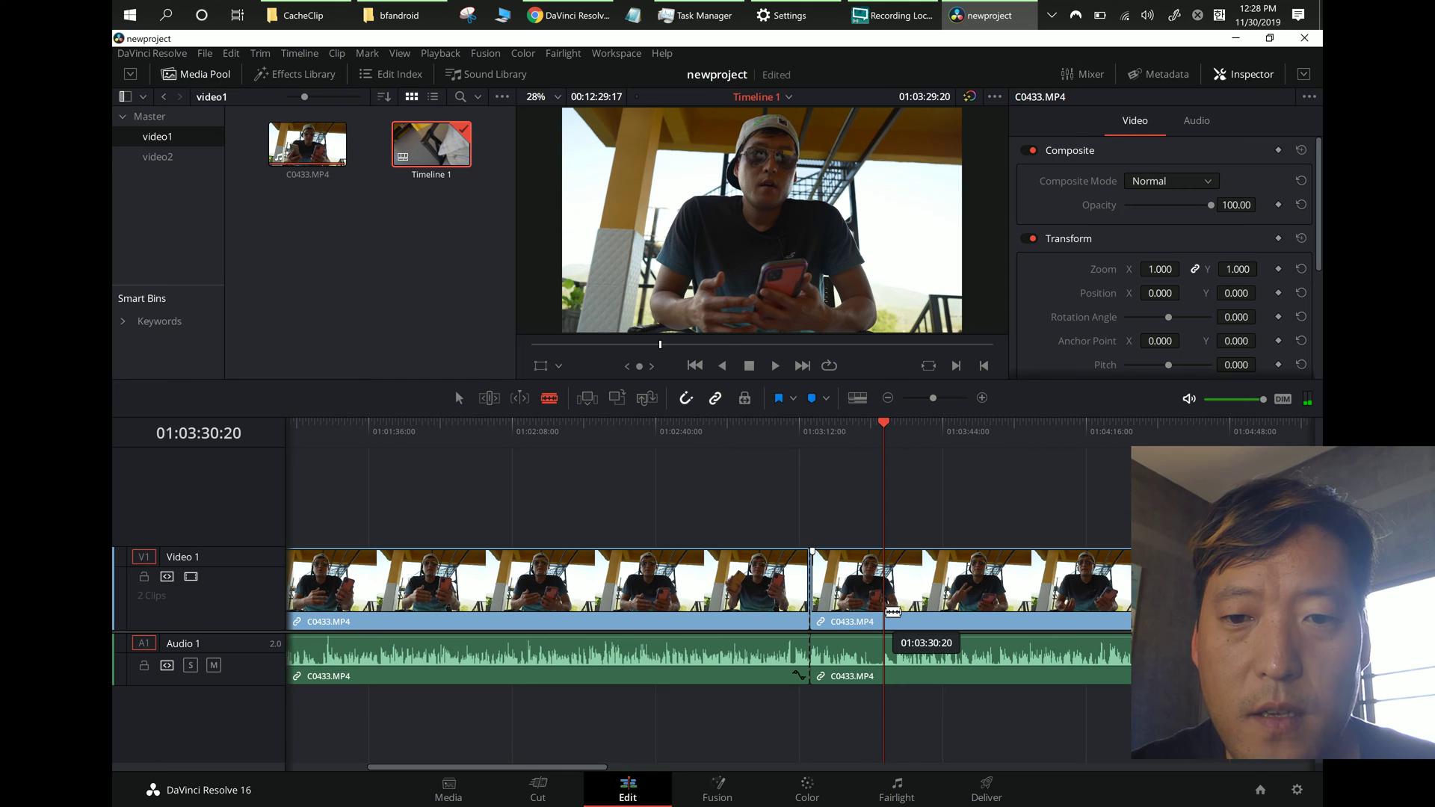
left_click(921, 672)
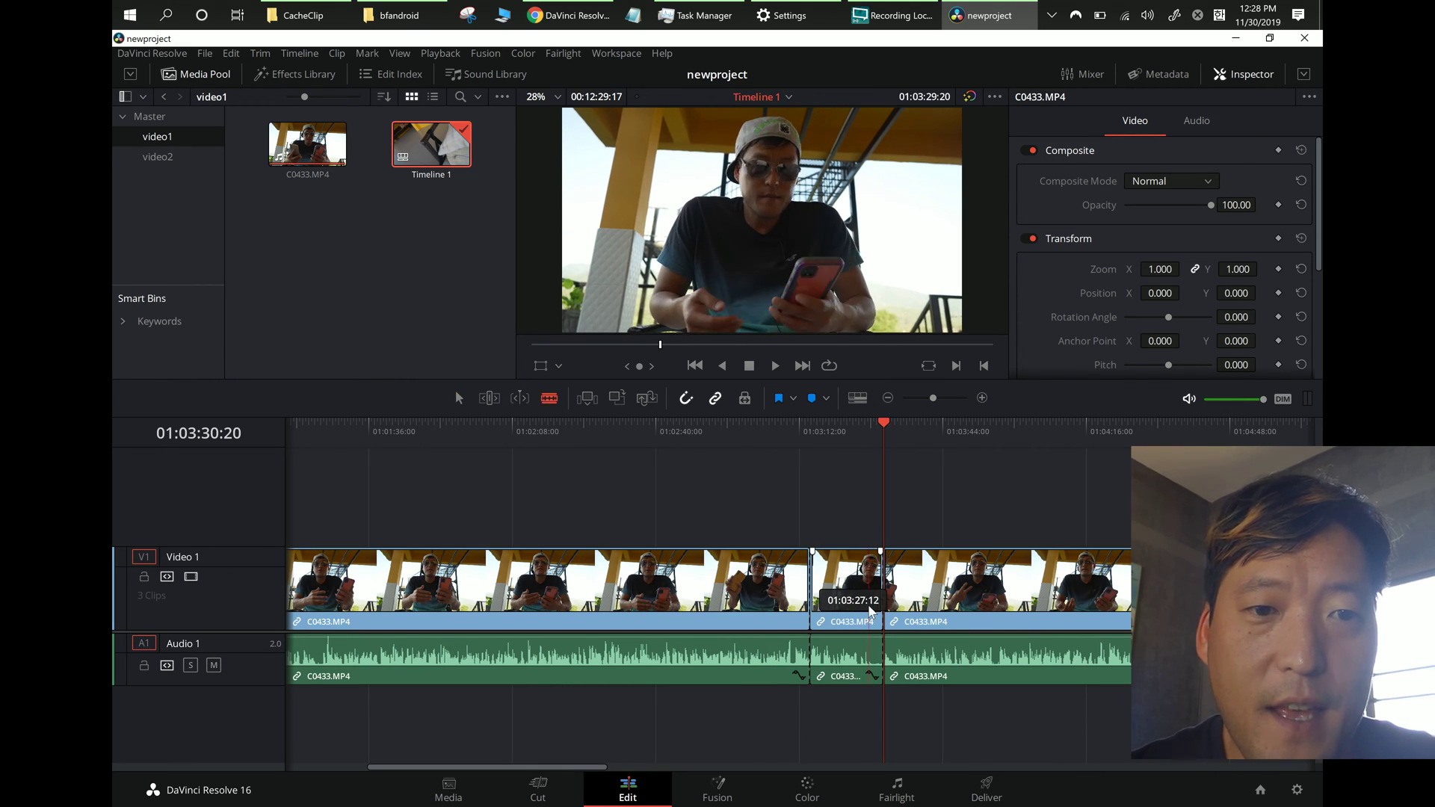
Step: Return to Selection mode and delete the short middle piece between the two cuts, leaving a gap
key("a")
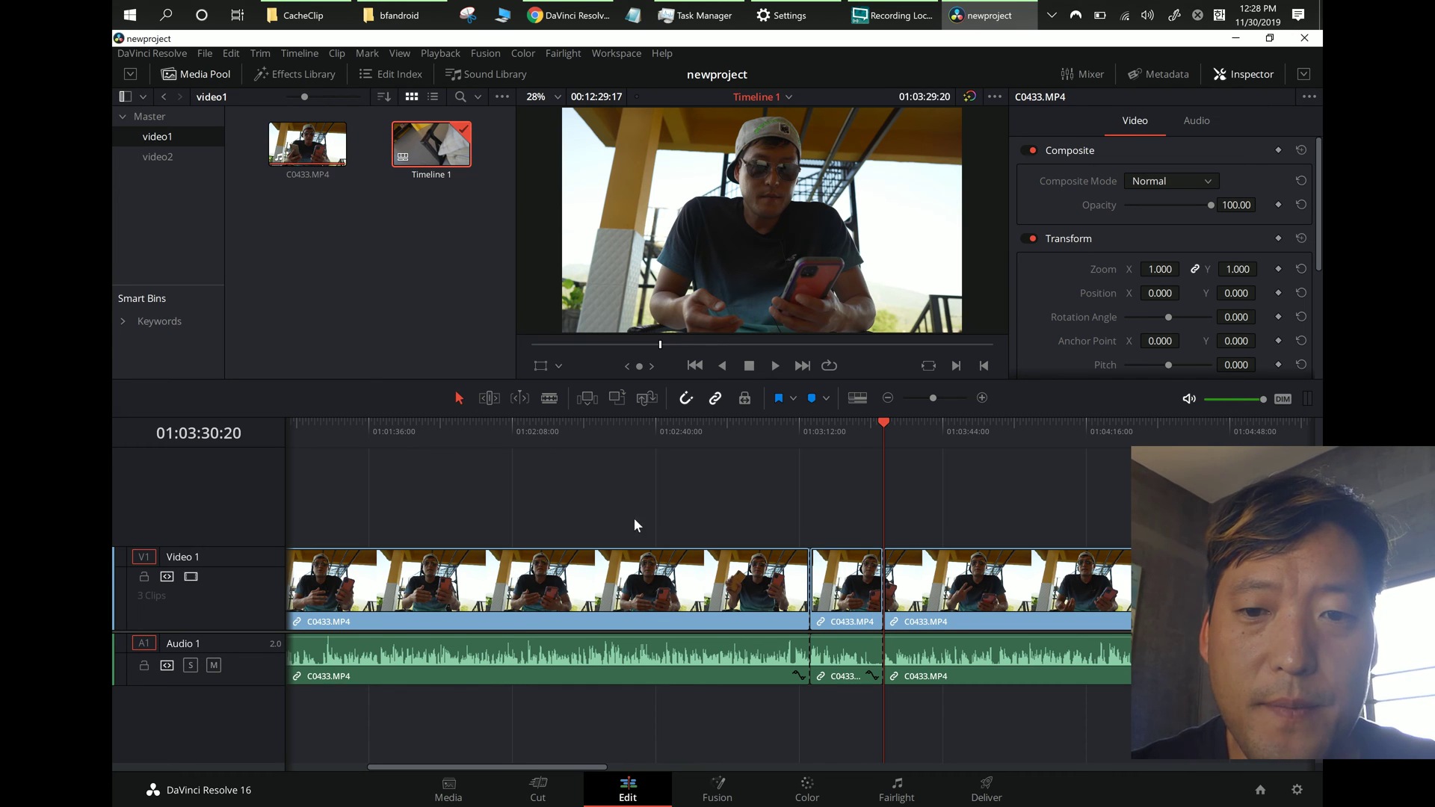
left_click(865, 611)
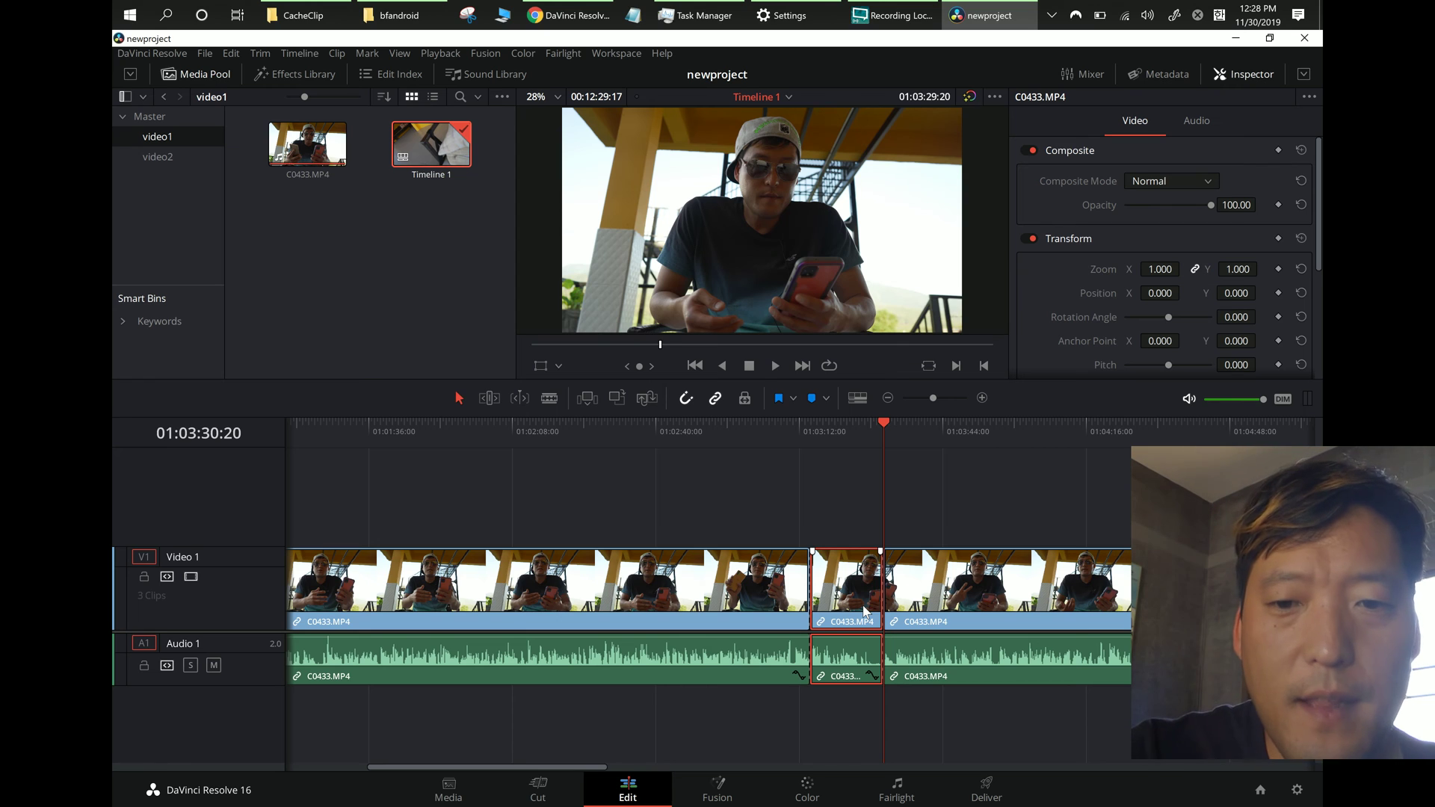
key("BackSpace")
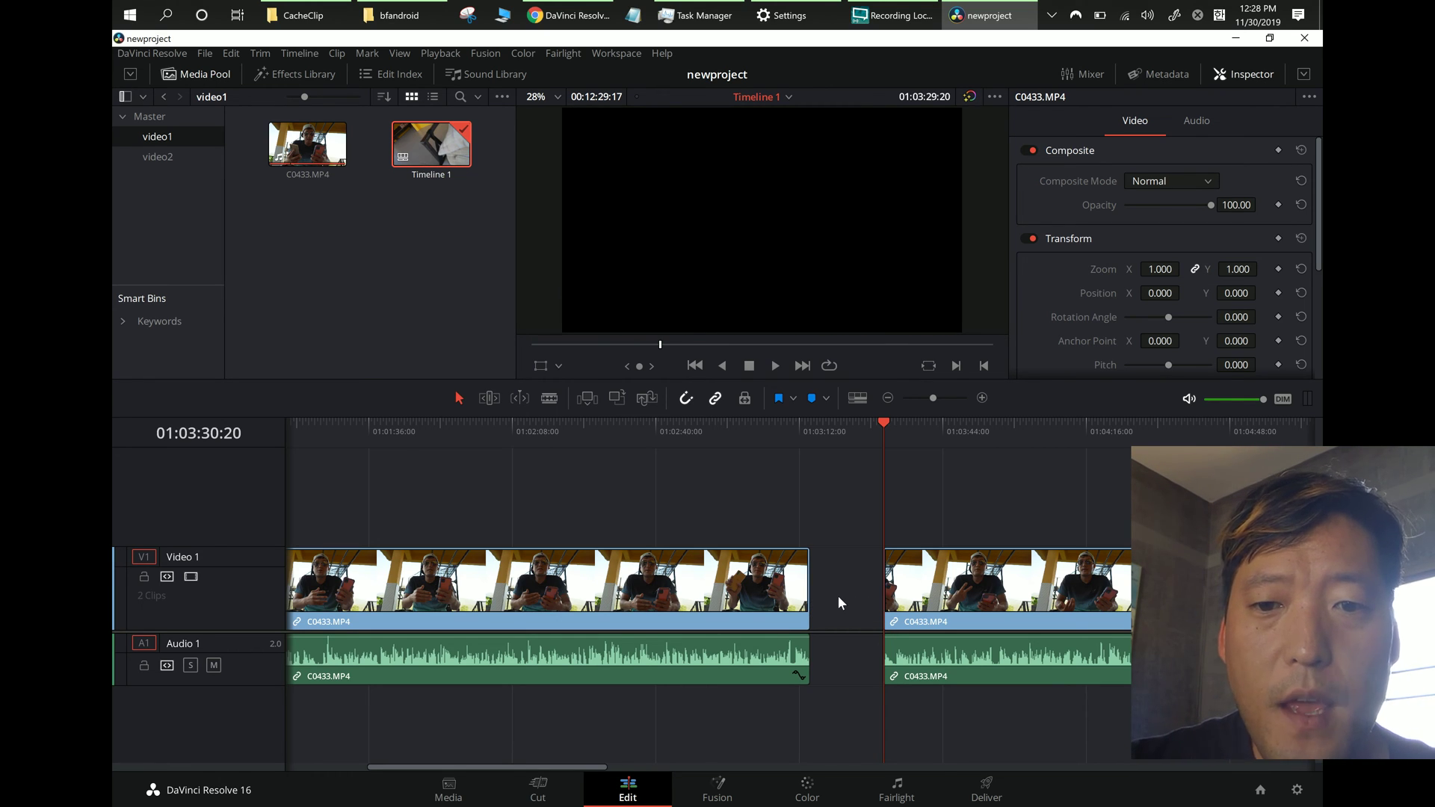
Step: Ripple delete the gap between the two remaining C0433.MP4 clips and save the project
left_click(837, 595)
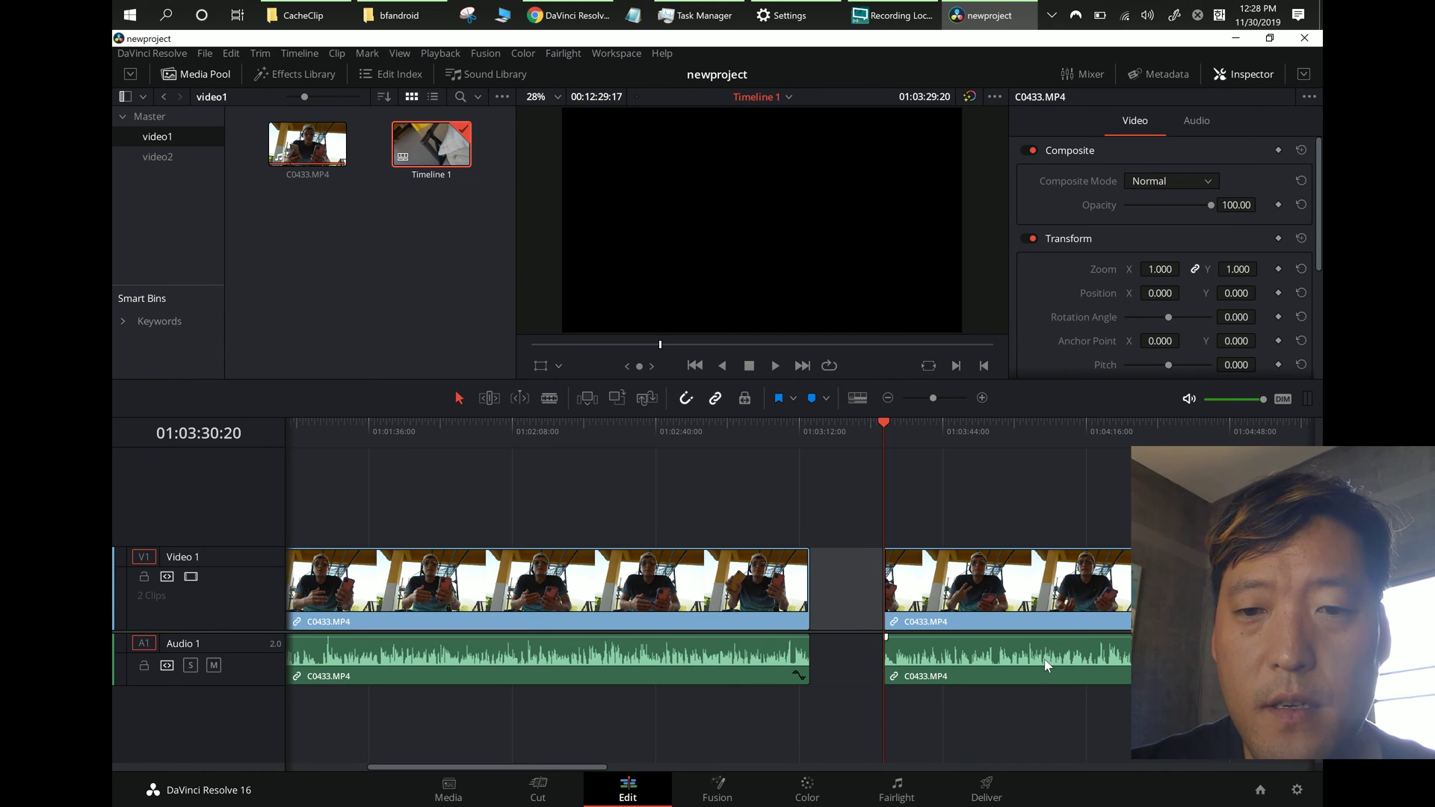
key("ctrl+shift+a")
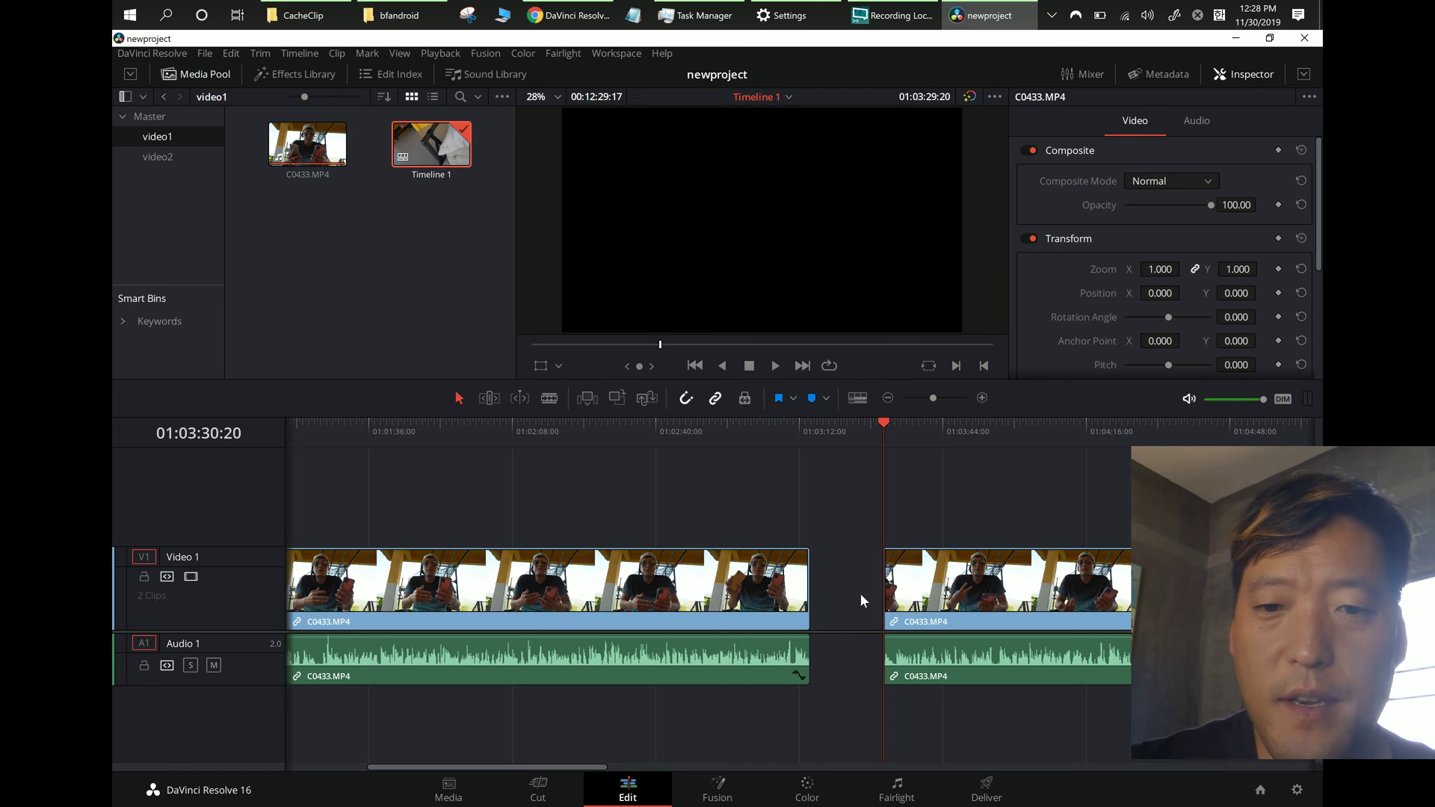
left_click(860, 595)
key("Delete")
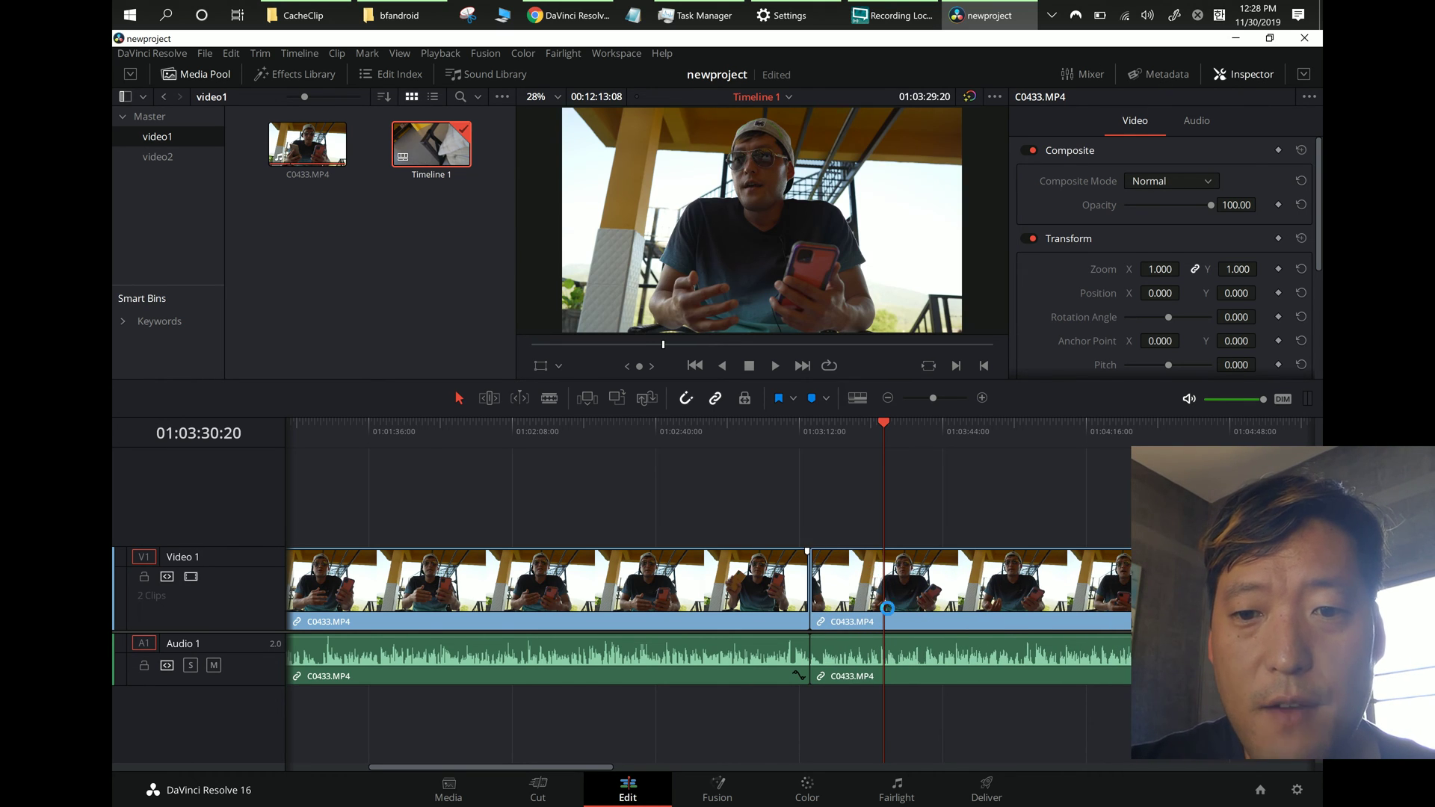
key("ctrl+s")
Step: In Trim Edit mode, move the playhead to 01:03:17:00 and ripple trim the start of the second clip up to that point
scroll(960, 631, "left", 1)
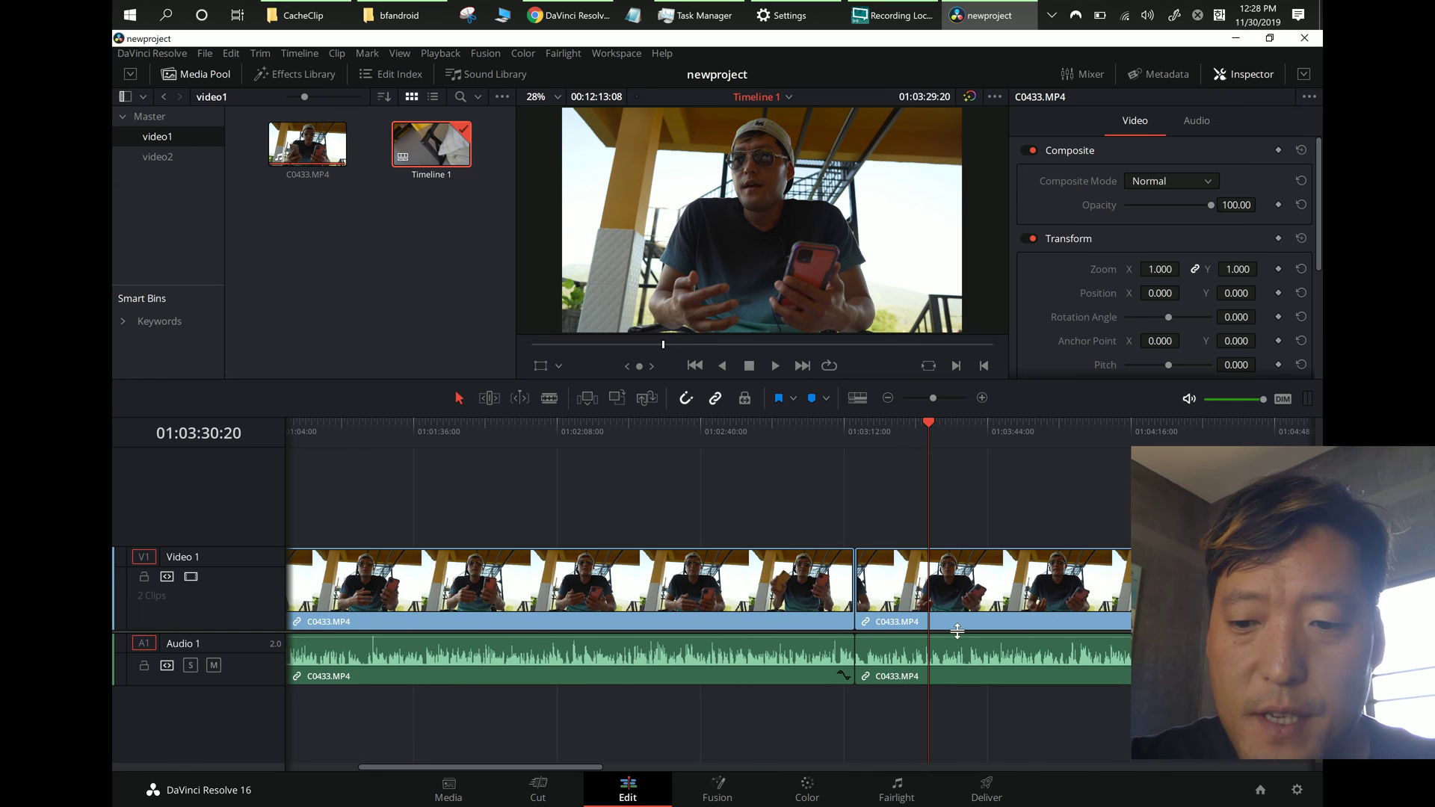
scroll(957, 632, "up", 3)
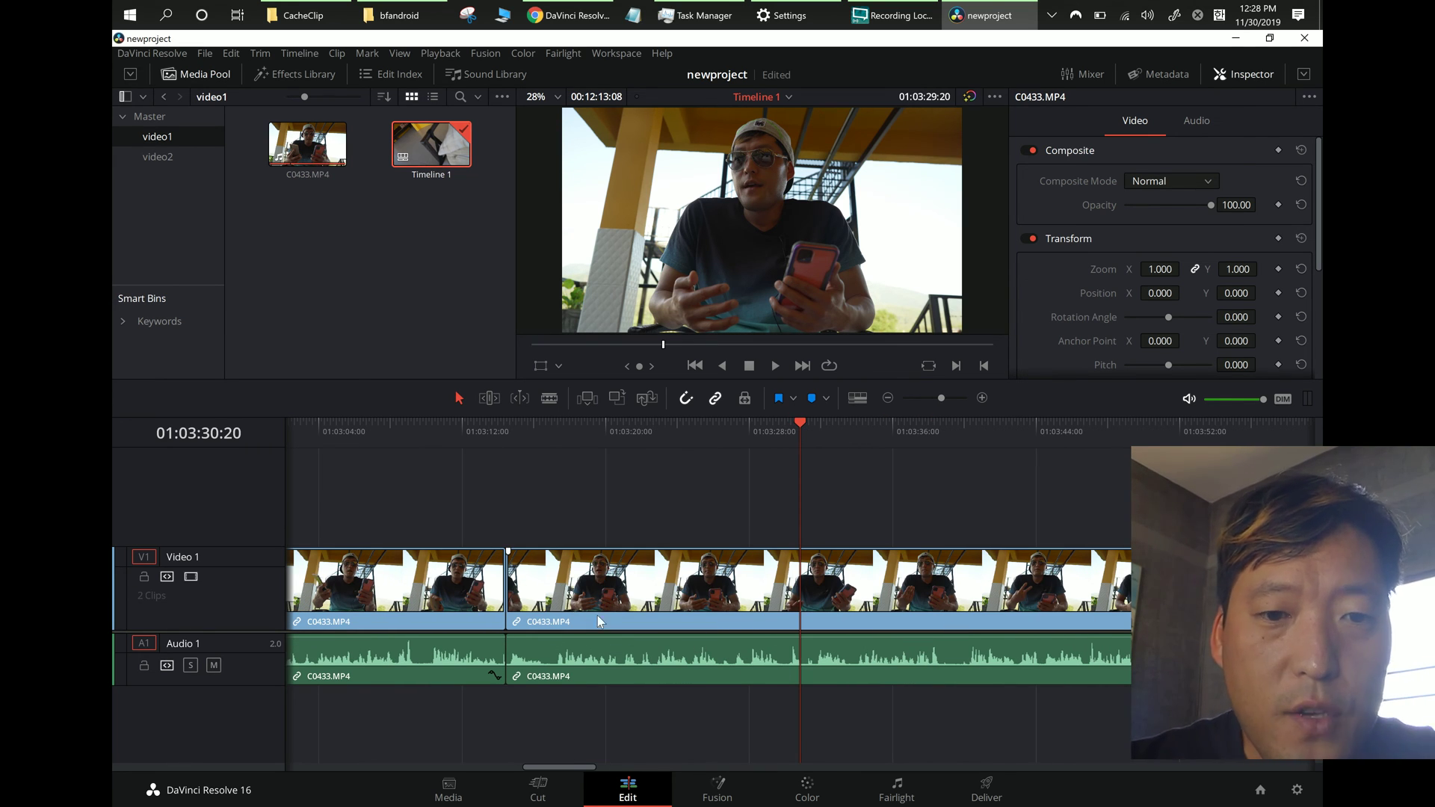
key("b")
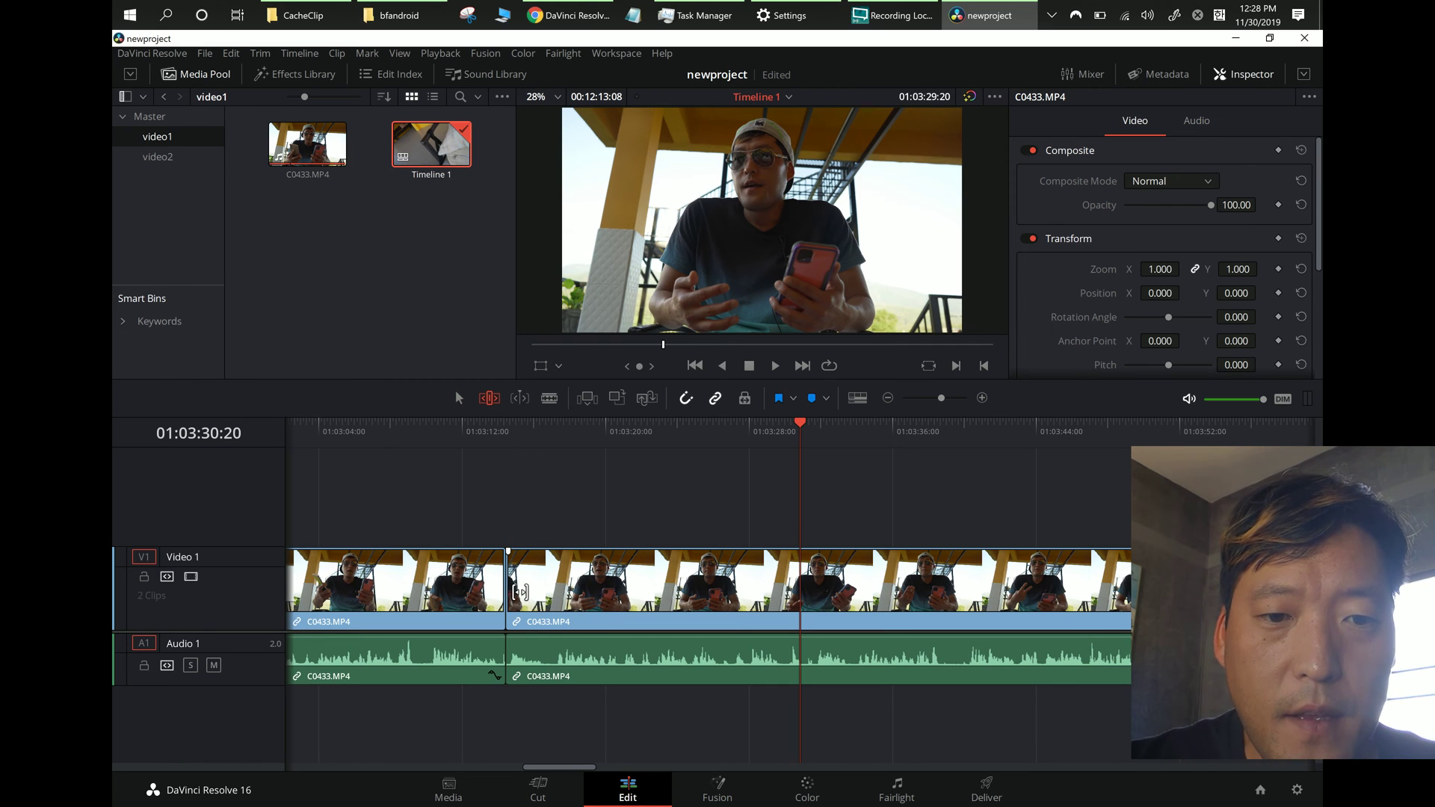
mouse_move(544, 434)
left_mouse_down()
mouse_move(532, 443)
mouse_move(564, 441)
mouse_move(552, 441)
left_mouse_up()
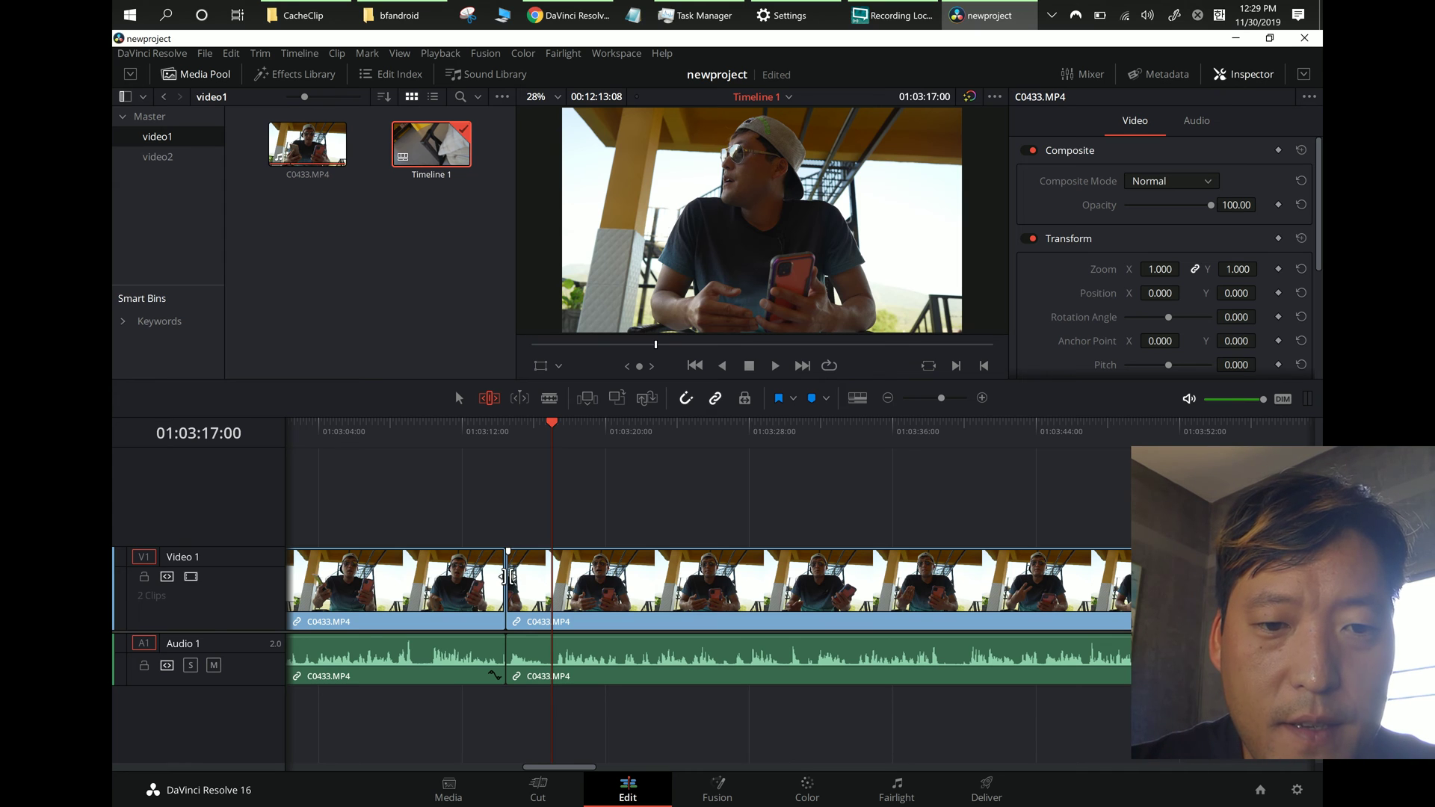
left_click_drag(508, 576, 566, 583)
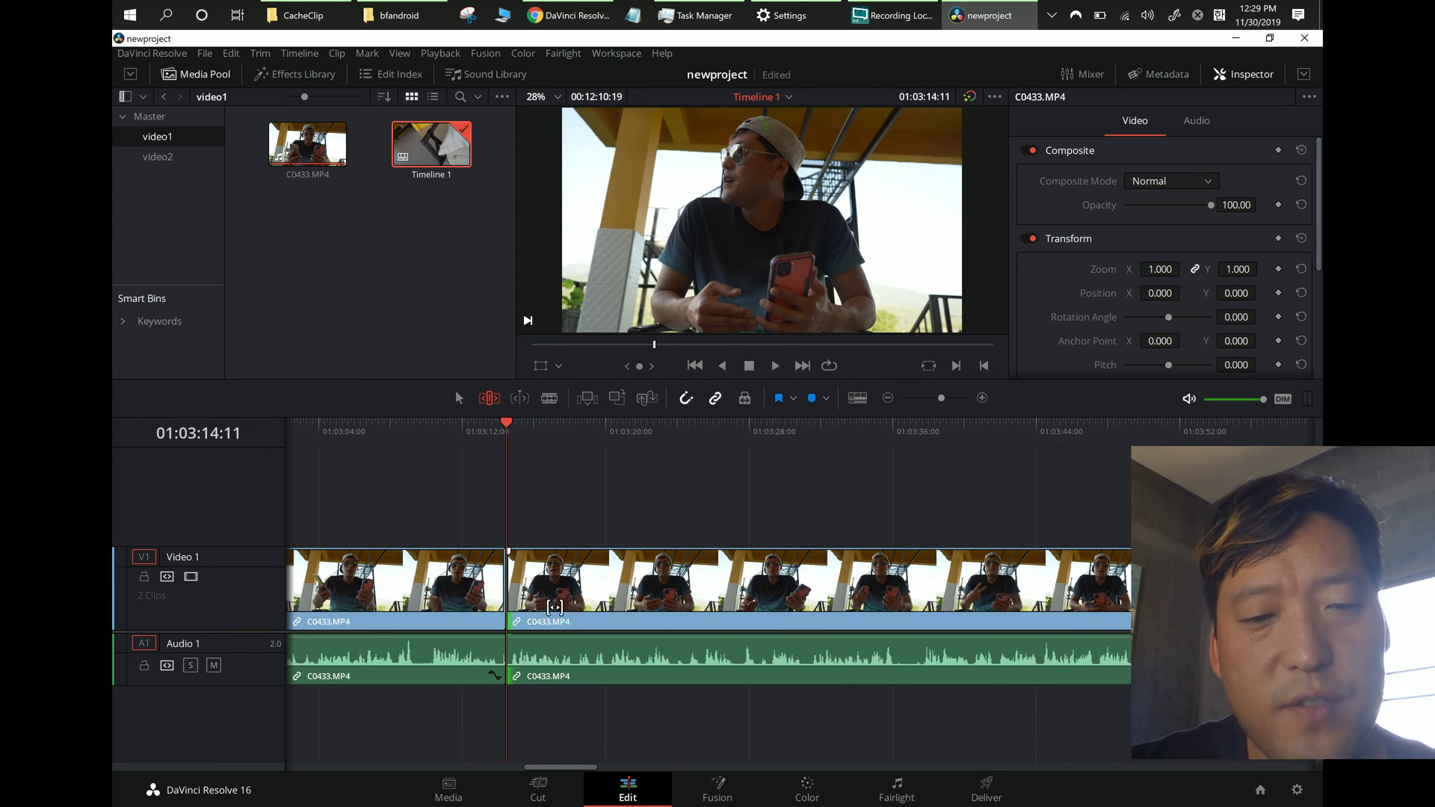
Step: Roll the edit point between the two clips about three seconds toward the end of the timeline, and undo the roll
left_click(487, 587)
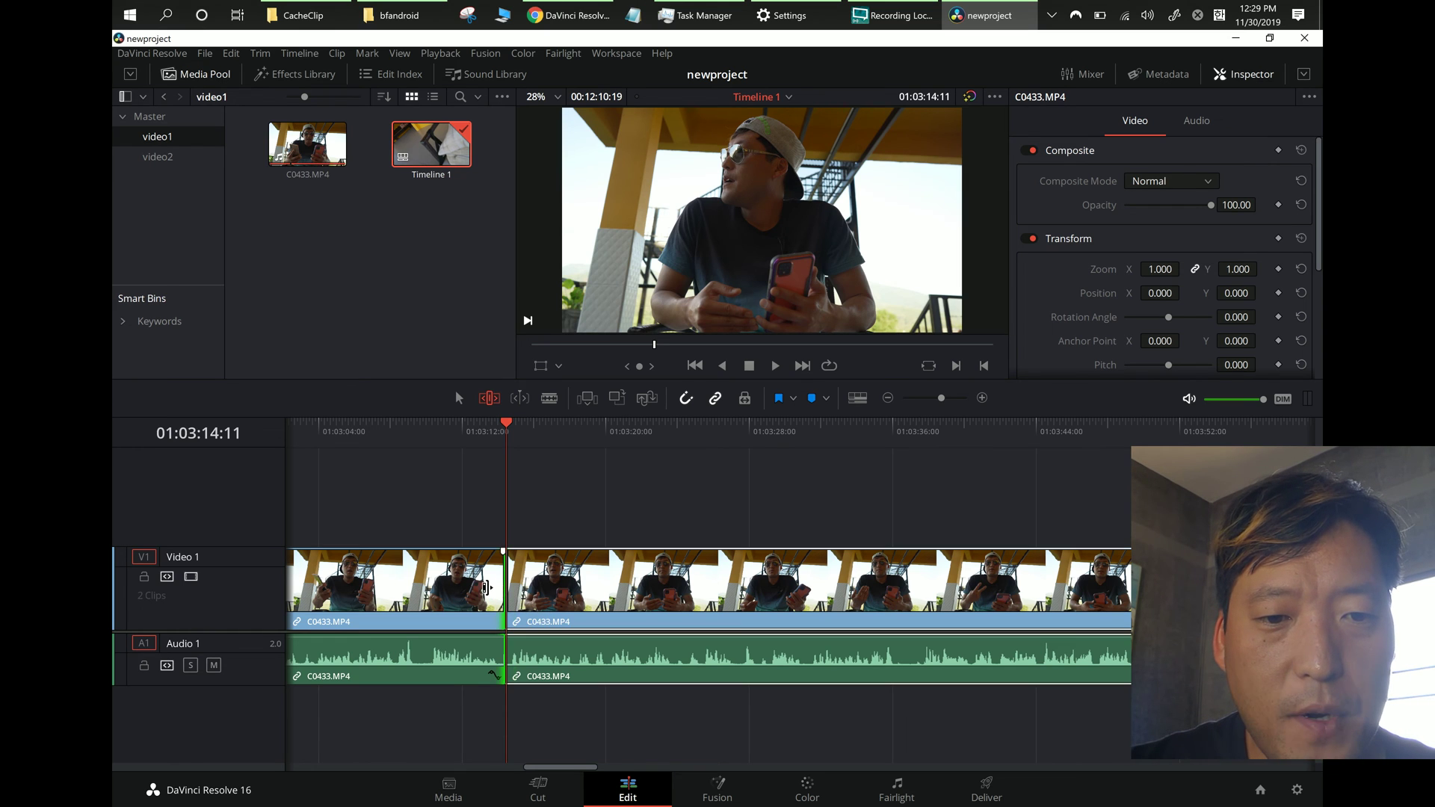
left_click_drag(486, 588, 595, 627)
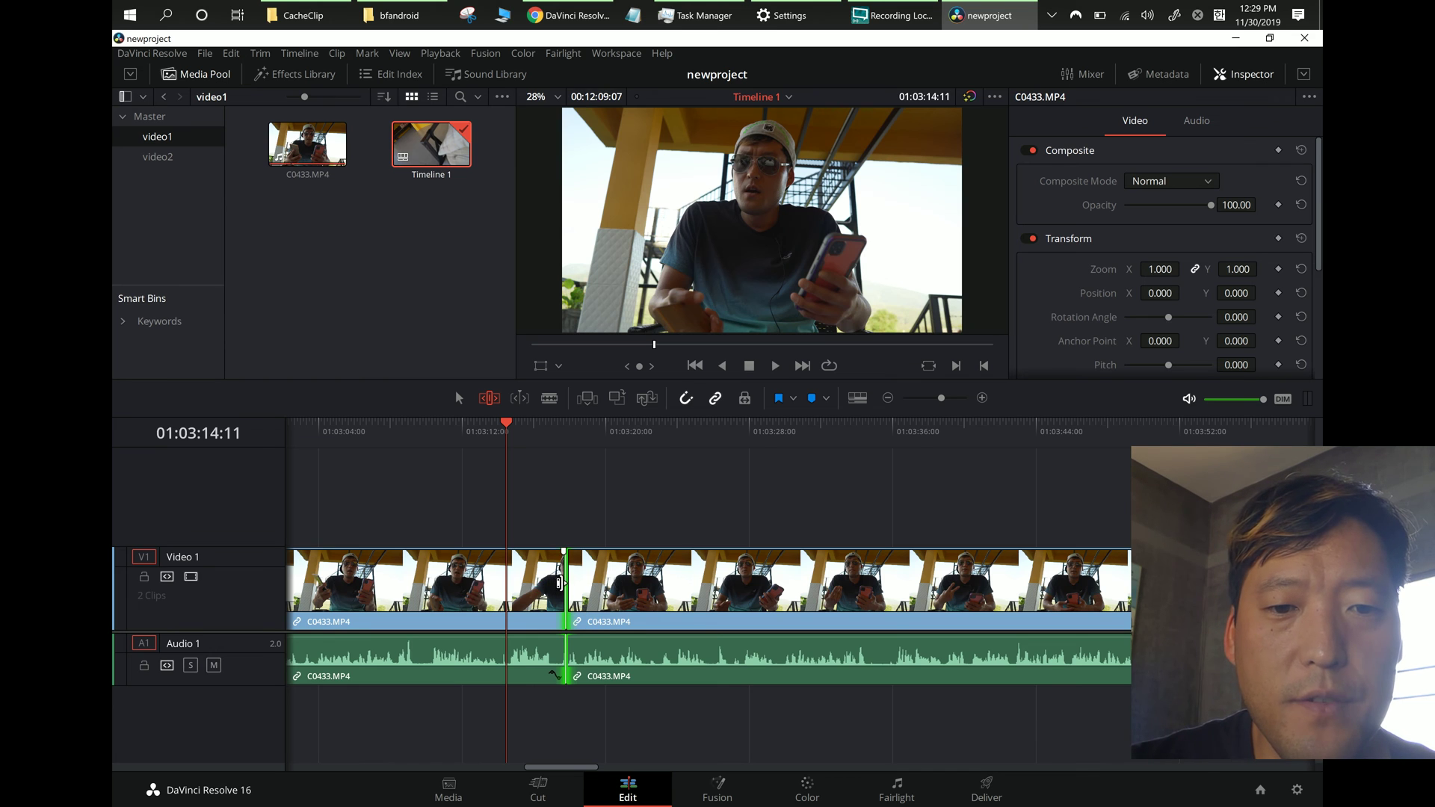
key("ctrl+z")
Step: Trim more off the start of the second clip and split that clip at about 01:03:23:04 with the blade
left_click_drag(539, 595, 539, 595)
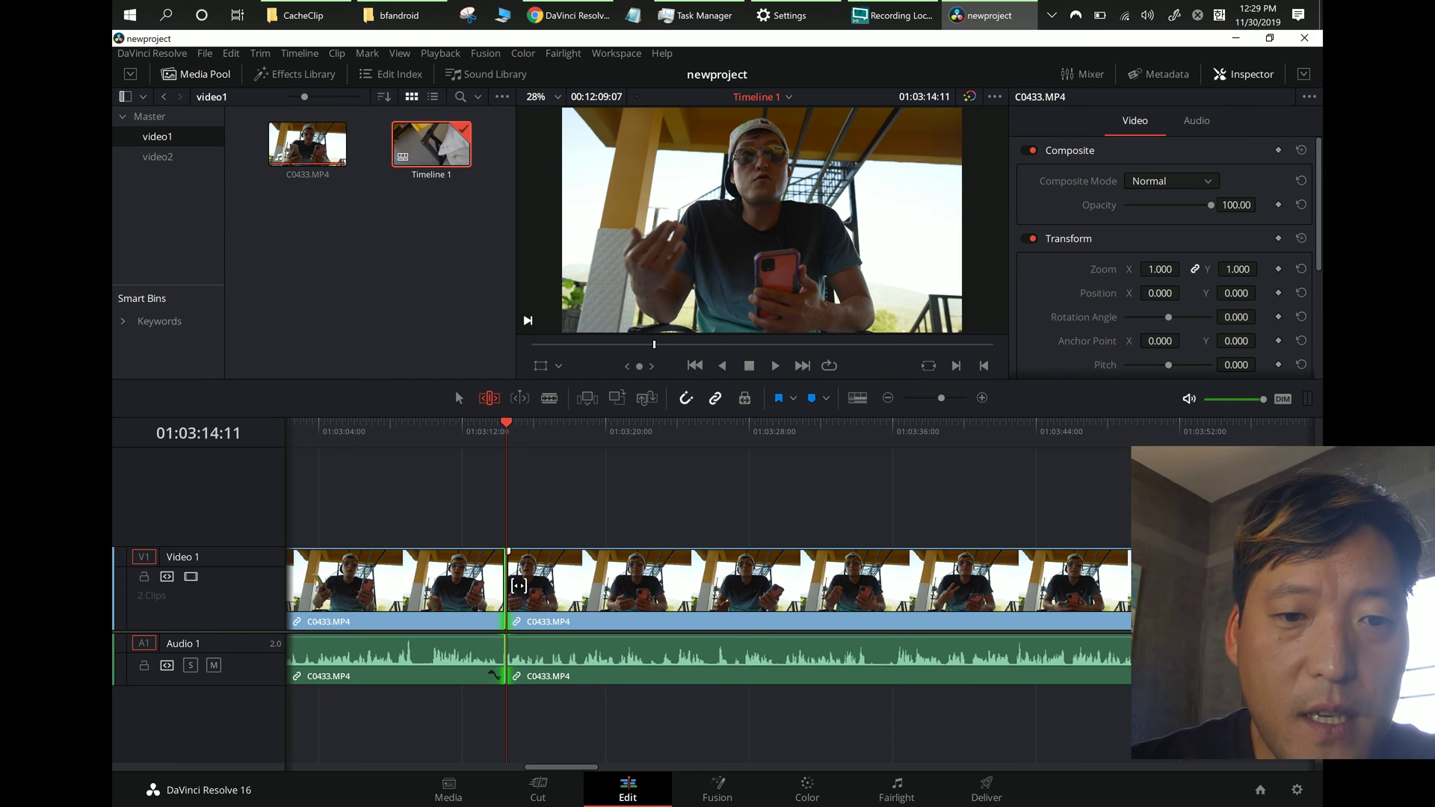
left_click_drag(566, 583, 598, 593)
key("b")
left_click(664, 630)
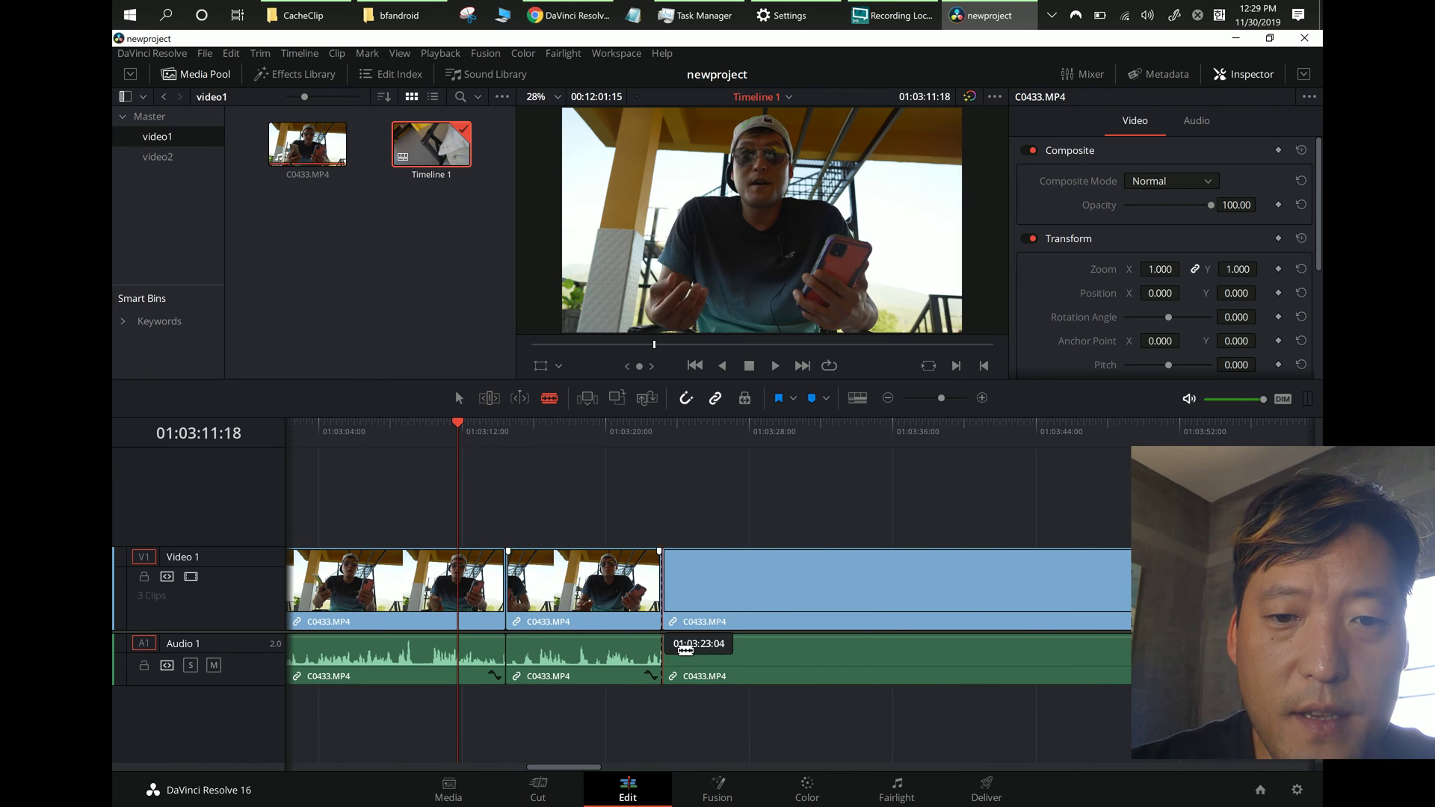
Step: Split the clip with the blade at about 01:03:39:13 and 01:03:45, and return to selection mode
left_click(959, 624)
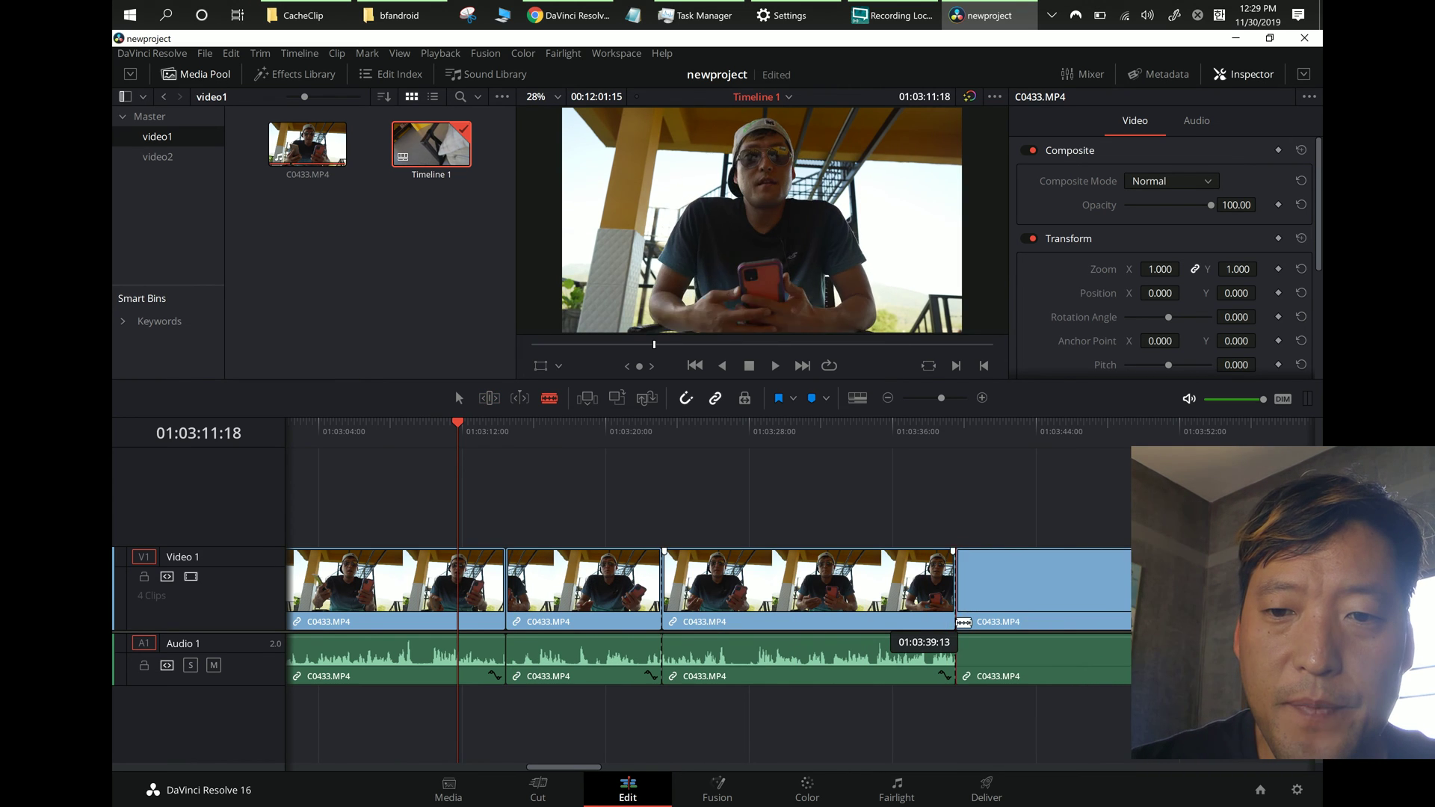
left_click(1069, 619)
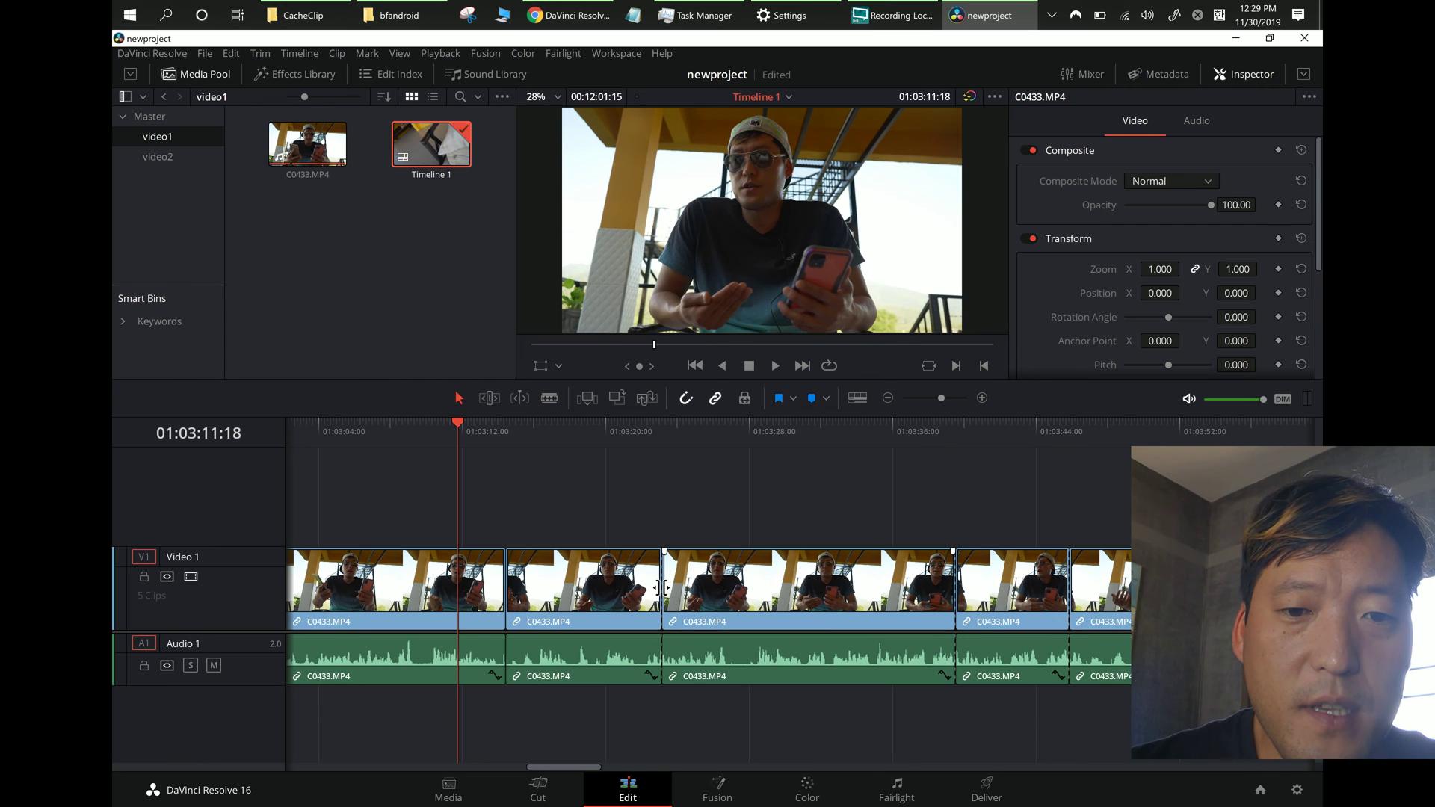
key("a")
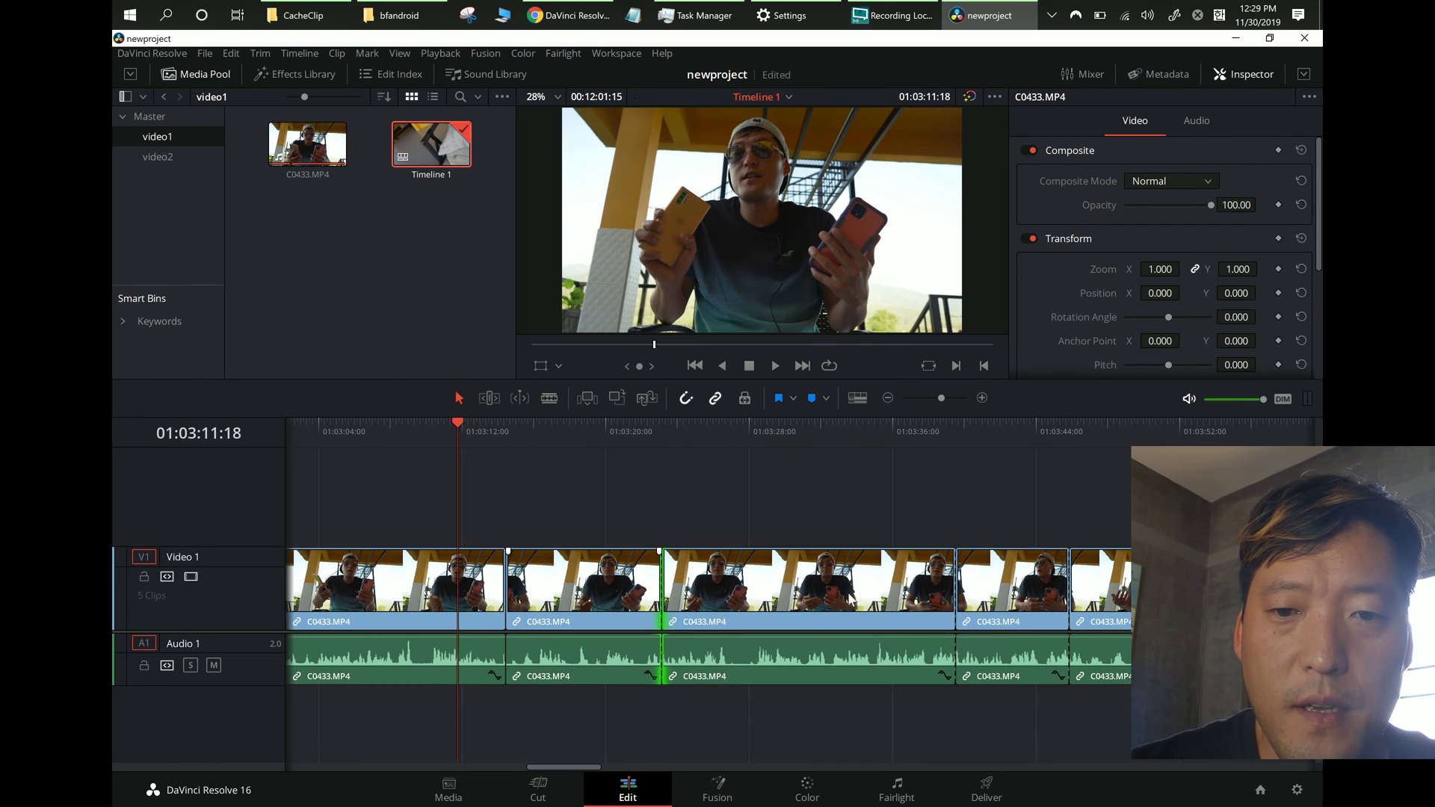
left_click(853, 601, "shift")
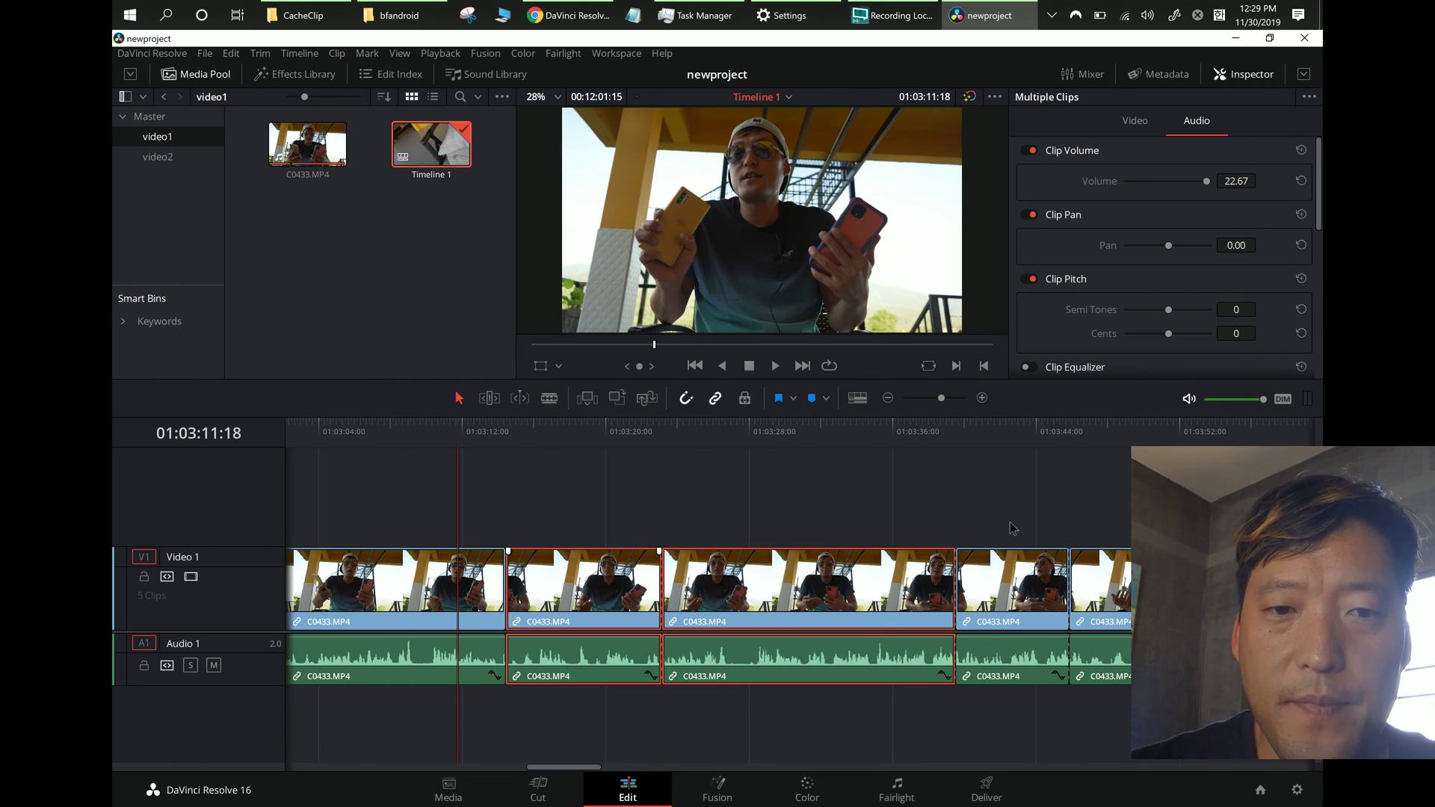
left_click(1036, 597)
left_click(628, 458)
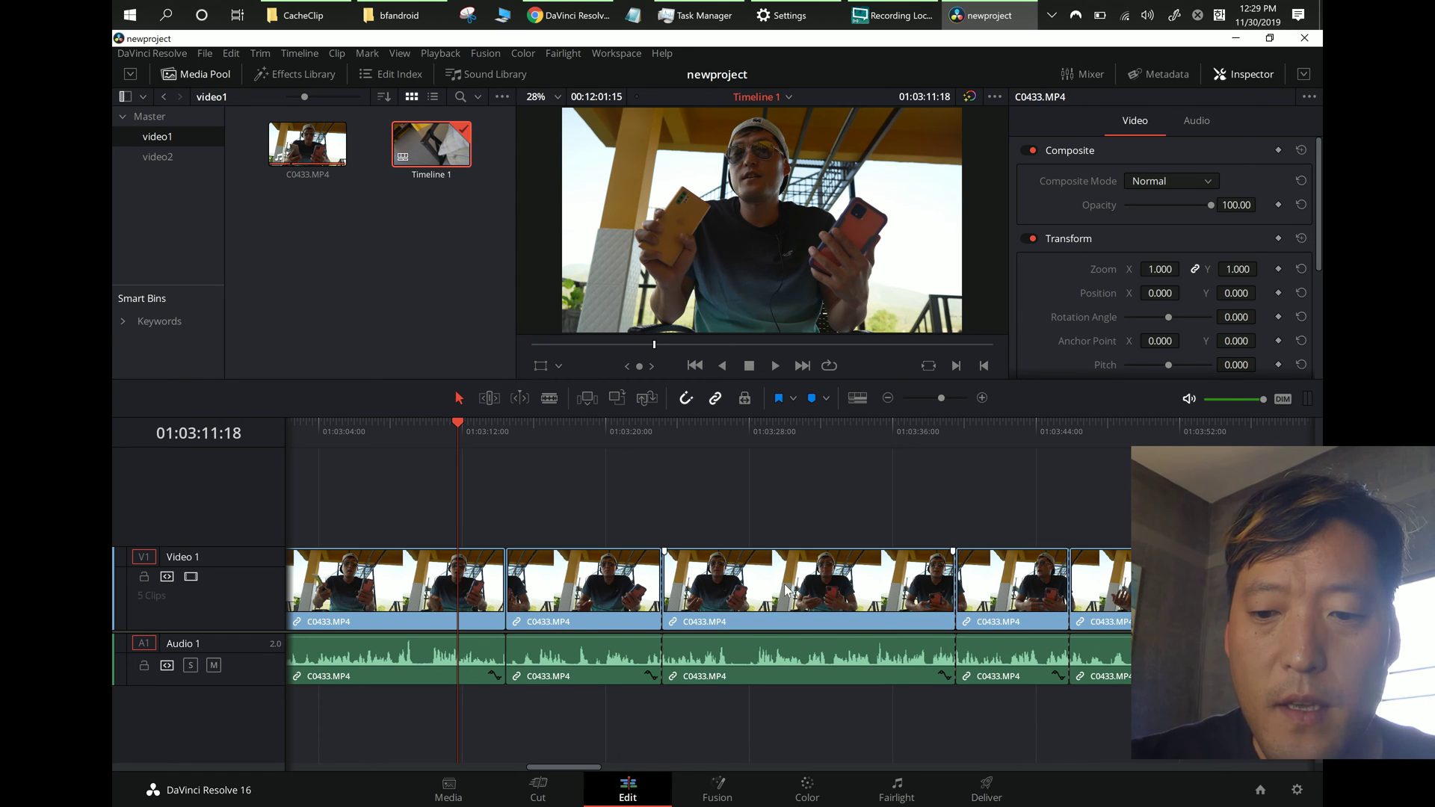
Step: Examine the newly cut clips around the playhead at a wider and a closer timeline zoom
key("ctrl+minus")
key("ctrl+minus")
key("ctrl+minus")
key("ctrl+minus")
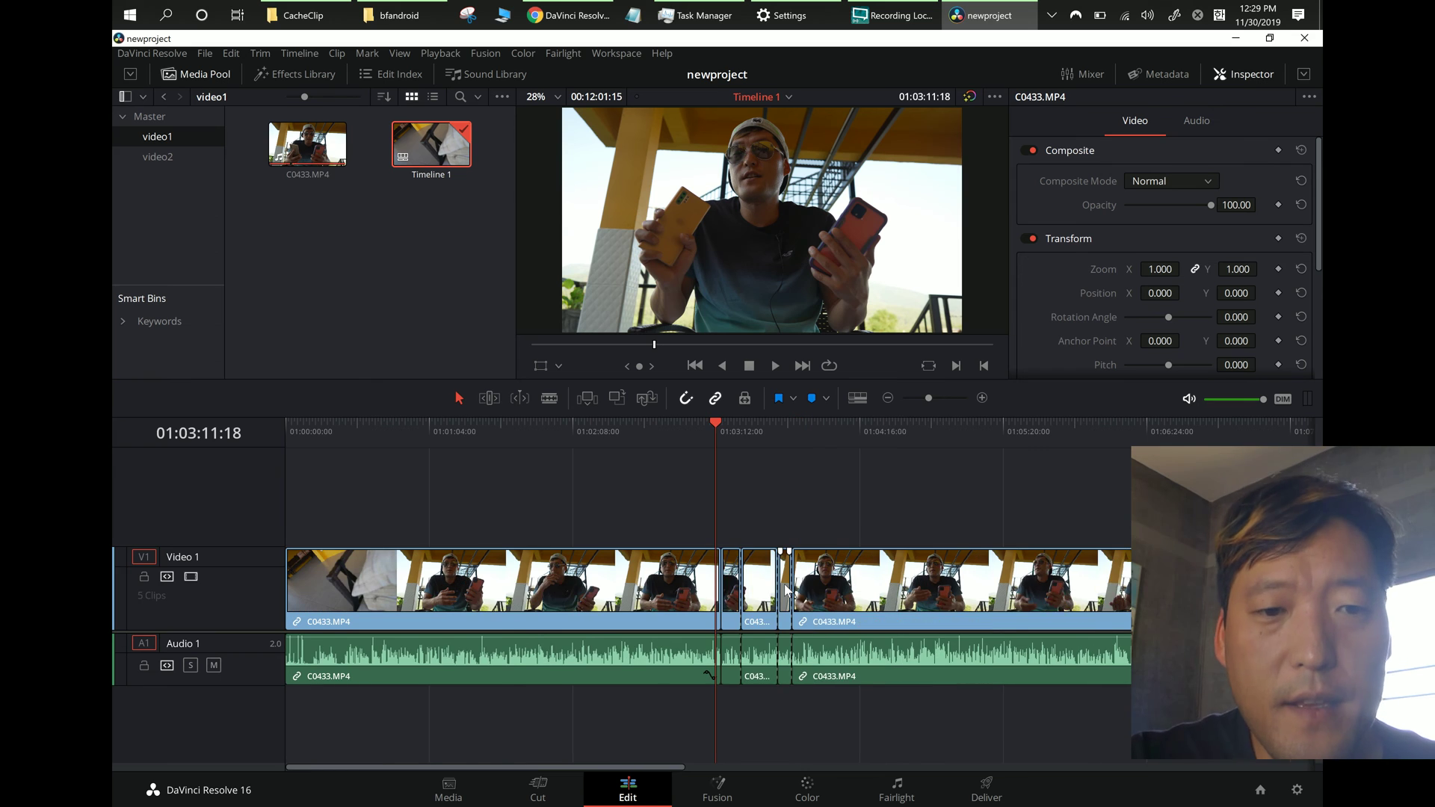
key("ctrl+equal")
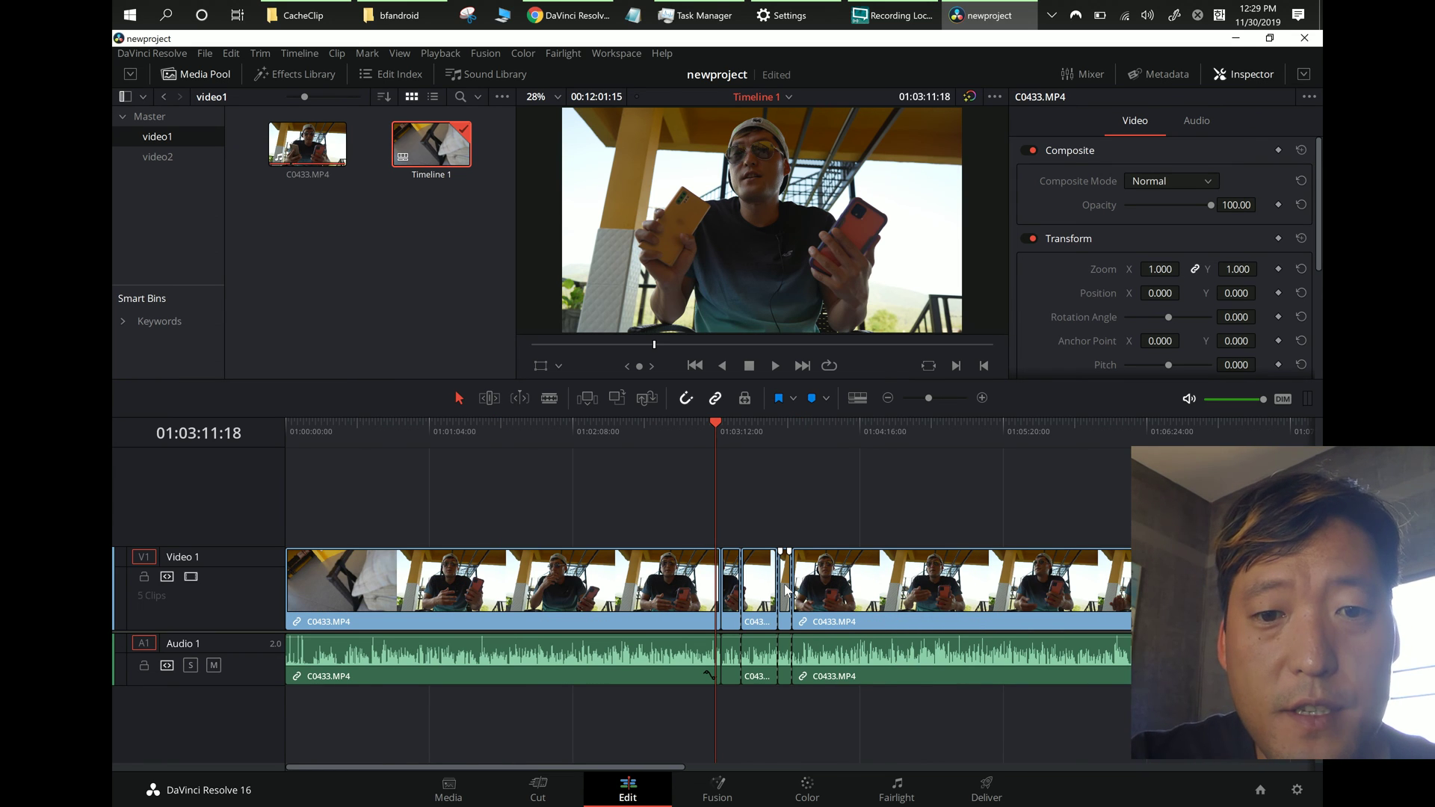
key("ctrl+equal")
key("ctrl+equal")
key("ctrl+equal")
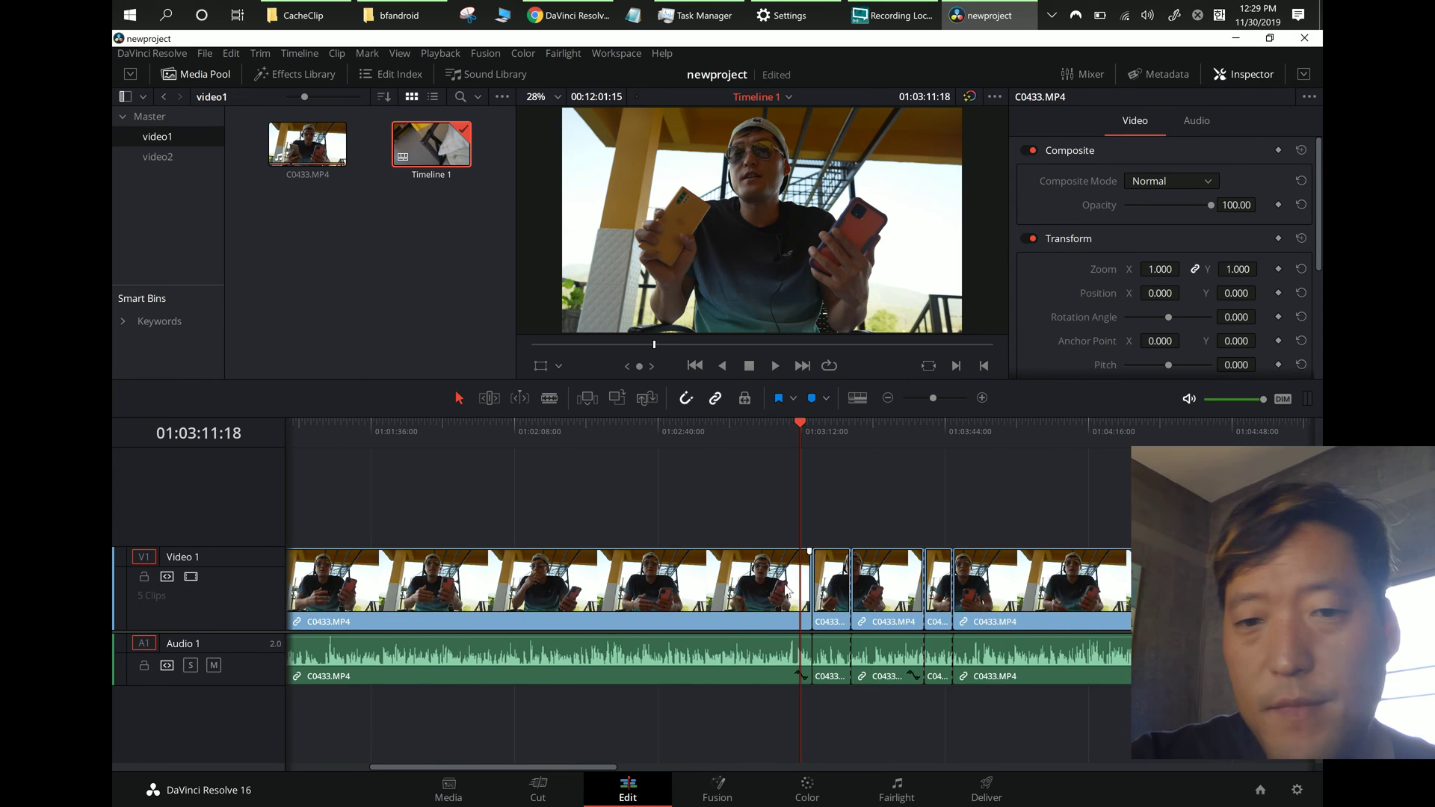
Step: Split the first clip at about 01:03:10 with the blade and remove the short piece after the cut together with its gap
key("b")
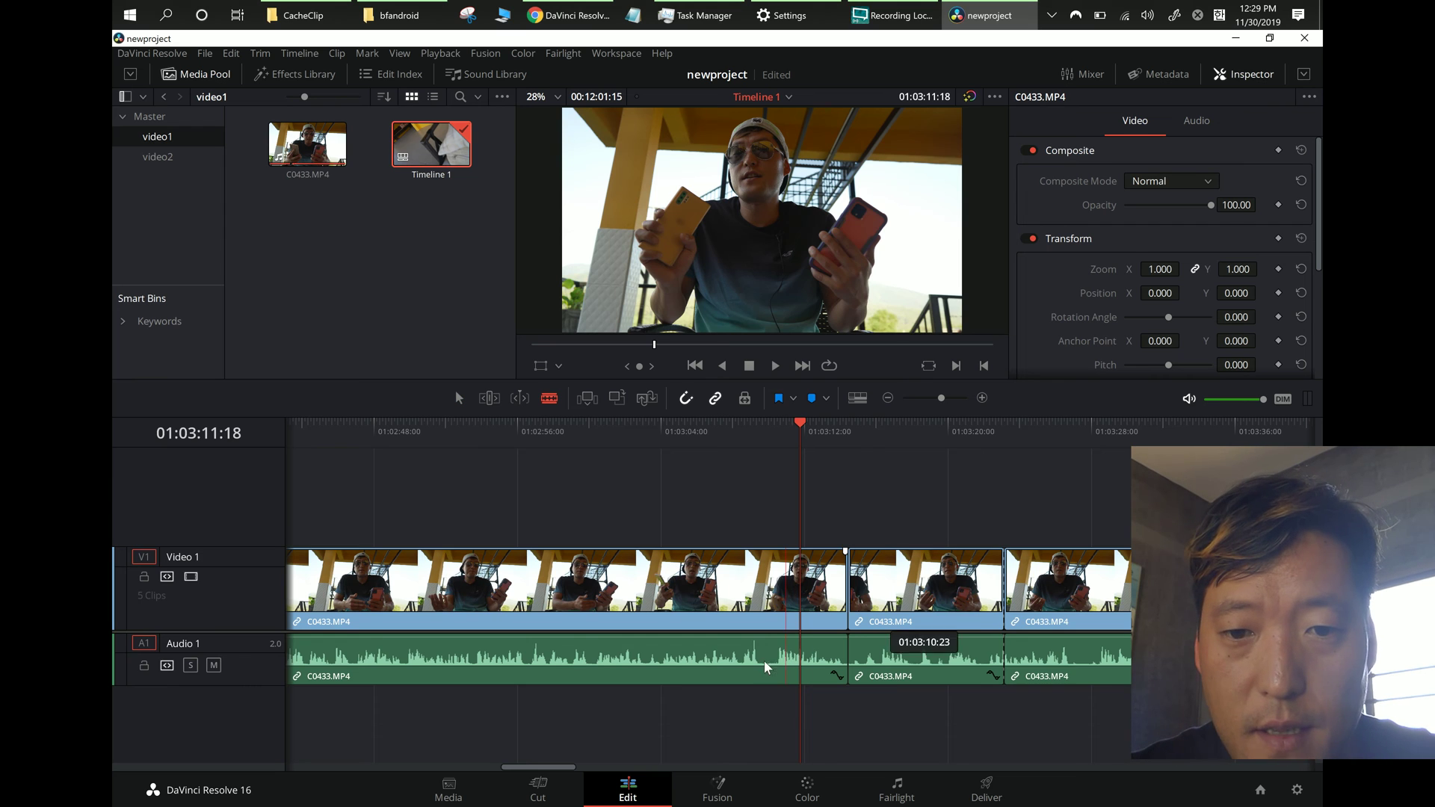
left_click(769, 670)
key("a")
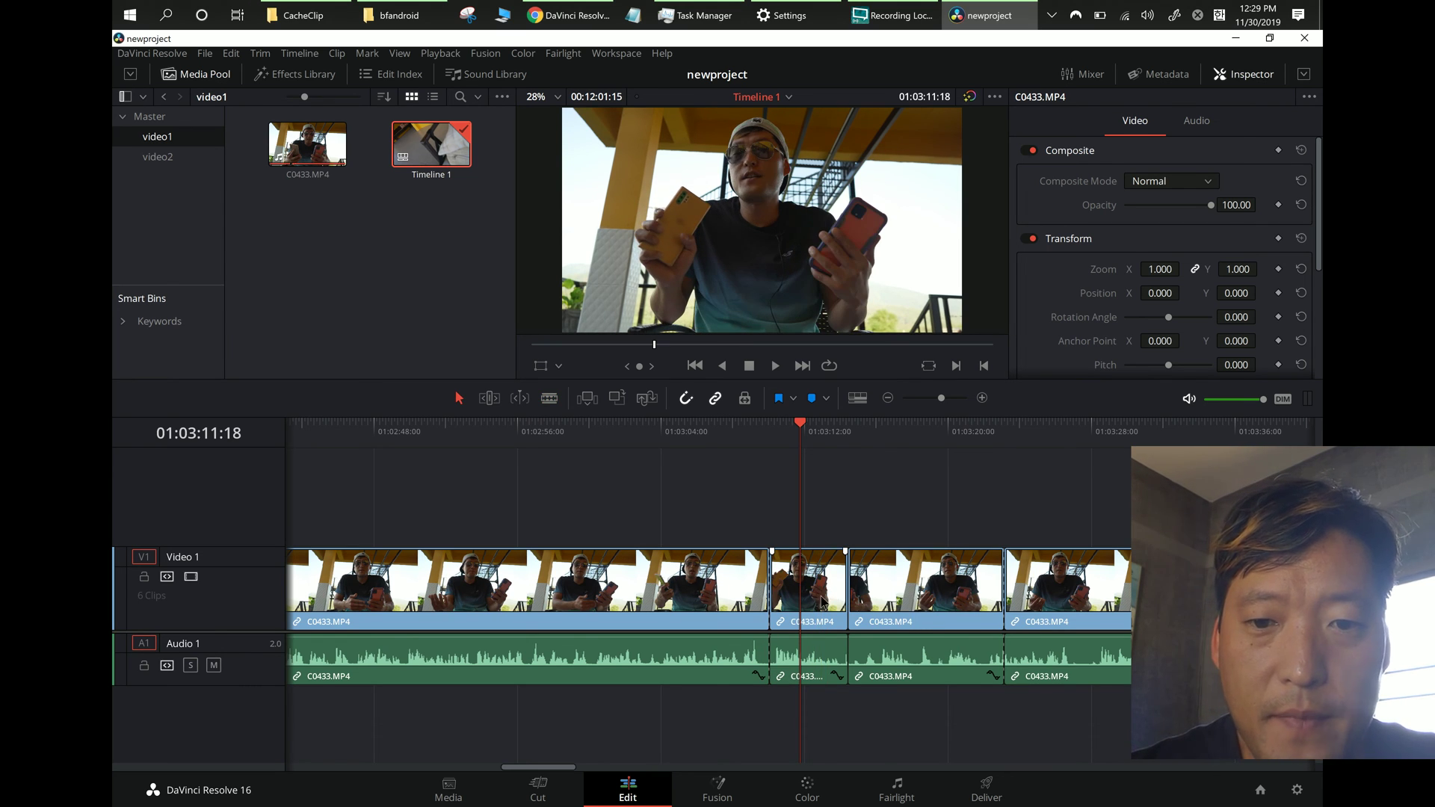
left_click(822, 600)
key("Delete")
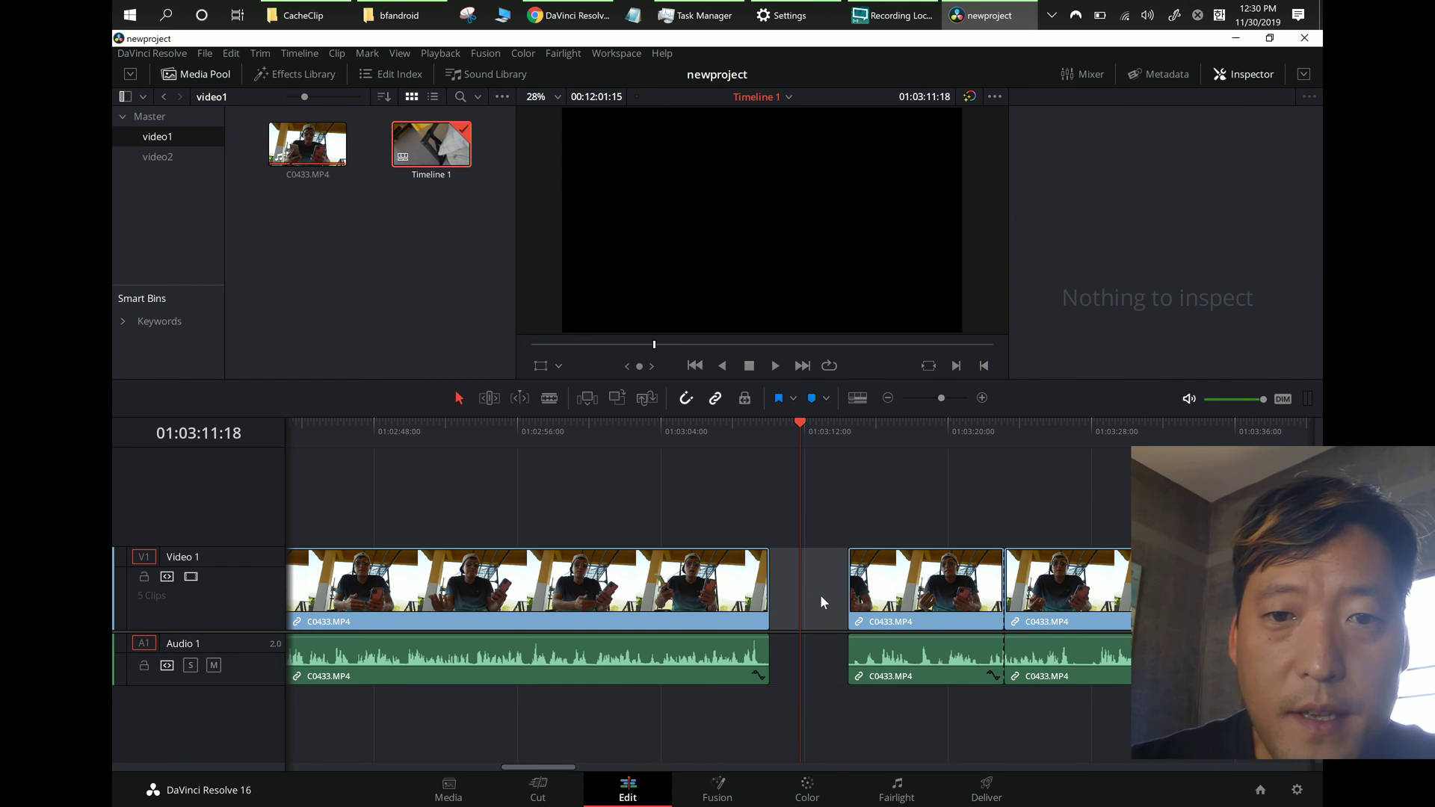
key("Delete")
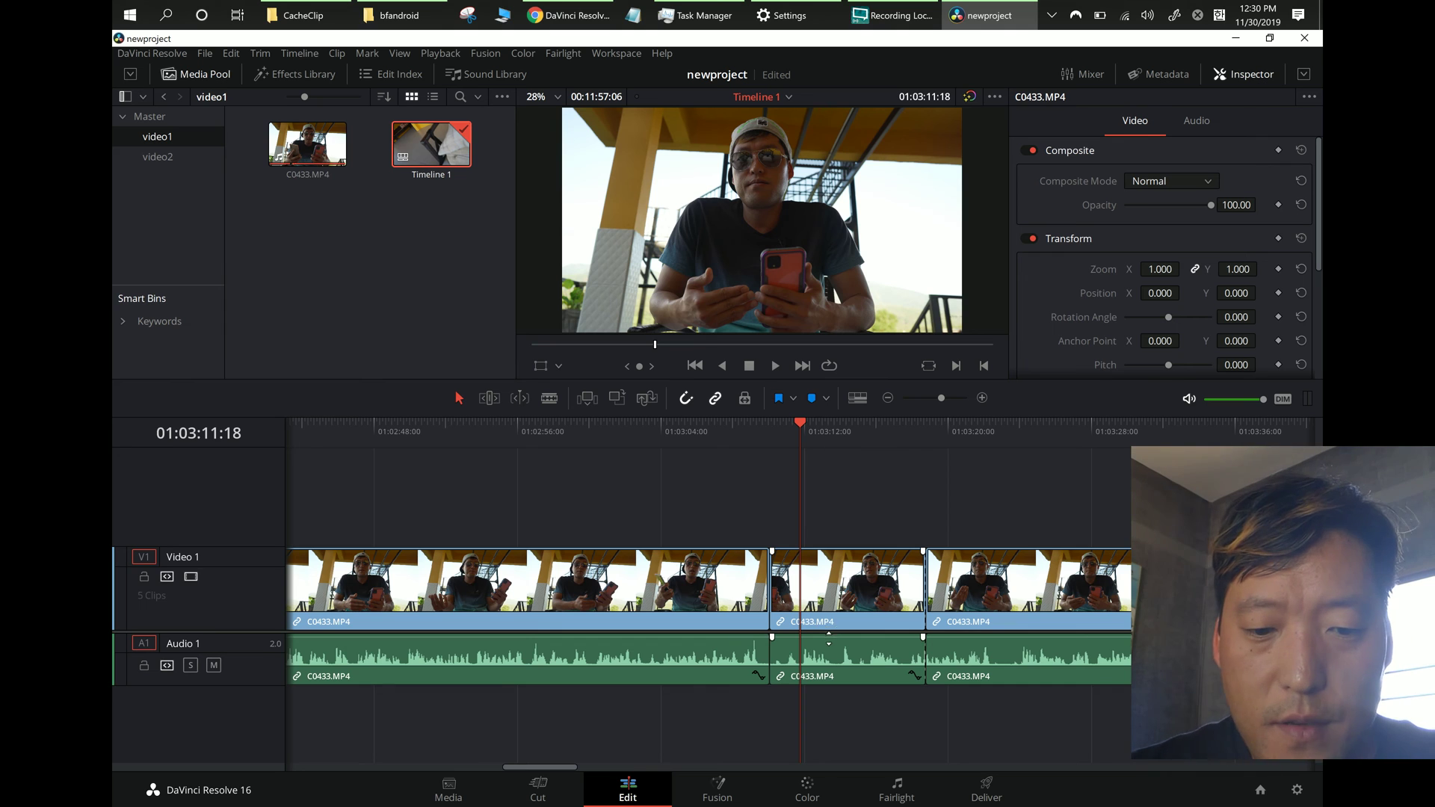
Step: In Trim Edit mode, ripple trim about two seconds off the start of the second clip
key("t")
left_click_drag(773, 602, 865, 720)
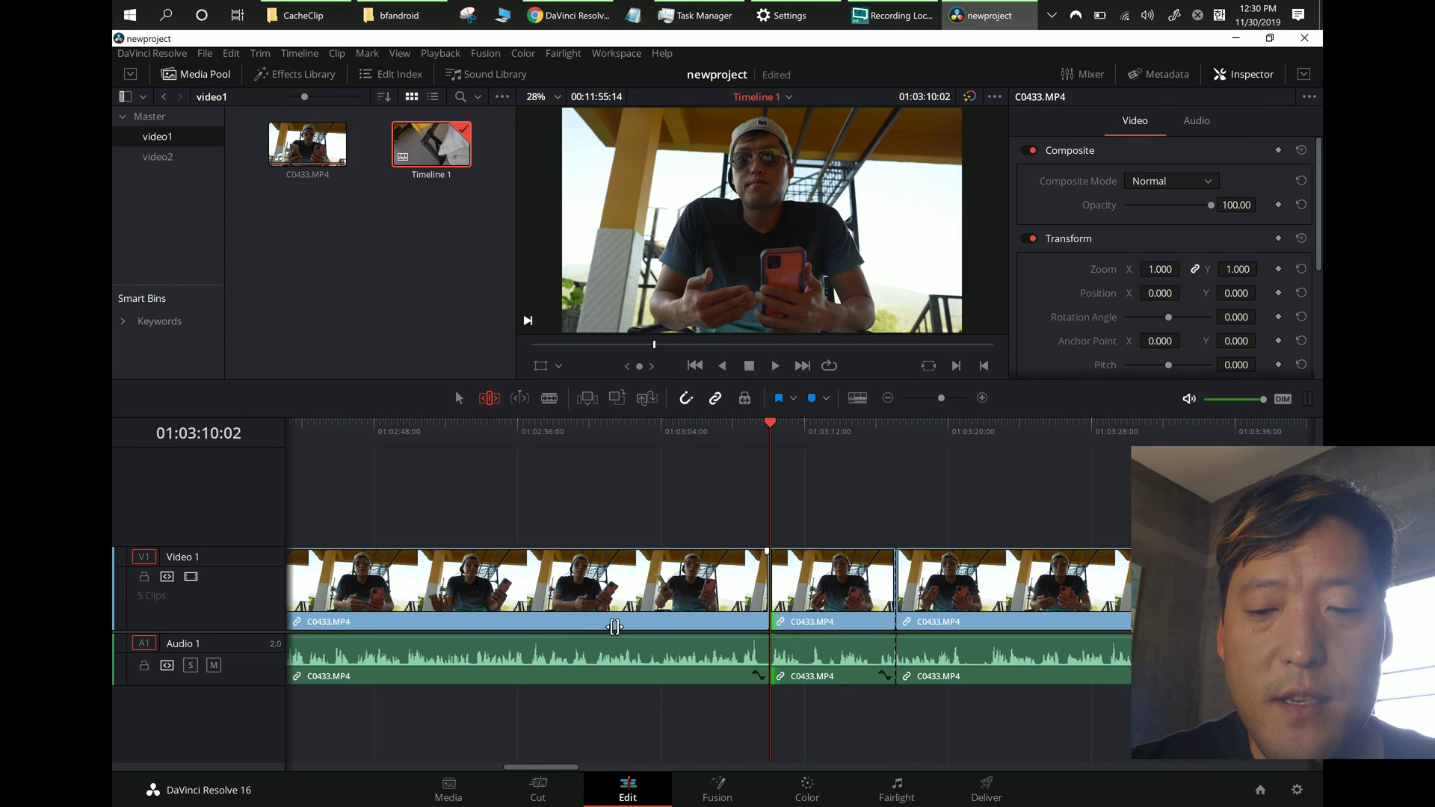
Step: Delete the long last C0433.MP4 clip from the timeline
key("ctrl+minus")
key("ctrl+minus")
key("ctrl+minus")
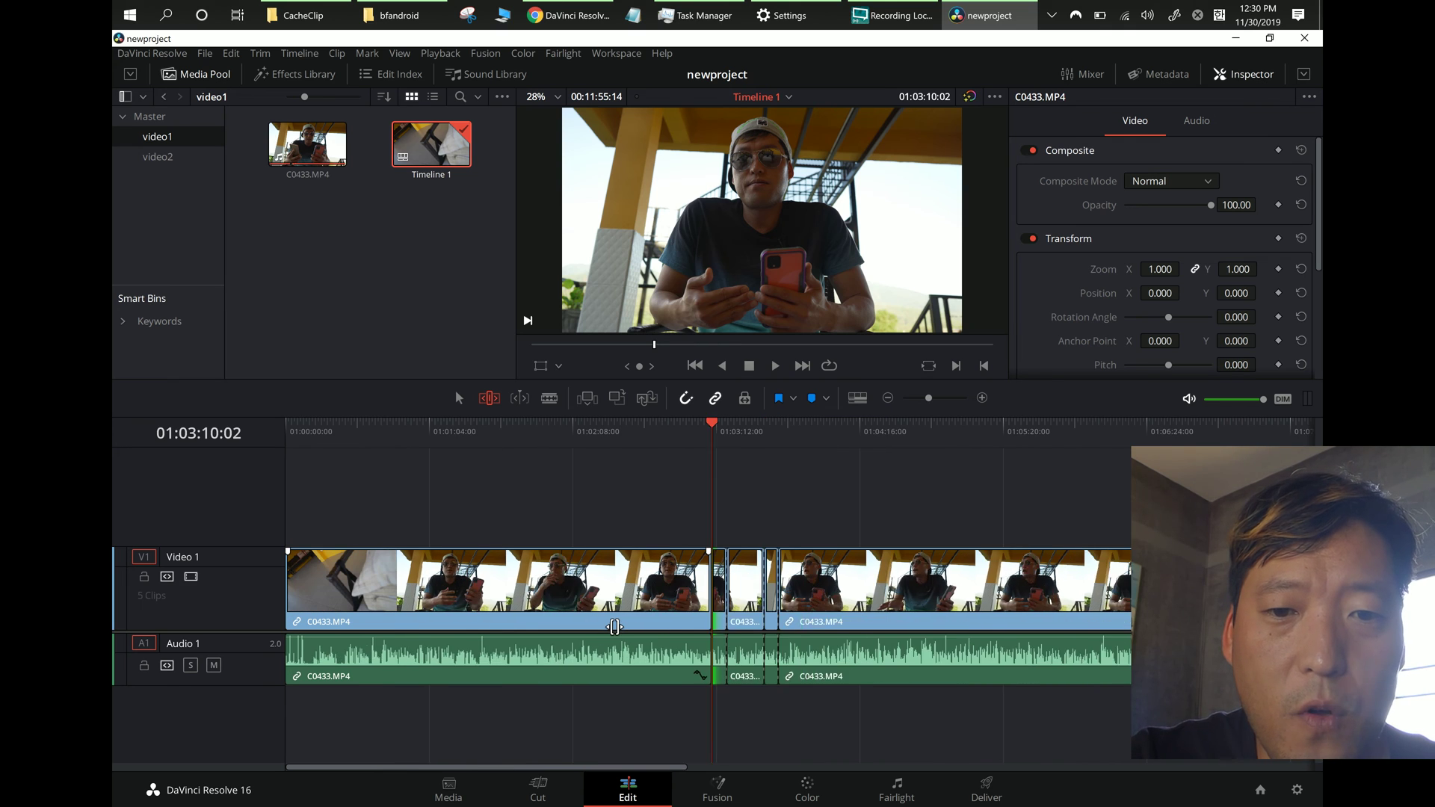
key("ctrl+equal")
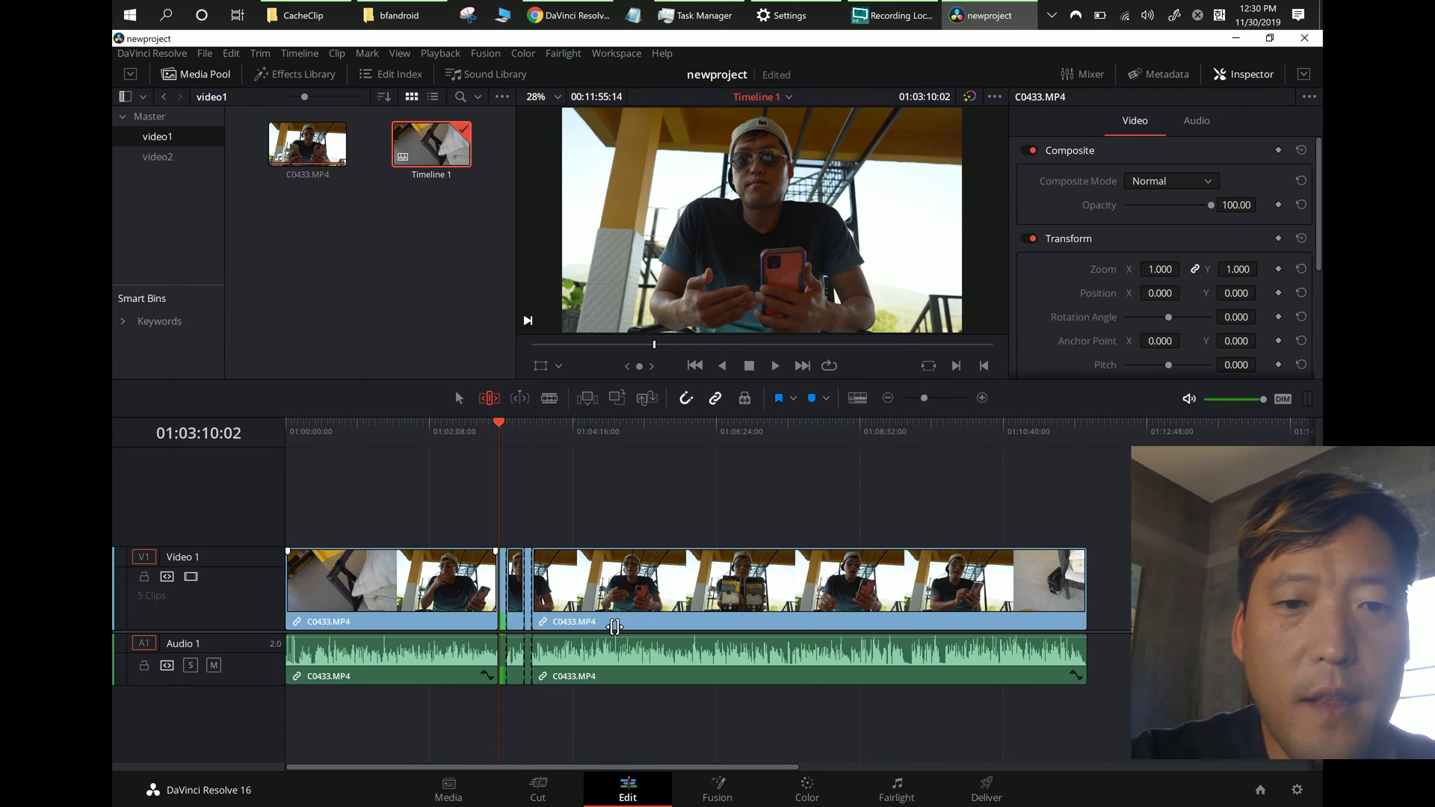
left_click(801, 595)
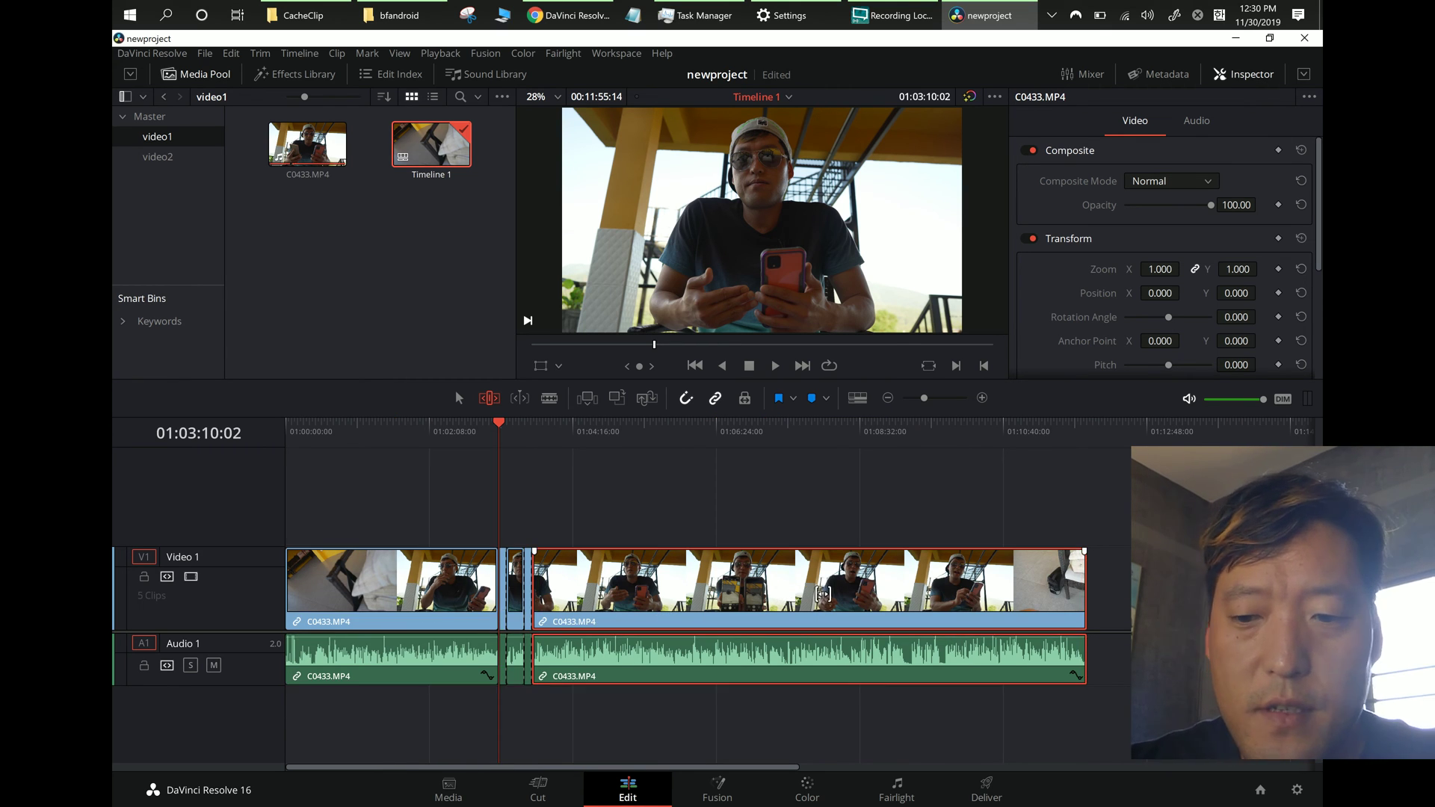
key("Delete")
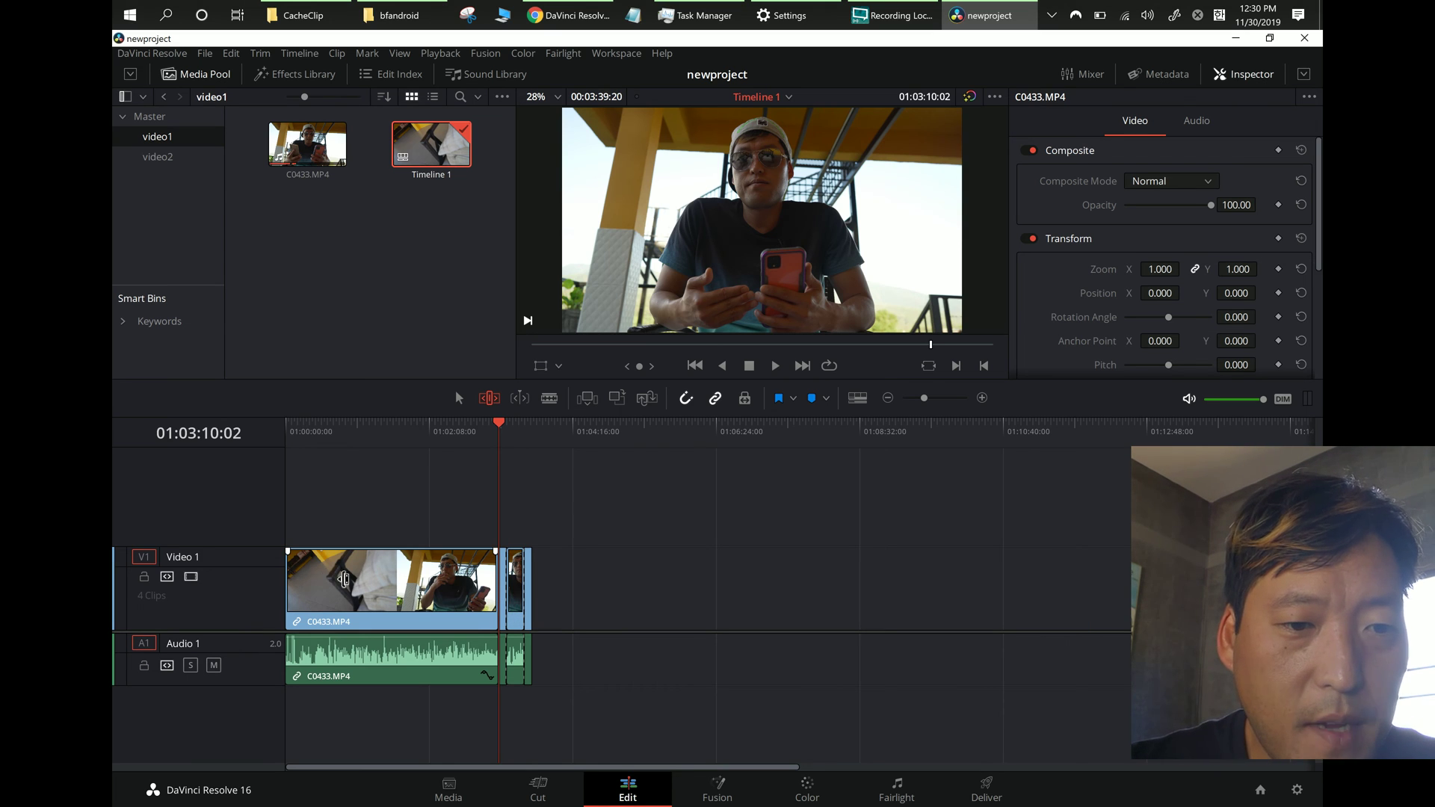
Step: Ripple trim about a minute and a half off the start of the first clip and return the playhead to 01:00:00:00
left_click_drag(295, 580, 395, 580)
left_click_drag(312, 435, 267, 438)
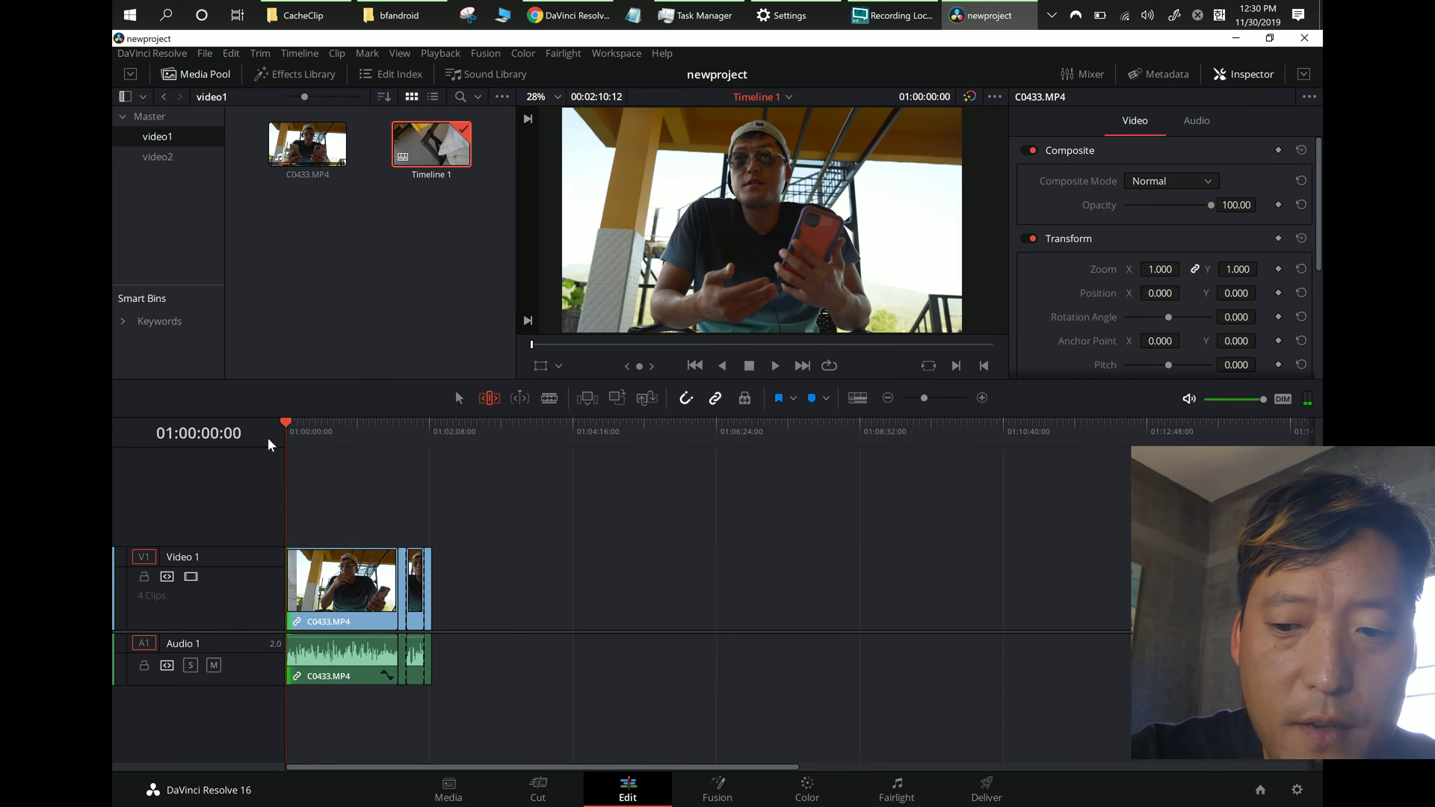
Step: Inspect the shortened timeline at several zoom levels and scrub through its opening, ending at the timeline start
key("ctrl+equal")
key("ctrl+equal")
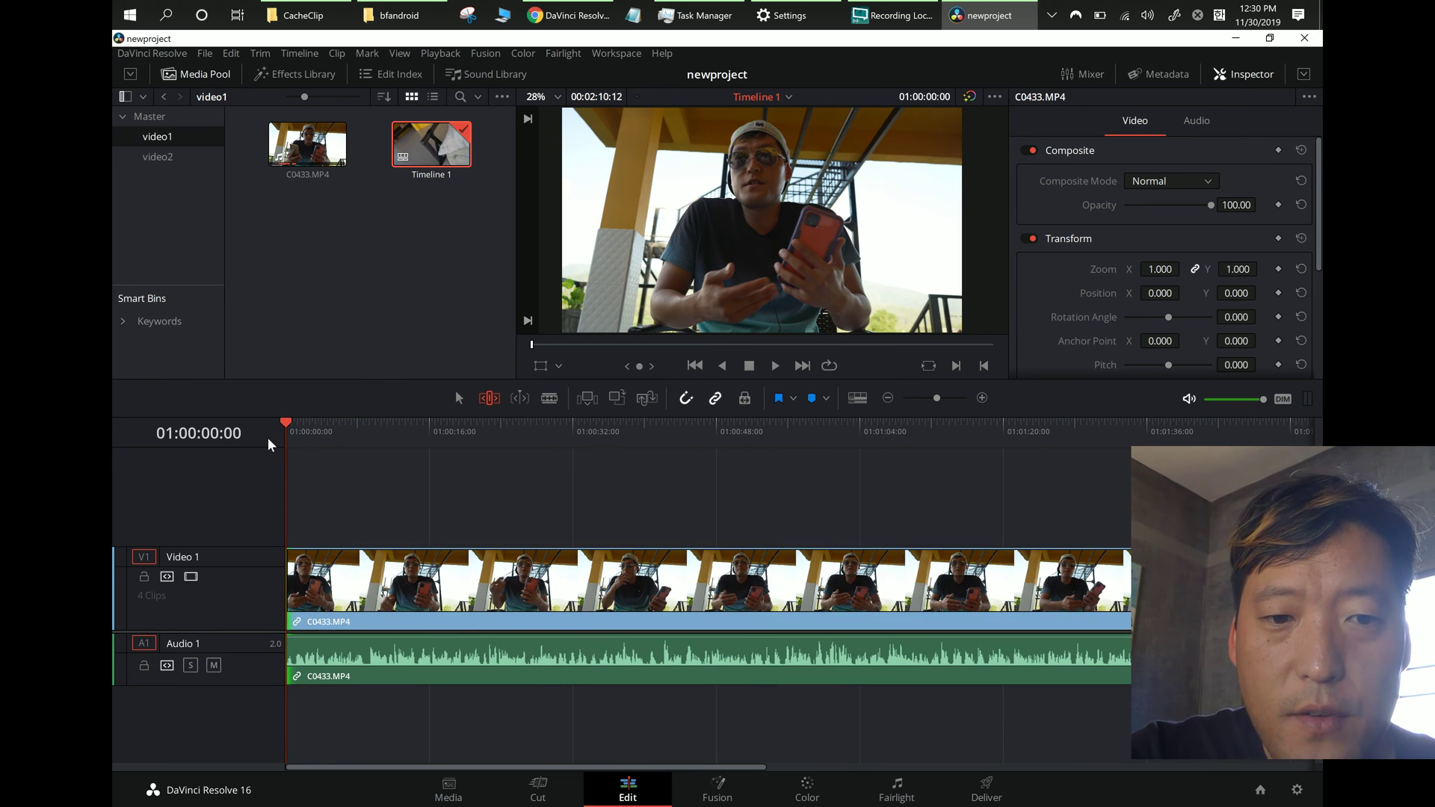
key("ctrl+equal")
key("ctrl+equal")
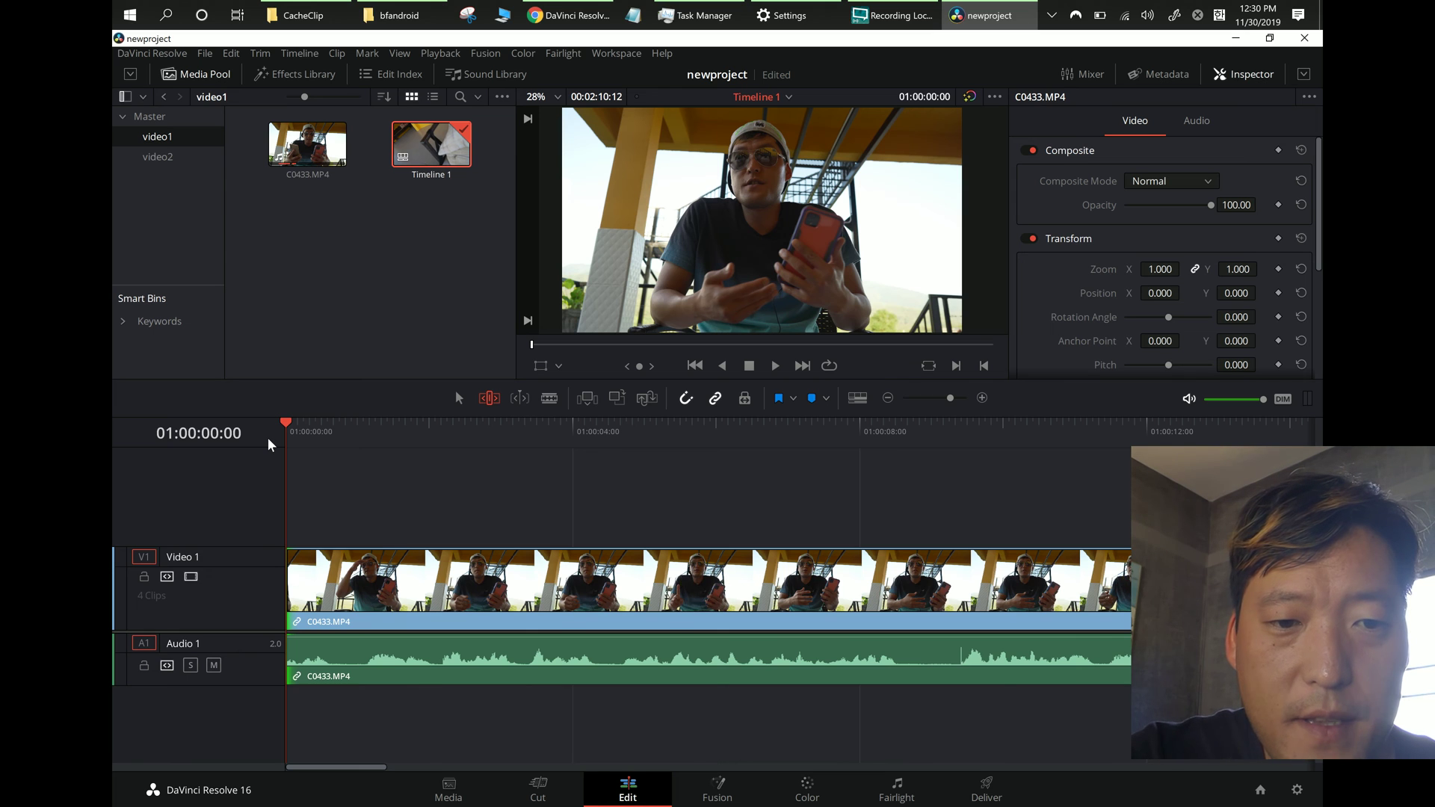
key("ctrl+minus")
key("ctrl+minus")
key("ctrl+minus")
key("ctrl+minus")
key("ctrl+equal")
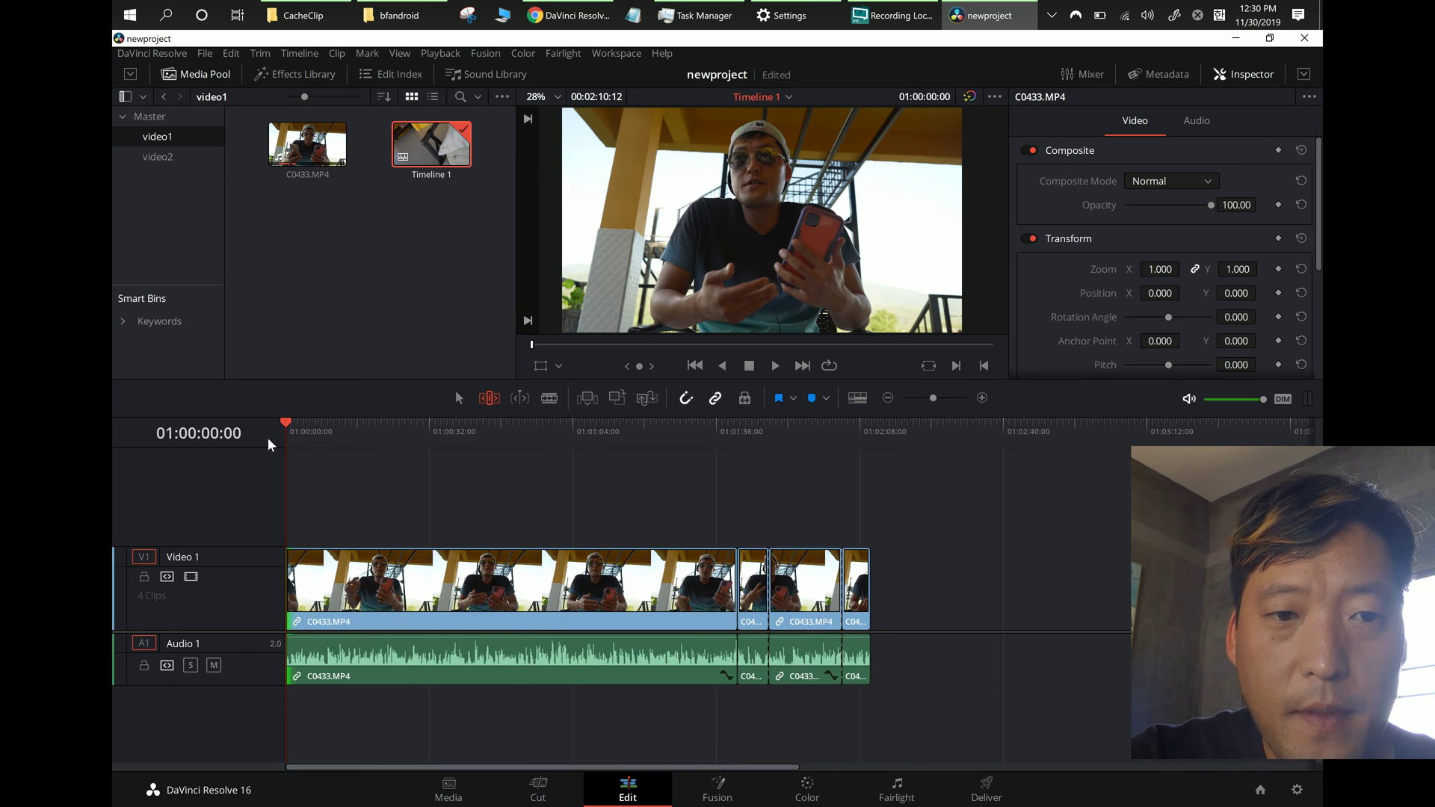
left_click(372, 441)
left_click(415, 441)
left_click_drag(404, 440, 286, 441)
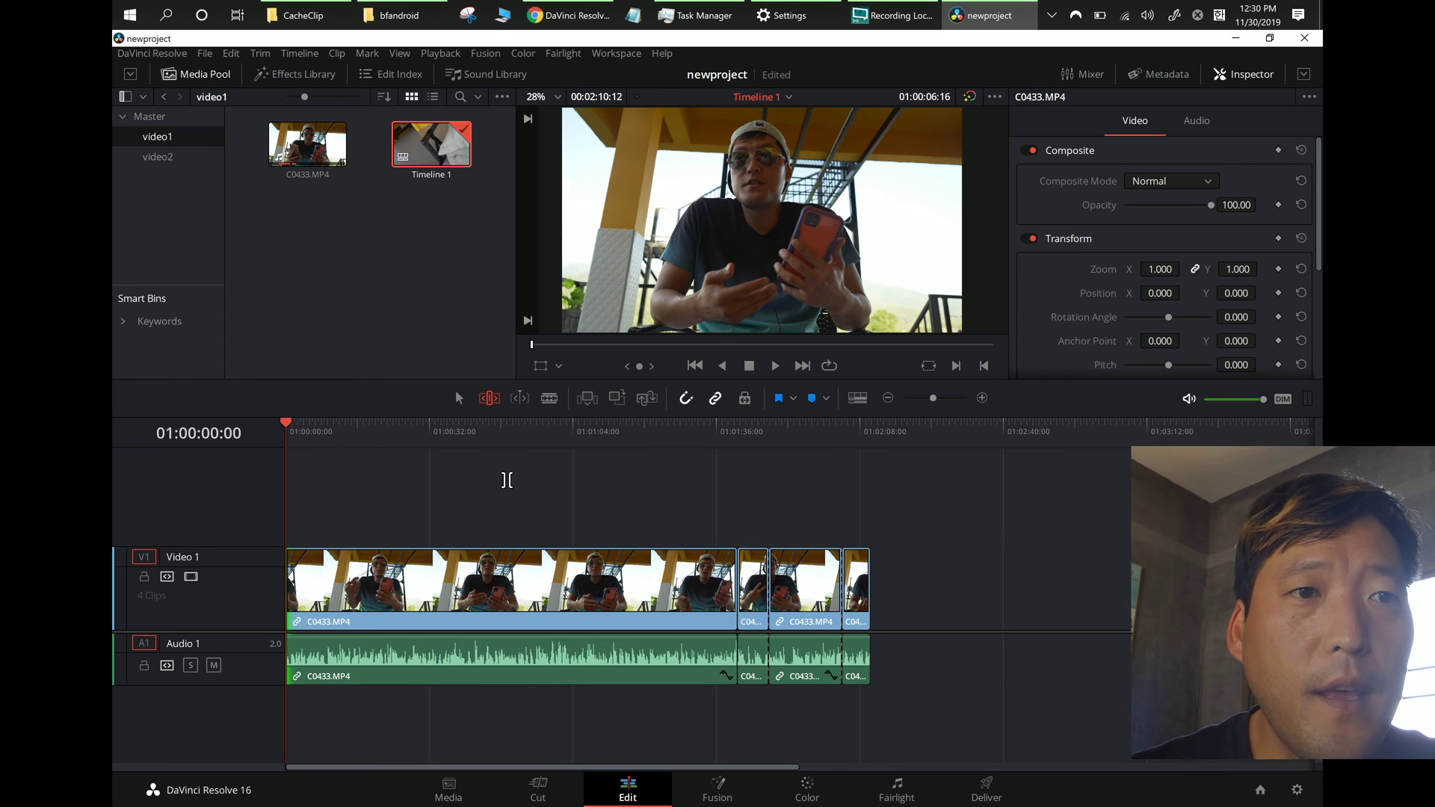
Step: Add a Text title from the Effects Library on a new Video 2 track at the timeline start and extend it to the end of the video
left_click(299, 75)
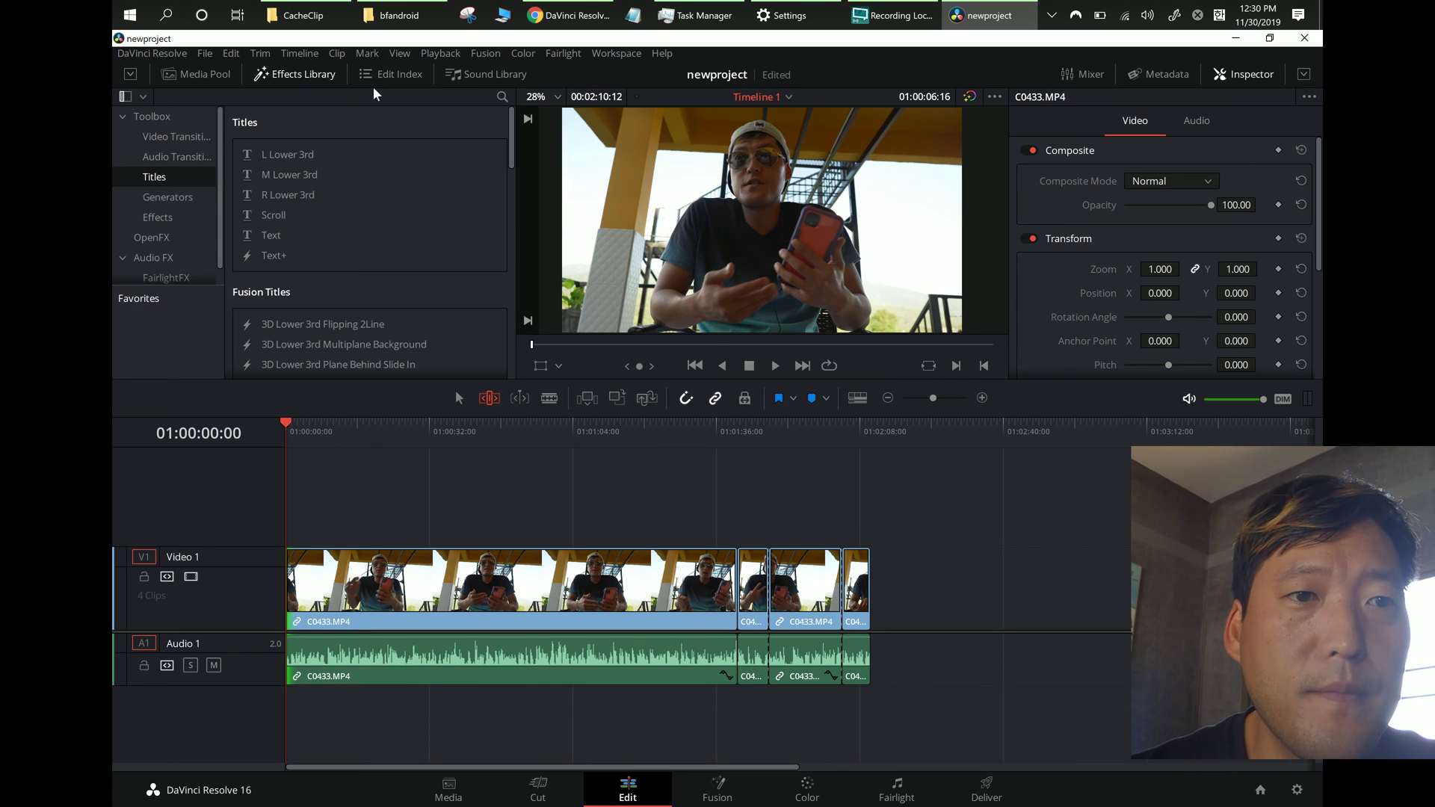
left_click(208, 73)
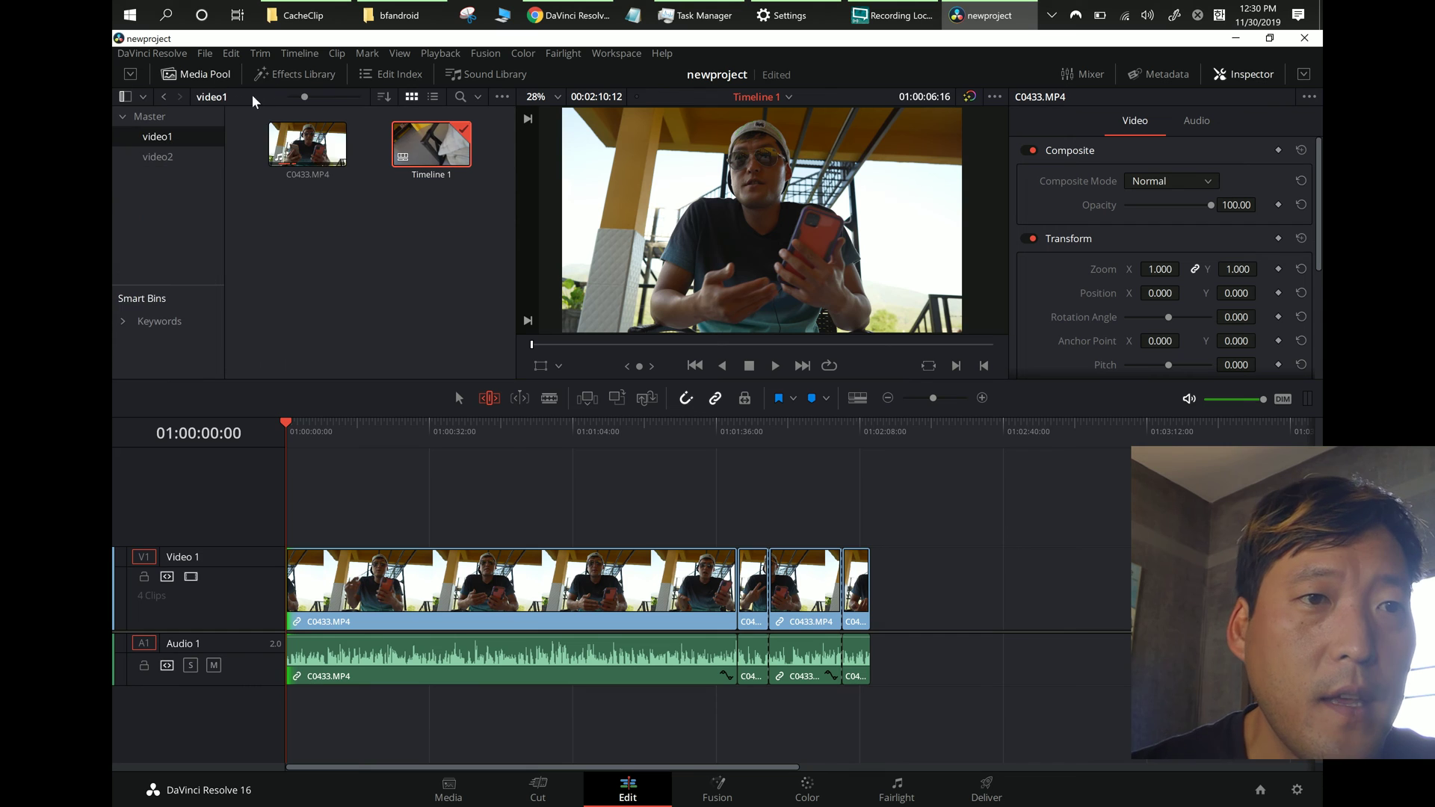
left_click(197, 73)
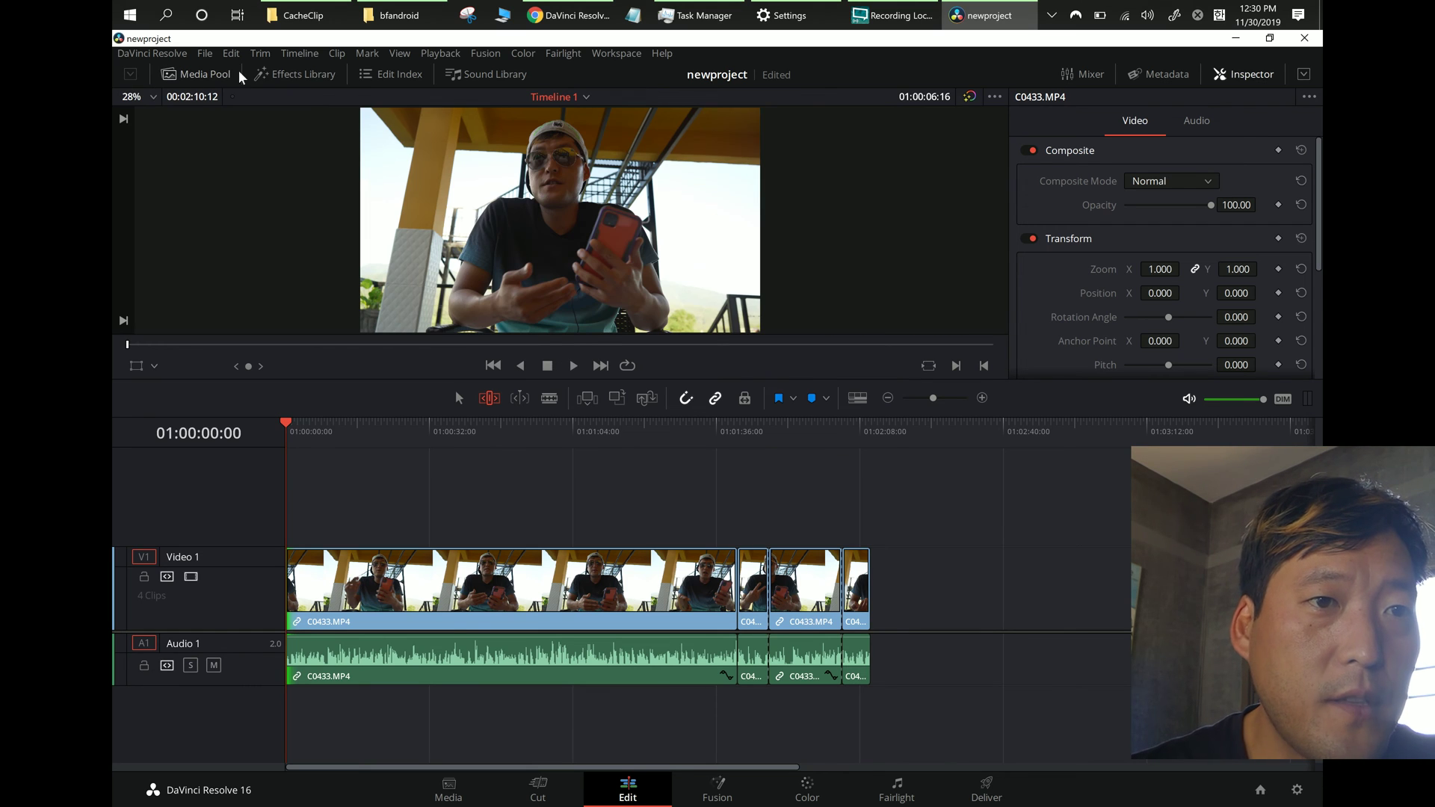
left_click(299, 74)
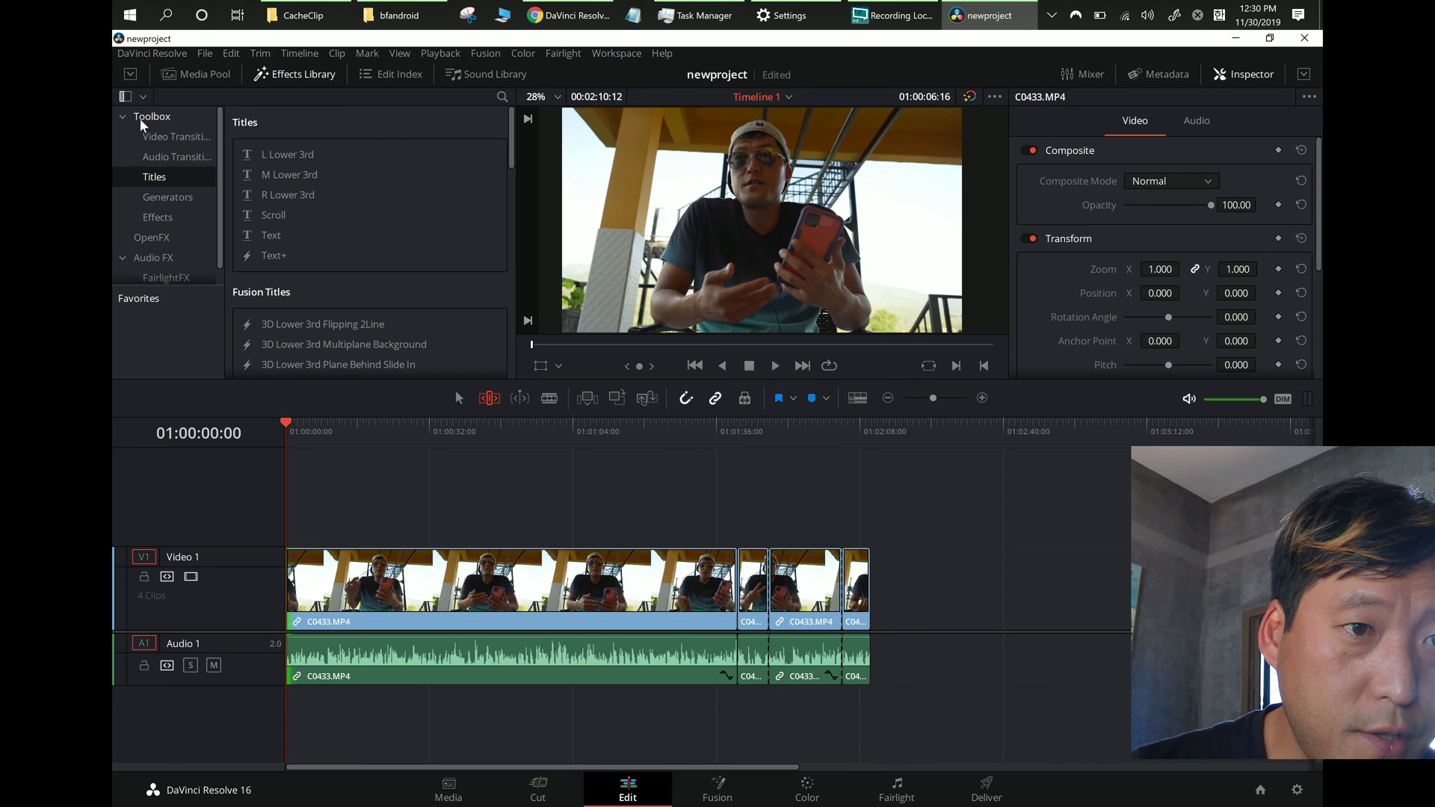
left_click_drag(259, 235, 273, 537)
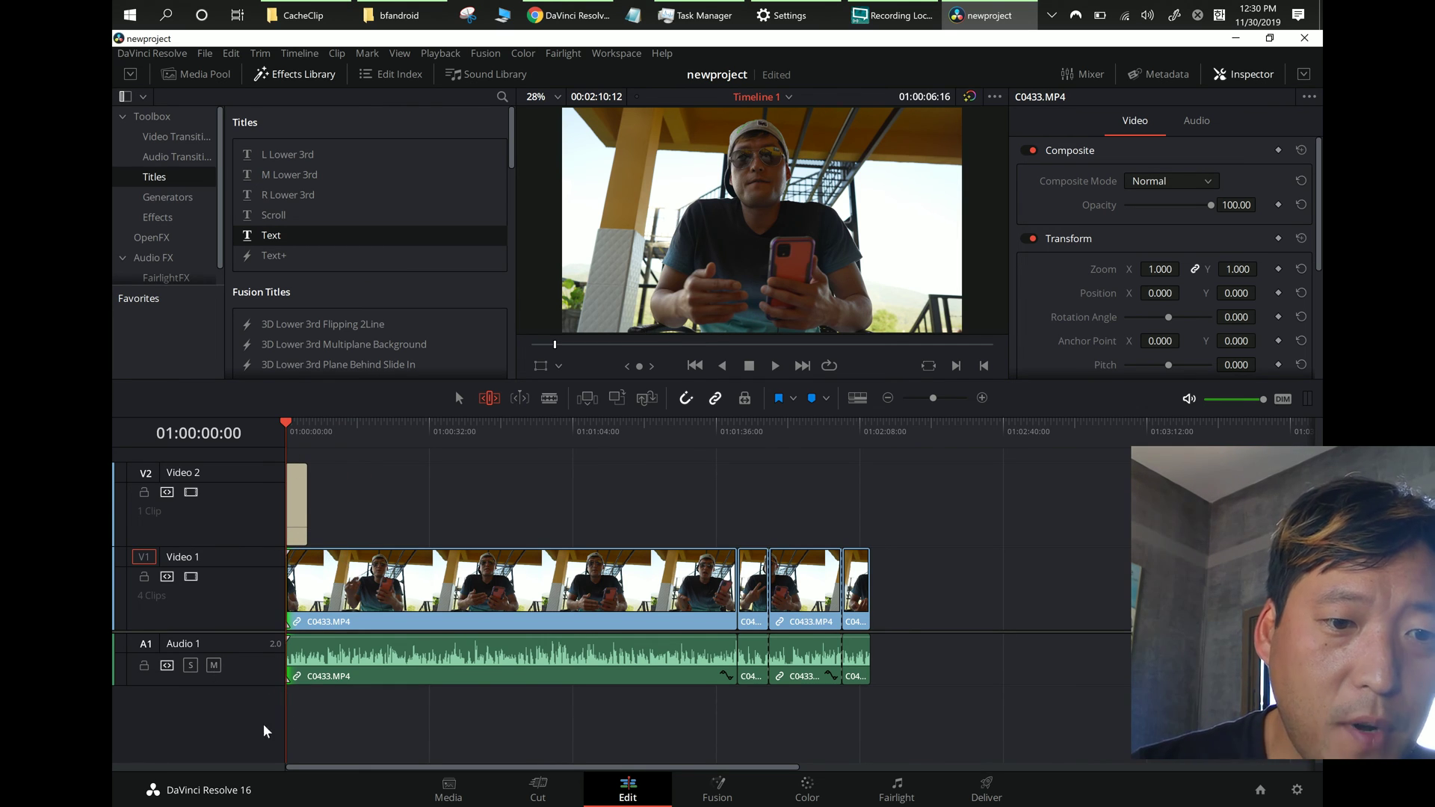
left_click(297, 505)
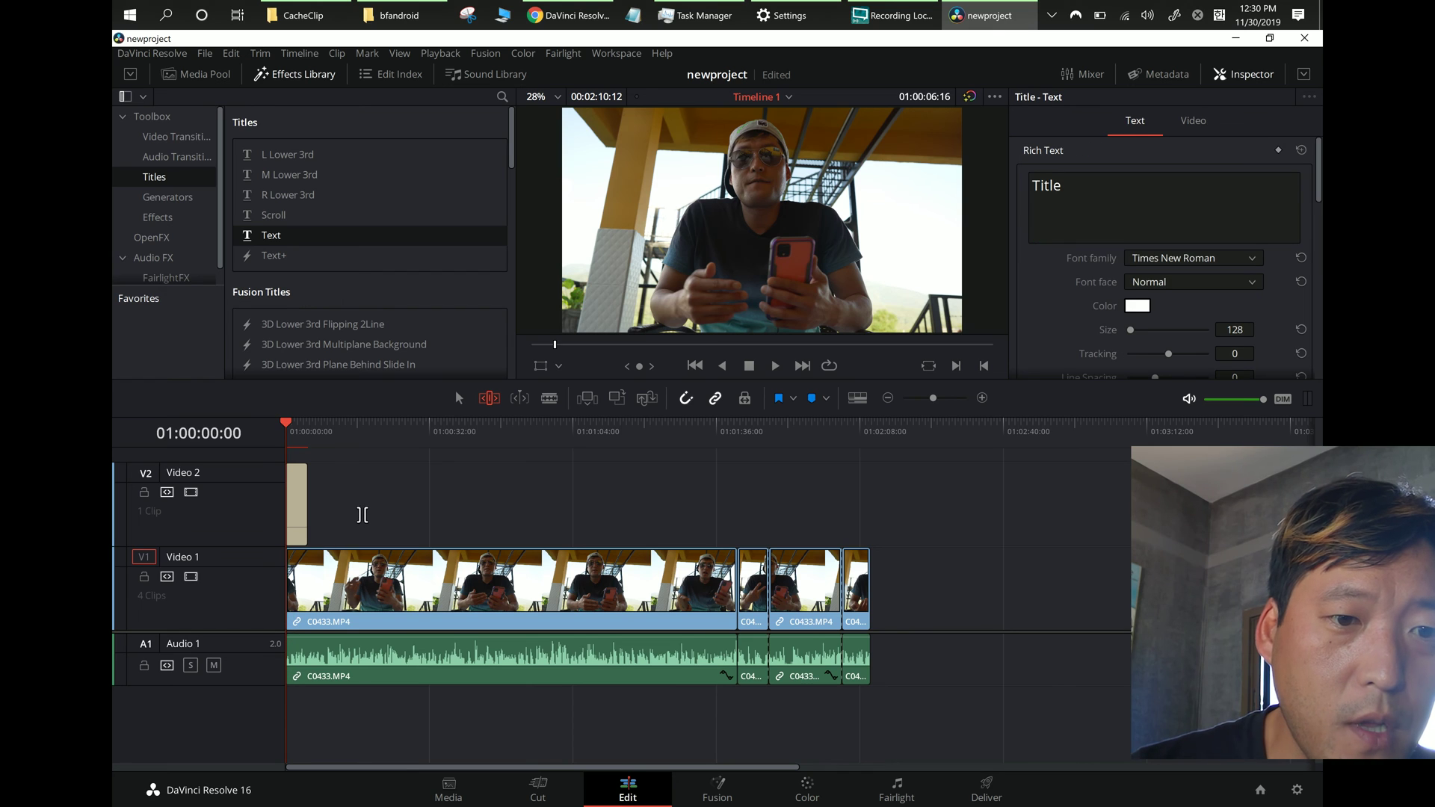
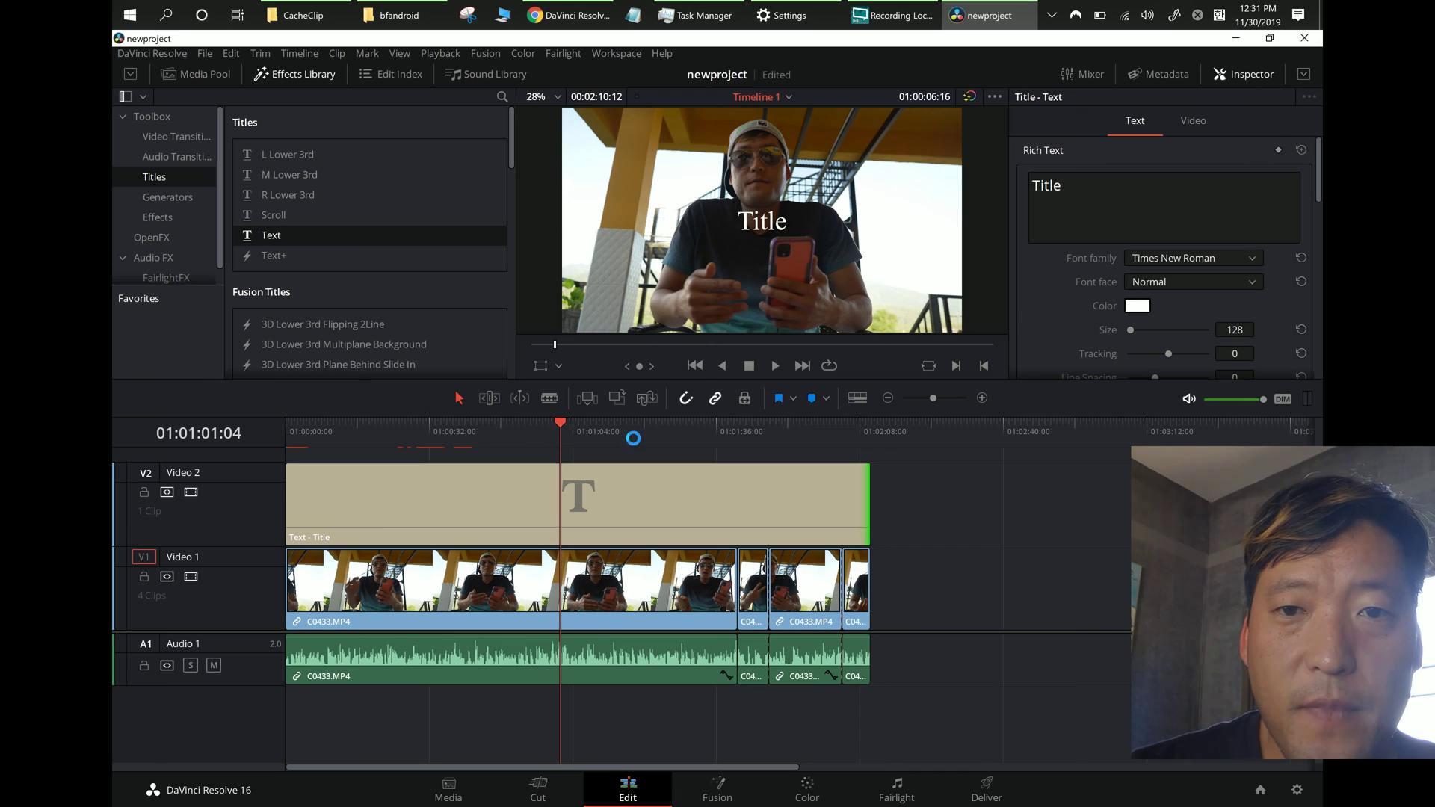
Step: Compare the Inspector settings of the title clip with those of the first video clip, and reselect the title clip
left_click(1061, 187)
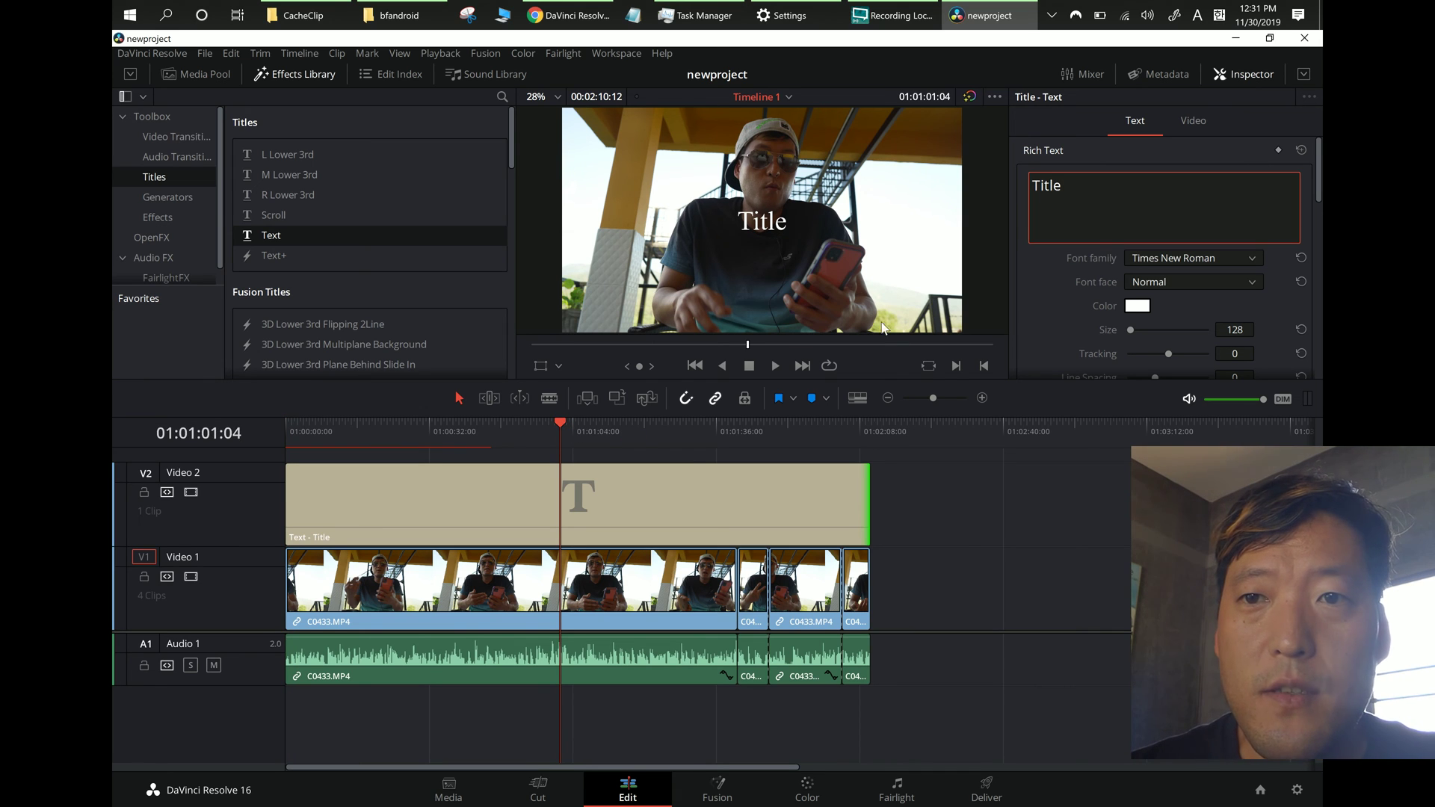
left_click(1261, 79)
left_click(1244, 74)
left_click(758, 525)
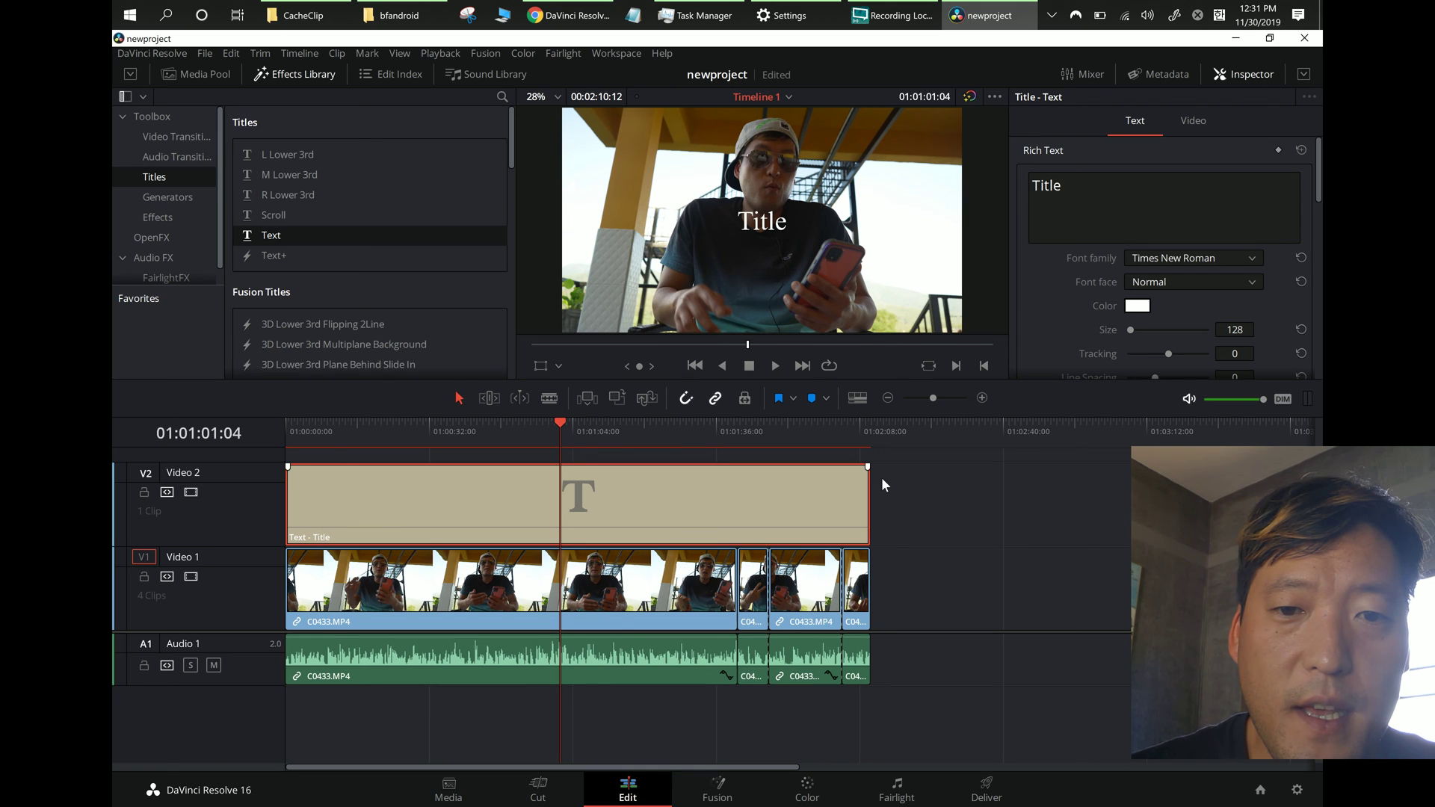
left_click(598, 587)
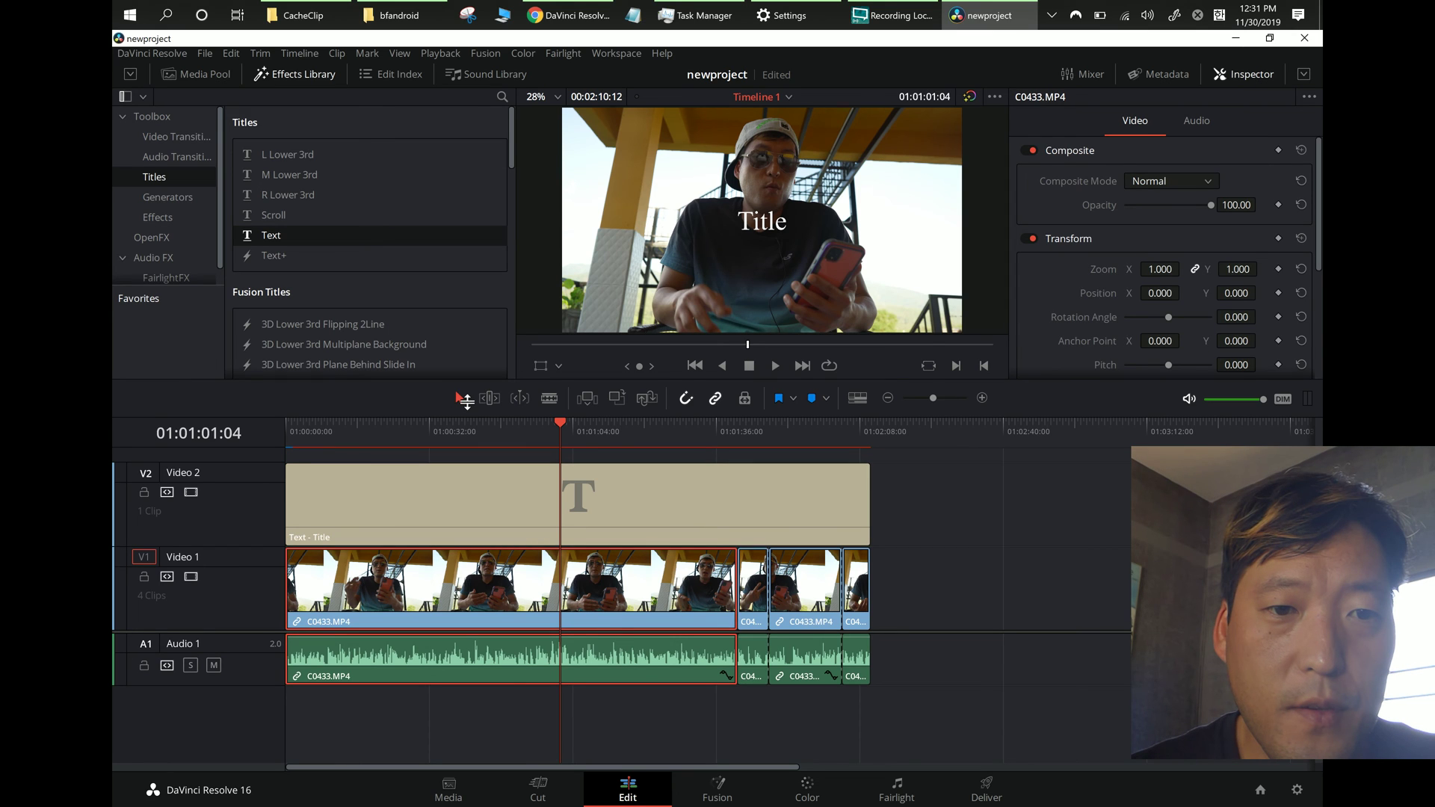
left_click(661, 516)
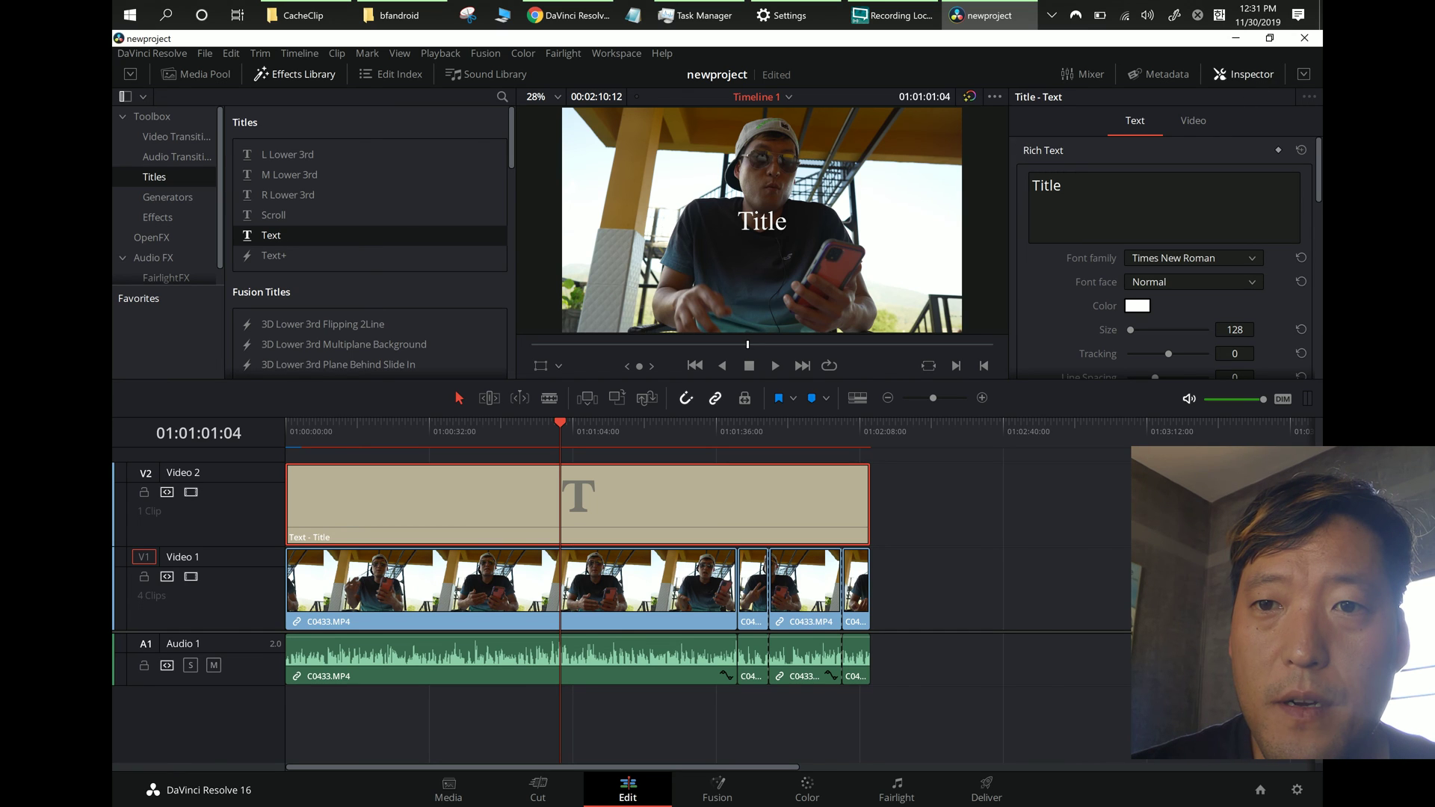
Step: Replace the title's text with "My first video"
left_click(1038, 186)
key("ctrl+a")
type("My first")
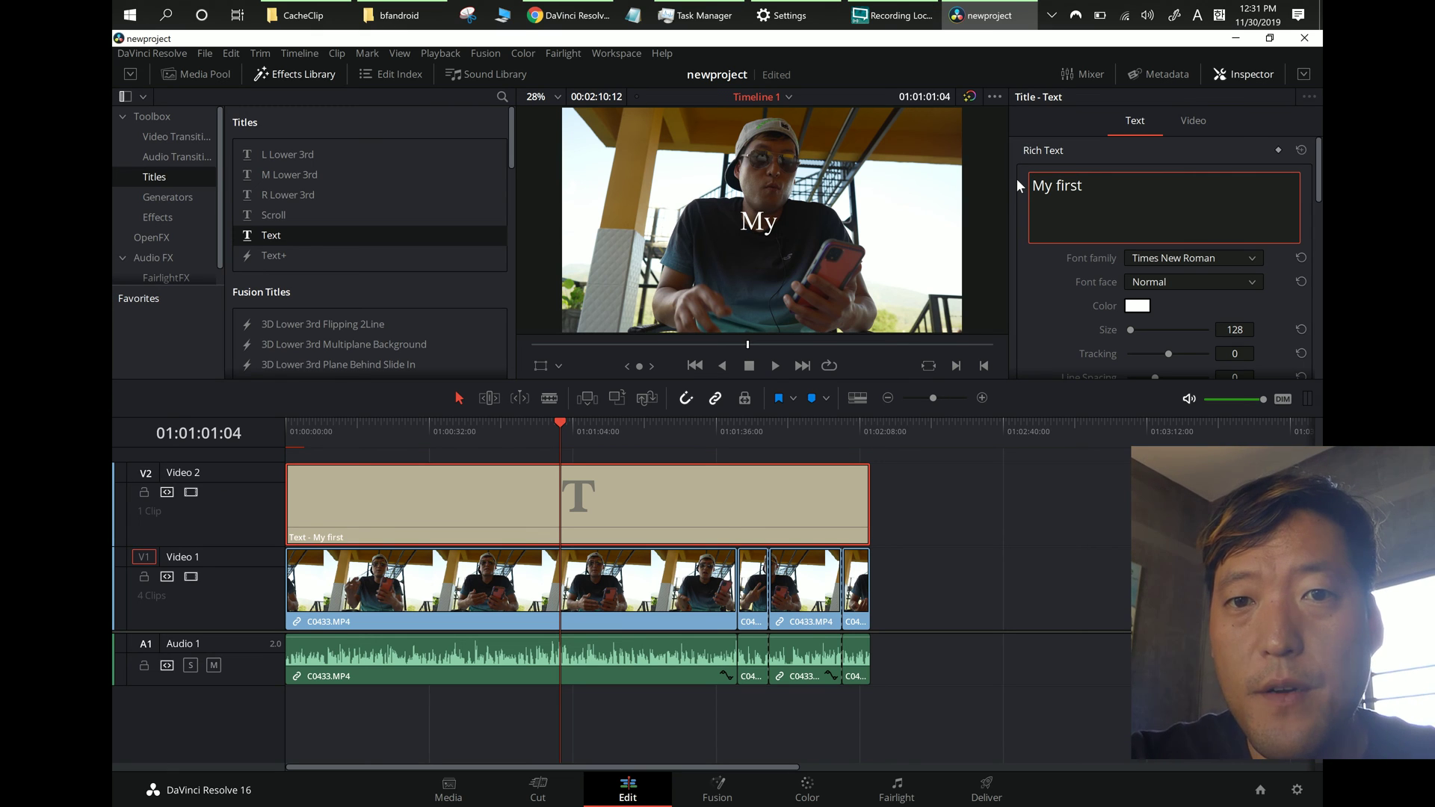
type(" video")
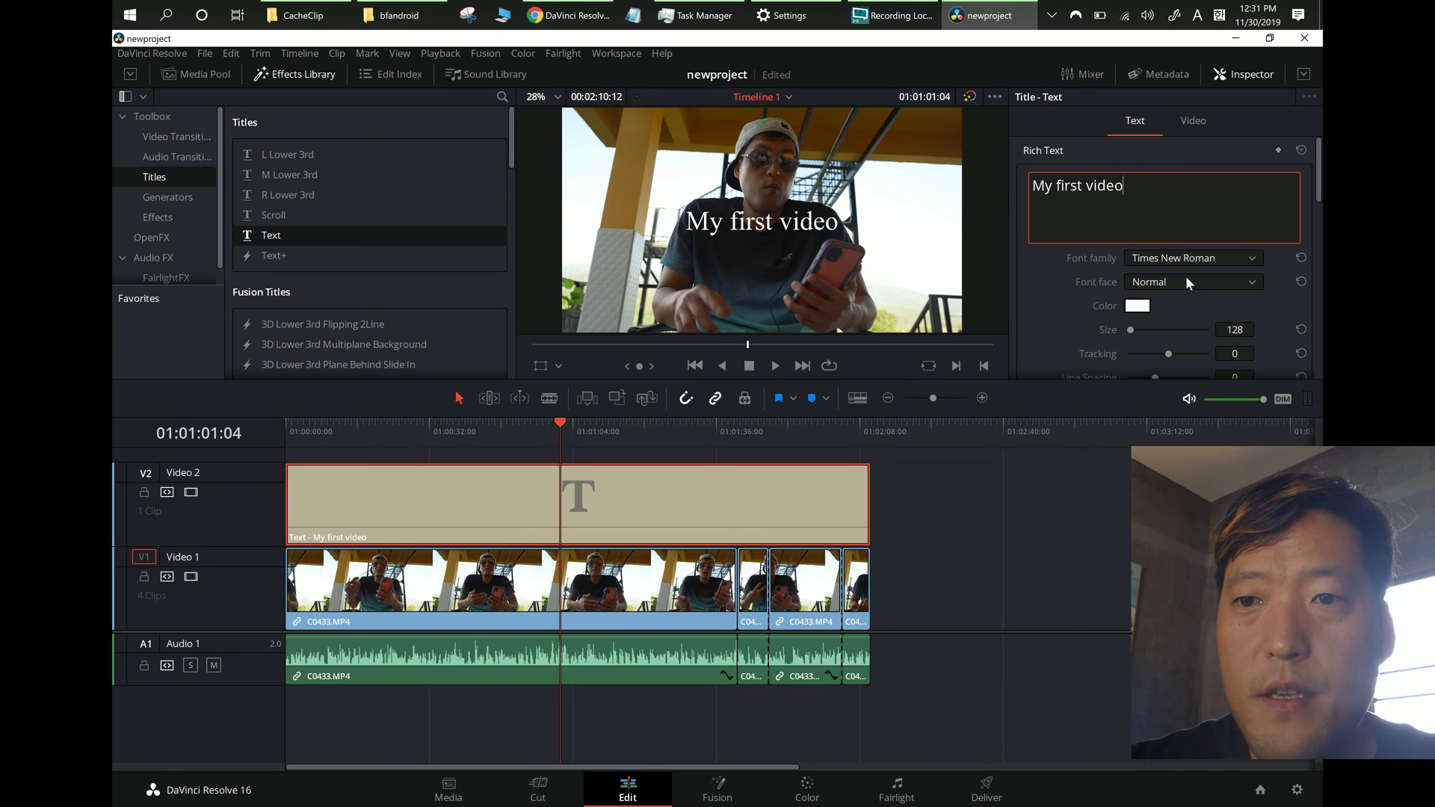
Step: Save the project and set the full title text's font to Impact at size 106
key("ctrl+s")
key("ctrl+a")
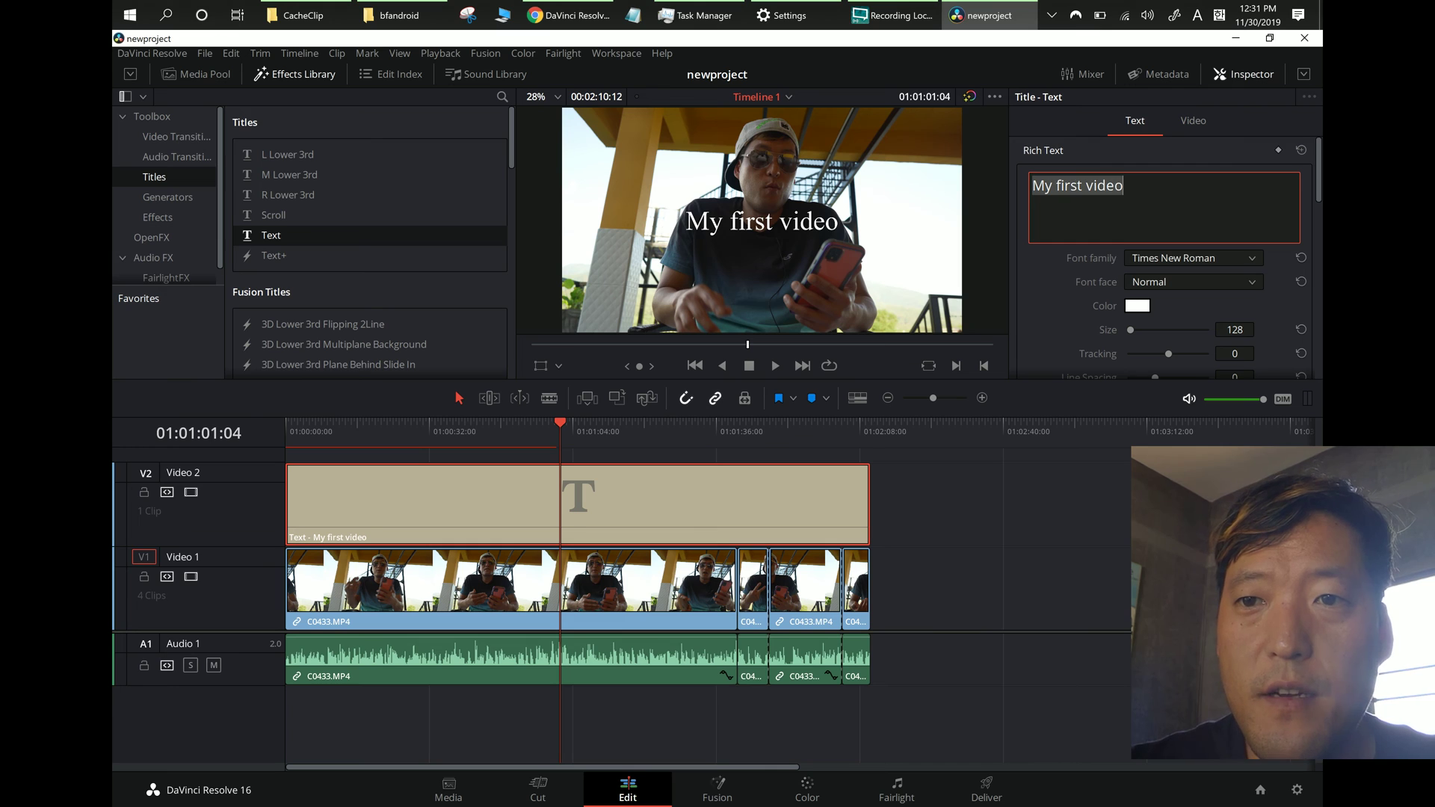
left_click(1191, 259)
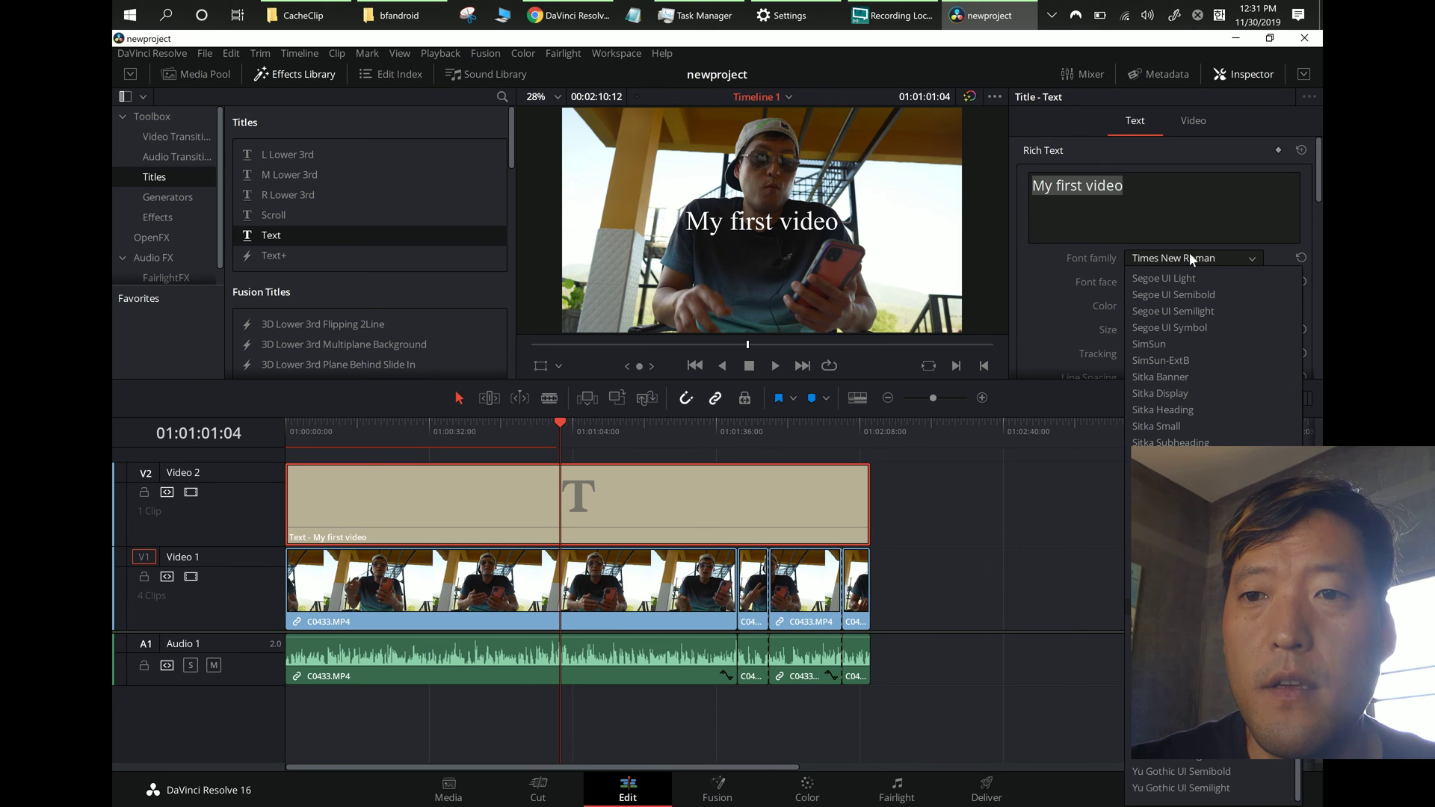
type("impact")
key("Return")
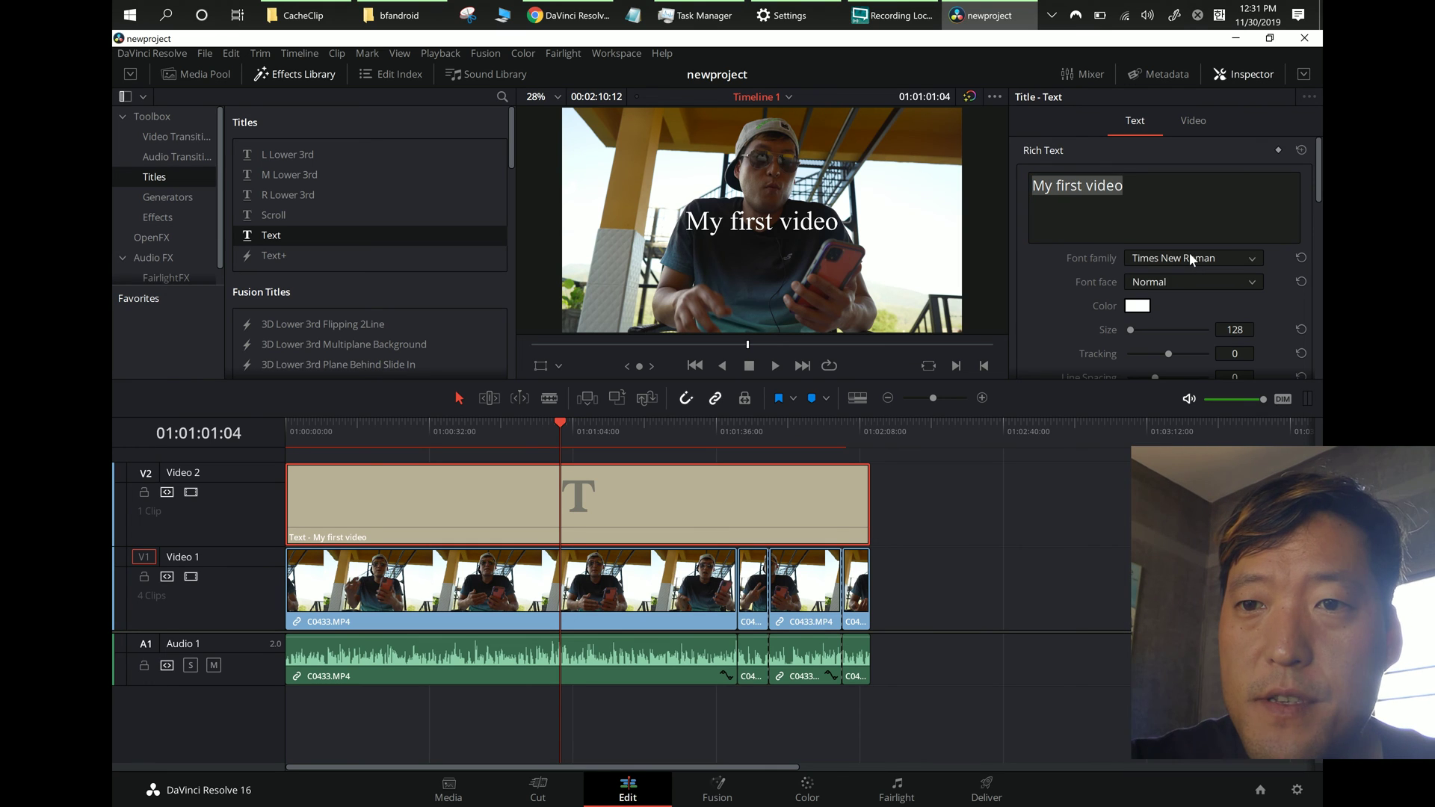
mouse_move(1235, 334)
left_mouse_down()
mouse_move(1181, 335)
mouse_move(1235, 334)
left_mouse_up()
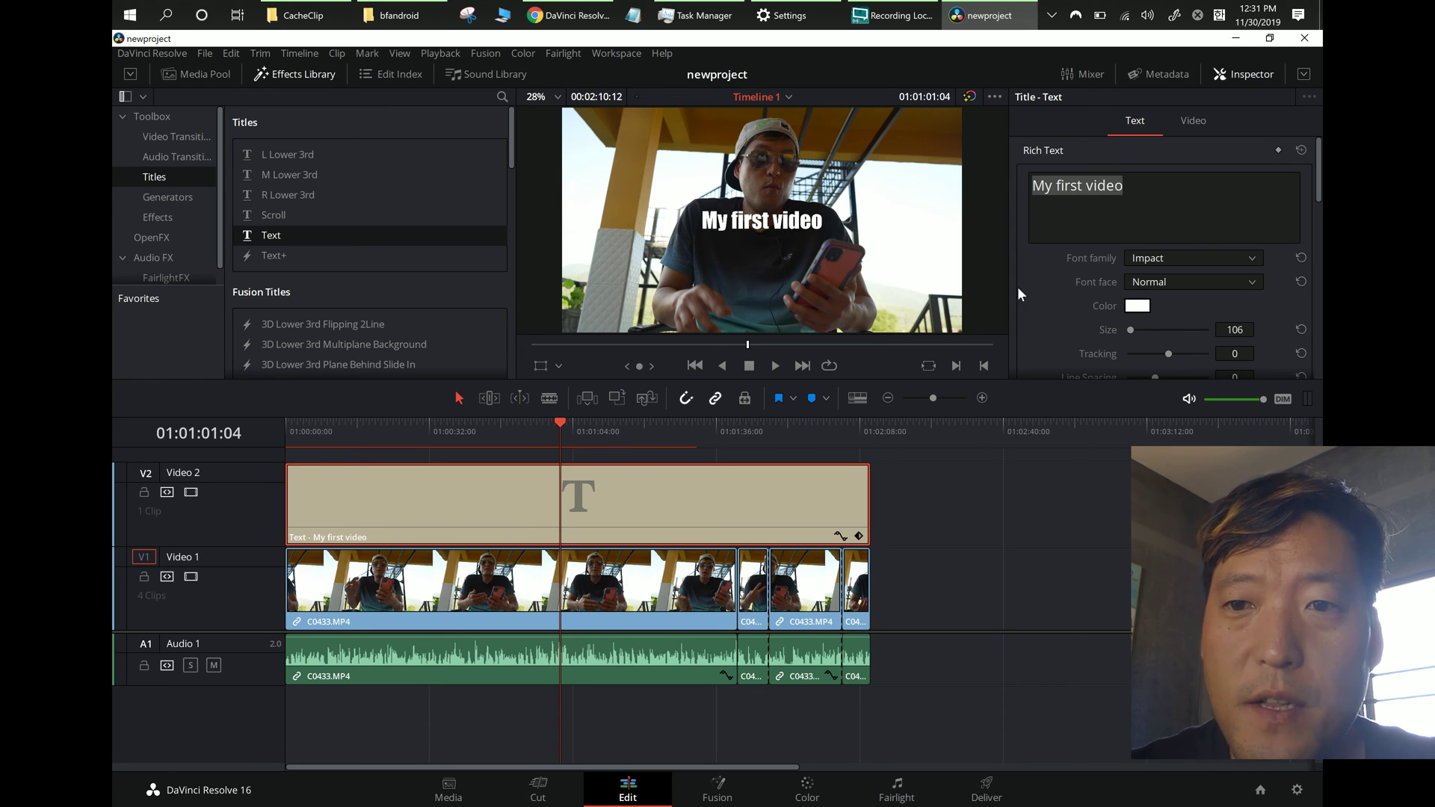
Step: Move the title to the lower part of the frame, at position X 2131 and Y 216
left_click_drag(774, 225, 782, 372)
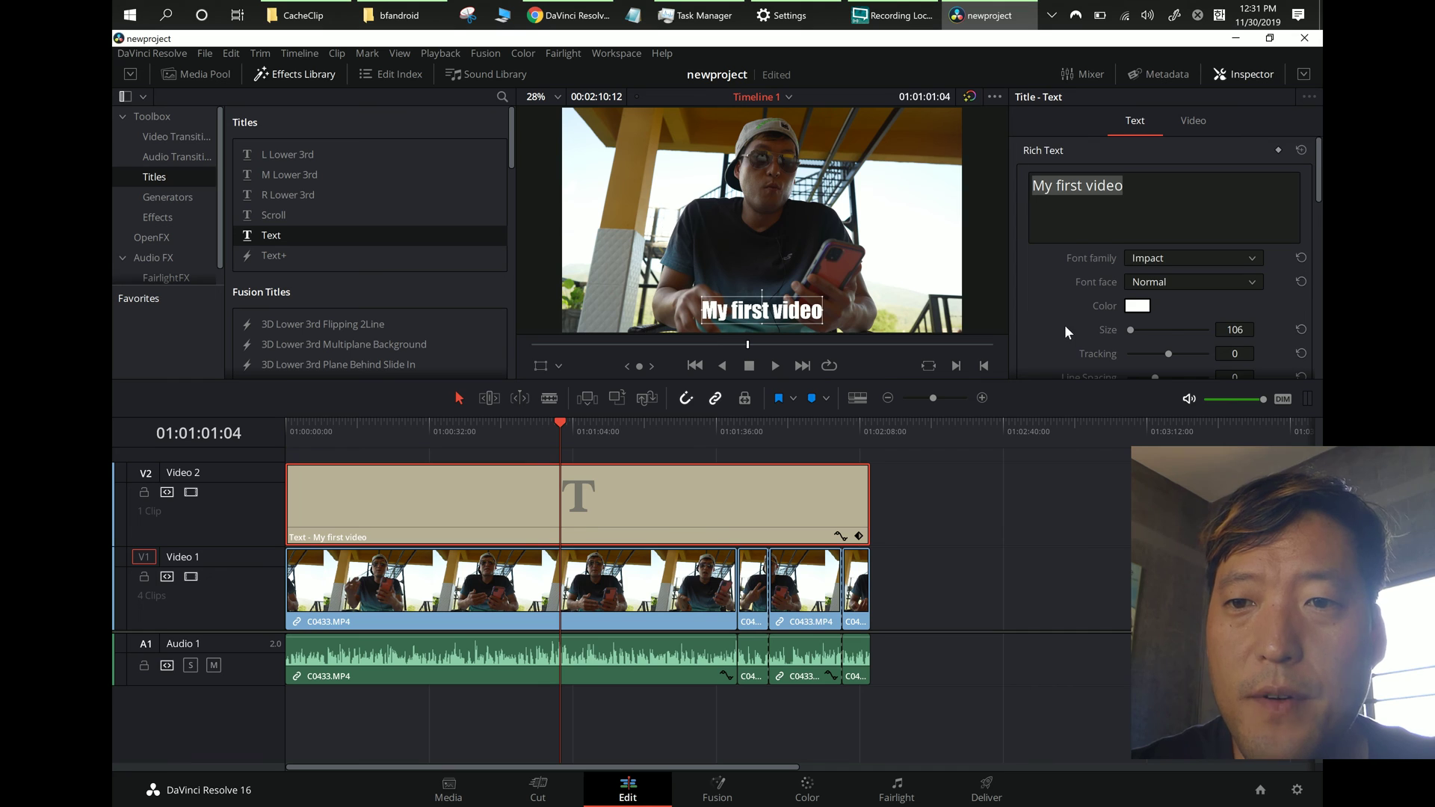
scroll(1067, 329, "down", 3)
scroll(1068, 330, "down", 3)
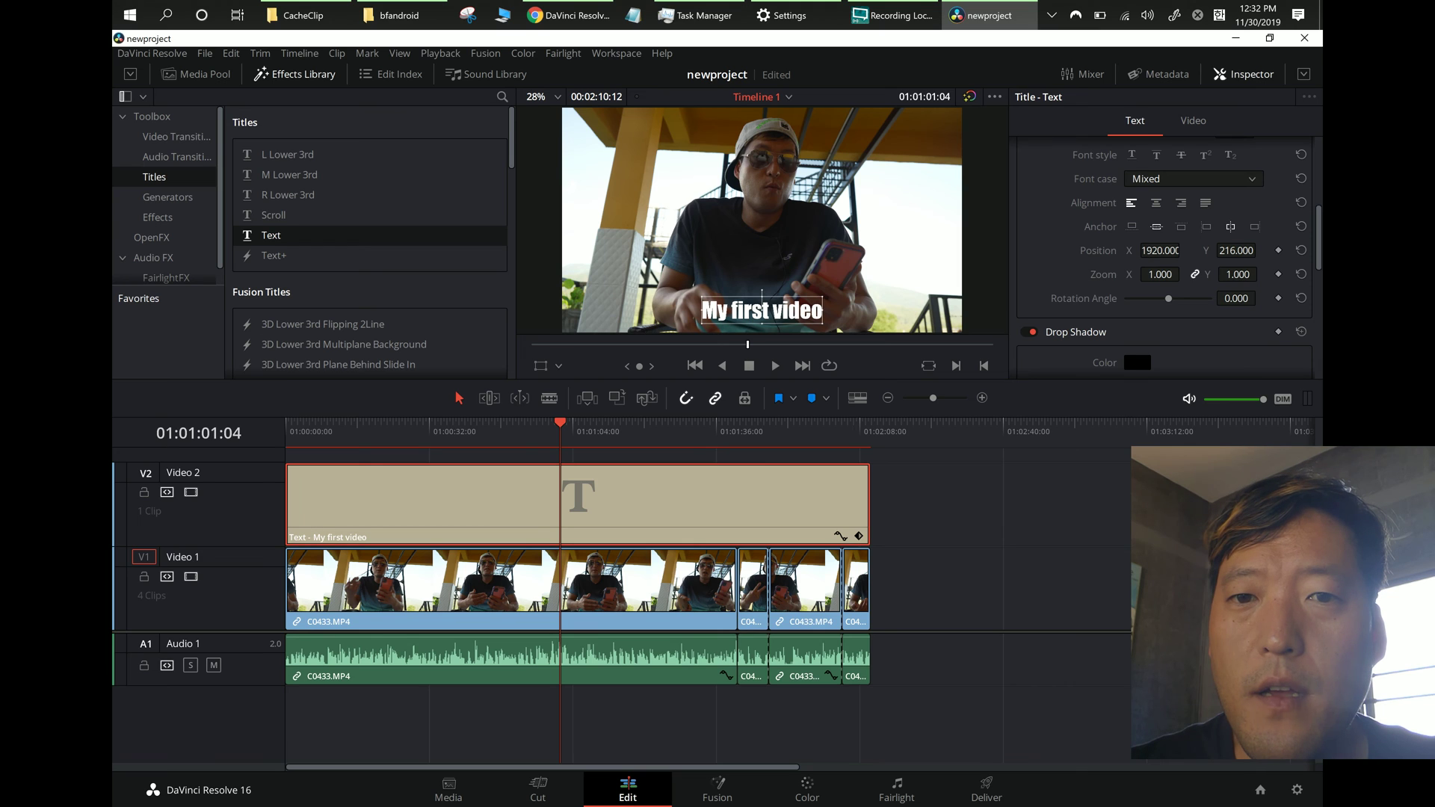
left_click_drag(1184, 250, 1184, 250)
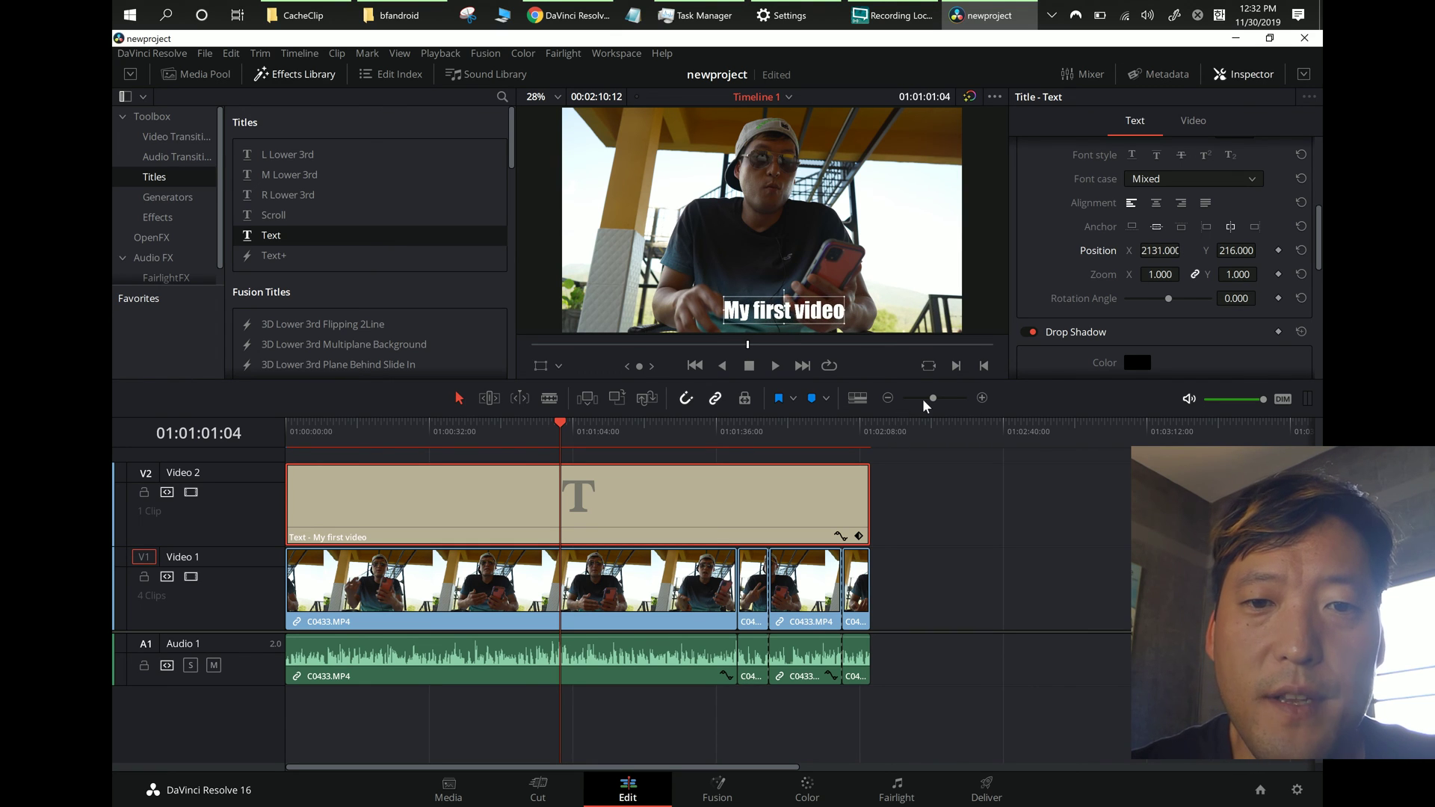
Step: Move the playhead to 01:01:24:04 and set the title's rotation angle to -360
left_click(664, 449)
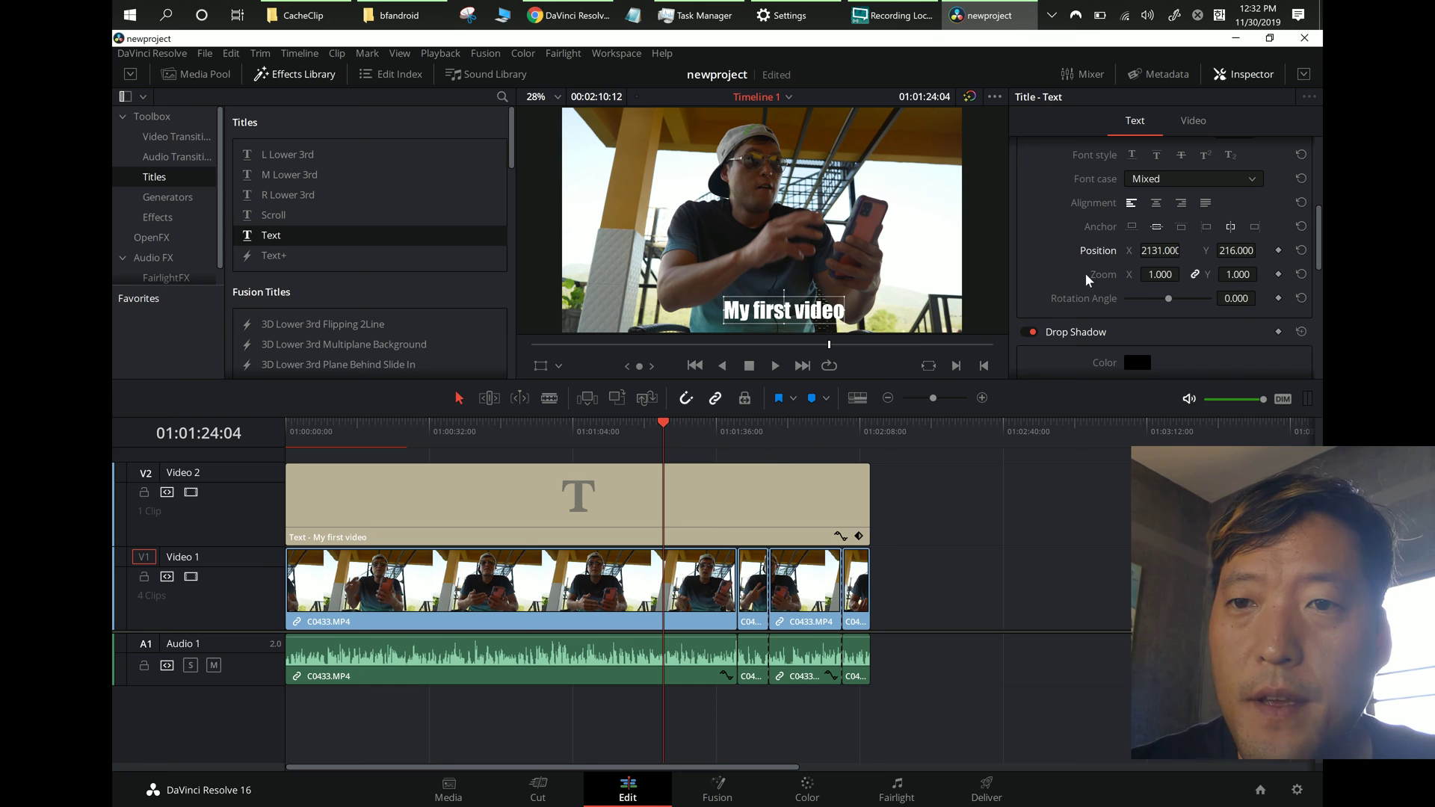
scroll(1089, 281, "up", 5)
scroll(1074, 330, "down", 6)
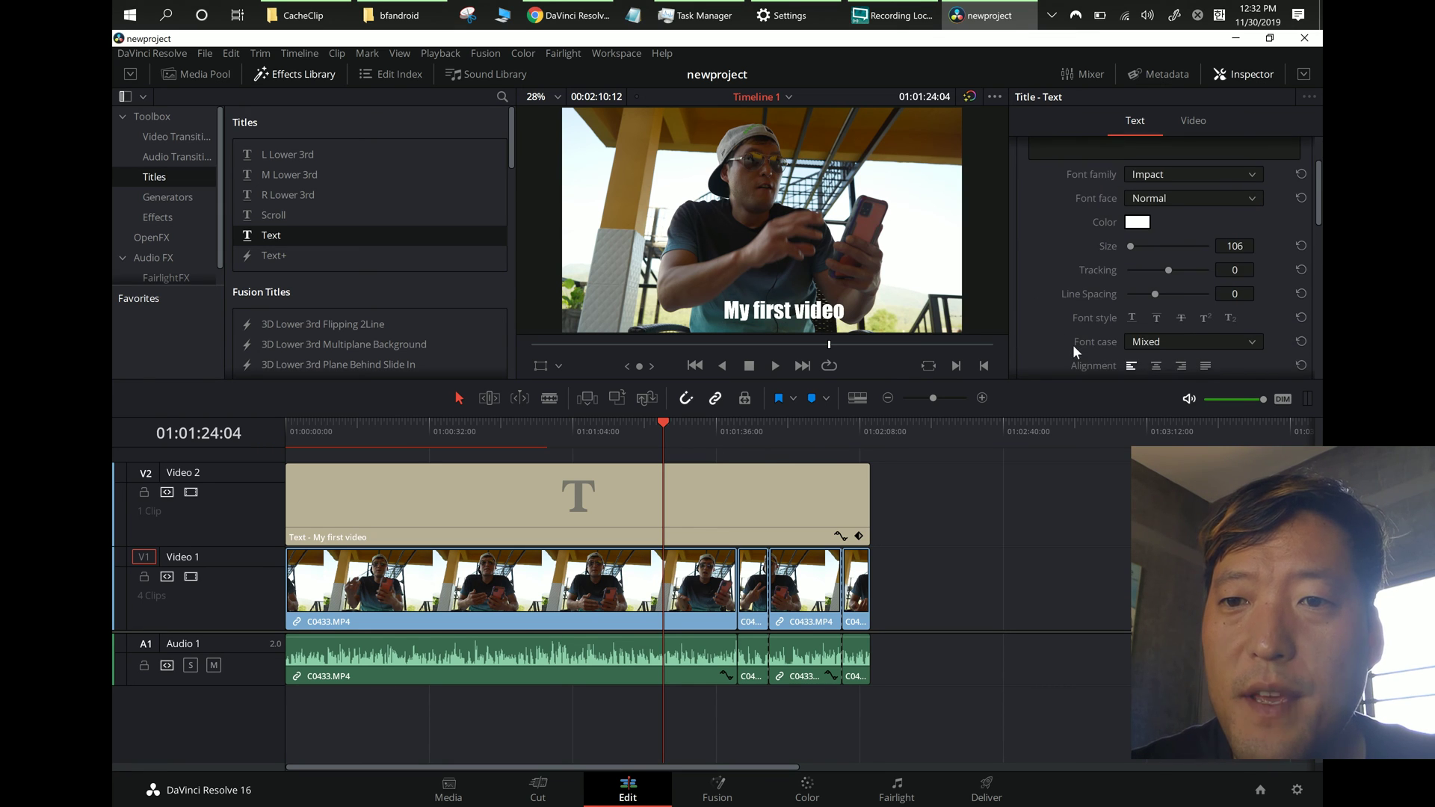
scroll(1062, 364, "down", 4)
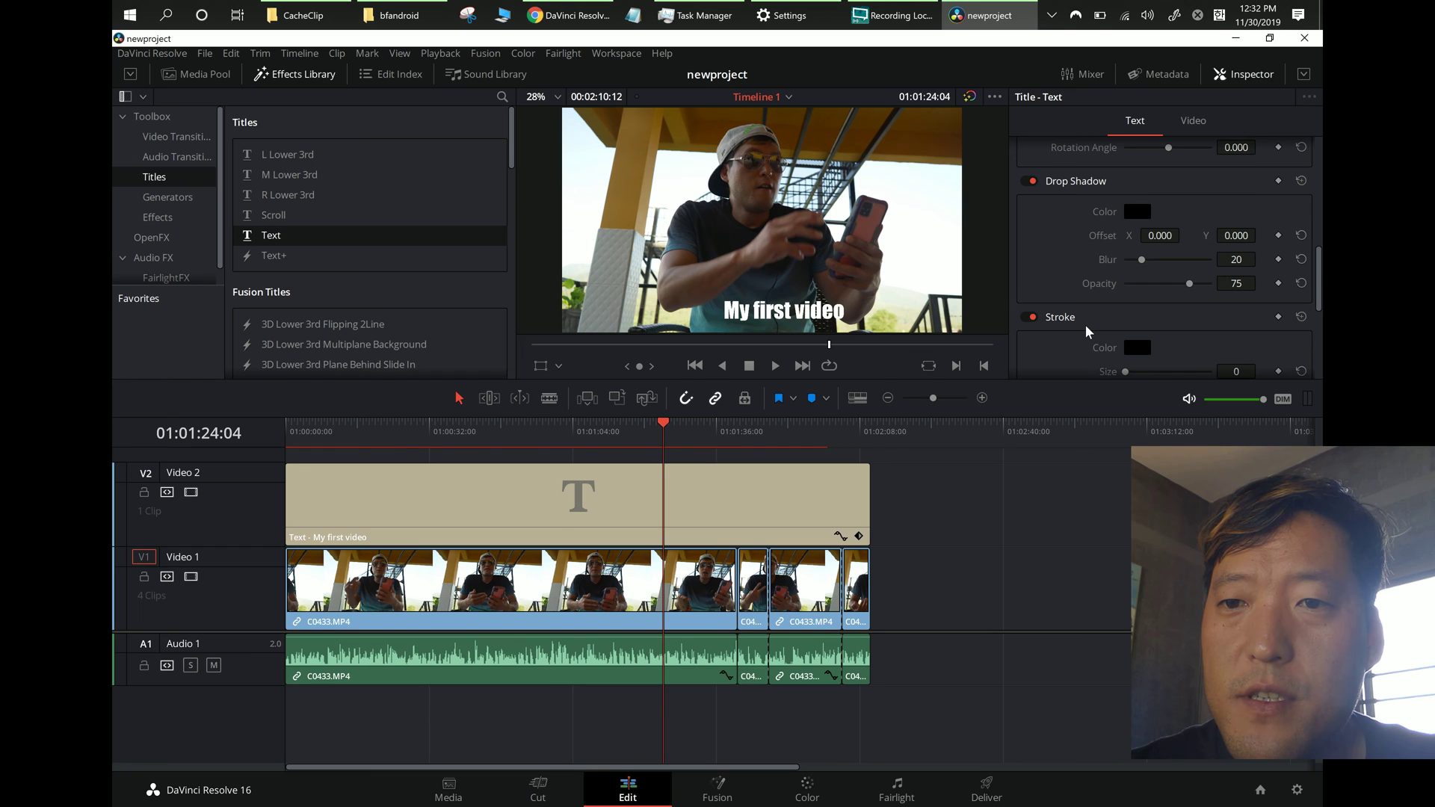
scroll(1088, 331, "up", 3)
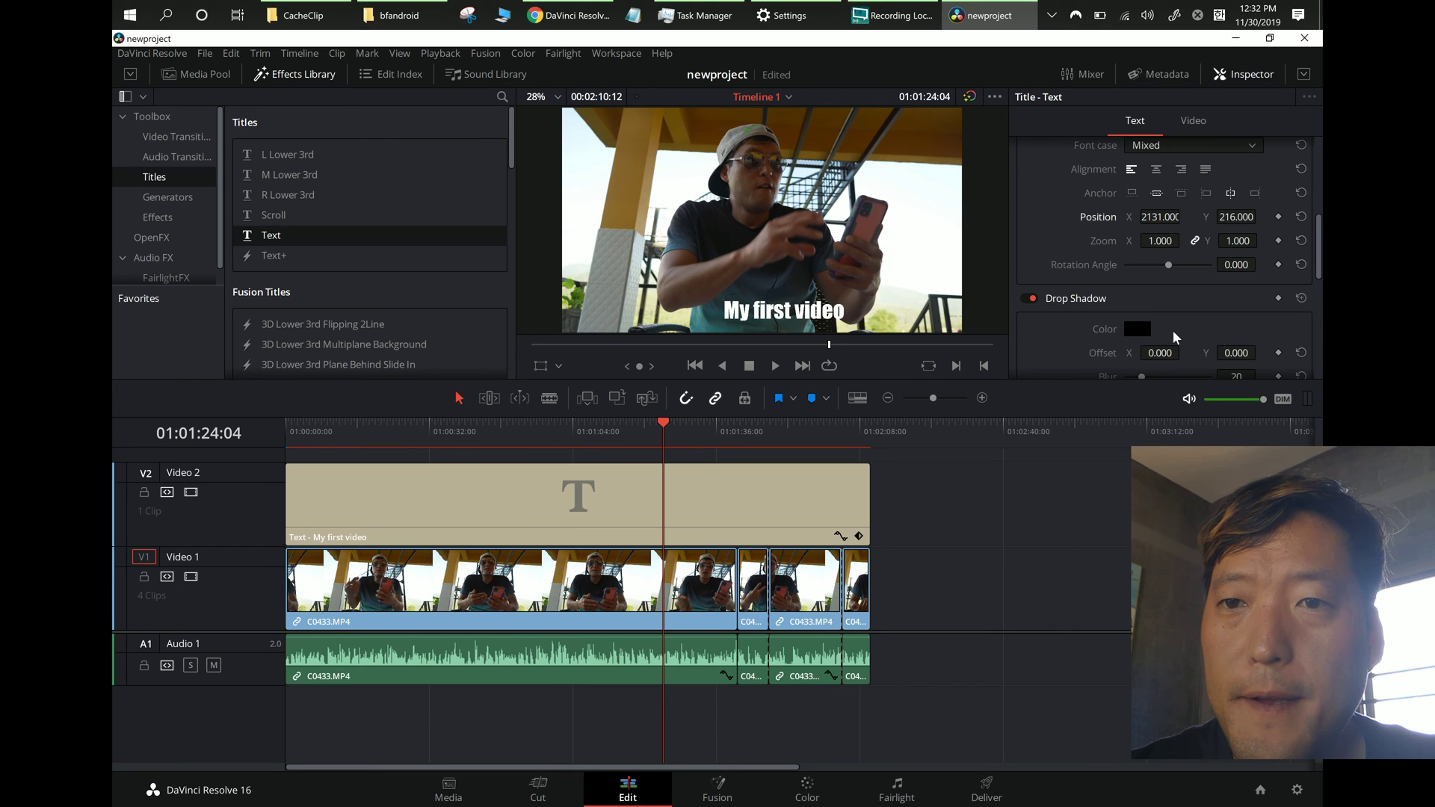
scroll(1174, 337, "up", 1)
left_click_drag(1168, 332, 1124, 334)
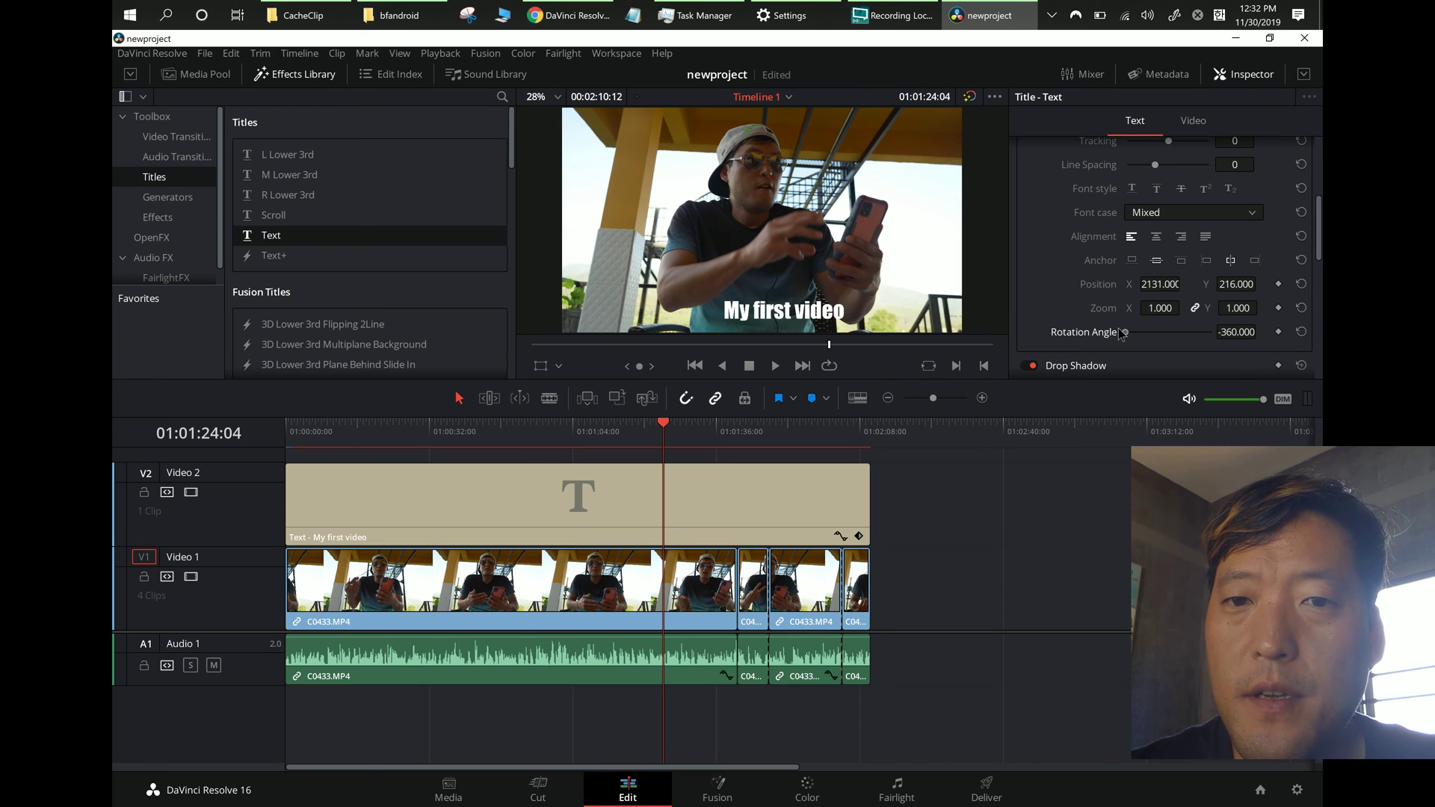
scroll(1105, 302, "up", 1)
scroll(1105, 303, "up", 3)
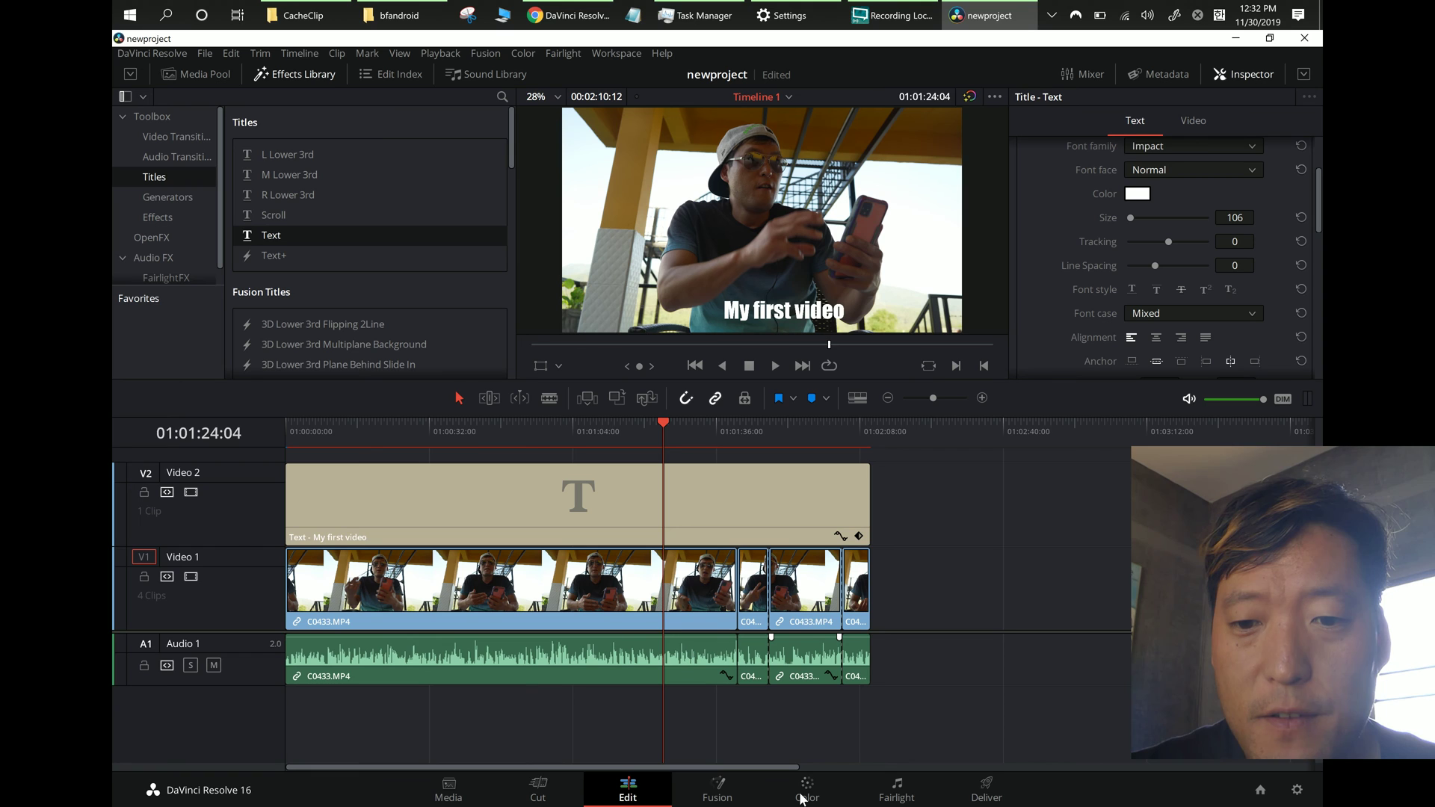
Step: Switch to the Deliver page, enlarge its preview, and set the render destination to C:\0out with the file name newproject
left_click(985, 798)
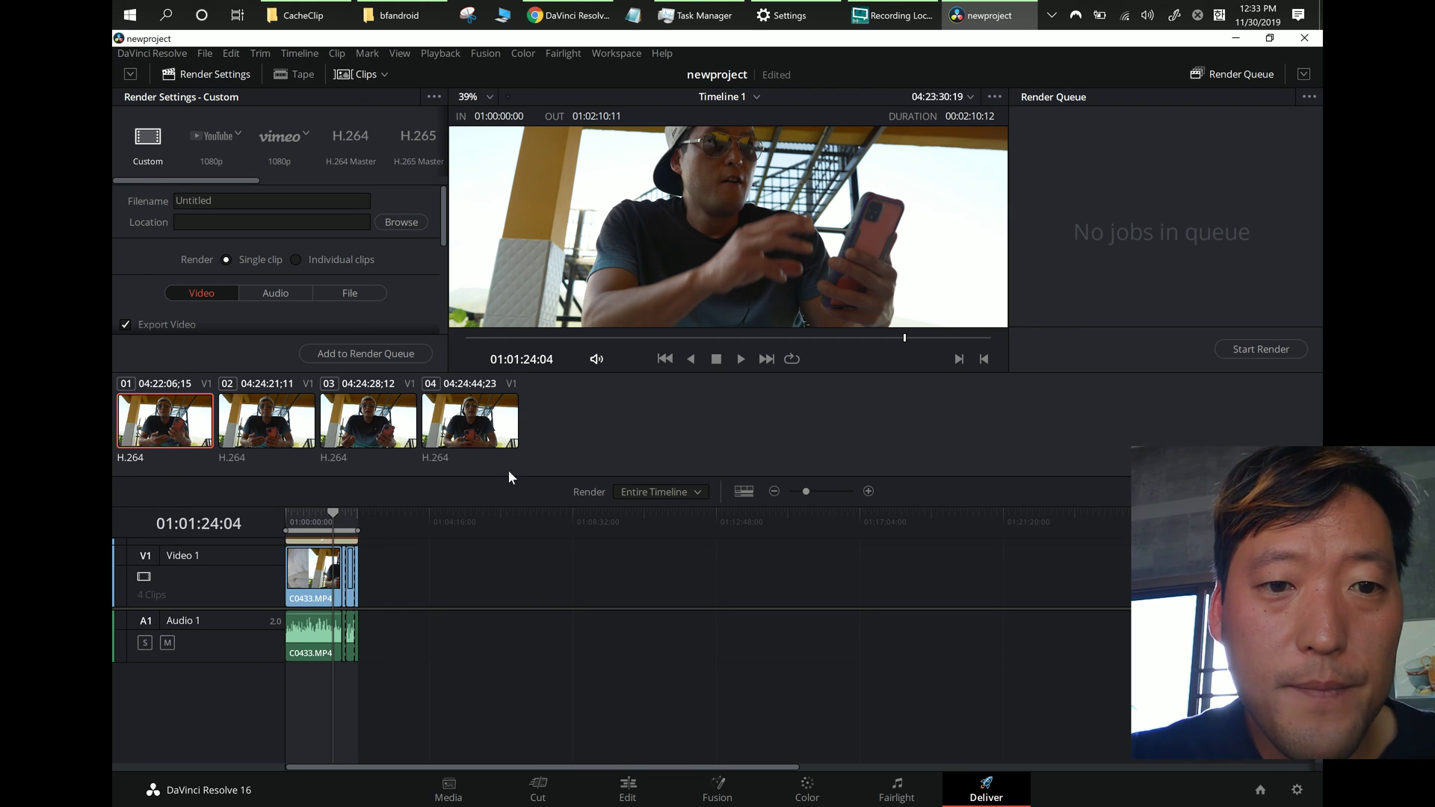
left_click_drag(523, 479, 523, 648)
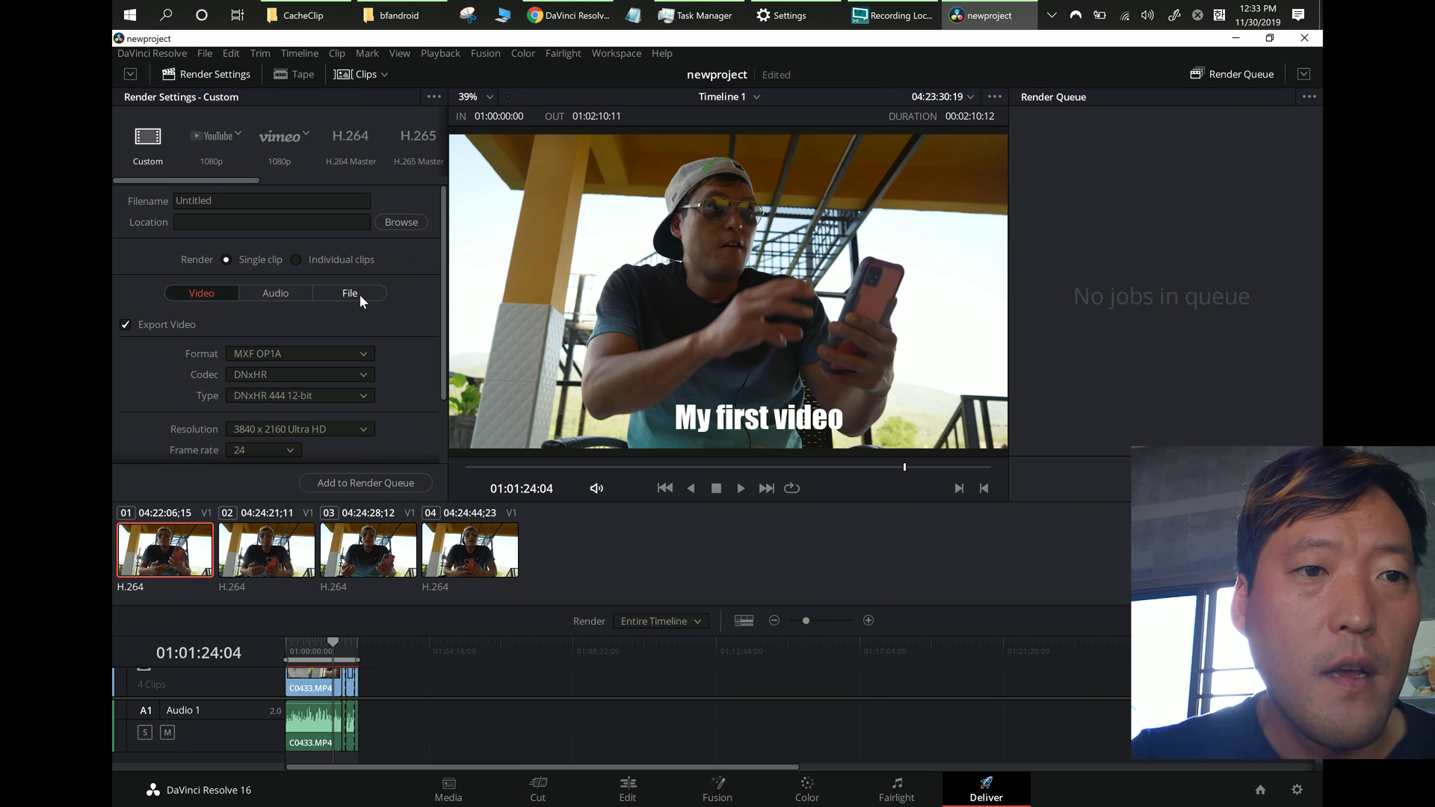
left_click(394, 227)
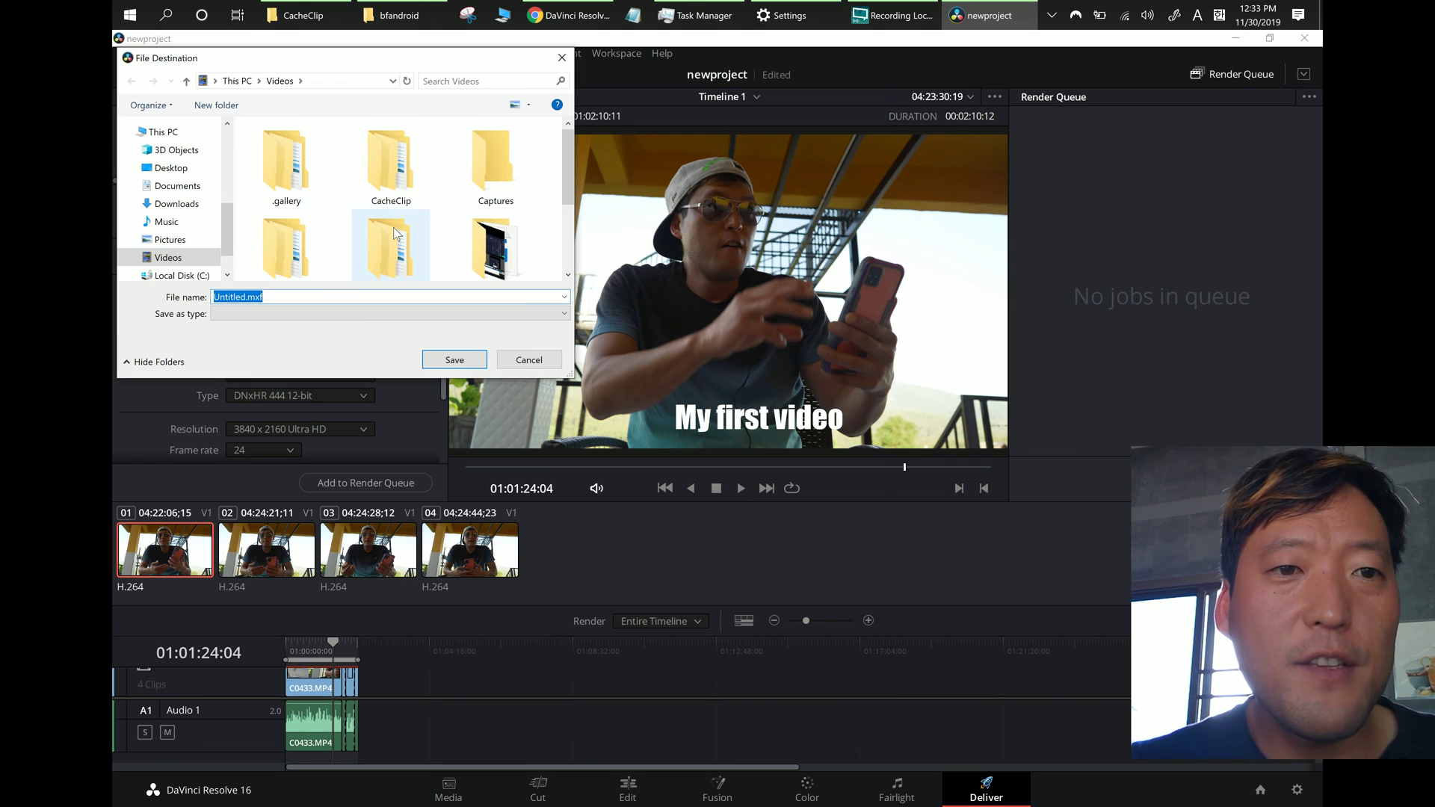
left_click(208, 275)
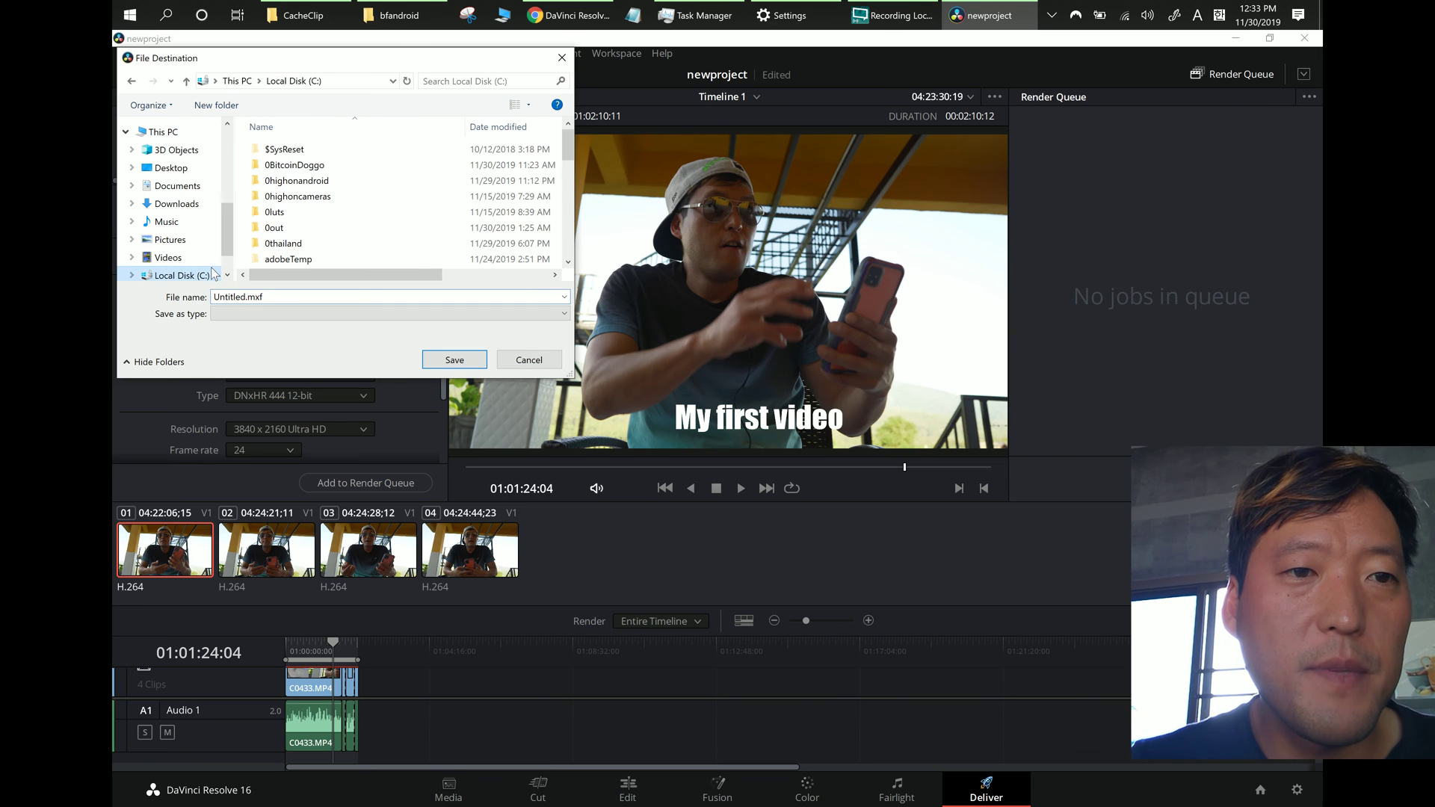
double_click(290, 228)
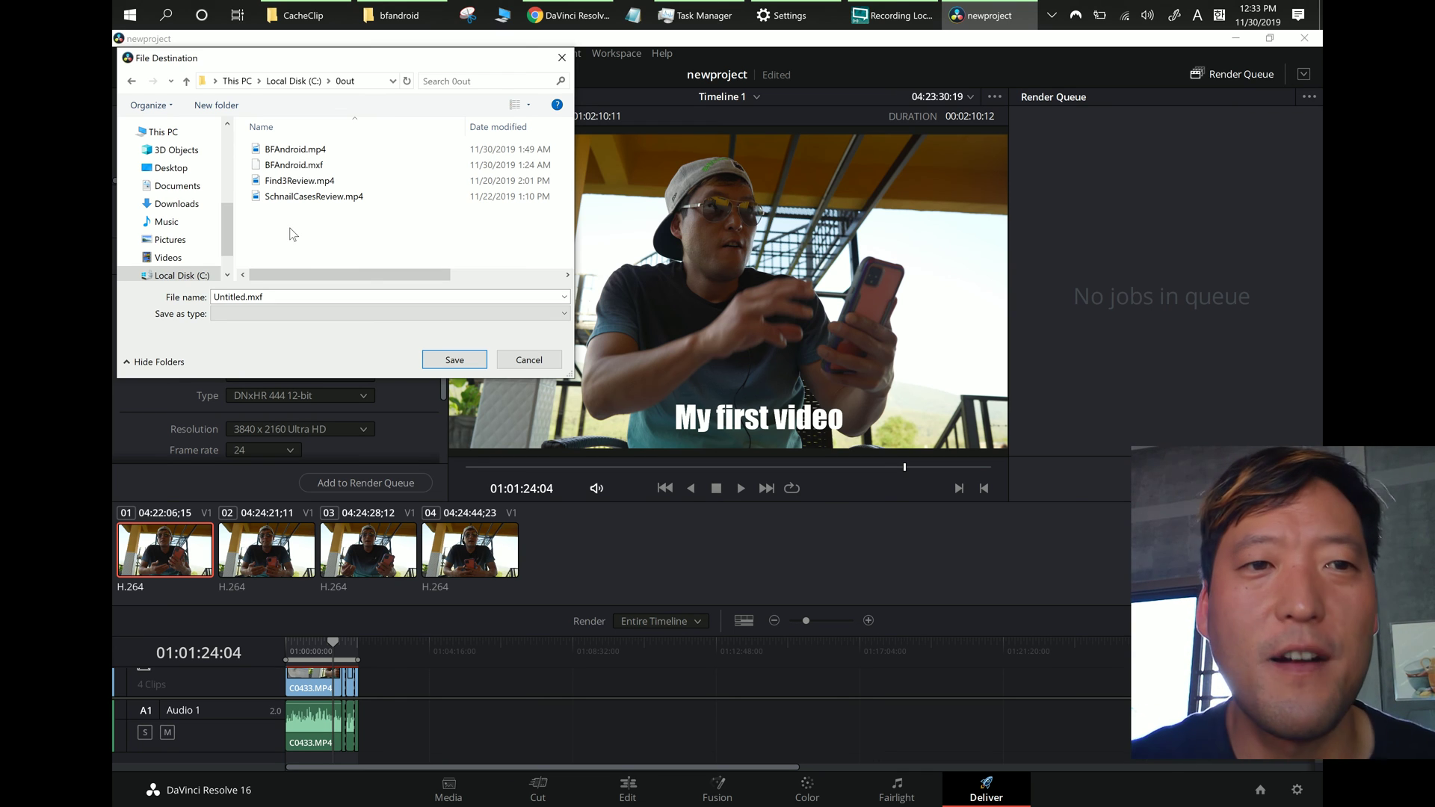
double_click(239, 297)
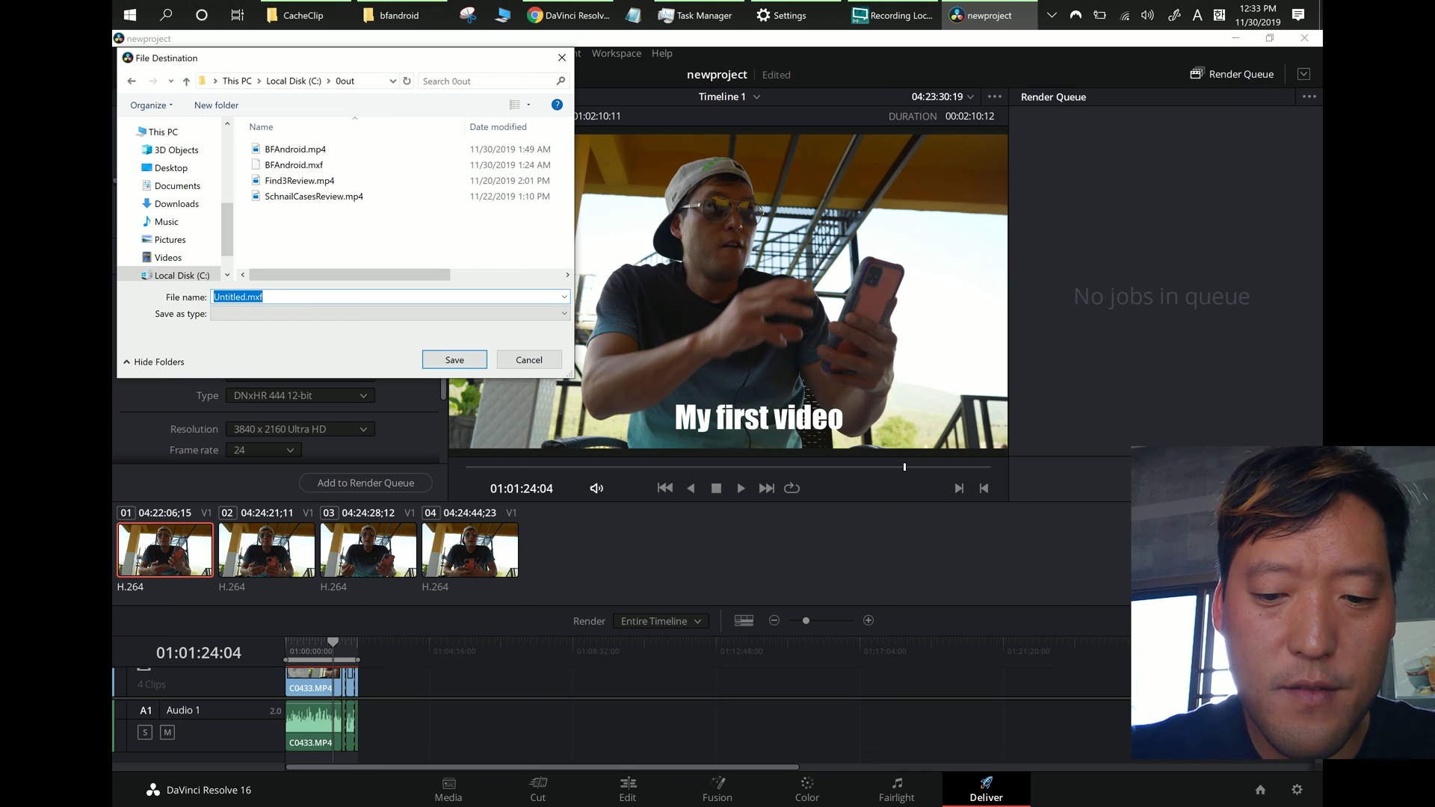
type("newproject")
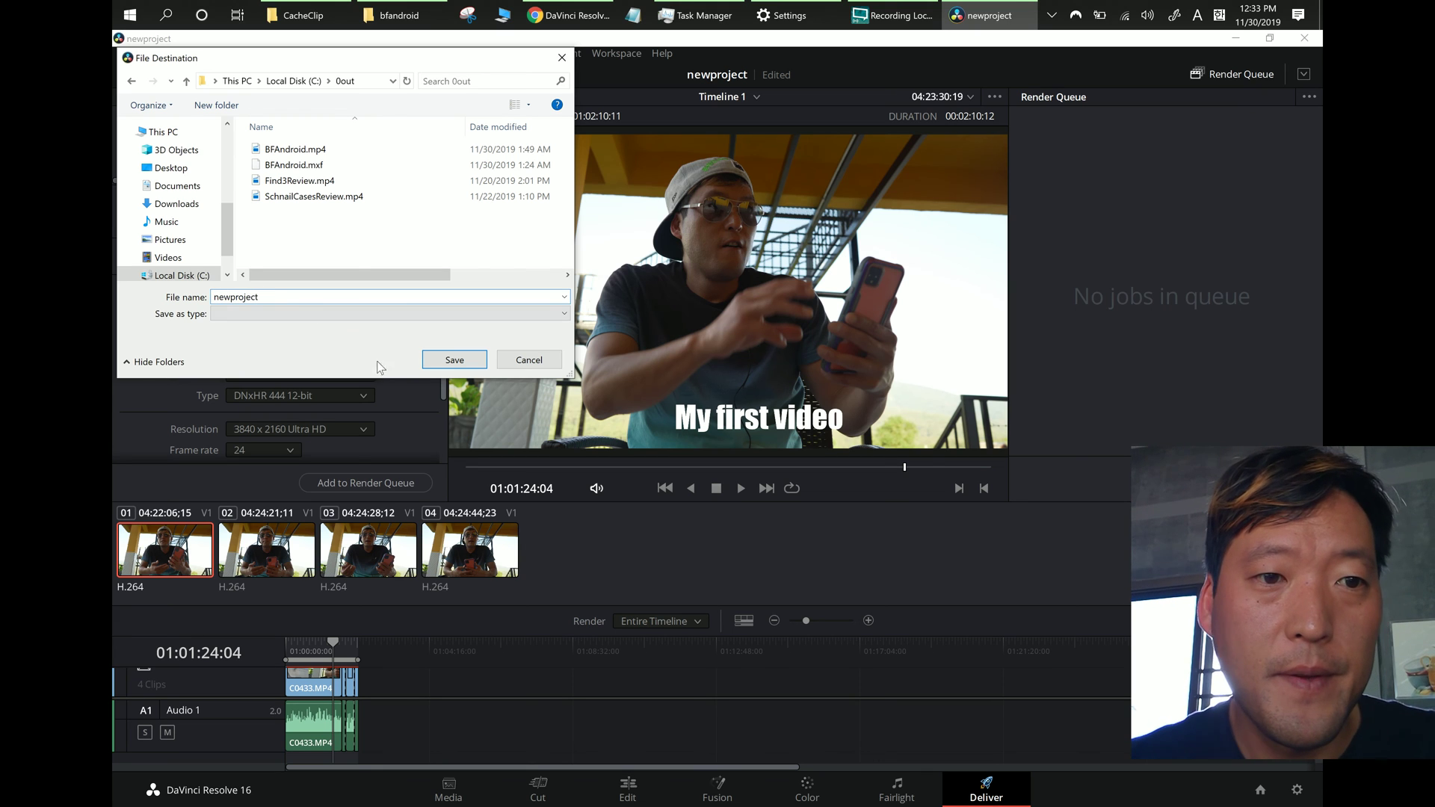
left_click(430, 359)
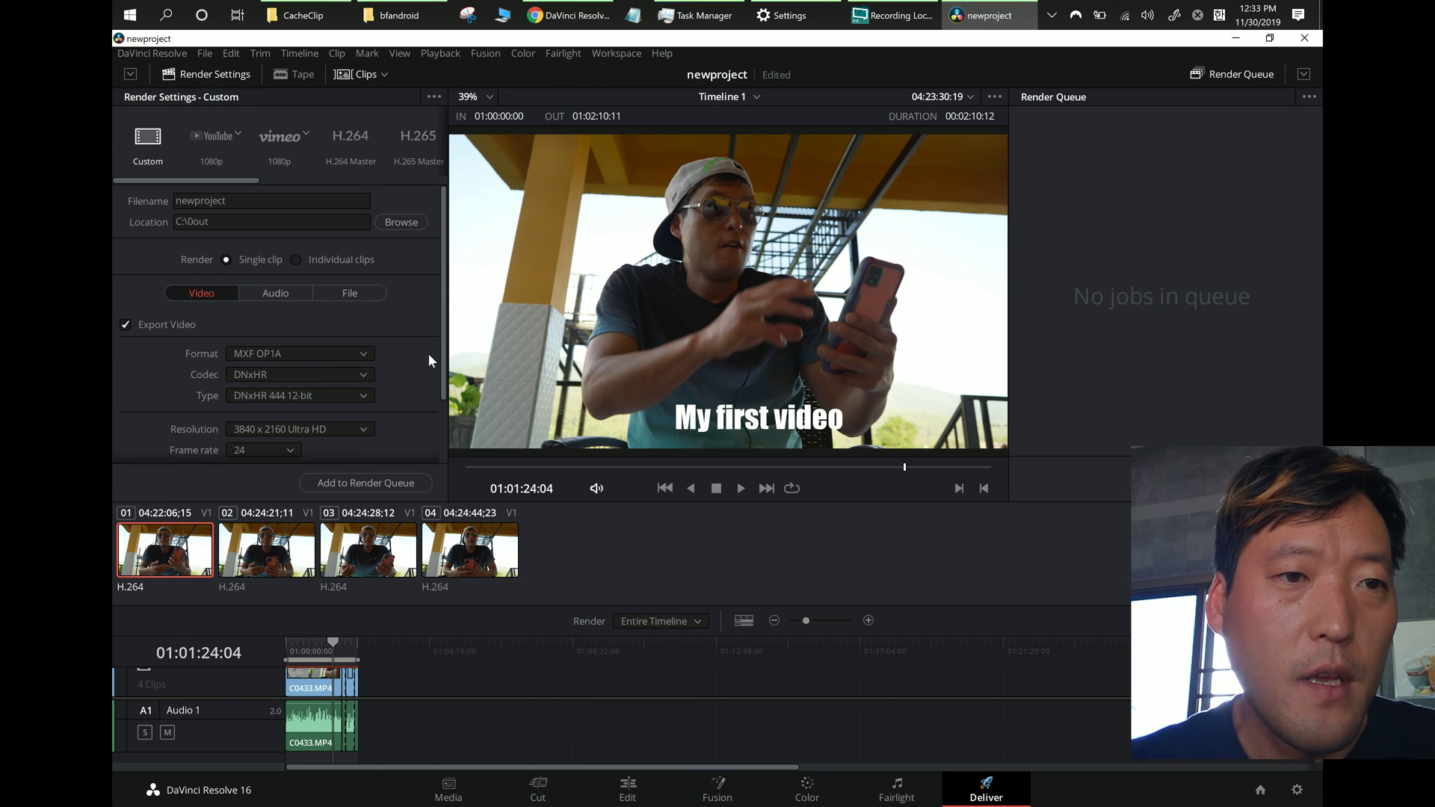
Step: Set the render format to MP4 and the frame rate to 30 (3:2), keeping the 3840 x 2160 Ultra HD resolution
left_click(360, 351)
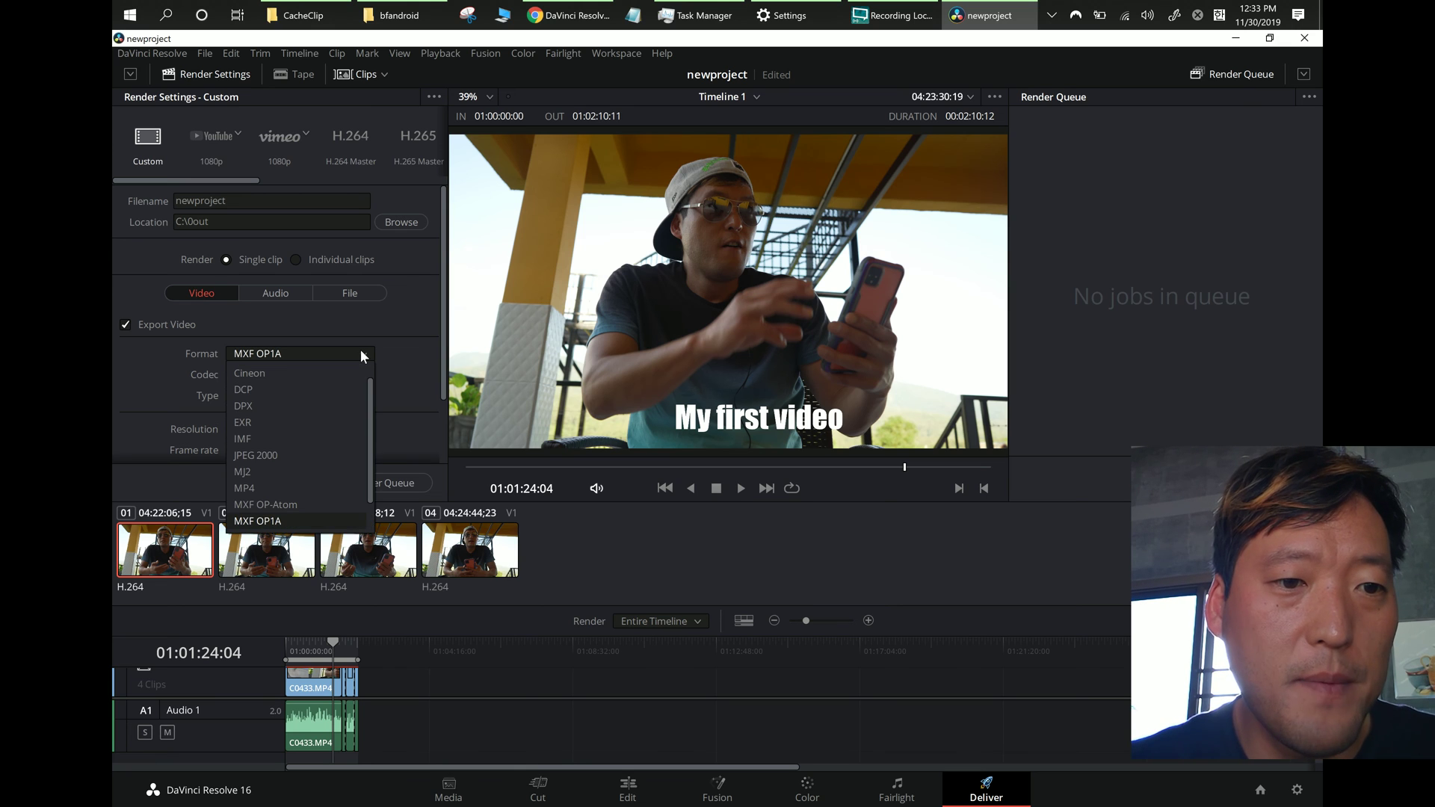
left_click(284, 488)
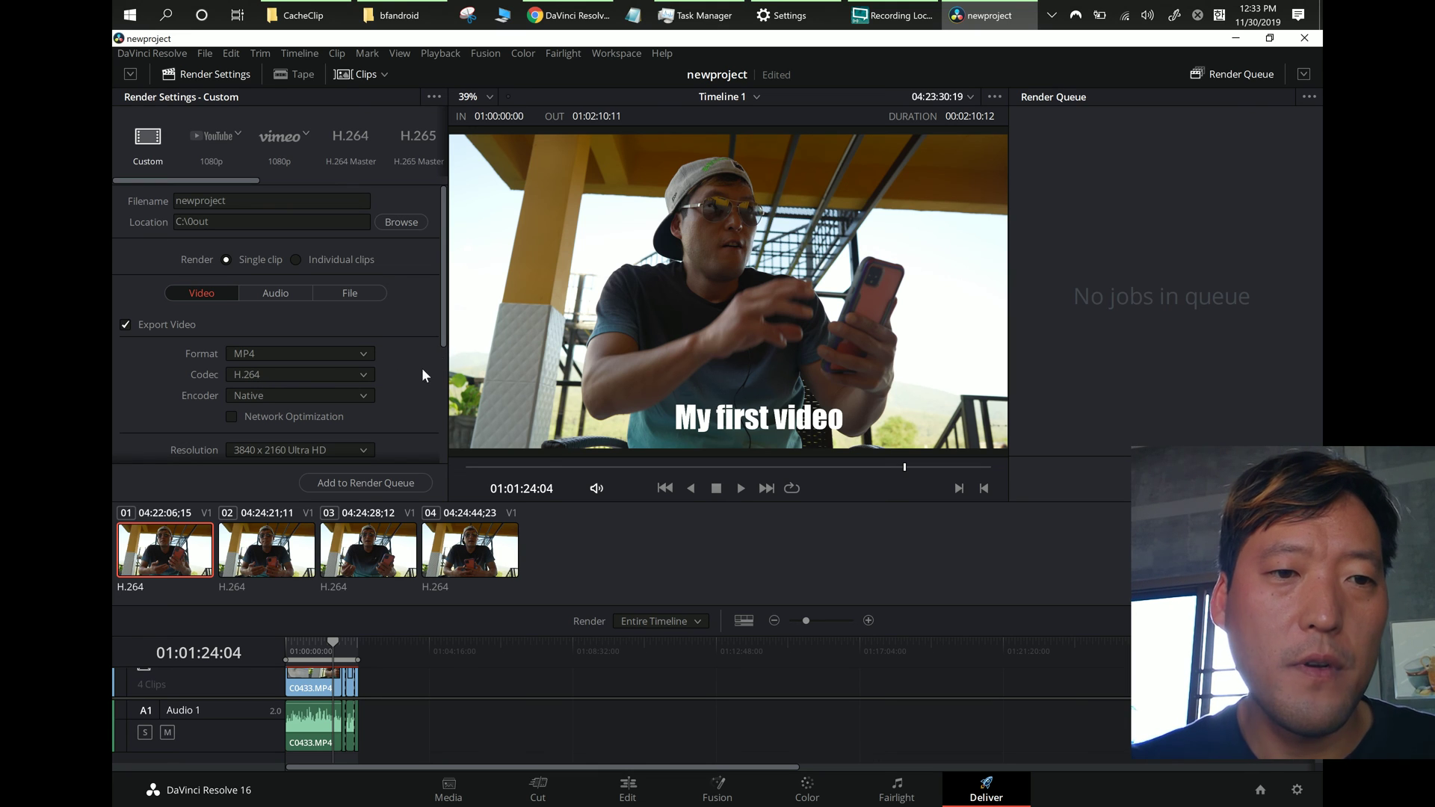
left_click_drag(444, 344, 430, 423)
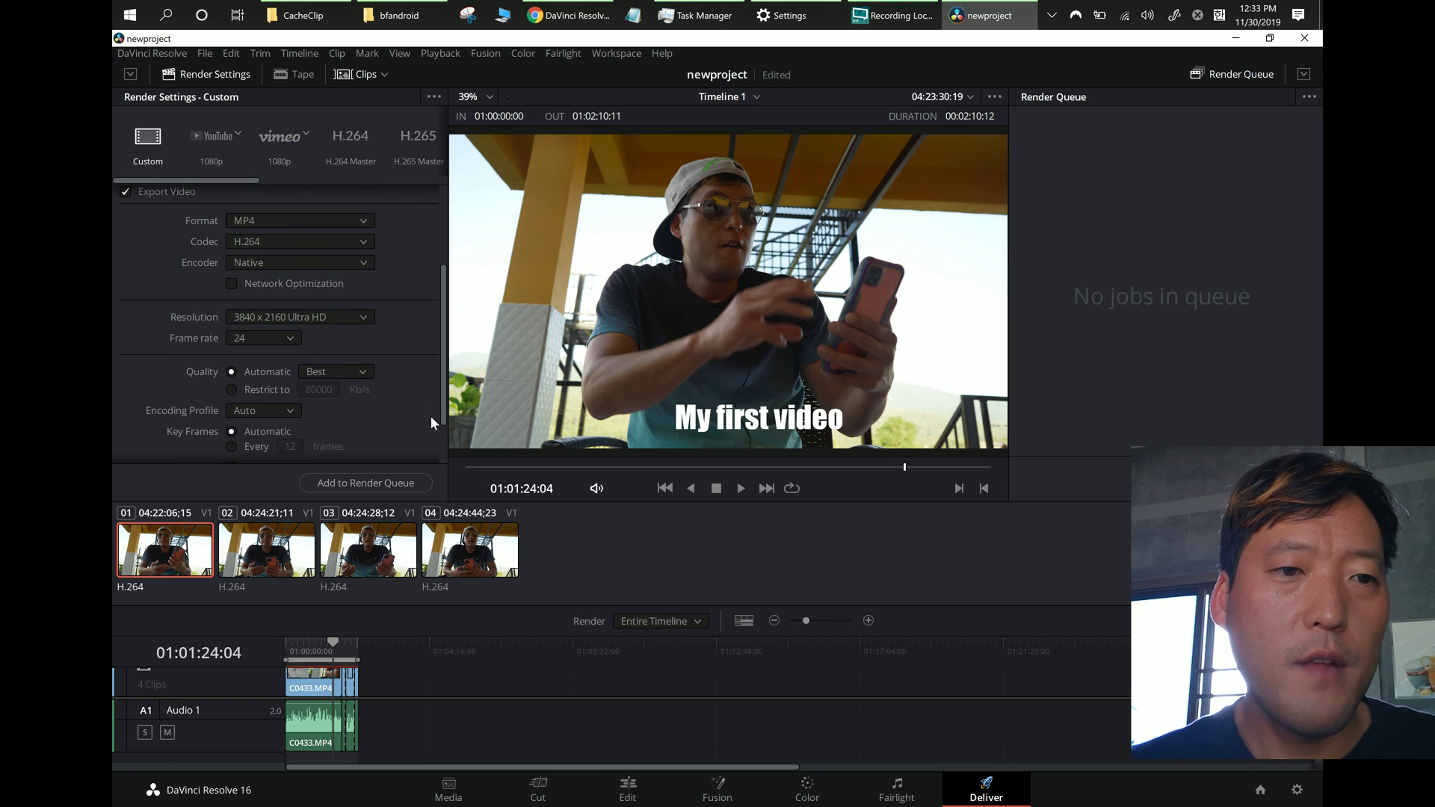
left_click(366, 319)
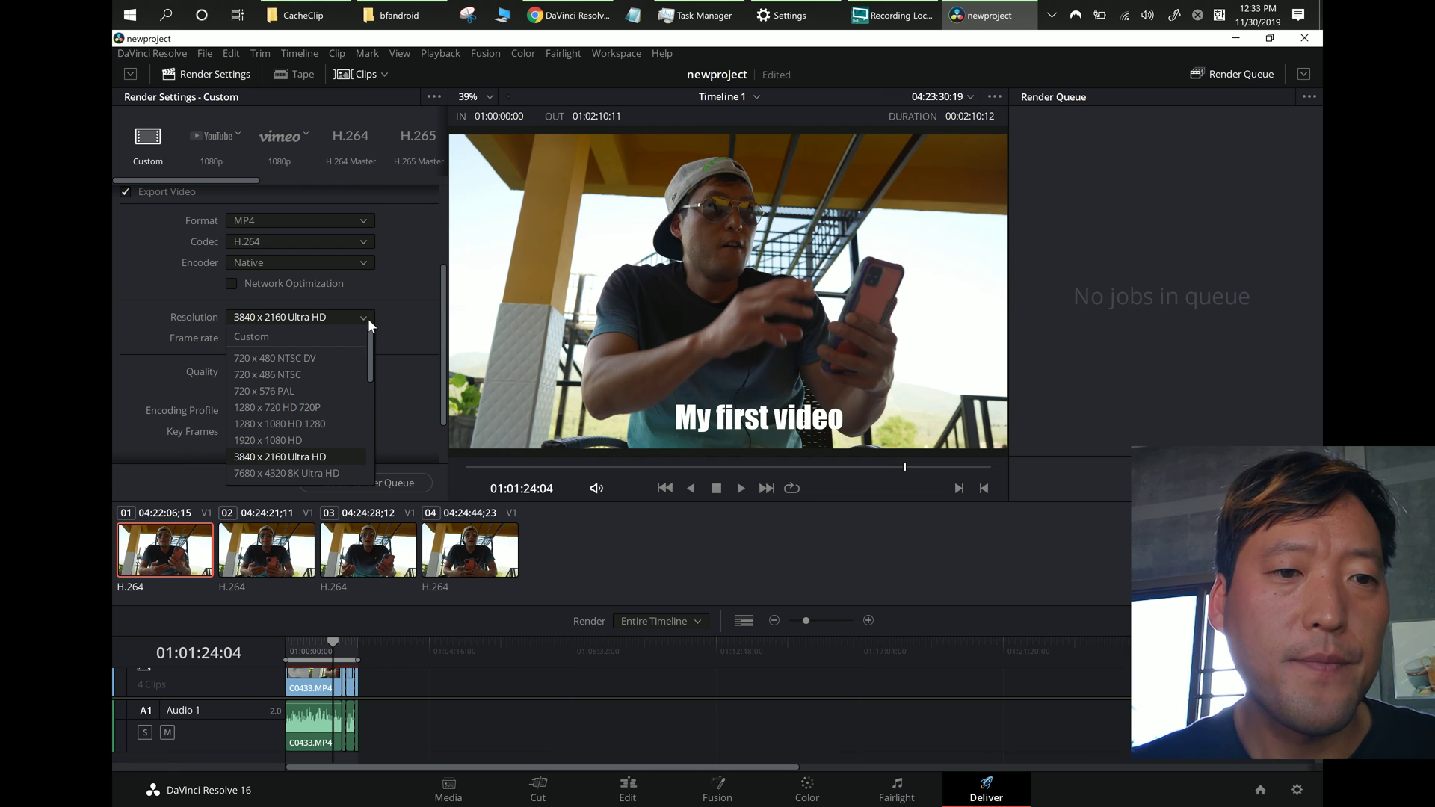
left_click(411, 357)
left_click(291, 340)
left_click(266, 389)
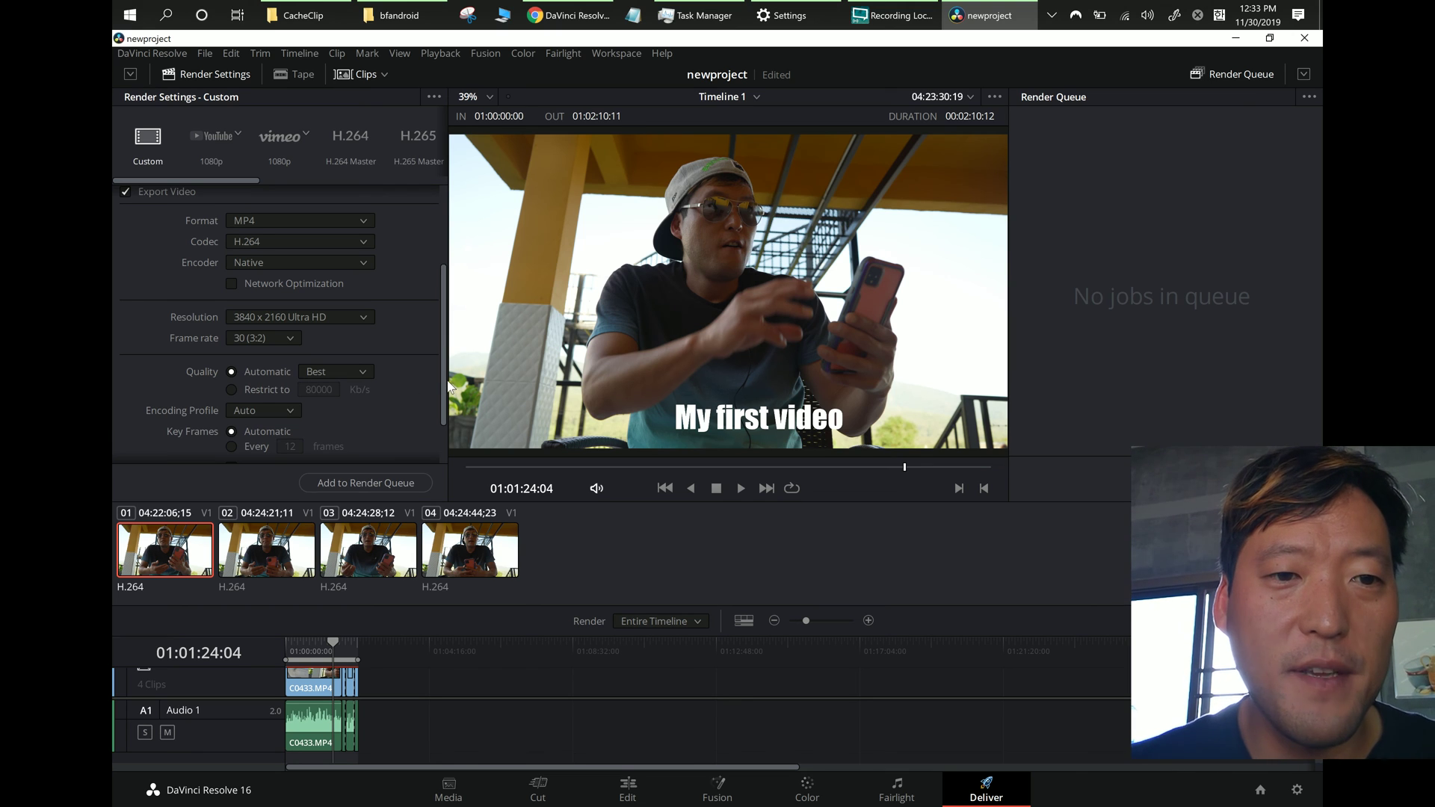
Step: Restrict the render quality to a fixed bitrate of 45000 Kb/s
scroll(437, 411, "down", 2)
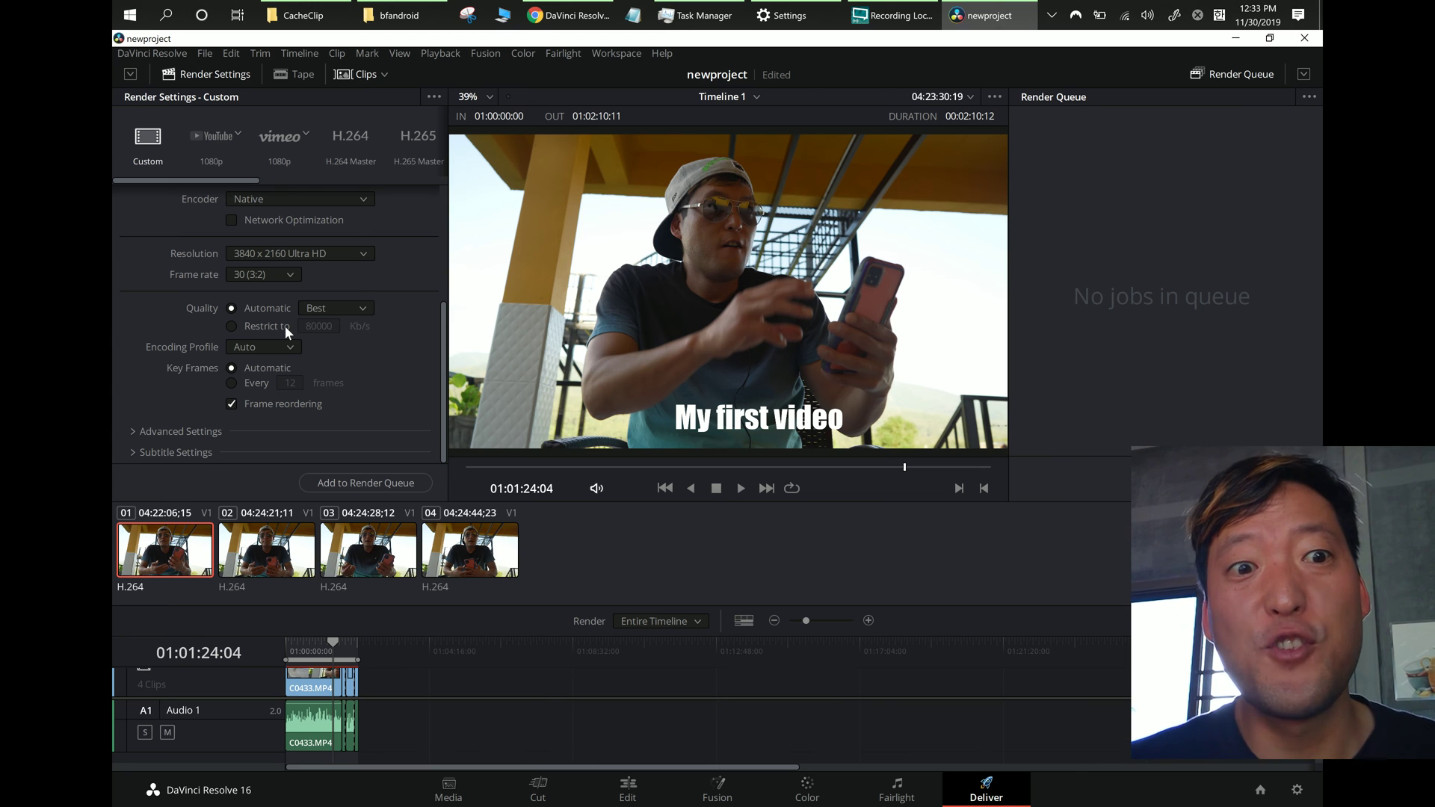
left_click(284, 327)
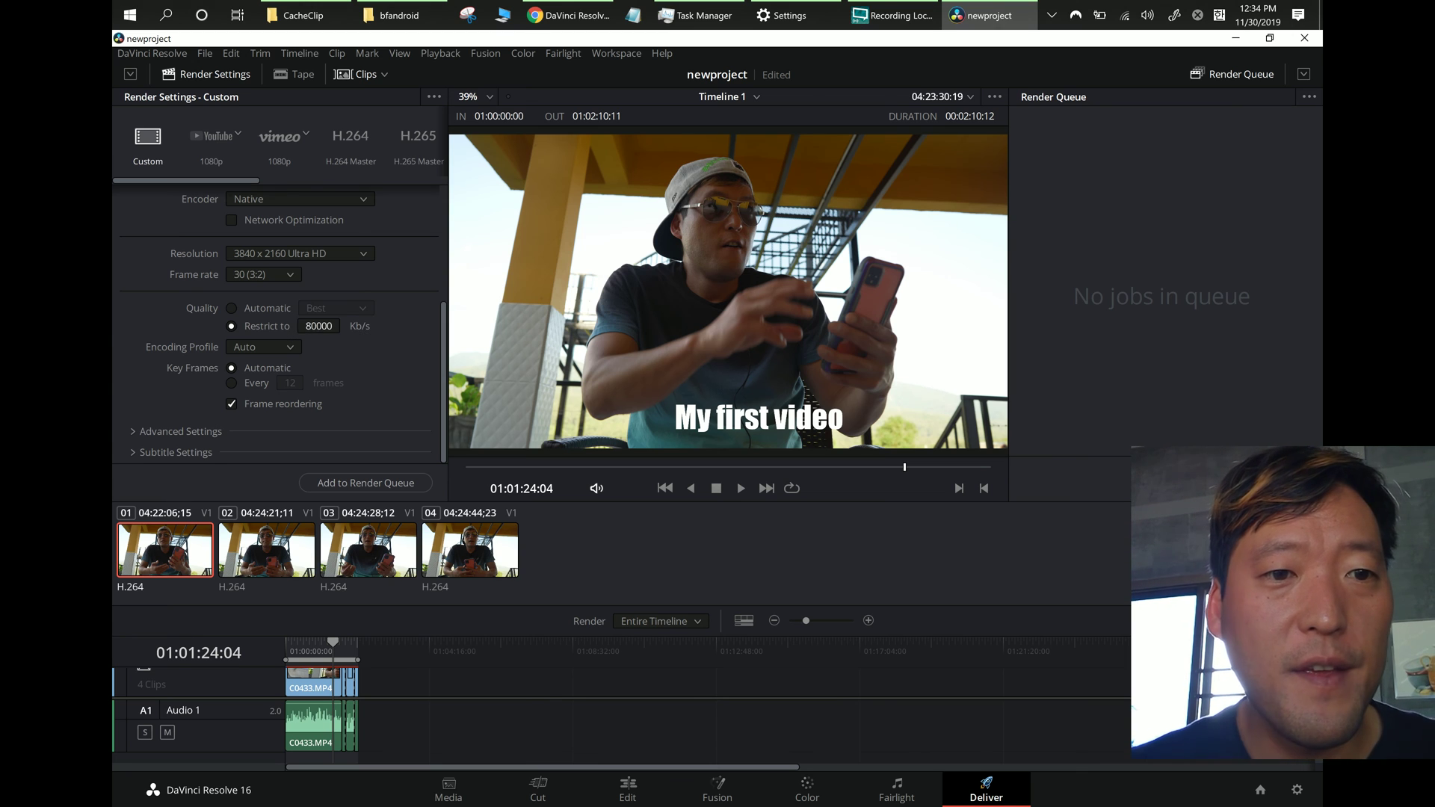
double_click(318, 326)
type("45000")
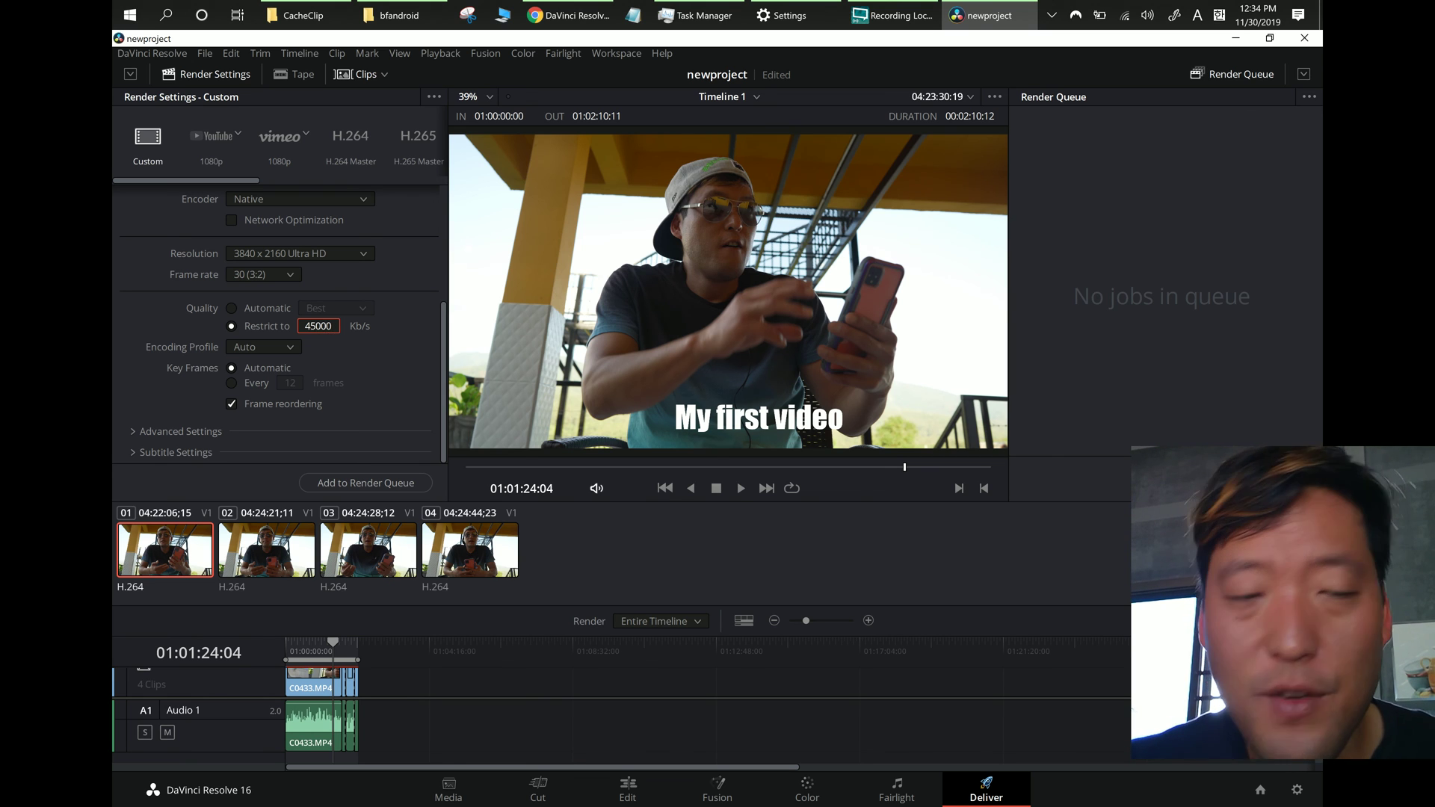
key("BackSpace")
key("BackSpace")
key("BackSpace")
key("BackSpace")
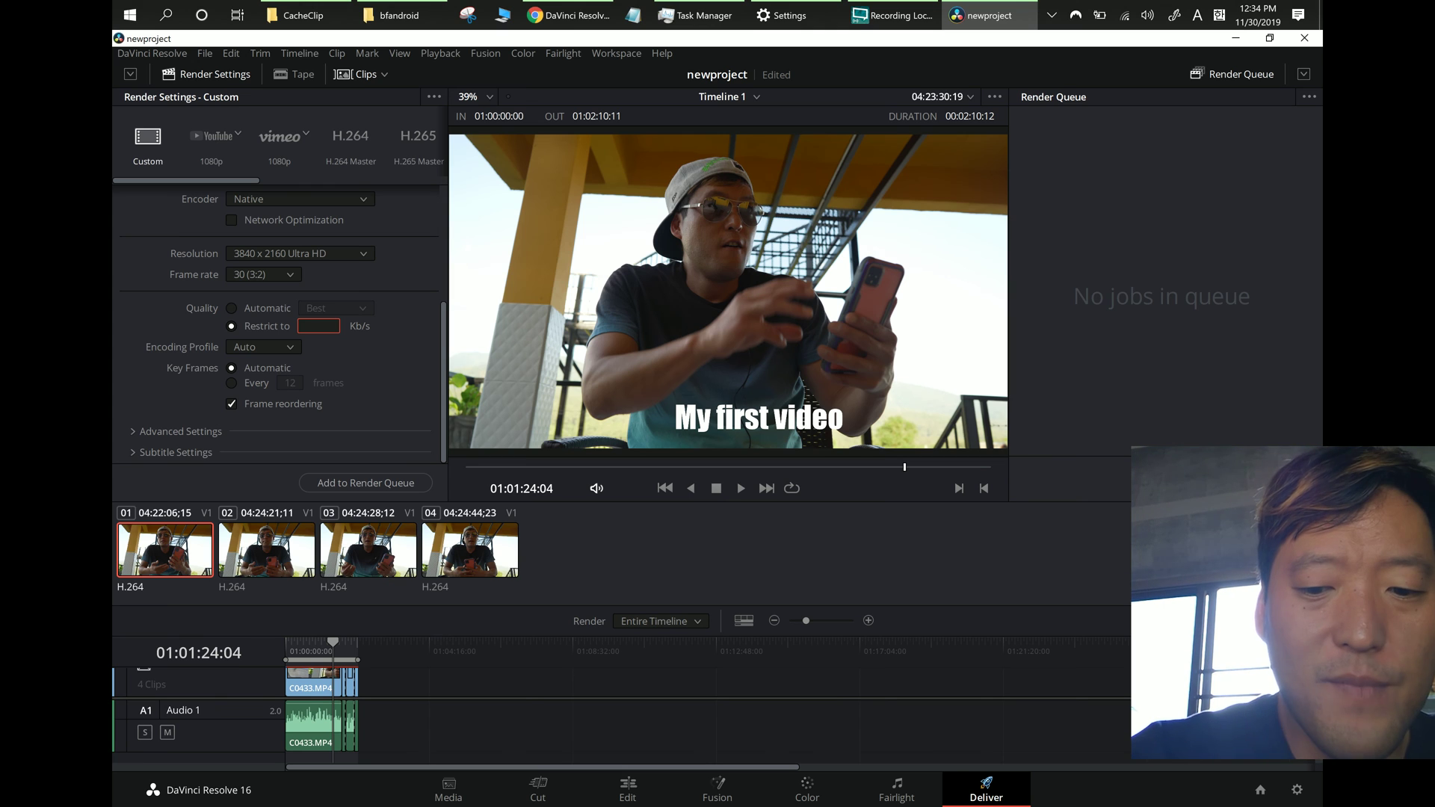
type("6000")
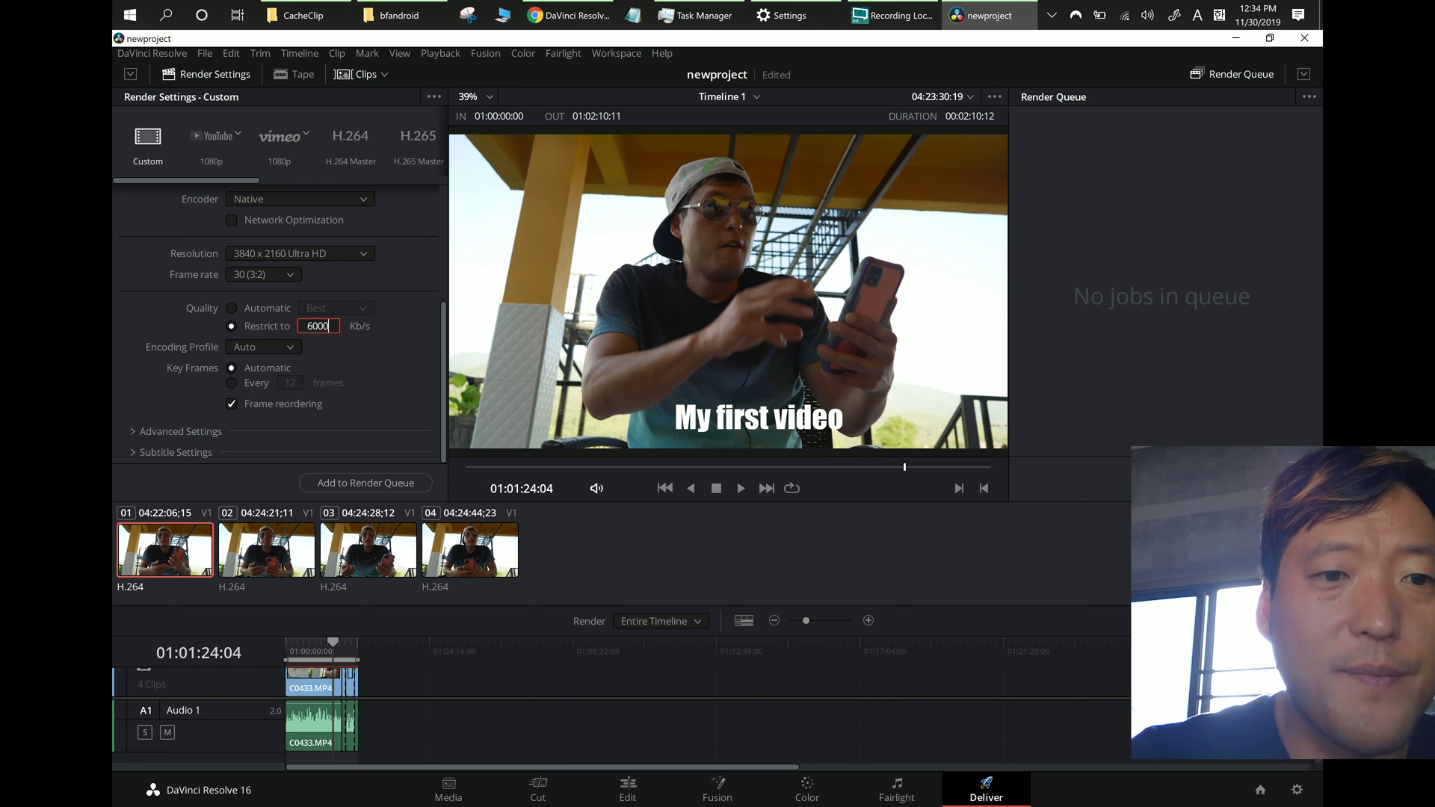
Step: Set the render's bitrate limit to 42000 Kb/s
key("BackSpace")
key("BackSpace")
key("BackSpace")
key("BackSpace")
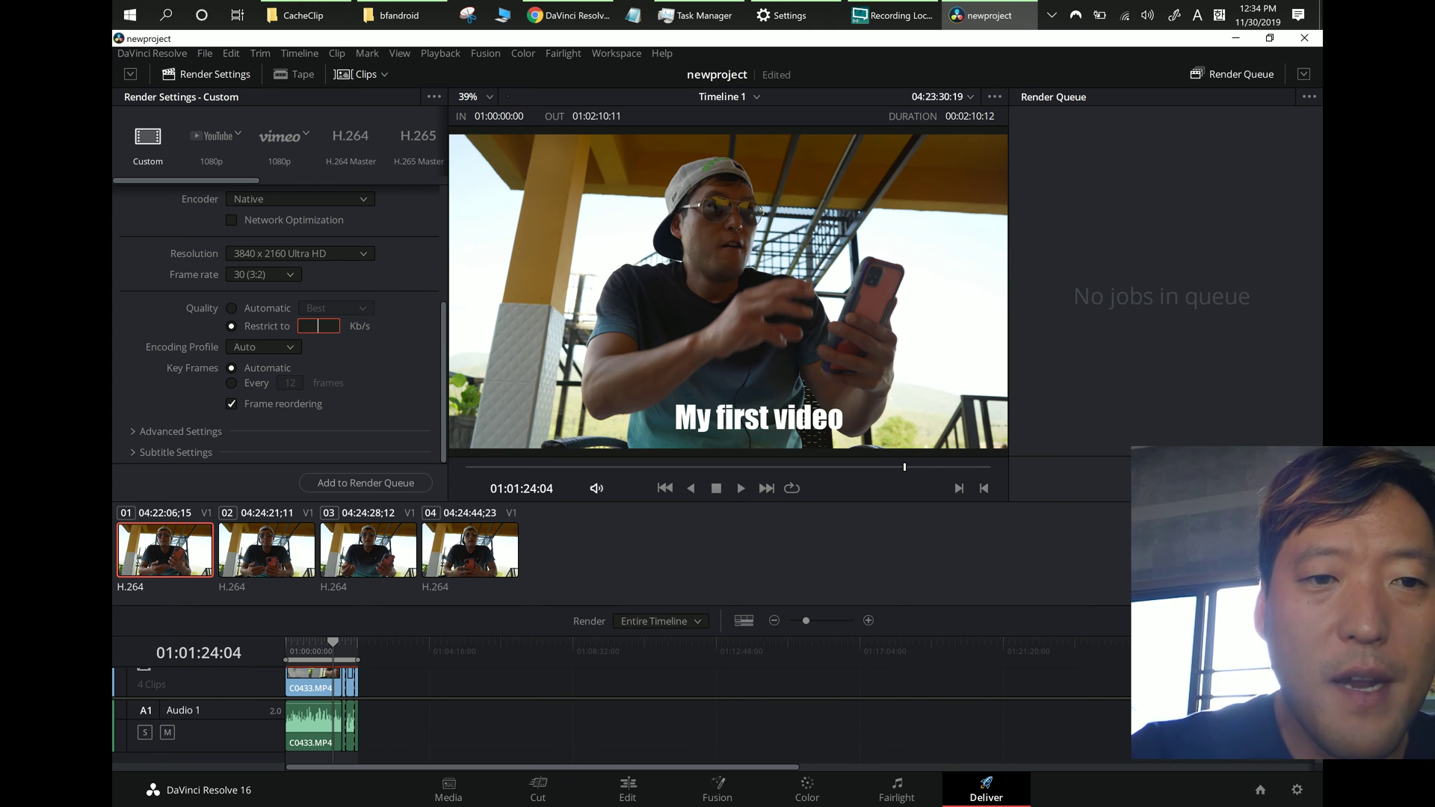
type("42000")
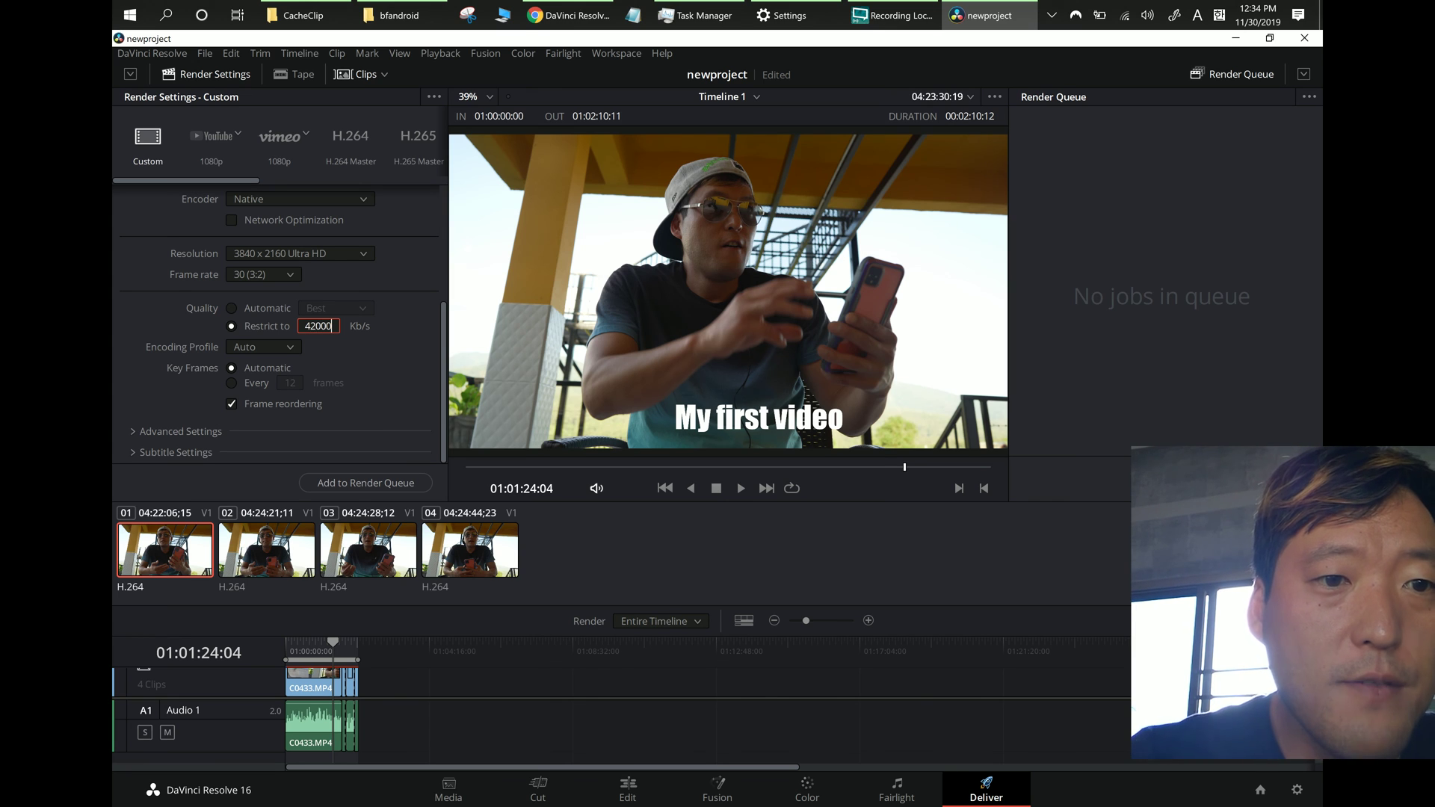
Step: Add the configured timeline export to the render queue and start rendering it
left_click(366, 482)
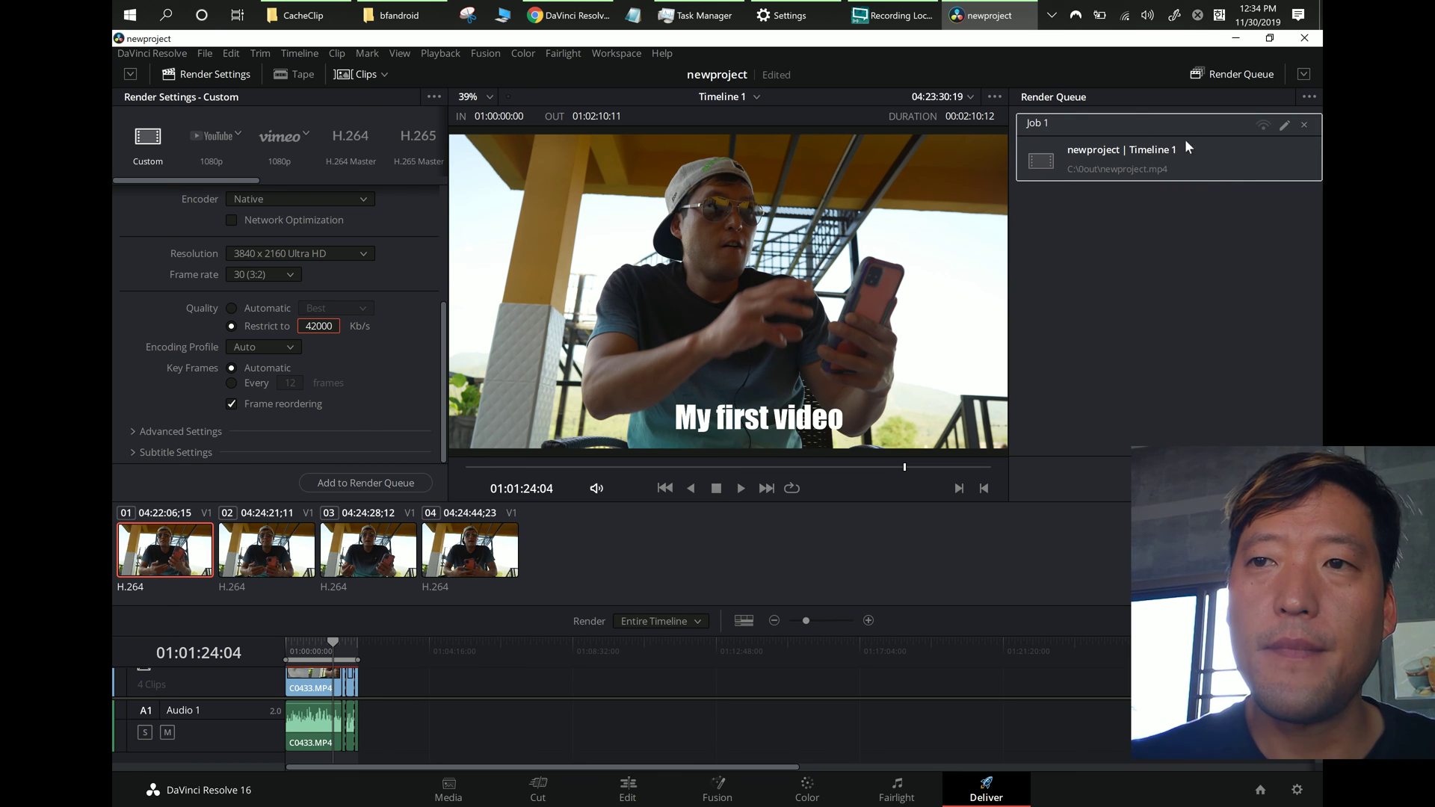
left_click(1172, 408)
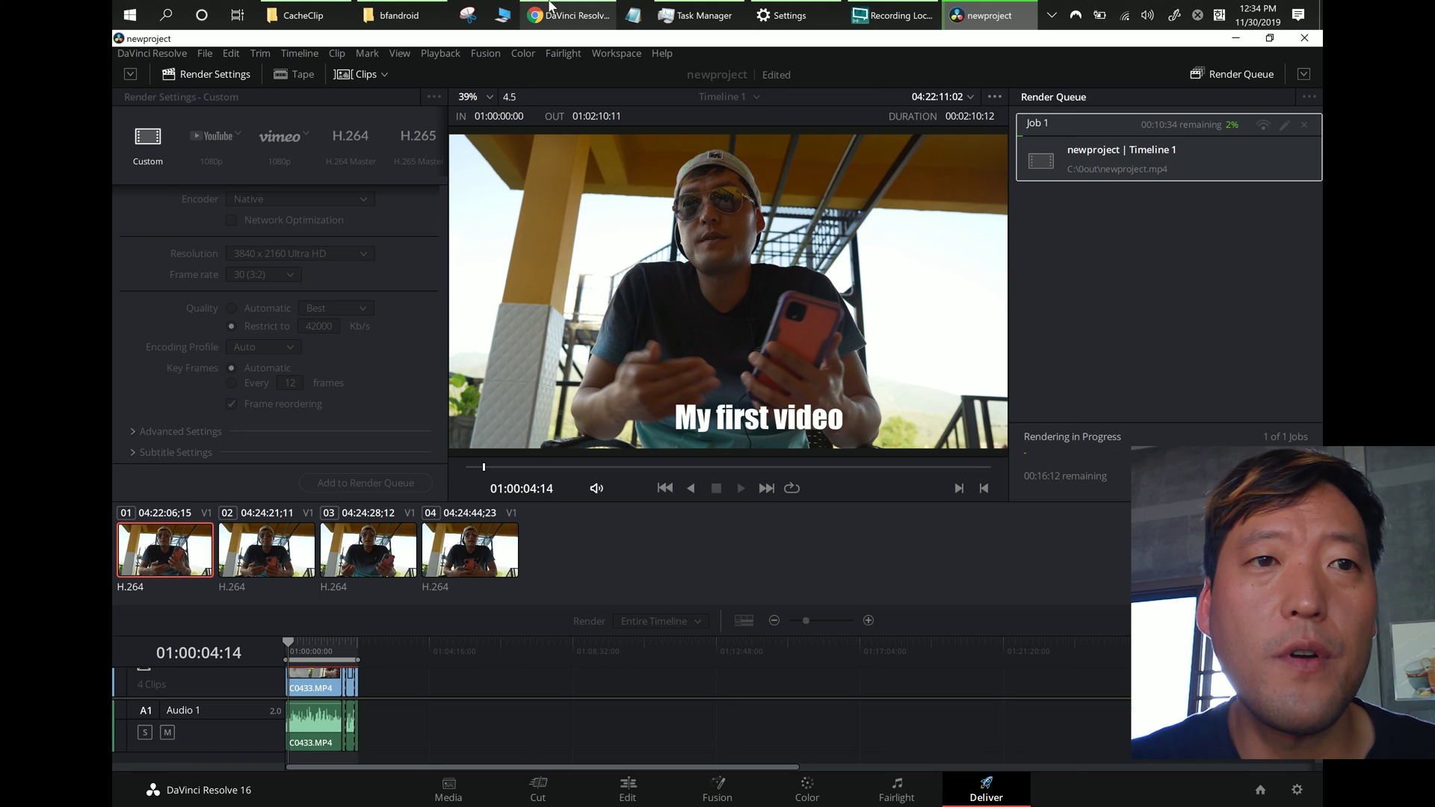
Step: Switch to File Explorer, check the 0out folder on drive C for the render output file, and put the window away
left_click(311, 16)
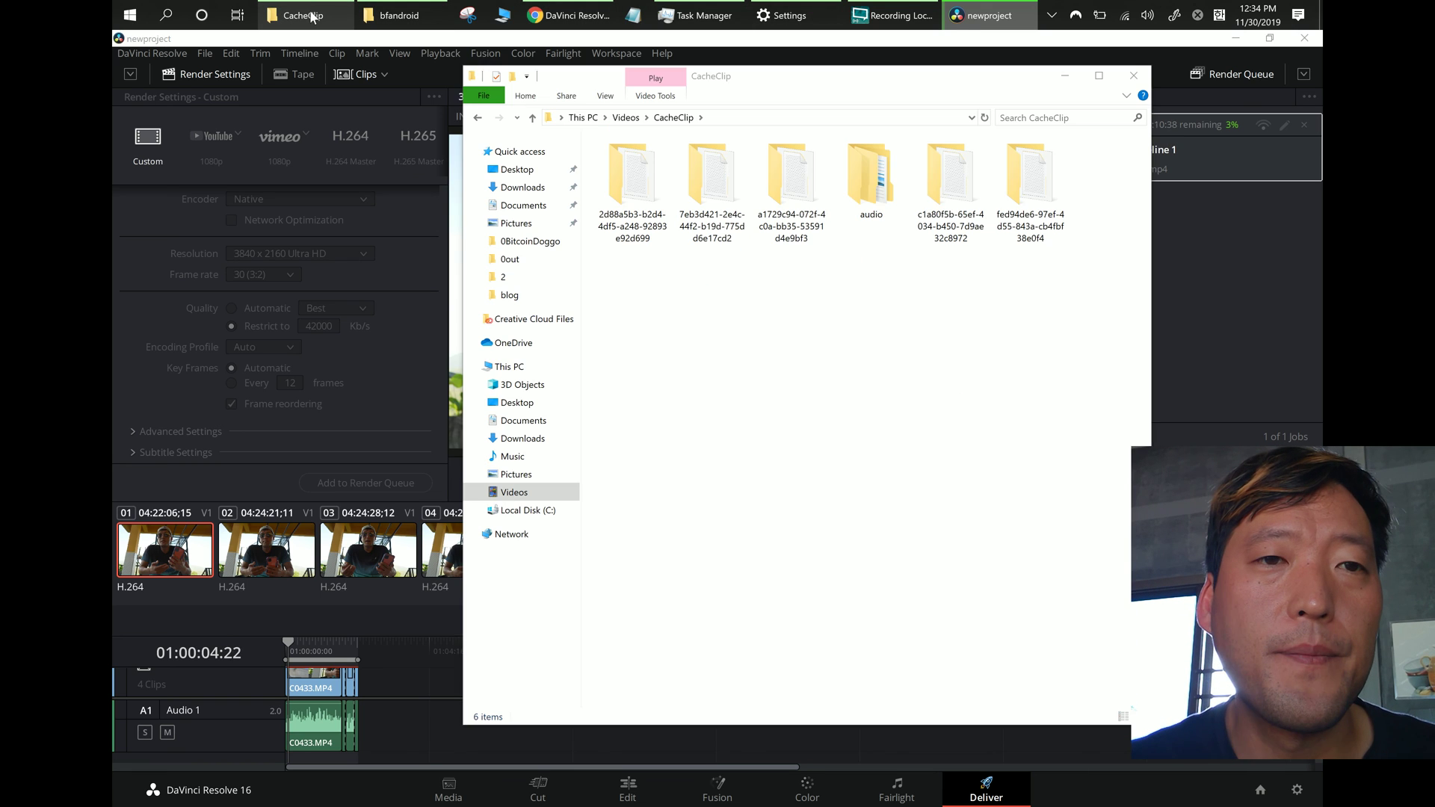
left_click(495, 514)
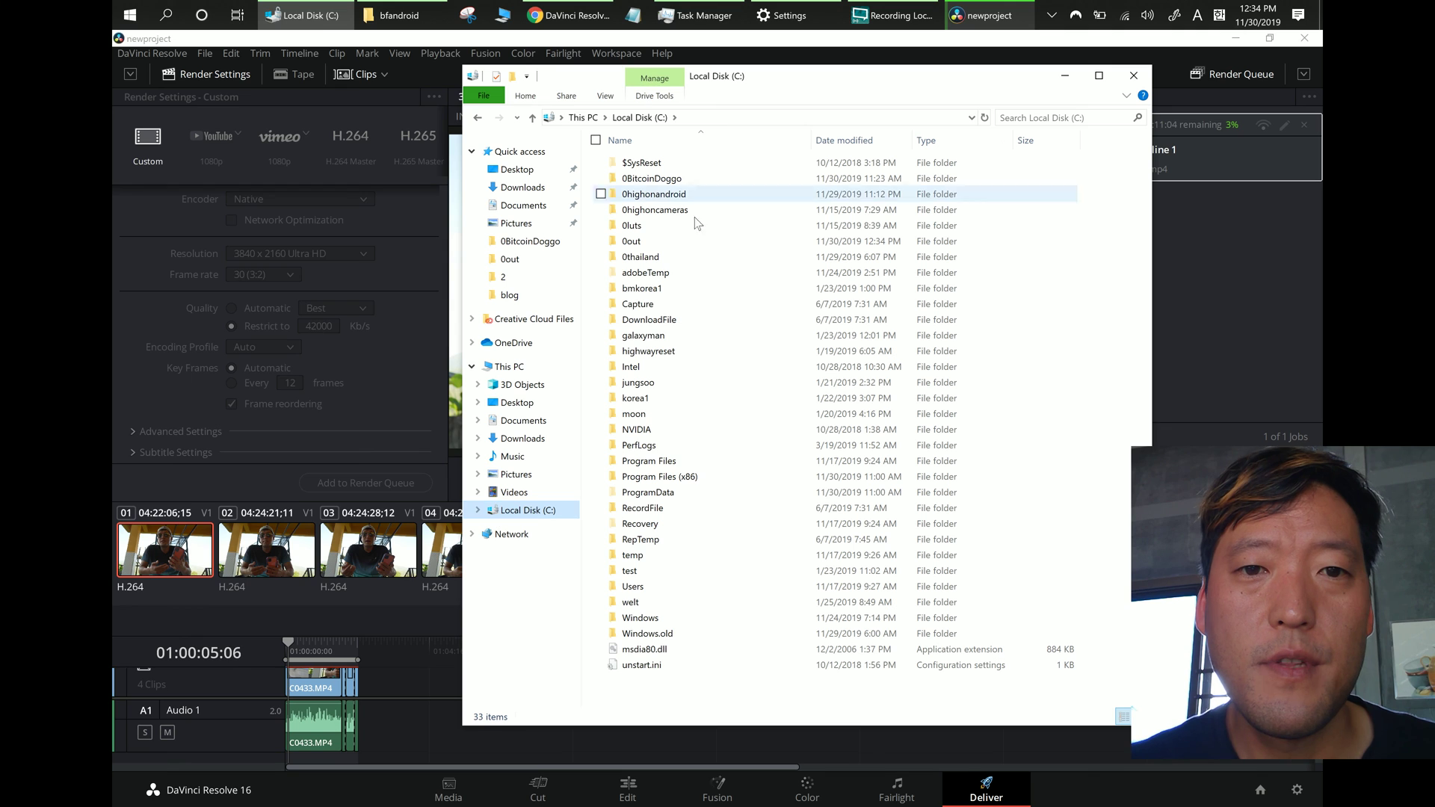
double_click(688, 241)
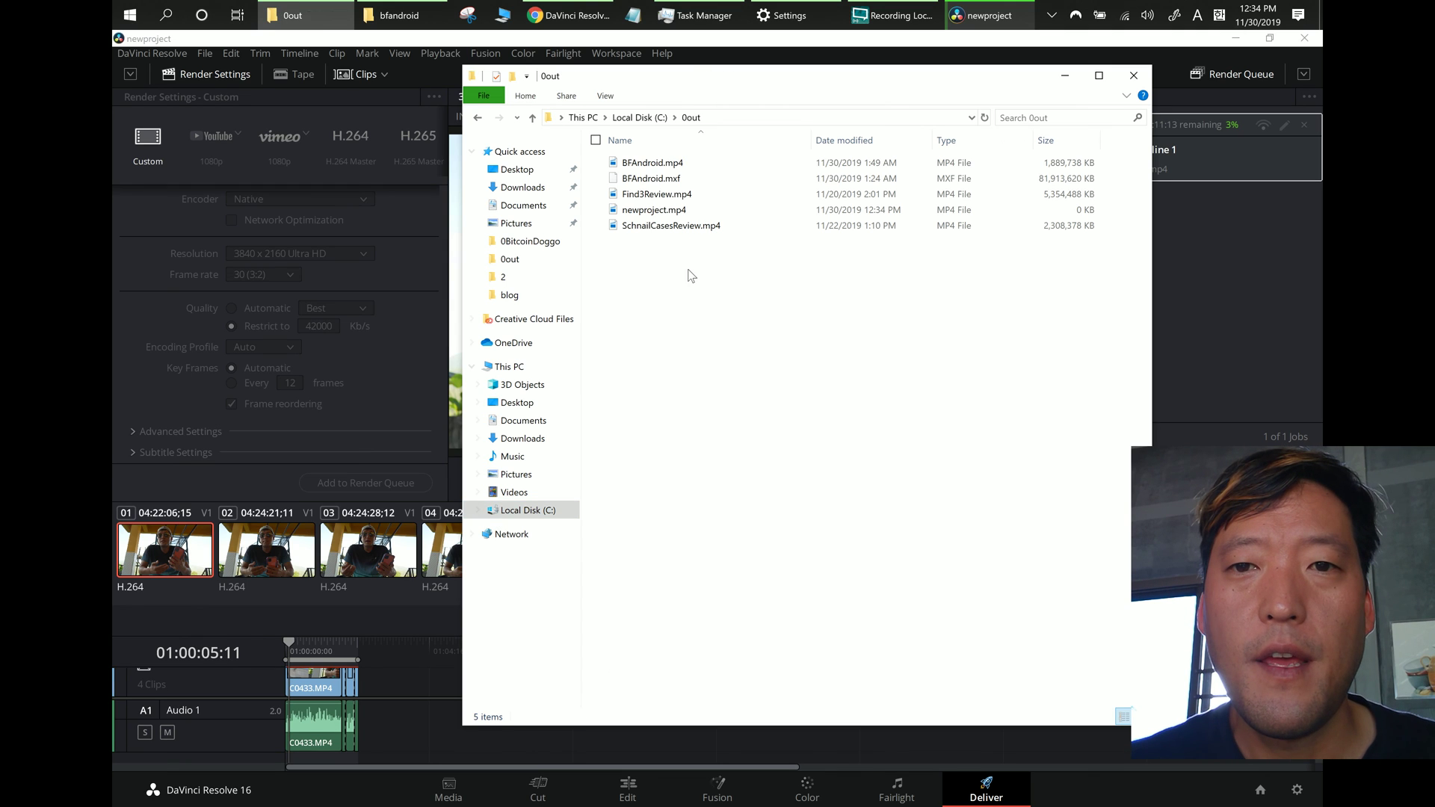
left_click(1065, 78)
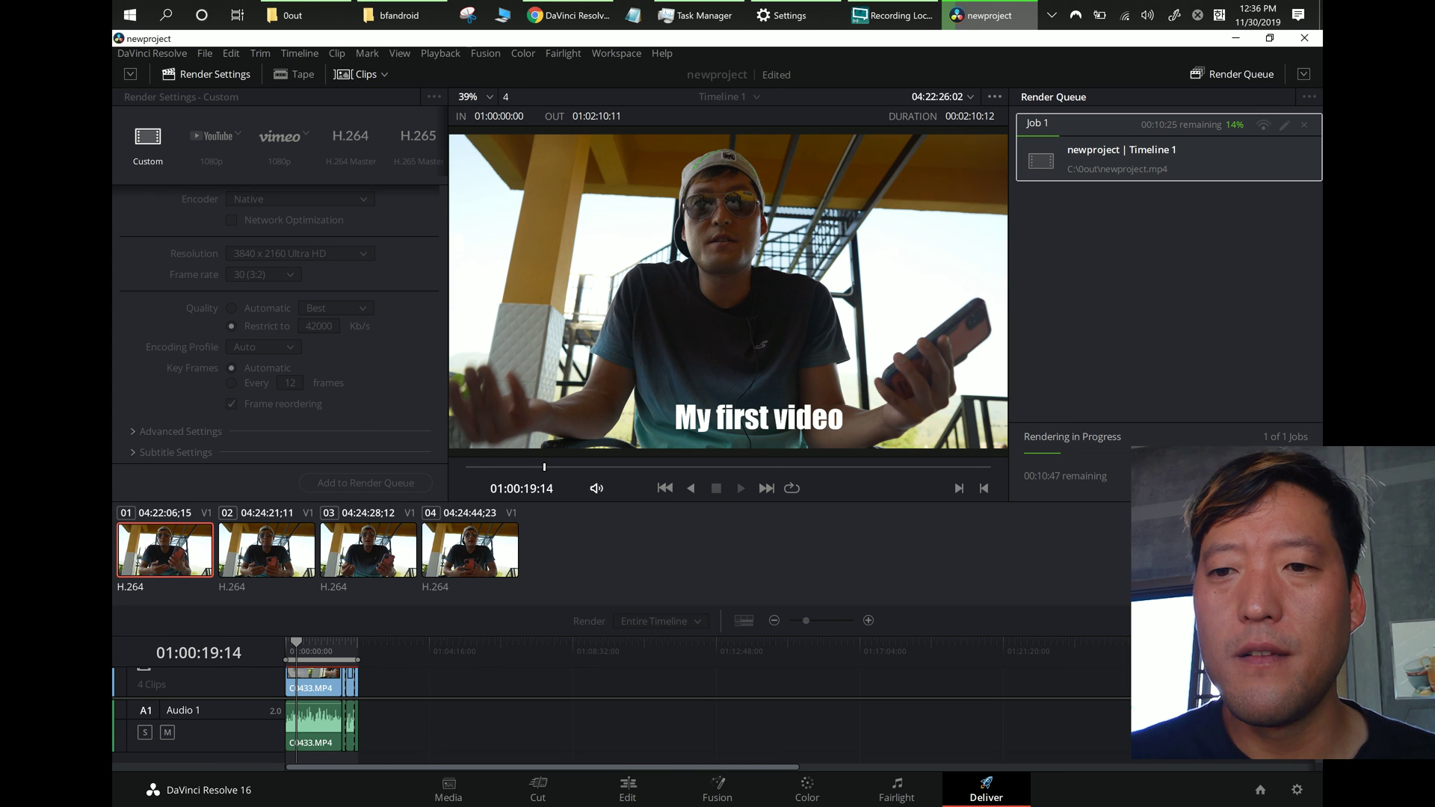
Step: Stop the render job in progress
left_click(1270, 479)
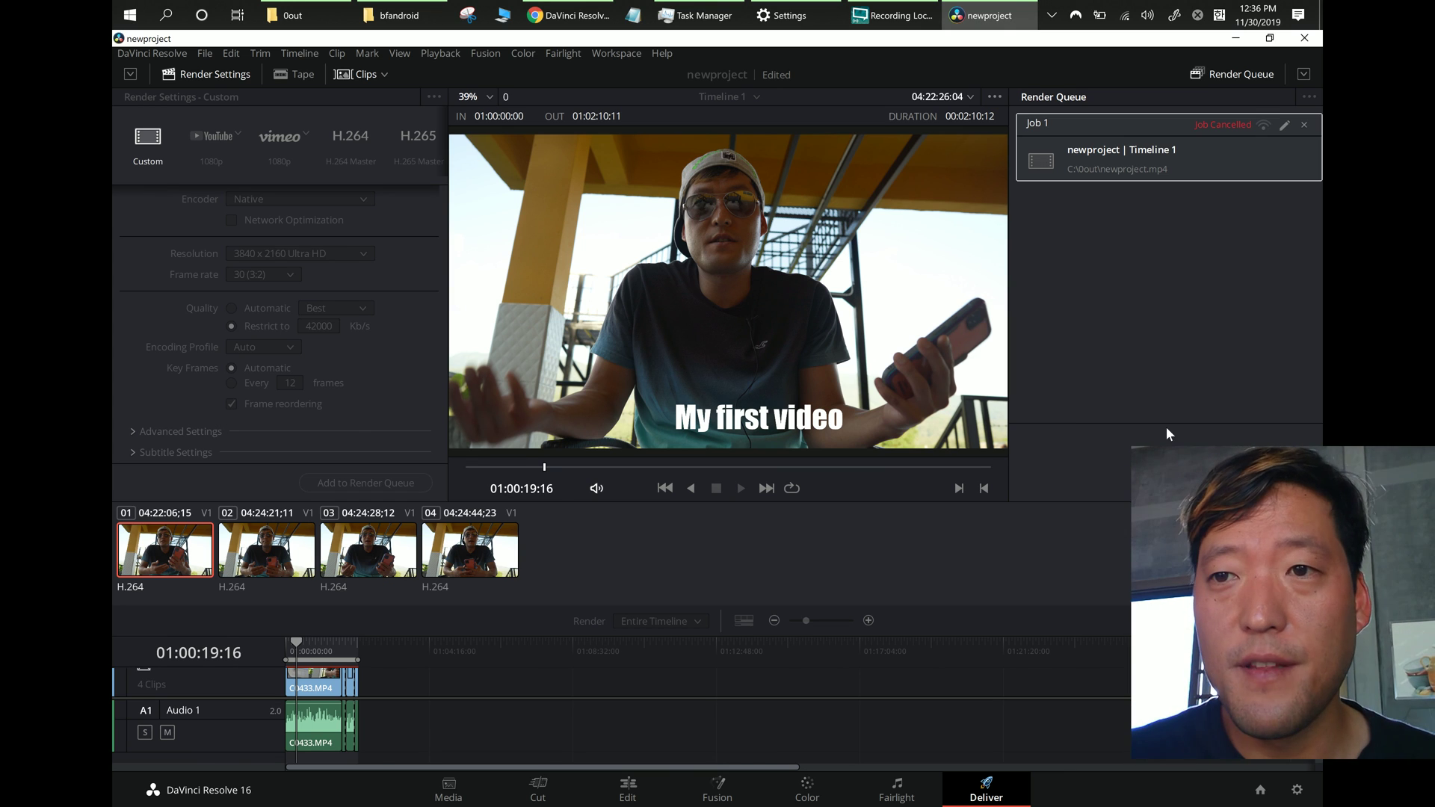
left_click(901, 22)
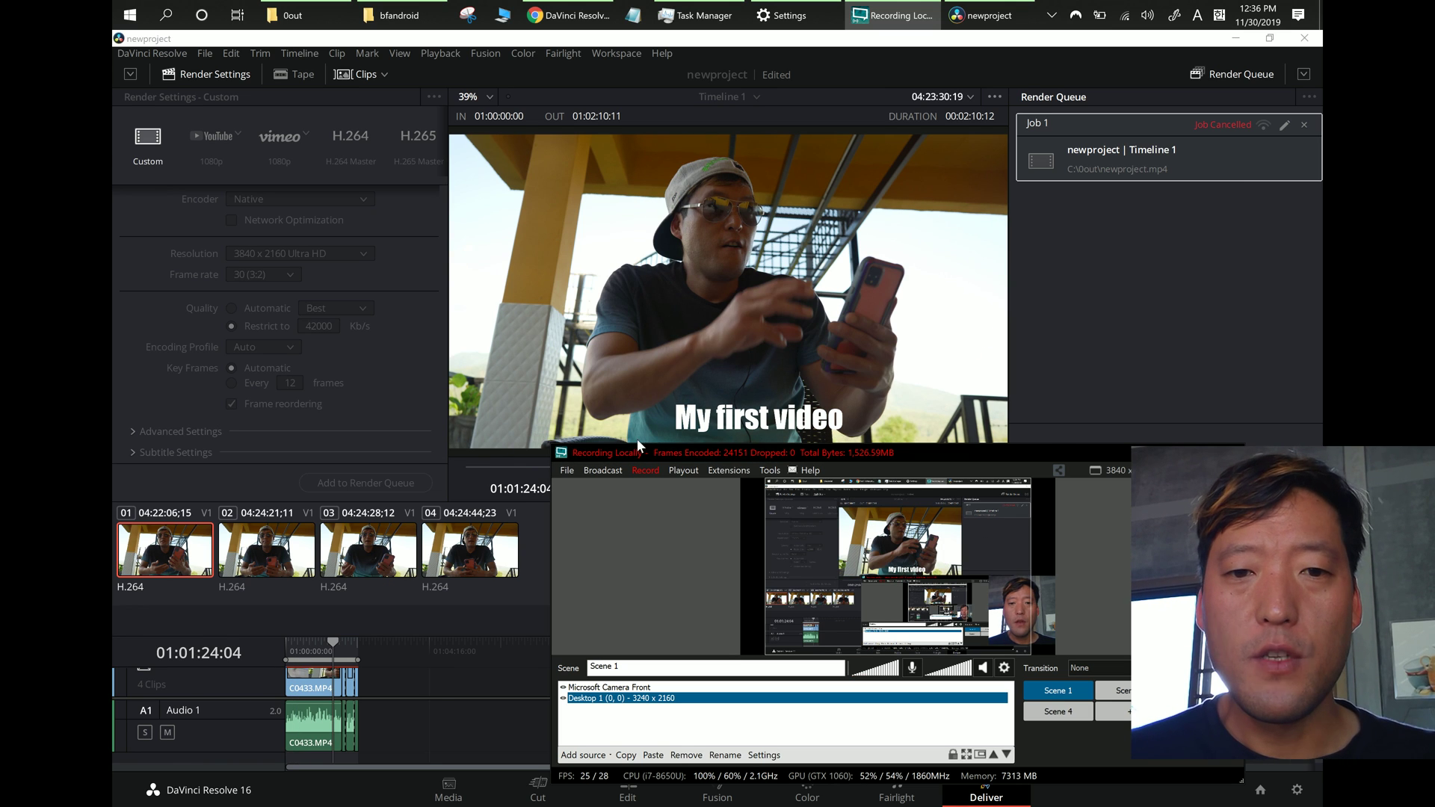
left_click(645, 471)
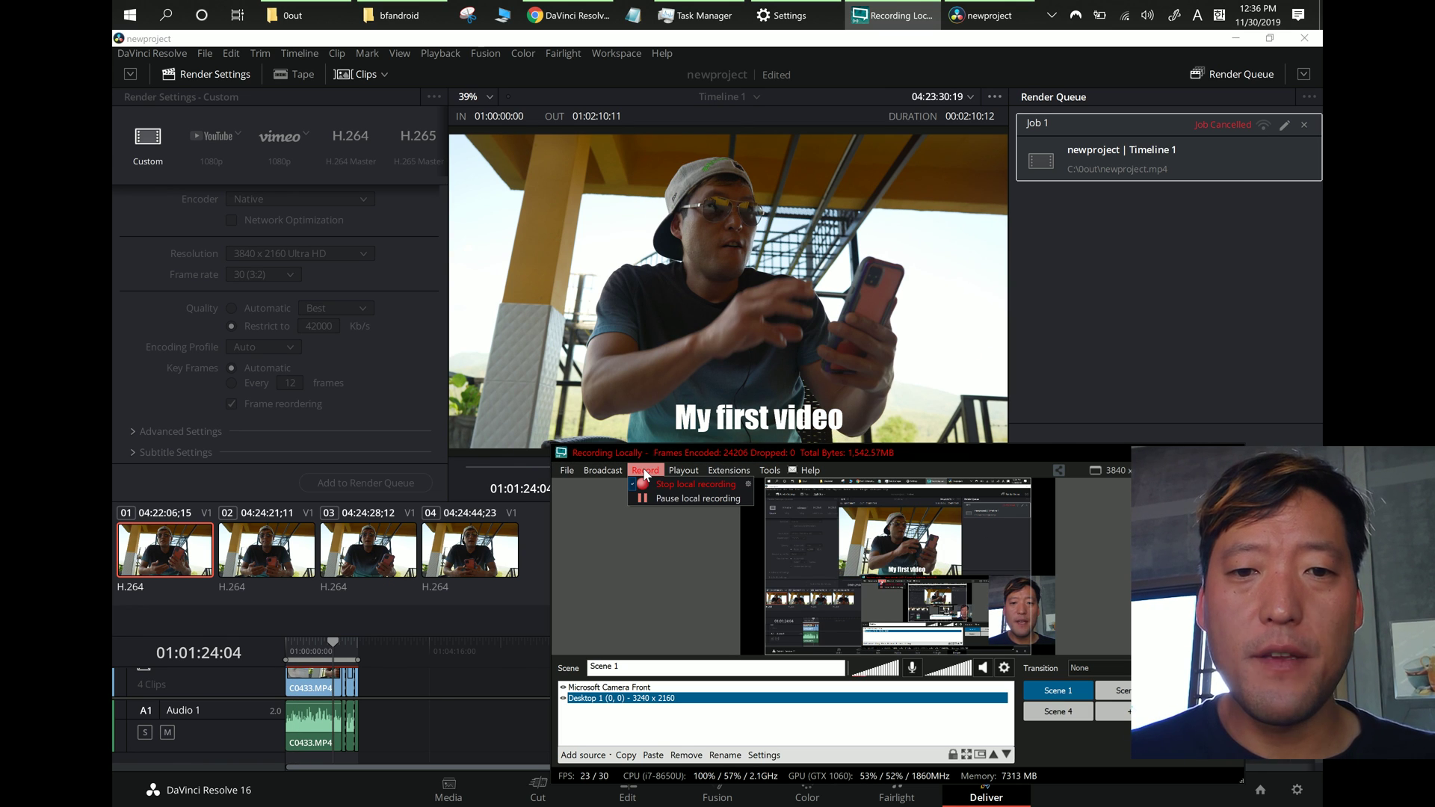